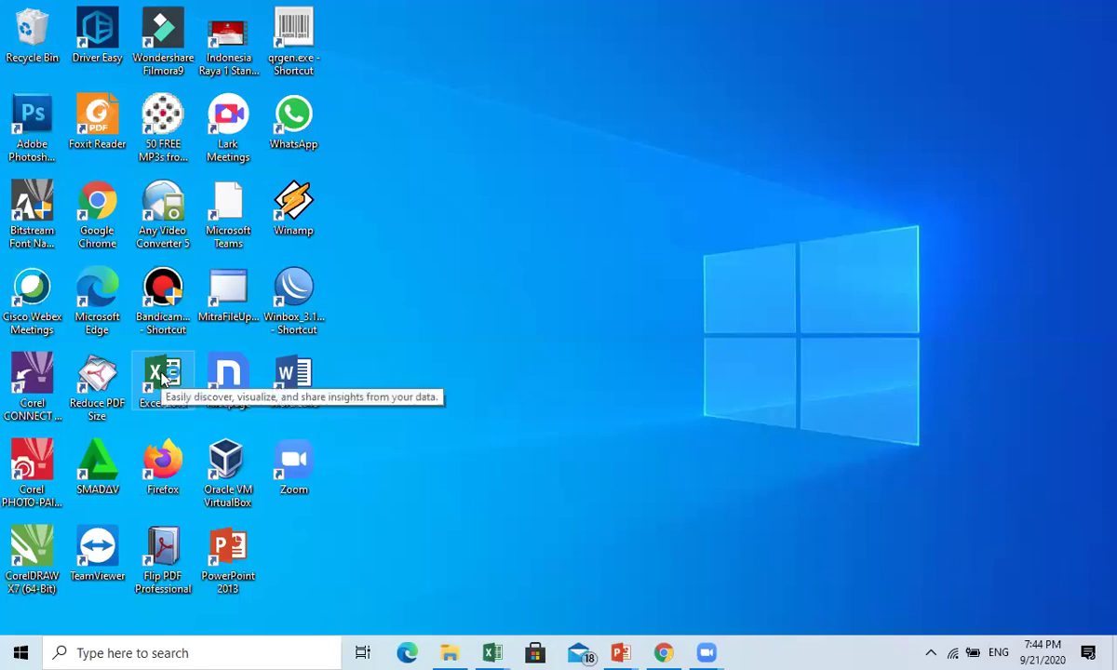
Open Excel 2013 with a blank workbook and maximize its window
{"action": "double_click", "coordinate": [163, 375]}
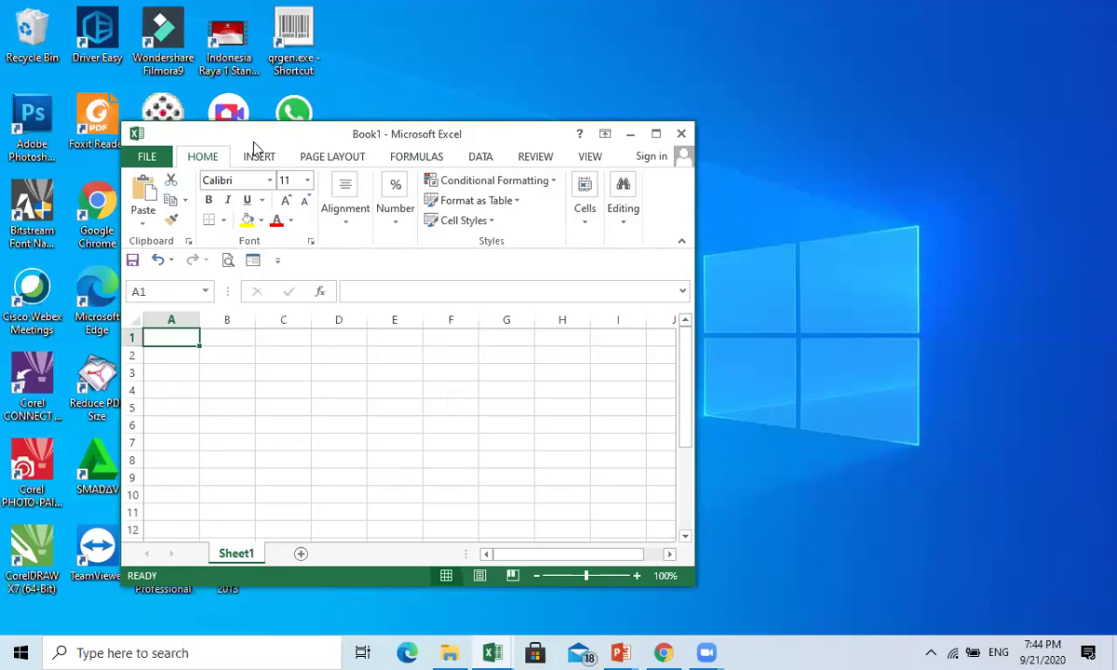
{"action": "left_click", "coordinate": [656, 136]}
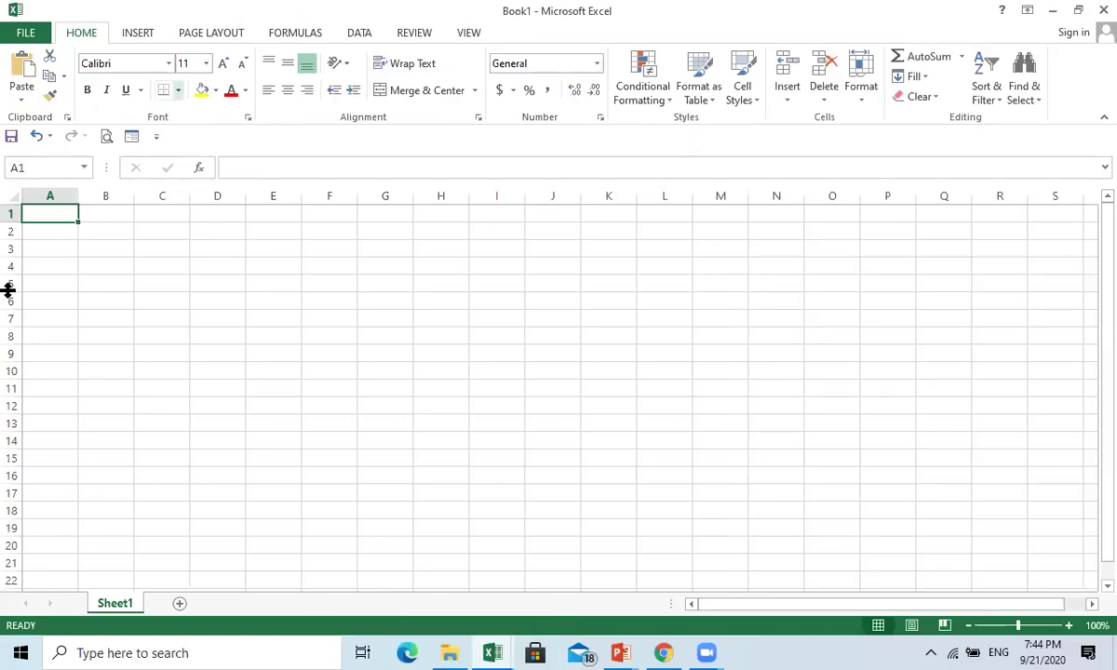
{"action": "left_click", "coordinate": [113, 214]}
{"action": "left_click", "coordinate": [57, 210]}
{"action": "left_click", "coordinate": [69, 236]}
{"action": "left_click", "coordinate": [69, 213]}
{"action": "left_click", "coordinate": [84, 214]}
{"action": "left_click", "coordinate": [68, 217]}
{"action": "left_click", "coordinate": [108, 212]}
{"action": "left_click", "coordinate": [62, 214]}
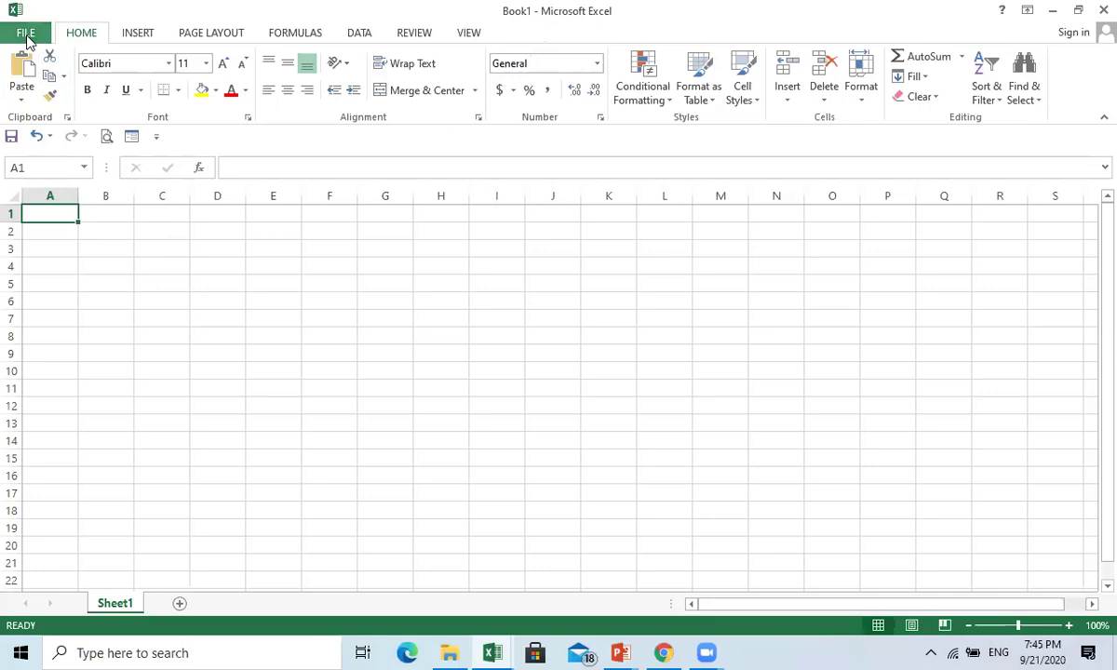
Look through the ribbon's commands for inserting, page layout, formulas, data, review and view, and return to the home commands
{"action": "left_click", "coordinate": [28, 36]}
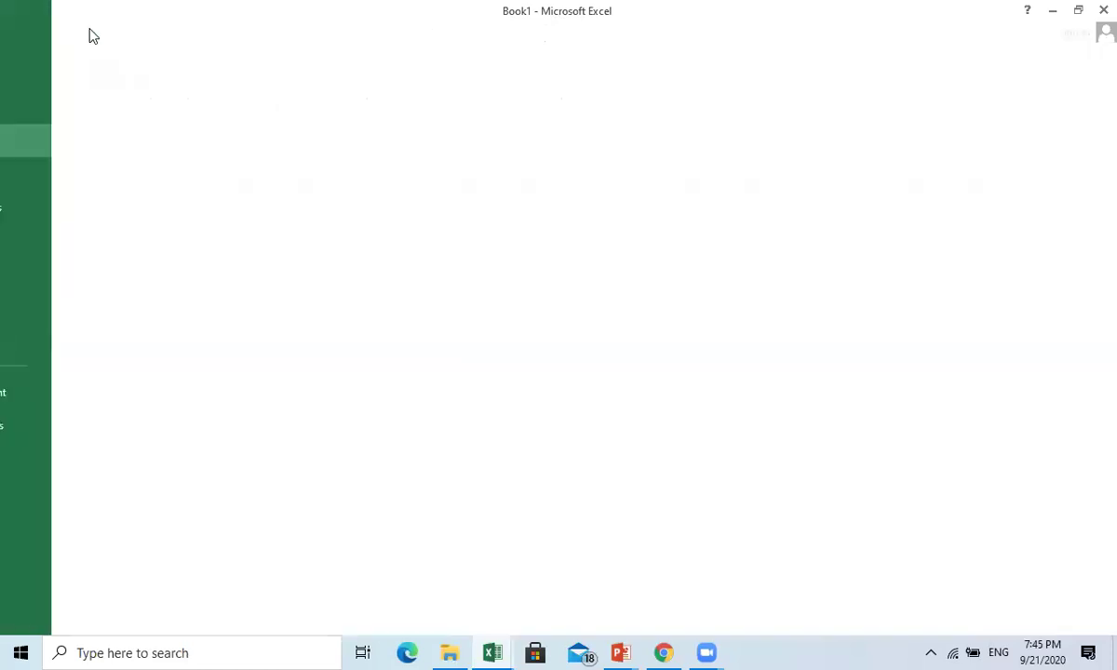
{"action": "left_click", "coordinate": [41, 31]}
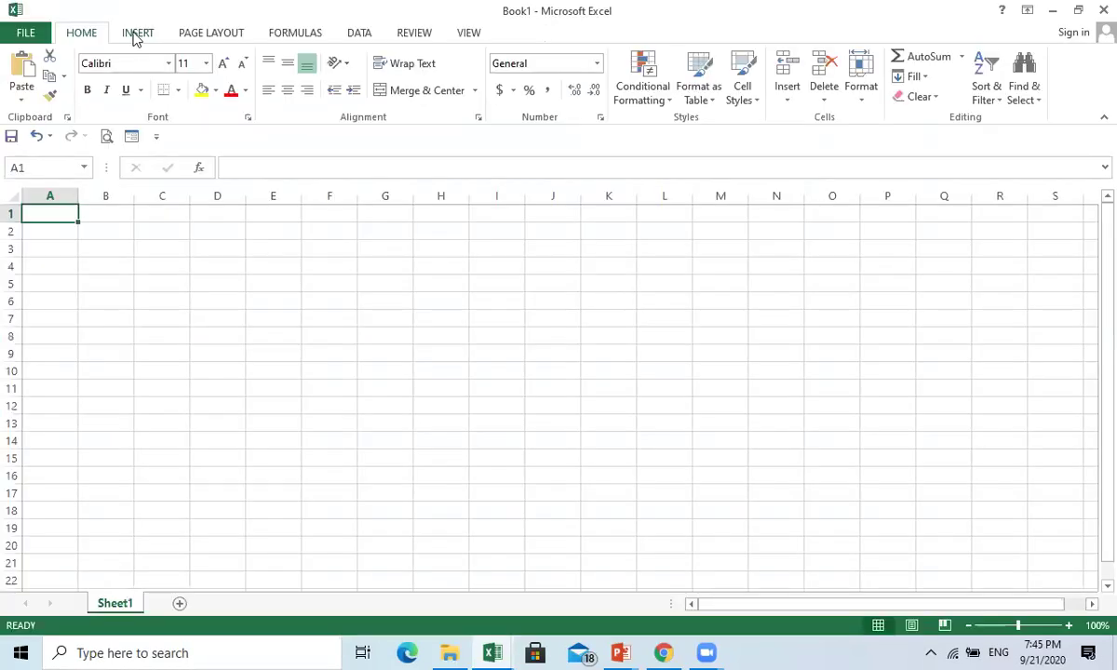
{"action": "left_click", "coordinate": [136, 35]}
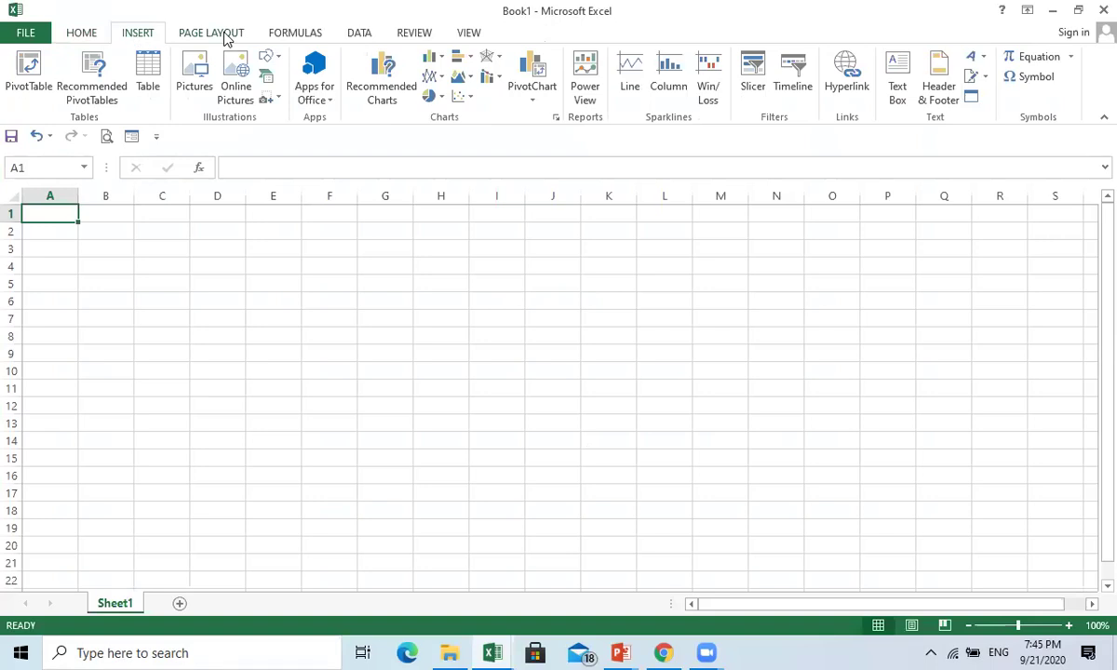
{"action": "left_click", "coordinate": [225, 39]}
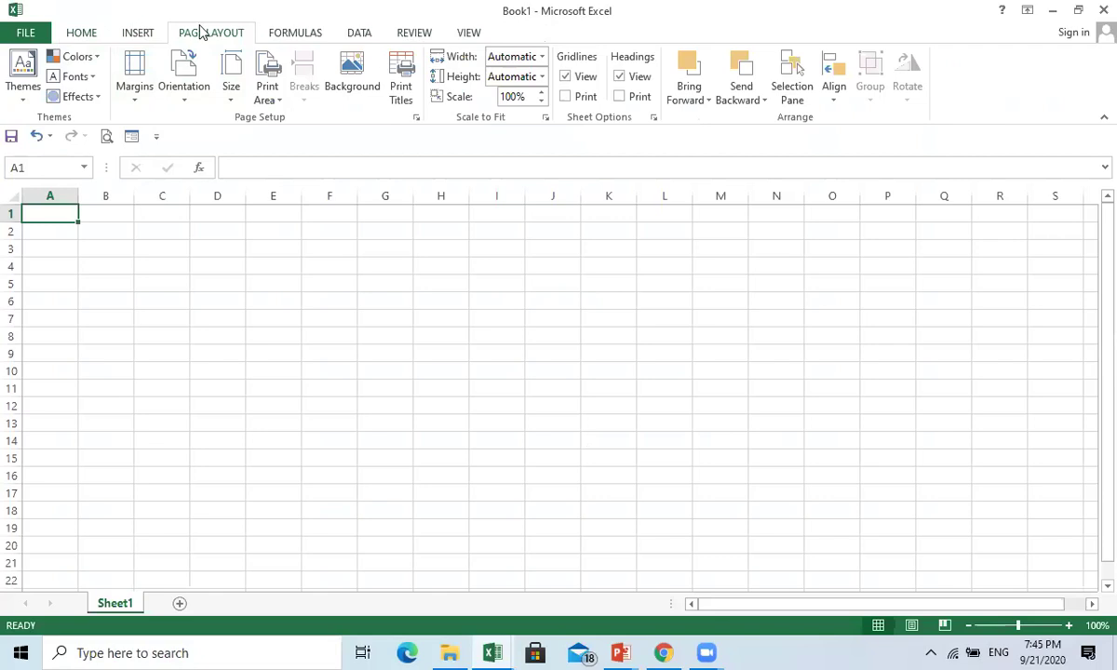
{"action": "left_click", "coordinate": [82, 36]}
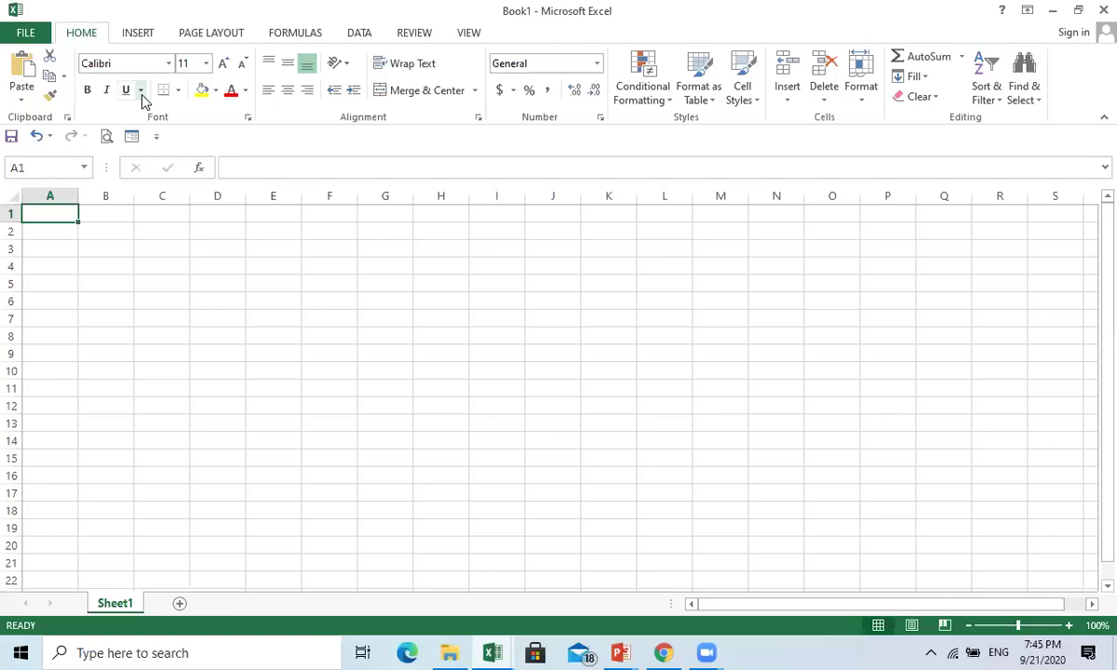
{"action": "left_click", "coordinate": [144, 35]}
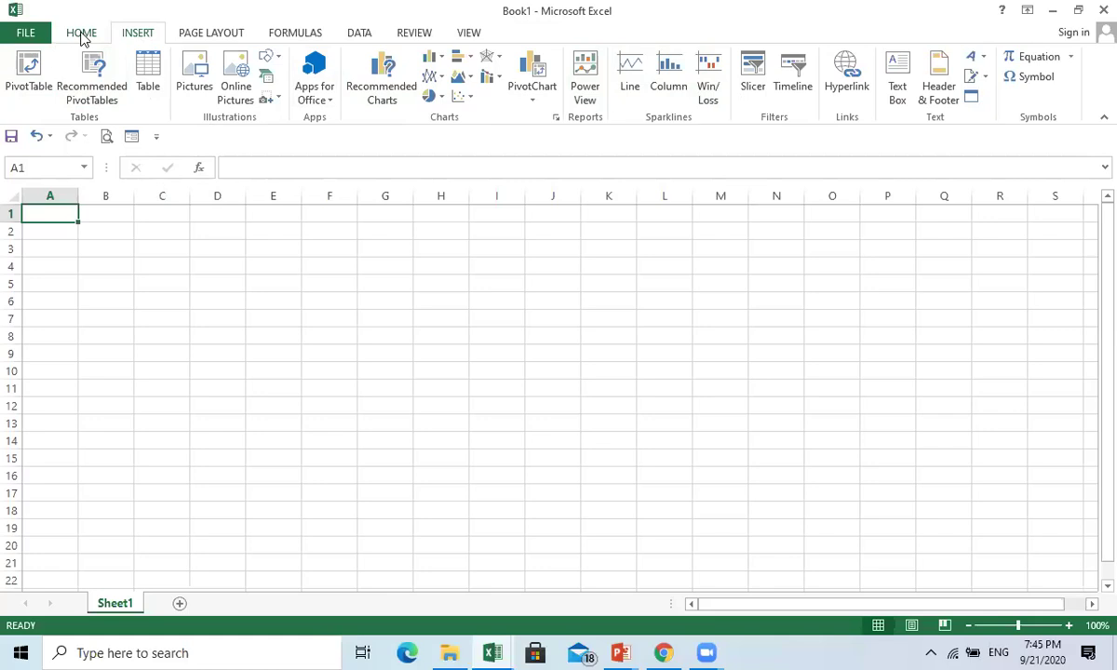
{"action": "left_click", "coordinate": [224, 33]}
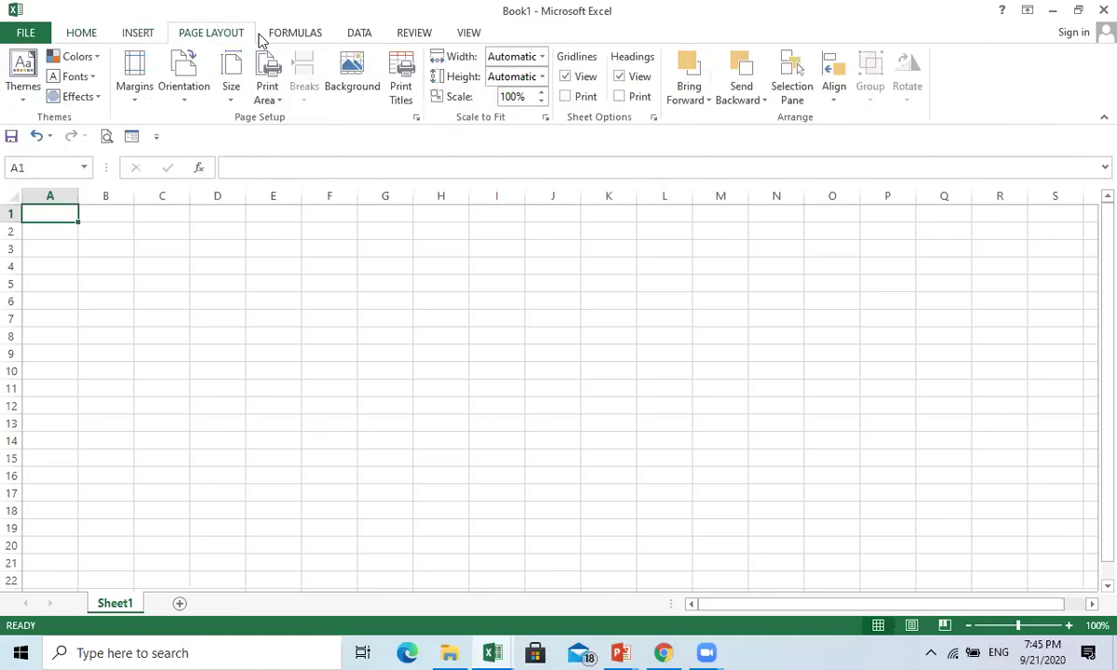
{"action": "left_click", "coordinate": [293, 33]}
{"action": "left_click", "coordinate": [361, 36]}
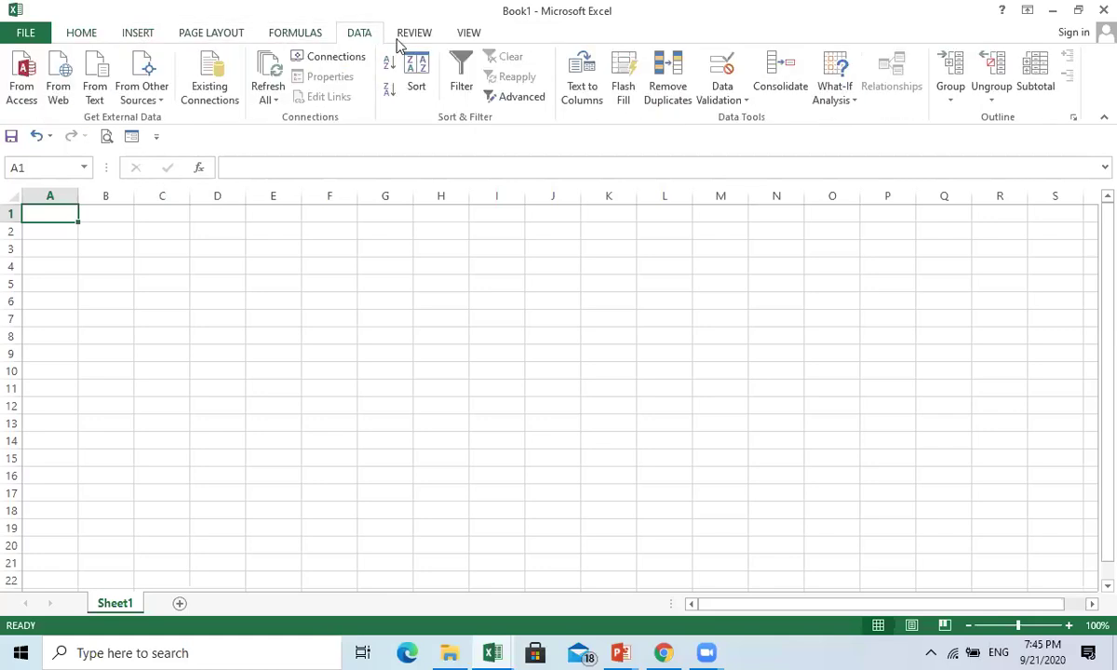
{"action": "left_click", "coordinate": [412, 33]}
{"action": "left_click", "coordinate": [468, 34]}
{"action": "left_click", "coordinate": [415, 32]}
{"action": "left_click", "coordinate": [347, 37]}
{"action": "left_click", "coordinate": [85, 36]}
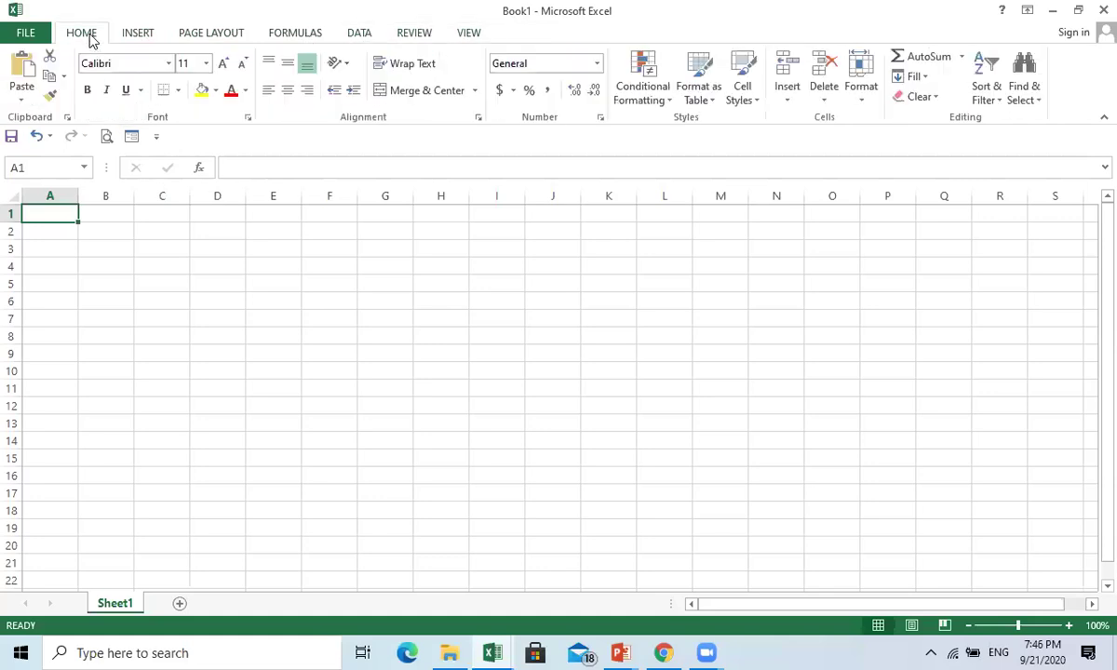
{"action": "left_click", "coordinate": [112, 248]}
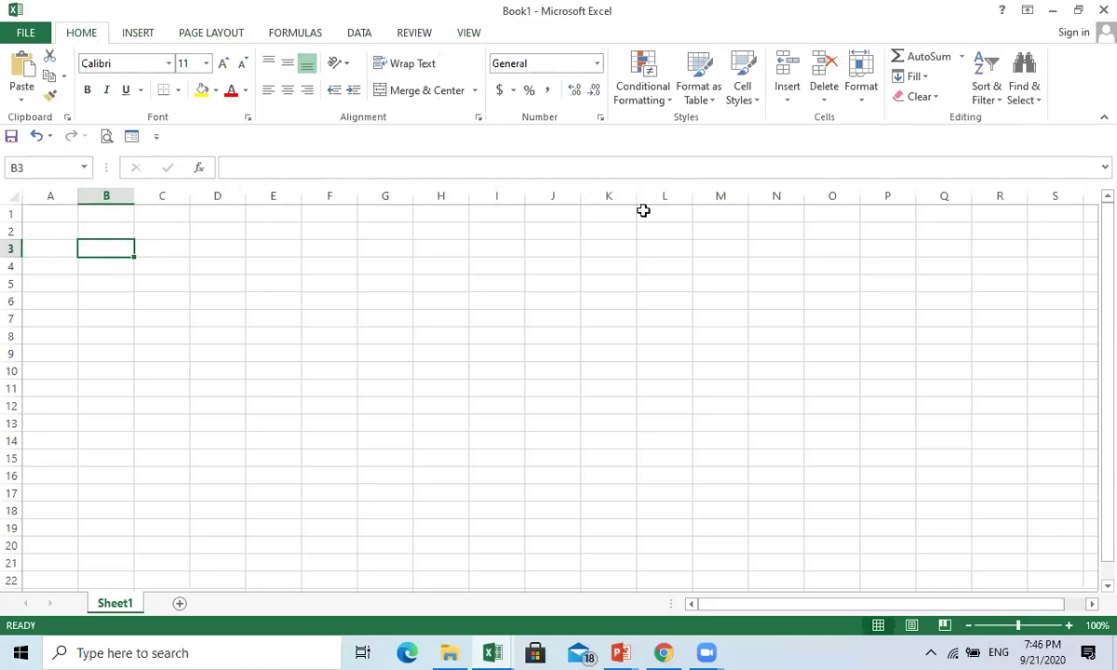
{"action": "left_click", "coordinate": [51, 217]}
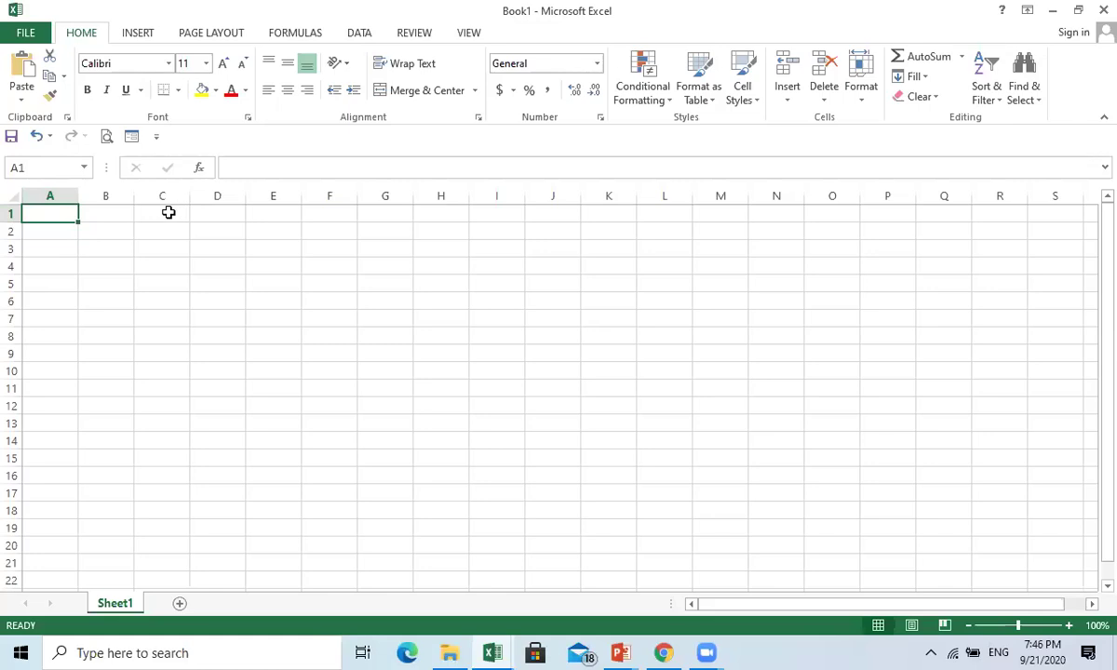
{"action": "left_click", "coordinate": [164, 214]}
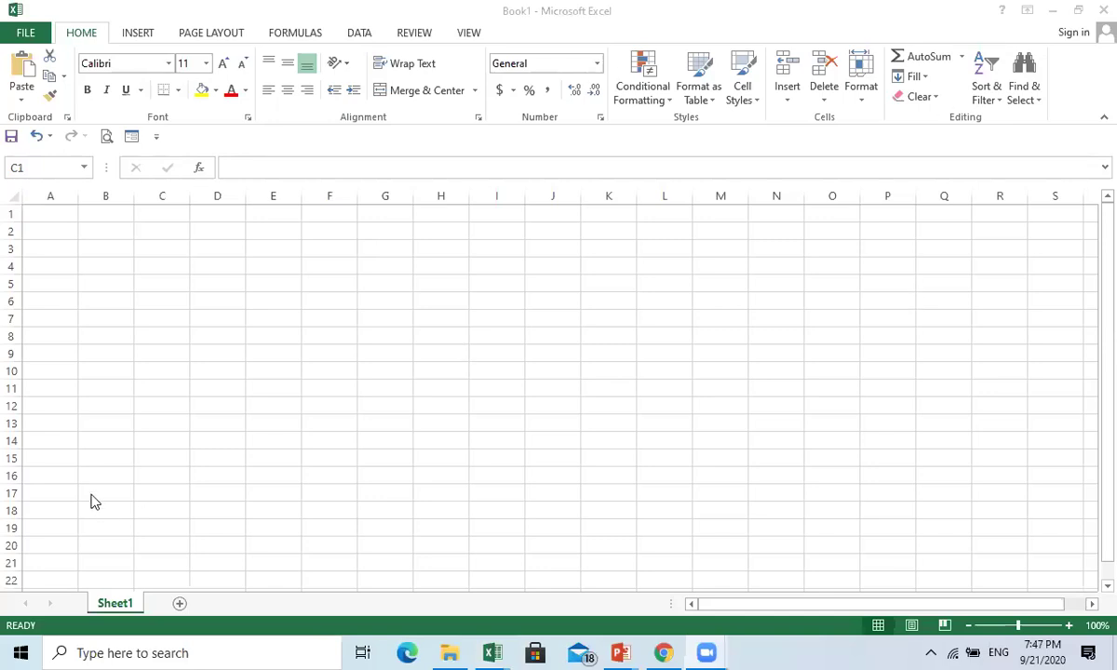
{"action": "left_click", "coordinate": [165, 213]}
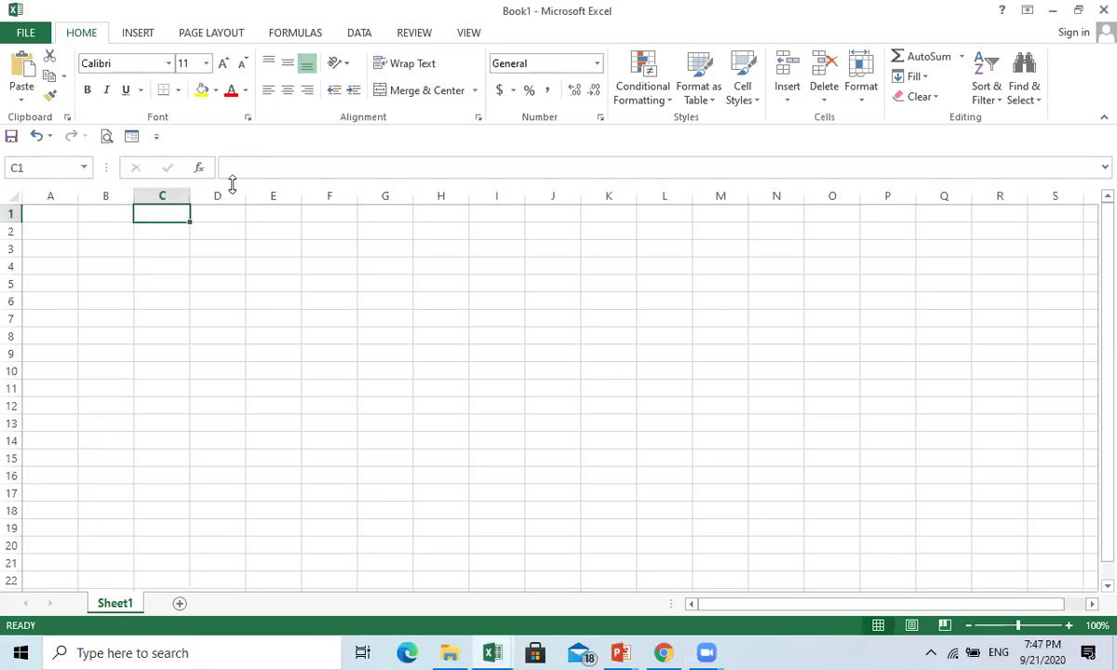
Select cell C7 and move the active cell through the sheet one cell at a time to A1
{"action": "left_click", "coordinate": [171, 322]}
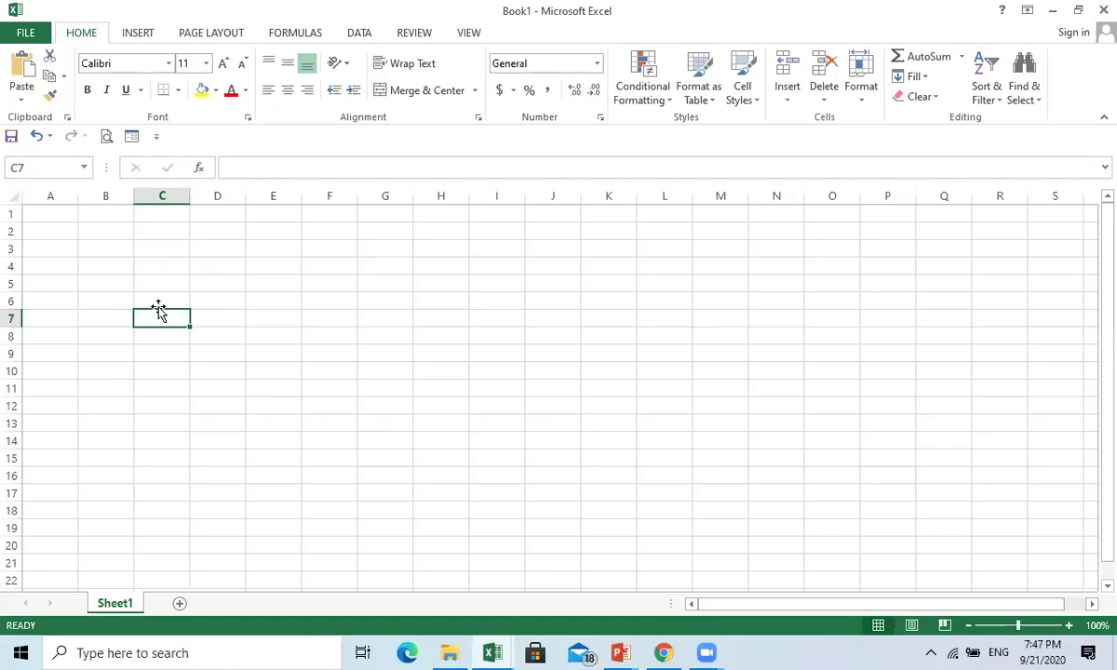
{"action": "key", "text": "Up"}
{"action": "key", "text": "Up"}
{"action": "key", "text": "Left"}
{"action": "key", "text": "Left"}
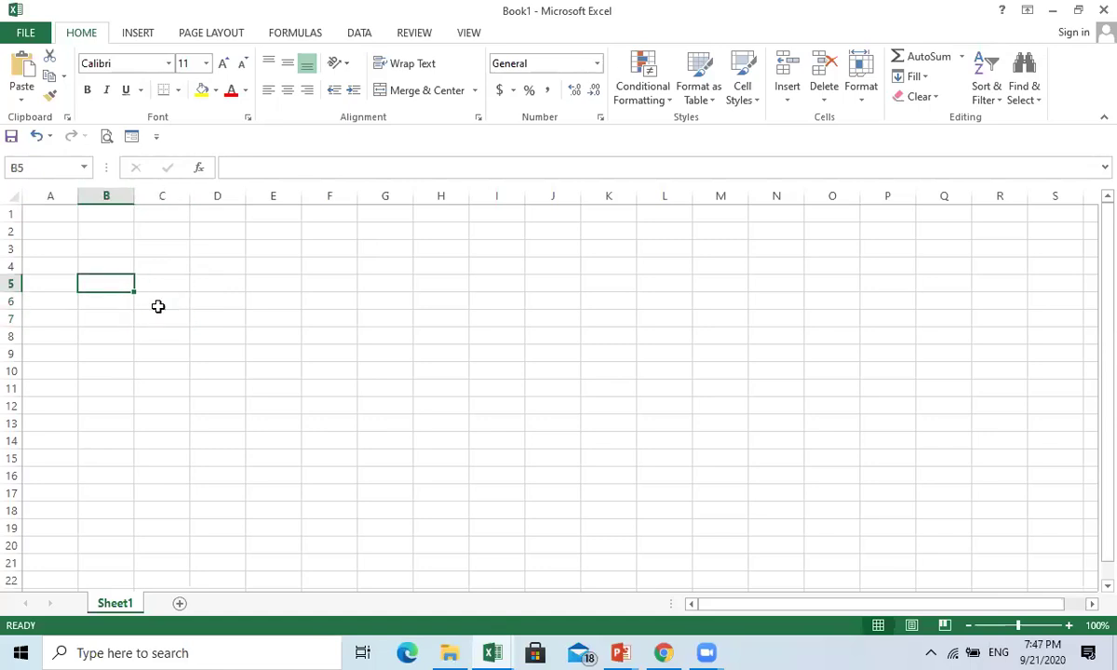
{"action": "key", "text": "Up"}
{"action": "key", "text": "Up"}
{"action": "key", "text": "Up"}
{"action": "key", "text": "Up"}
{"action": "key", "text": "Down"}
{"action": "key", "text": "Down"}
{"action": "key", "text": "Down"}
{"action": "key", "text": "Left"}
{"action": "key", "text": "Up"}
{"action": "key", "text": "Up"}
{"action": "key", "text": "Up"}
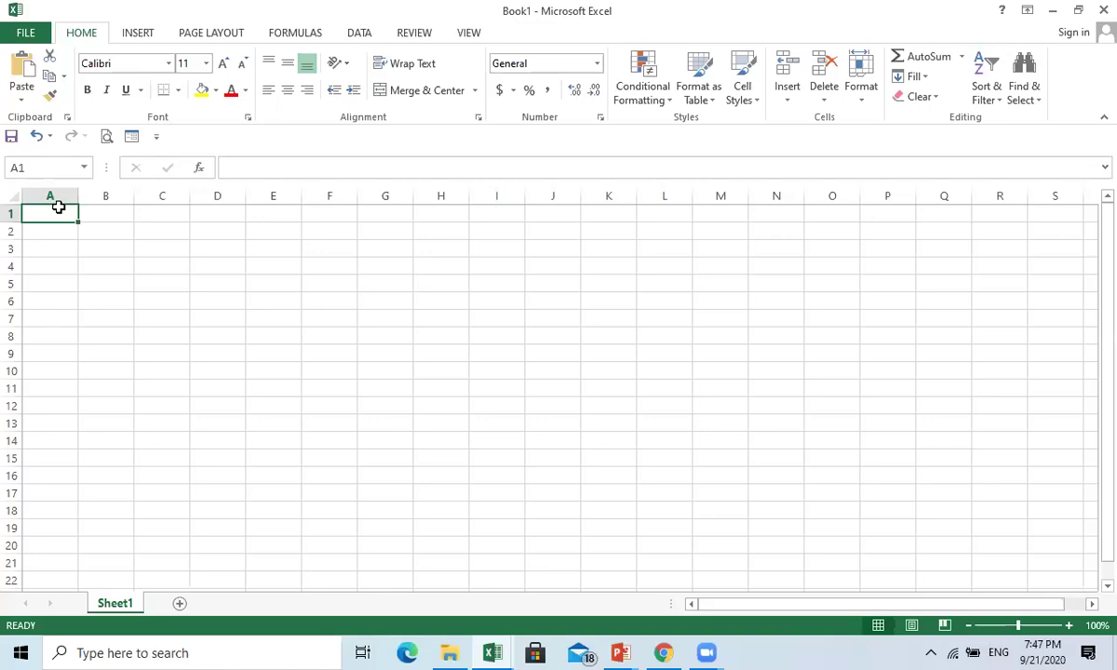
Select the ranges A1:A10, A1:E1 and A1:D20 in turn, and return to cell A1
{"action": "left_click_drag", "start_coordinate": [51, 215], "coordinate": [52, 369]}
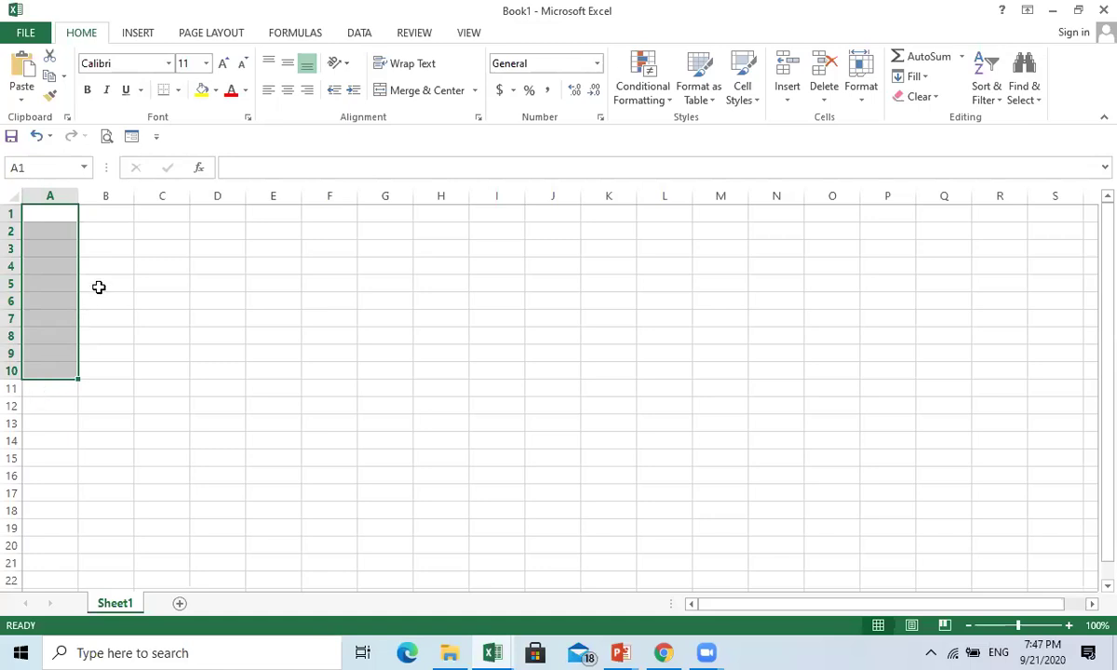
{"action": "left_click", "coordinate": [63, 214]}
{"action": "left_click_drag", "start_coordinate": [64, 214], "coordinate": [275, 214]}
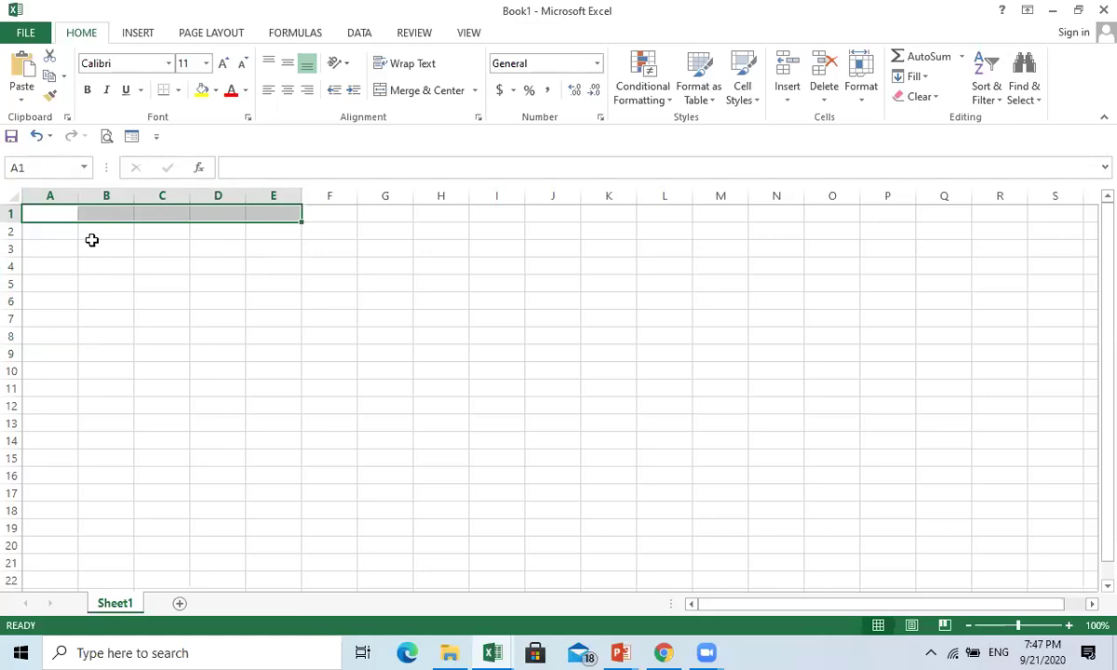
{"action": "left_click_drag", "start_coordinate": [56, 214], "coordinate": [228, 539]}
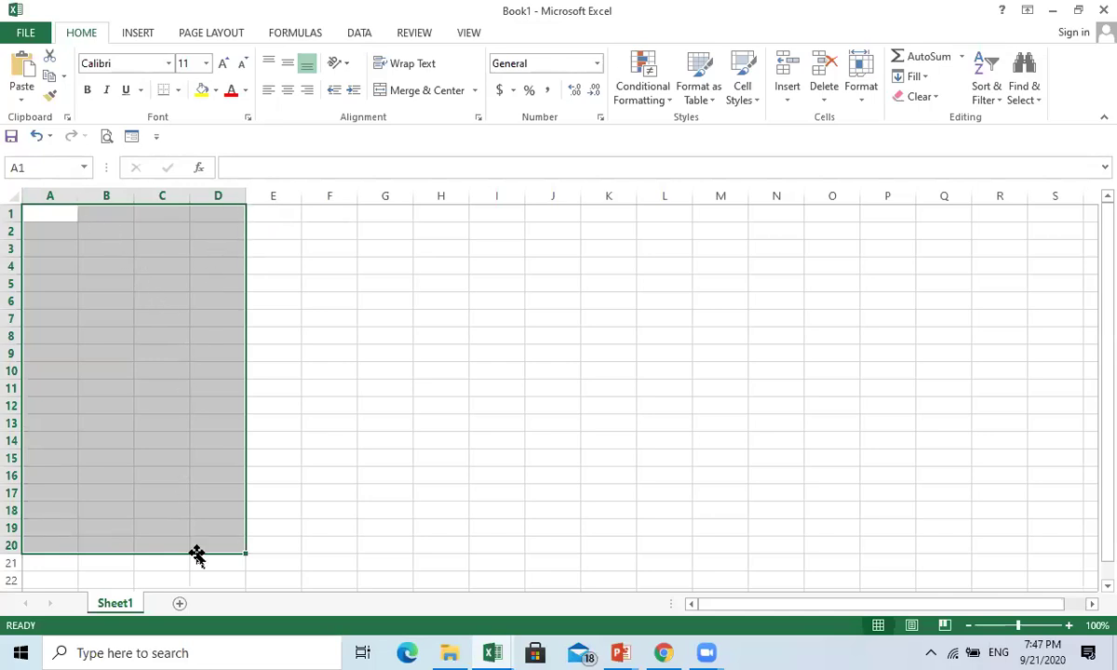
{"action": "left_click", "coordinate": [310, 365]}
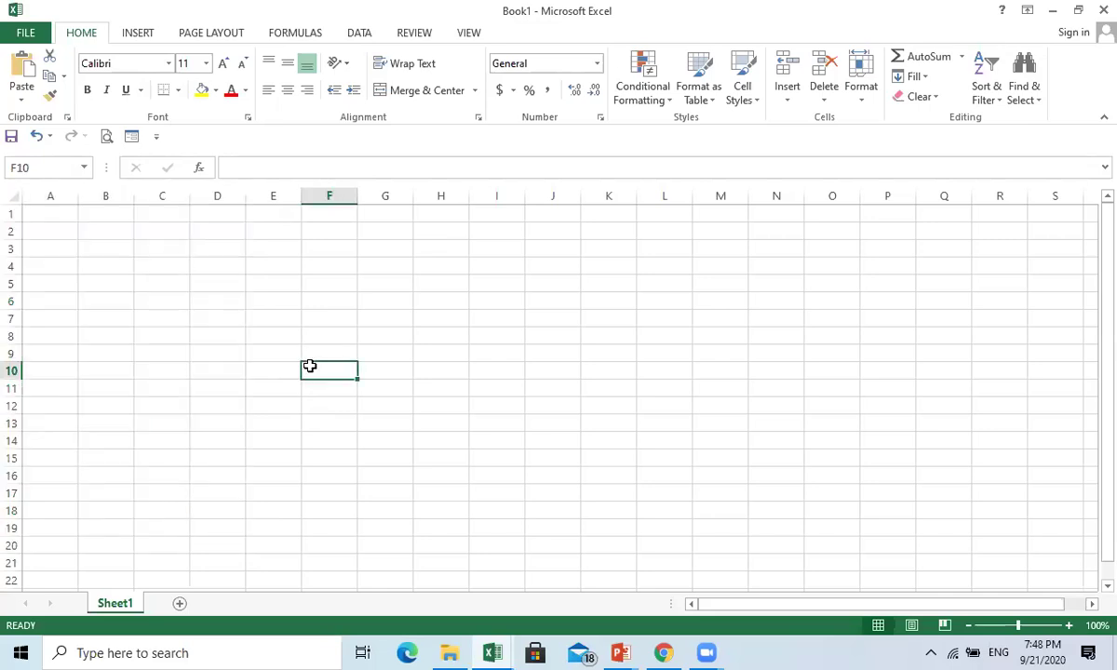
{"action": "left_click", "coordinate": [70, 214]}
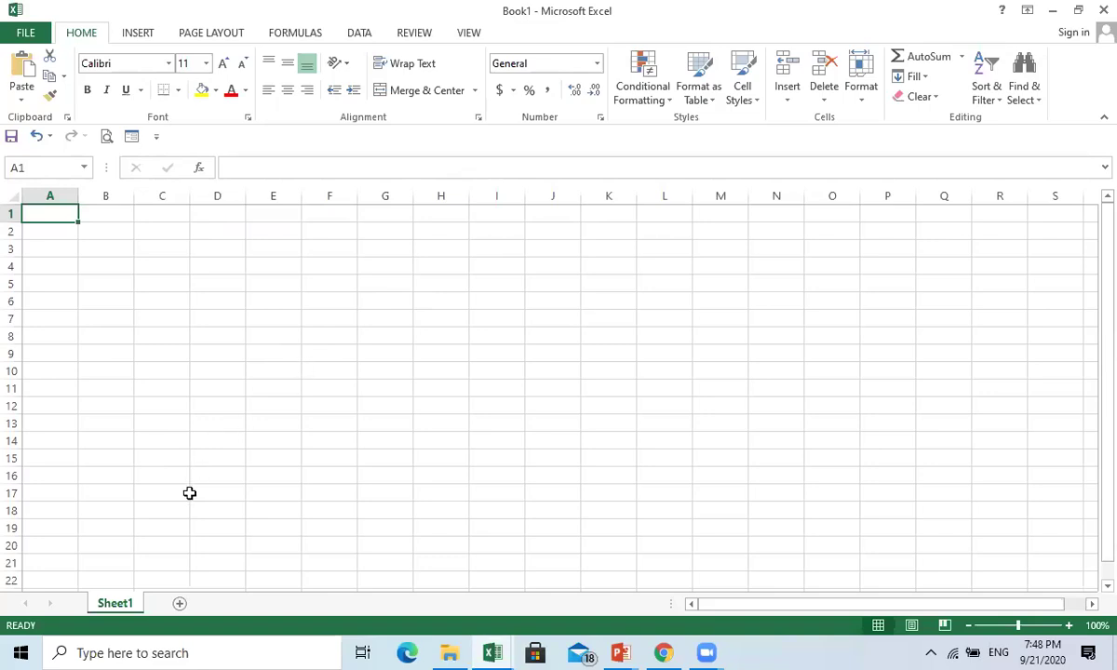
Add two new worksheets to the workbook, then return to Sheet1 and select cell B8
{"action": "left_click", "coordinate": [178, 604]}
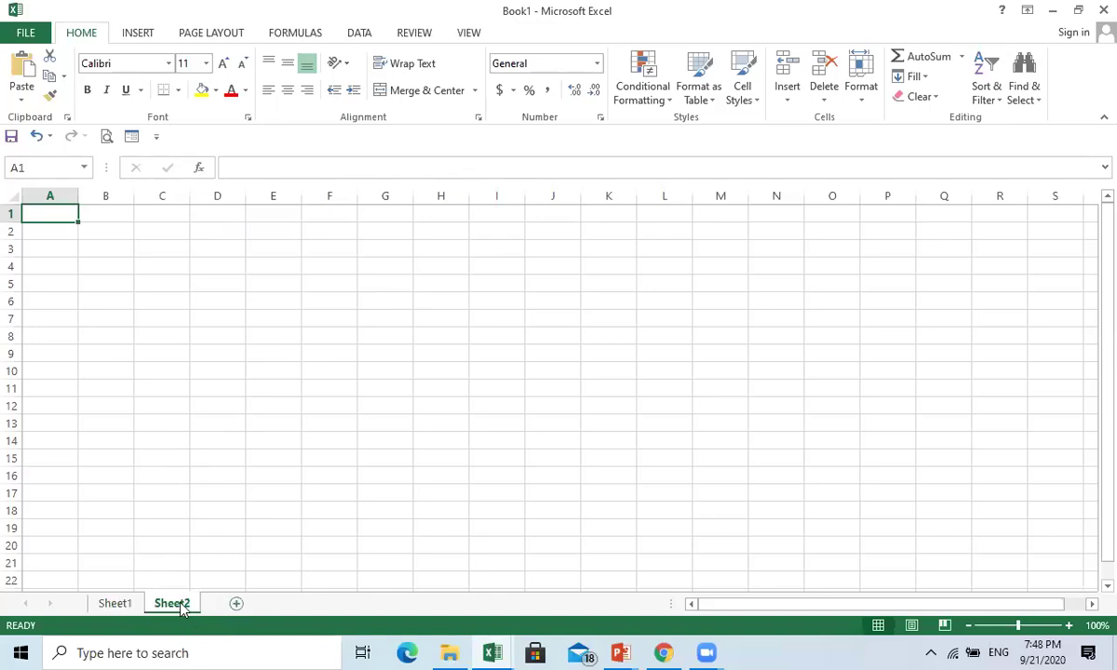
{"action": "left_click", "coordinate": [117, 604]}
{"action": "left_click", "coordinate": [179, 604]}
{"action": "left_click", "coordinate": [126, 604]}
{"action": "left_click", "coordinate": [158, 607]}
{"action": "left_click", "coordinate": [236, 603]}
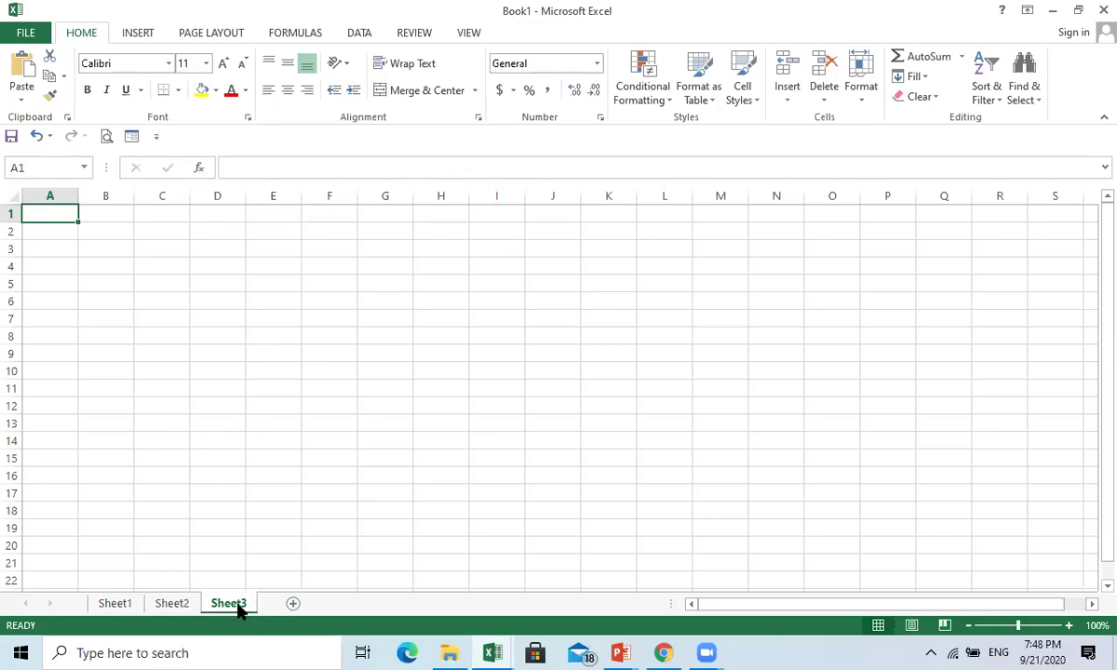
{"action": "left_click", "coordinate": [114, 603]}
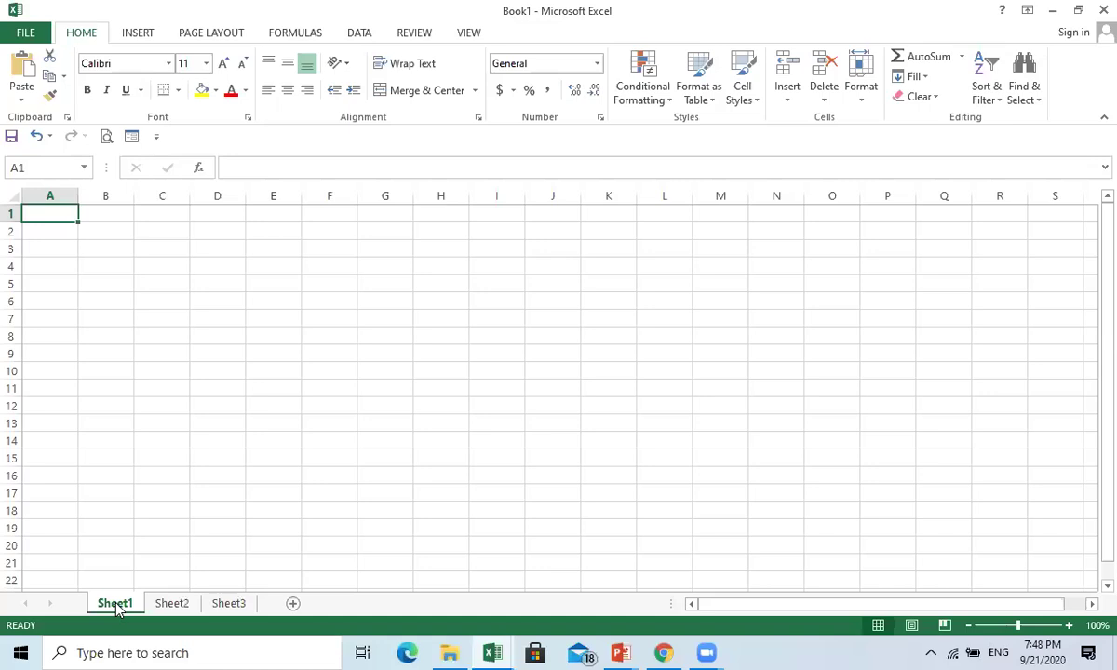
{"action": "left_click", "coordinate": [119, 328]}
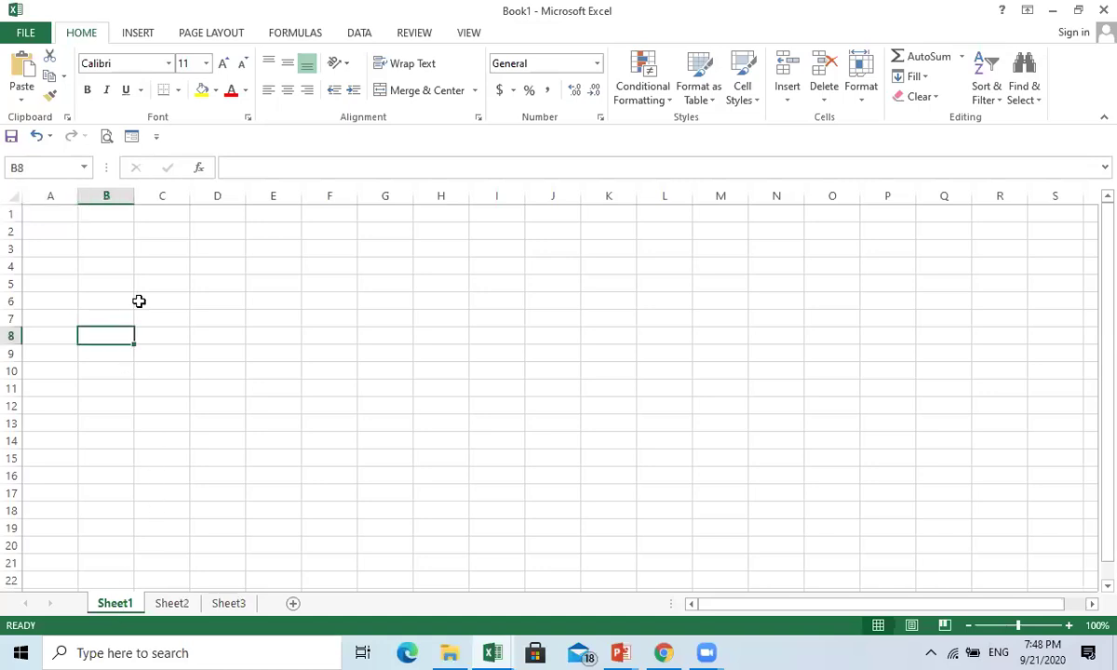
Minimize the Book1 window to the desktop and bring it back into view
{"action": "left_click", "coordinate": [1054, 11]}
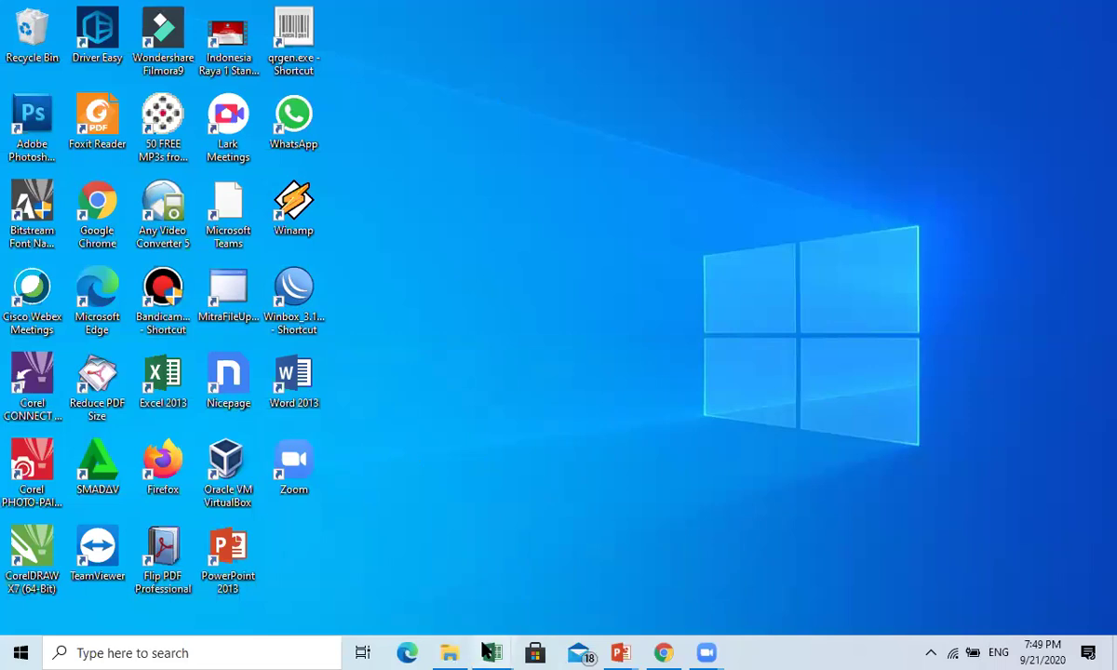
{"action": "mouse_move", "coordinate": [492, 652]}
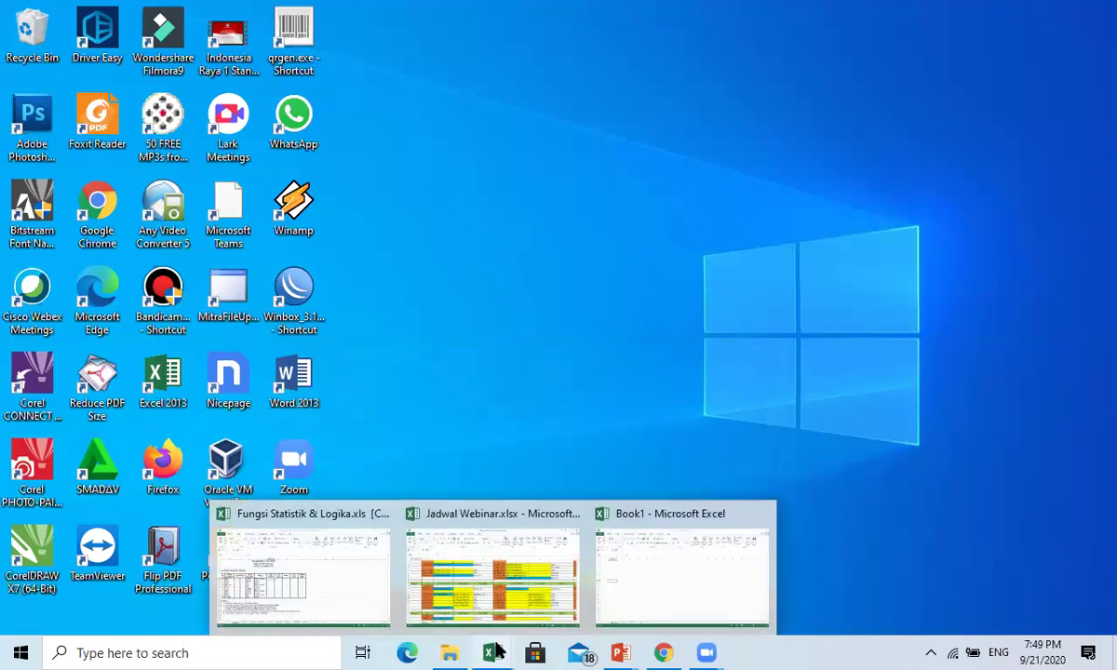
{"action": "left_click", "coordinate": [666, 570]}
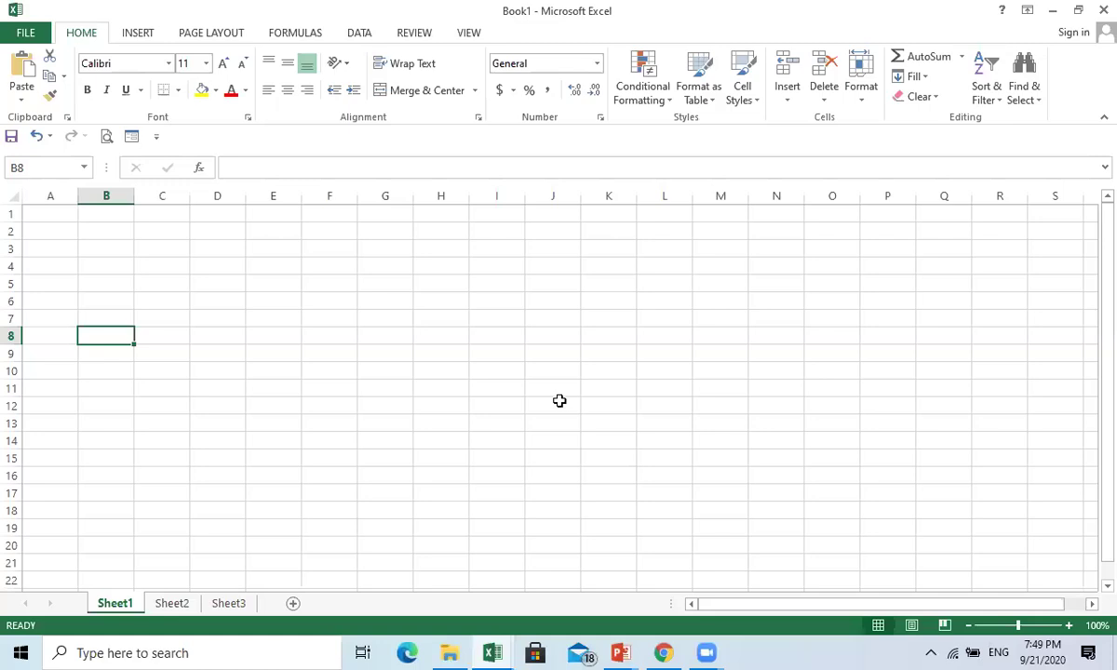
Shrink the Book1 window into the desktop's upper-left corner, select cell A1, and maximize the window again
{"action": "left_click", "coordinate": [1079, 13]}
{"action": "left_click_drag", "start_coordinate": [458, 139], "coordinate": [425, 20]}
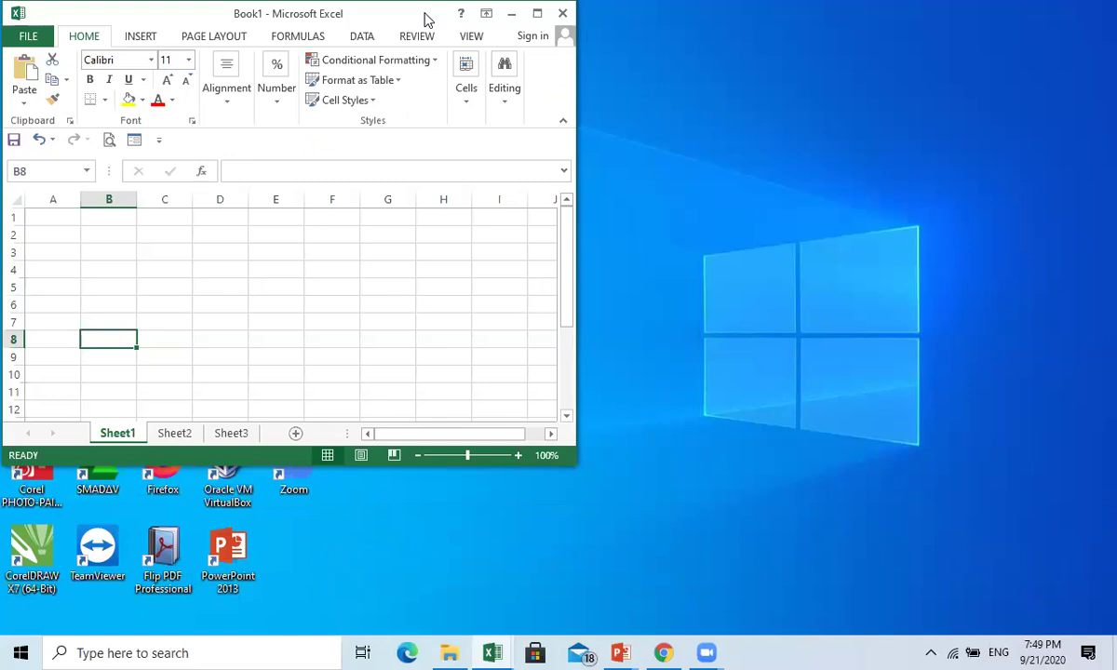
{"action": "left_click", "coordinate": [75, 216]}
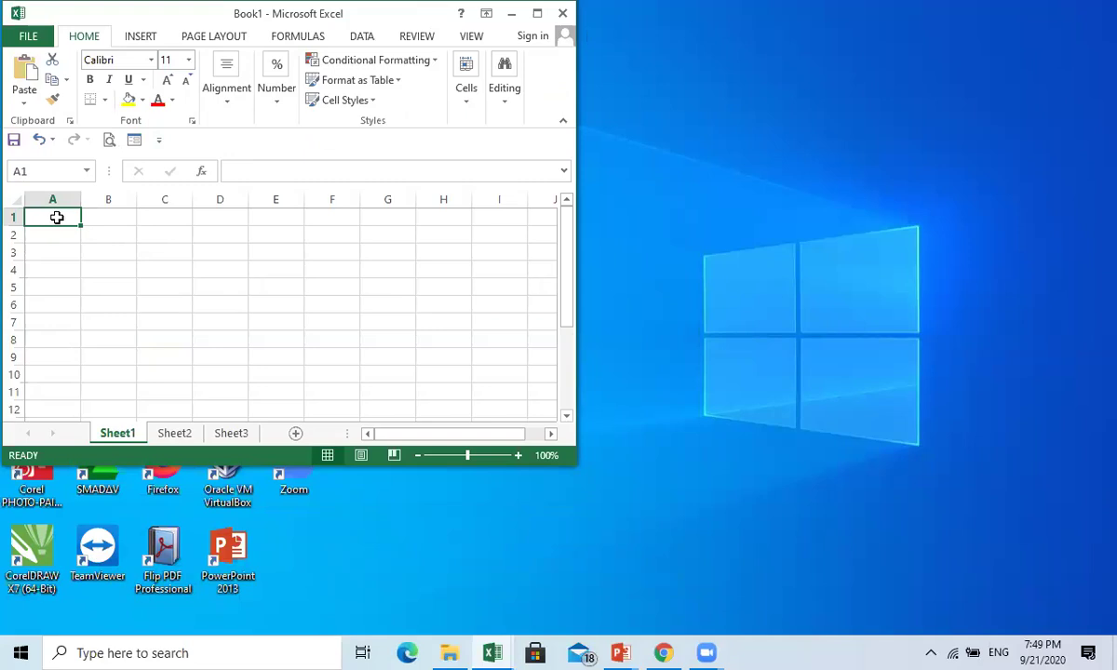
{"action": "left_click", "coordinate": [537, 15]}
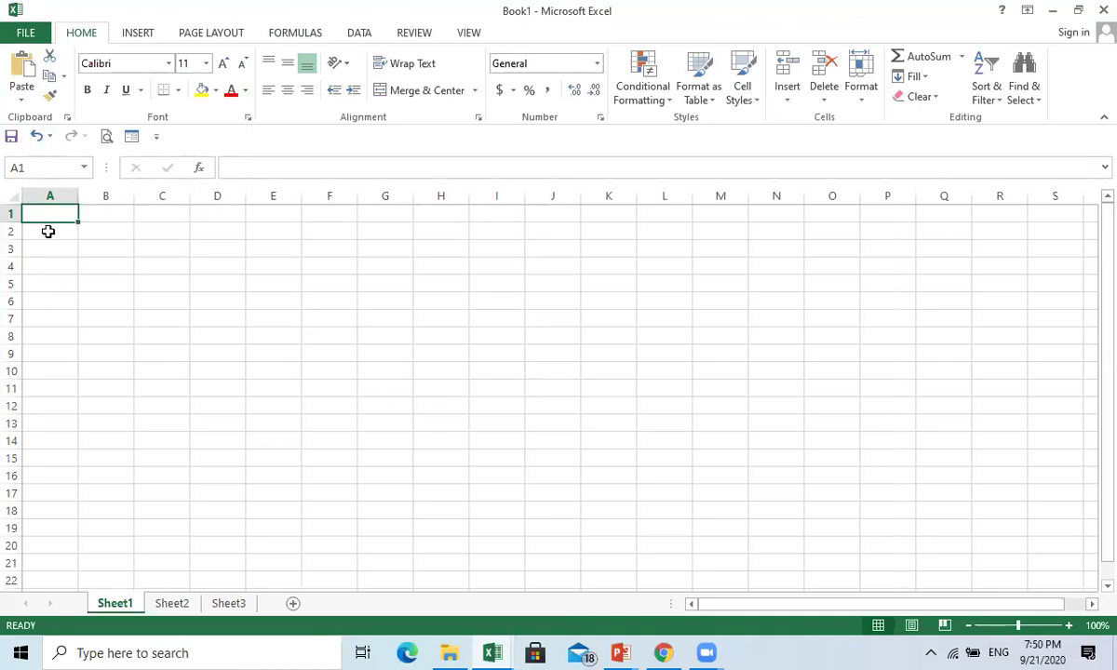
{"action": "left_click", "coordinate": [1091, 15]}
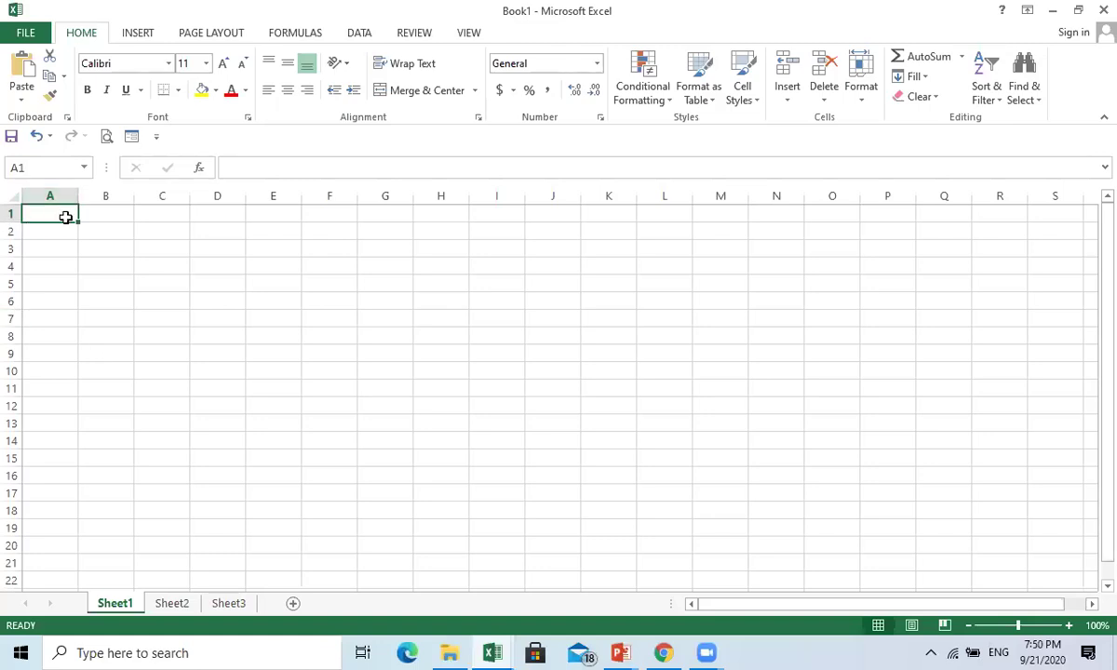
Enter the title TIPE DATA in cell A1
{"action": "type", "text": "tipe"}
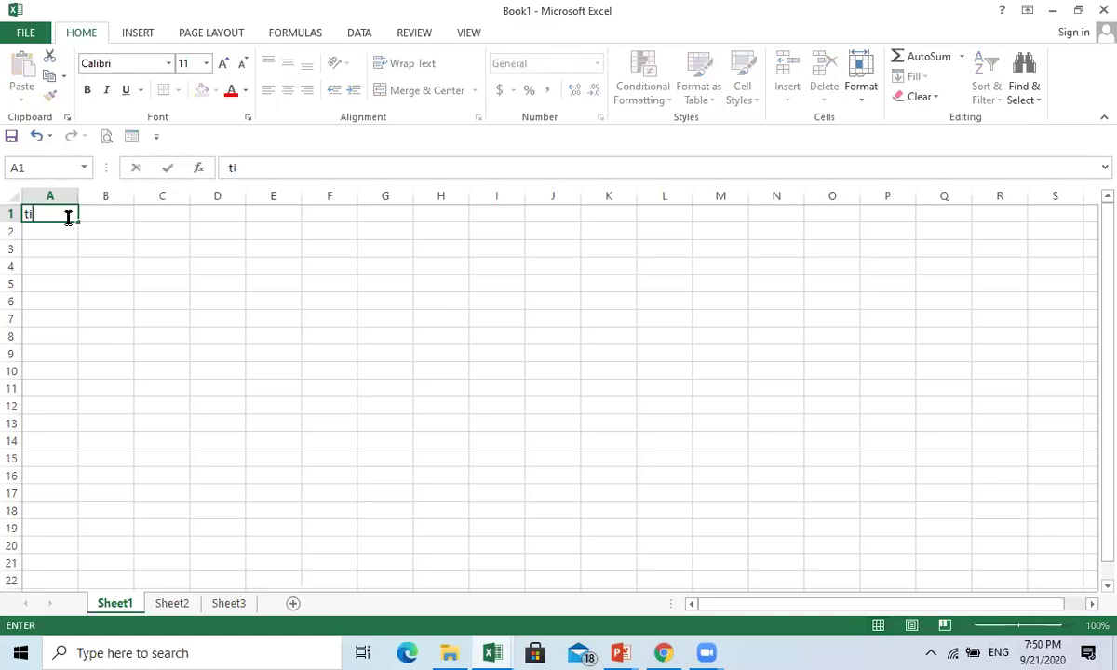
{"action": "key", "text": "BackSpace"}
{"action": "key", "text": "BackSpace"}
{"action": "key", "text": "BackSpace"}
{"action": "key", "text": "BackSpace"}
{"action": "type", "text": "TIPE"}
{"action": "key", "text": "Return"}
{"action": "left_click", "coordinate": [67, 217]}
{"action": "double_click", "coordinate": [67, 217]}
{"action": "type", "text": "DATA"}
{"action": "key", "text": "ctrl+Return"}
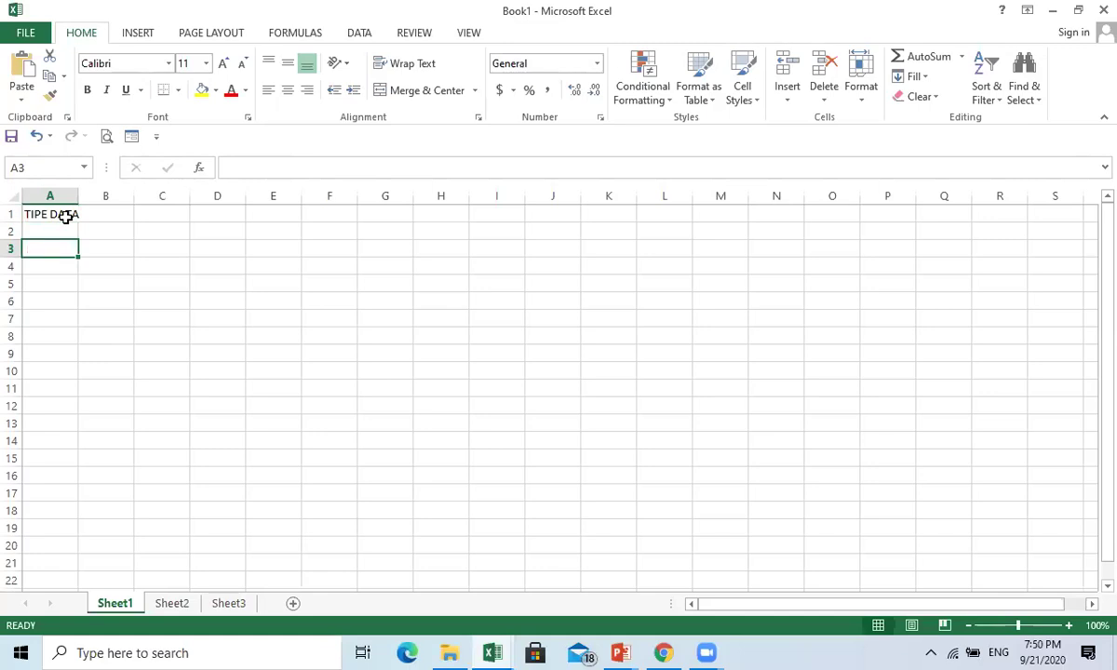
List the data types NUMERIK, ALPHA NUMERIK and FORMULA in cells A3 to A5
{"action": "type", "text": "NUMERIK"}
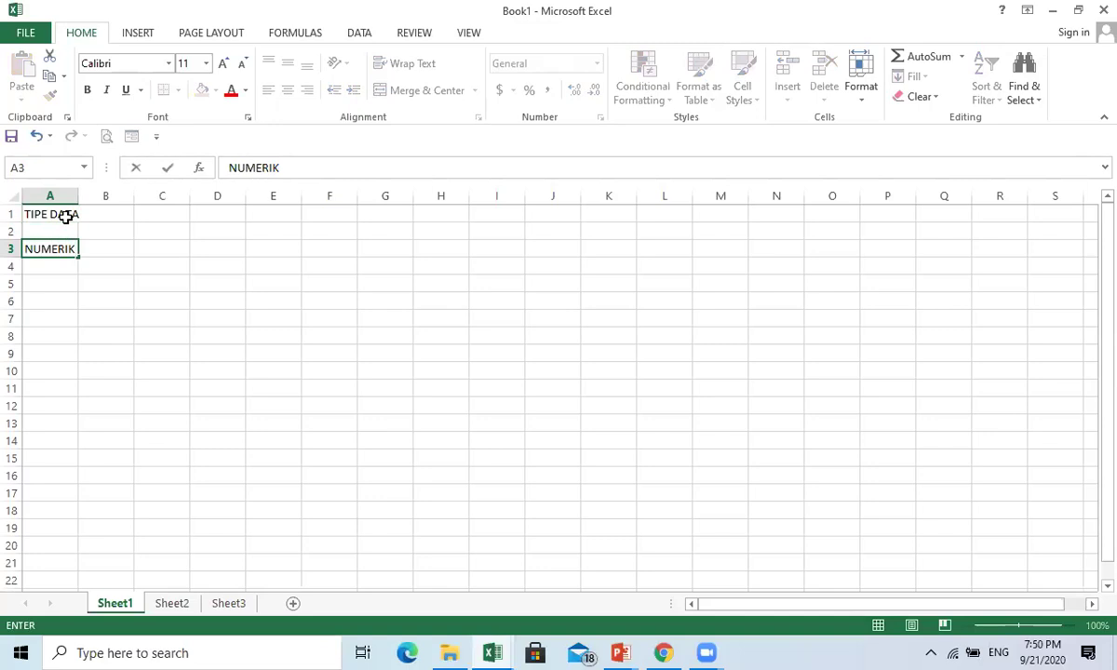
{"action": "key", "text": "Return"}
{"action": "type", "text": "ALPHA NUMERIK"}
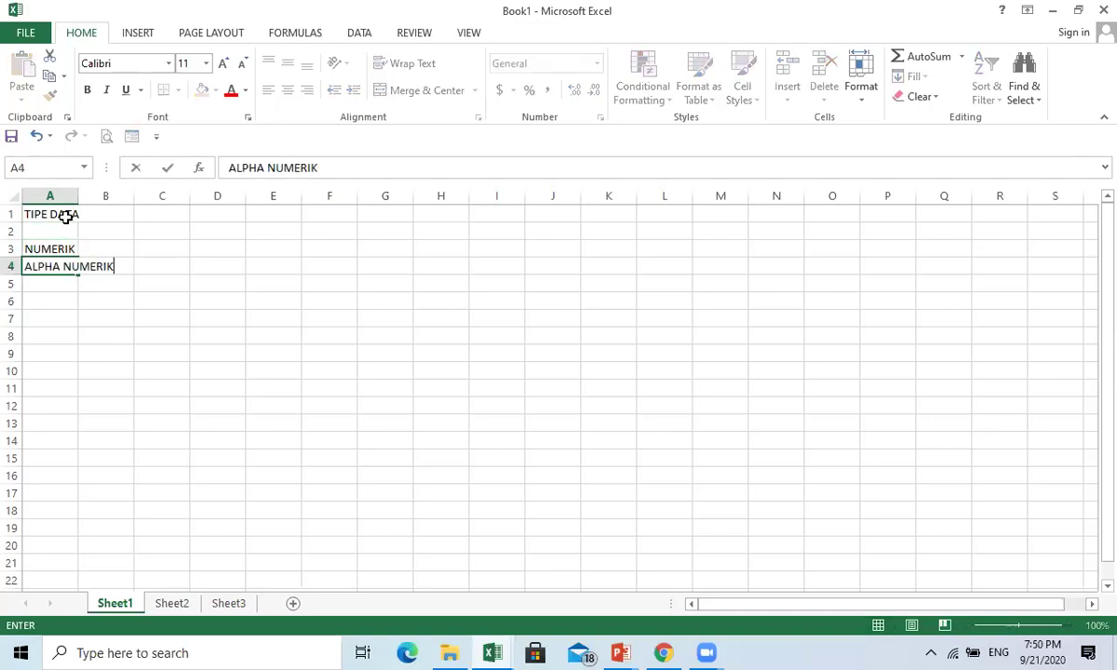
{"action": "key", "text": "Return"}
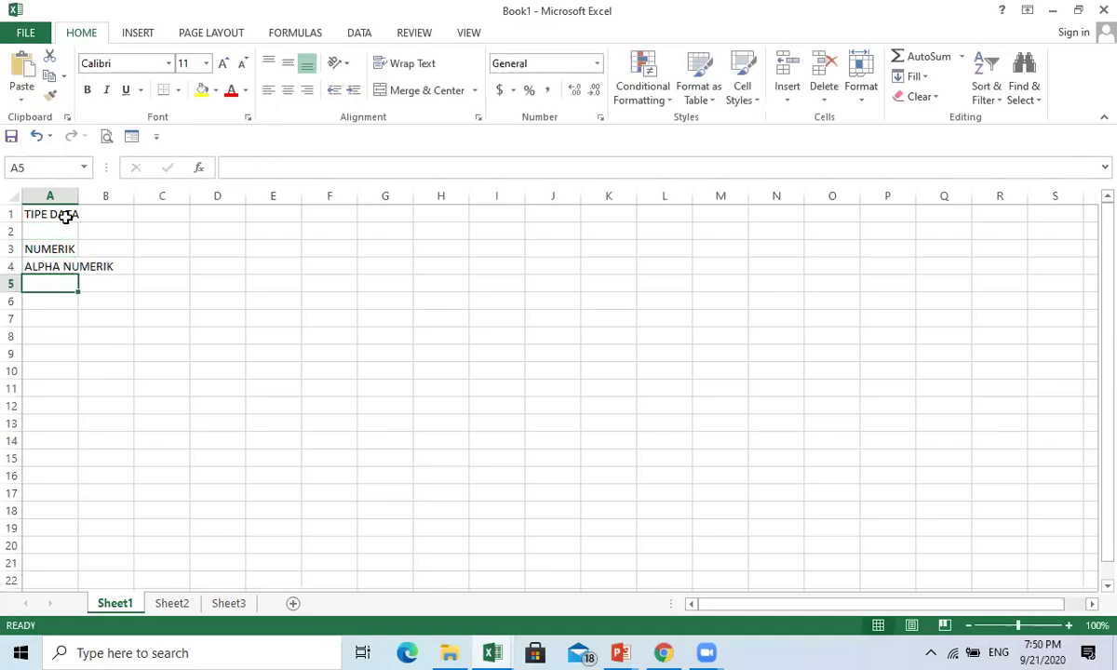
{"action": "type", "text": "FORMULIA"}
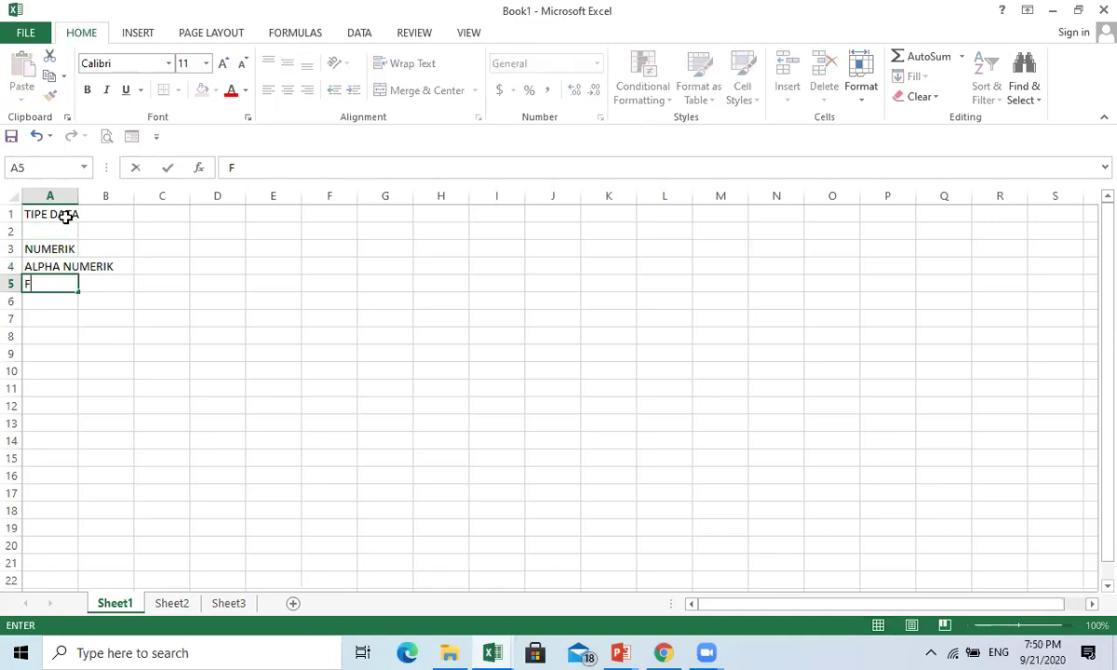
{"action": "key", "text": "BackSpace"}
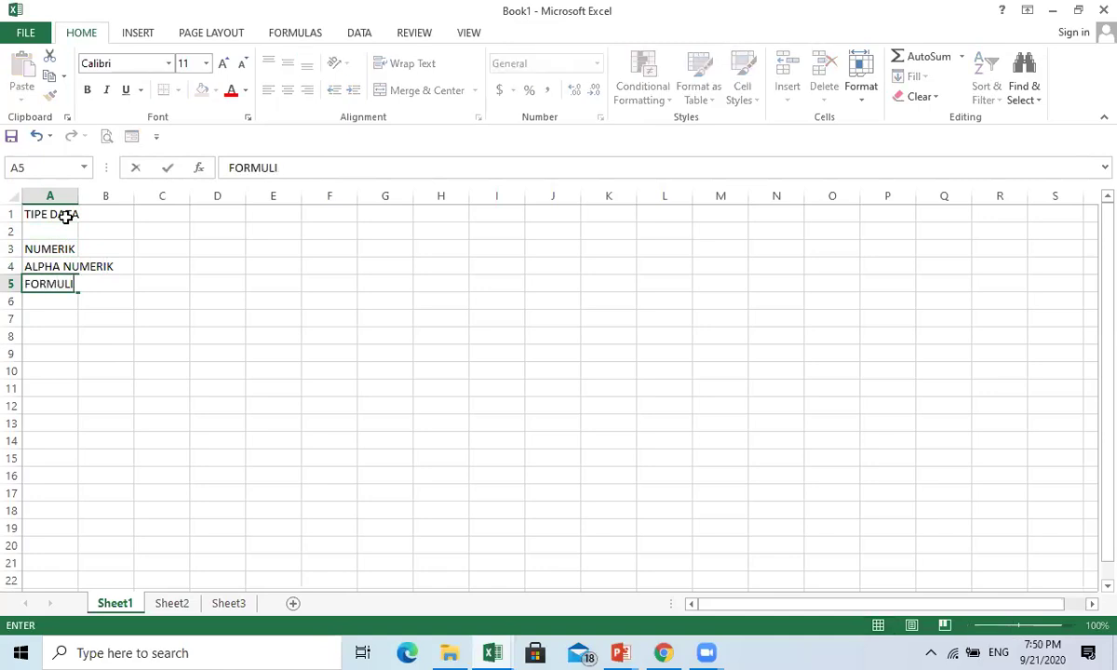
{"action": "key", "text": "BackSpace"}
{"action": "type", "text": "A"}
{"action": "key", "text": "Return"}
Enter the heading NUMERIK in A8 and the text item "- ANGKA" below it in A9
{"action": "key", "text": "Return"}
{"action": "key", "text": "Return"}
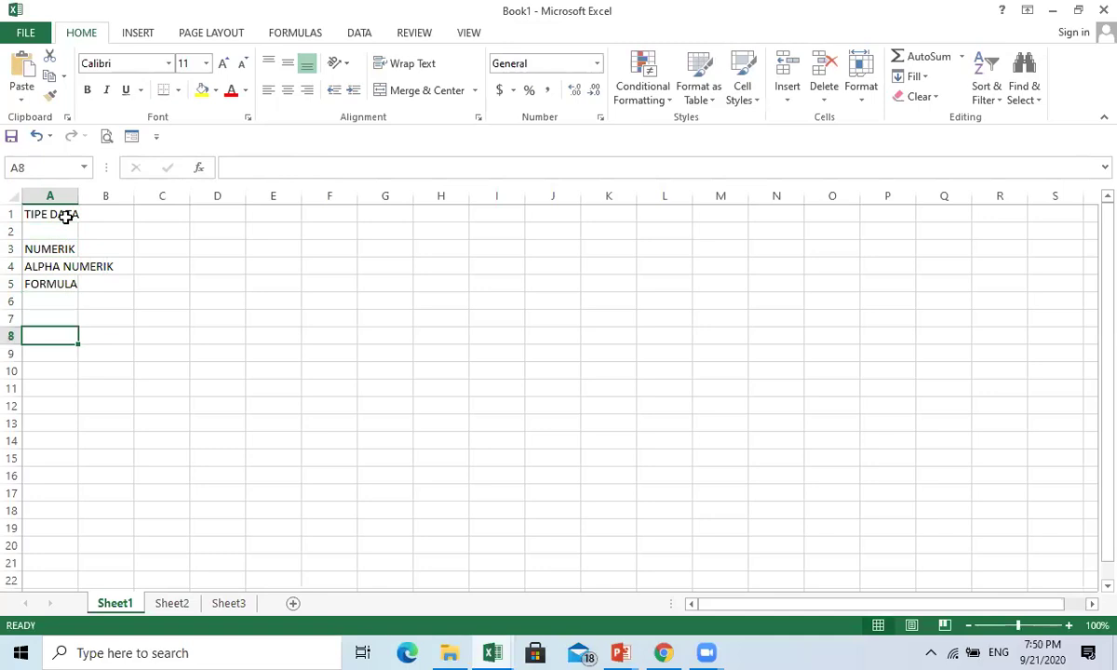
{"action": "type", "text": "NUMERIK"}
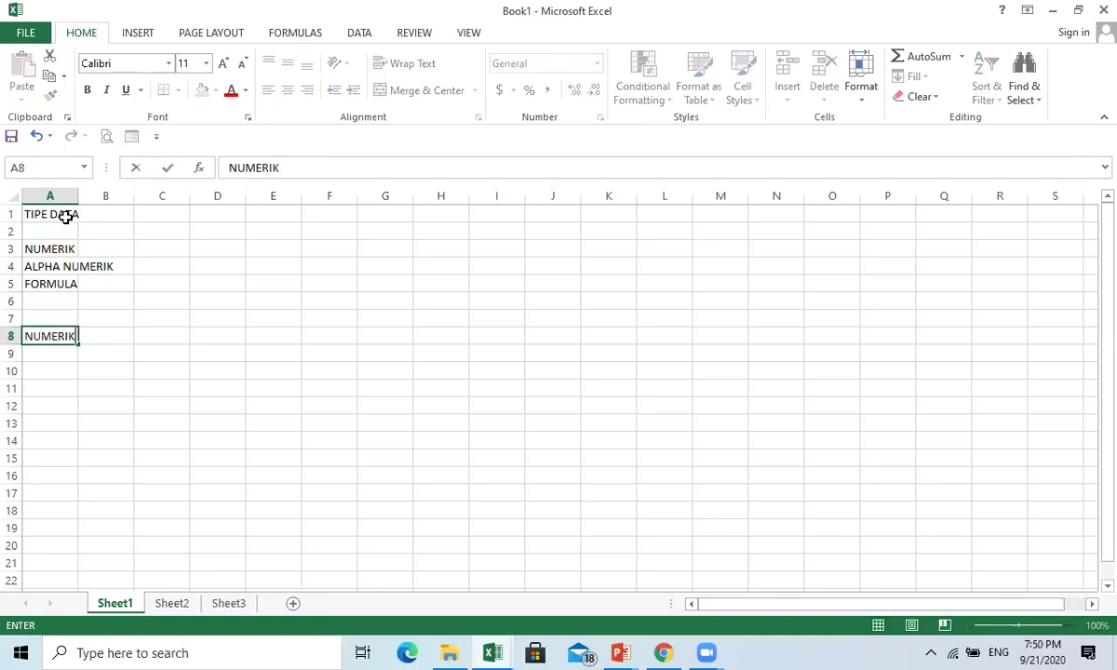
{"action": "key", "text": "Return"}
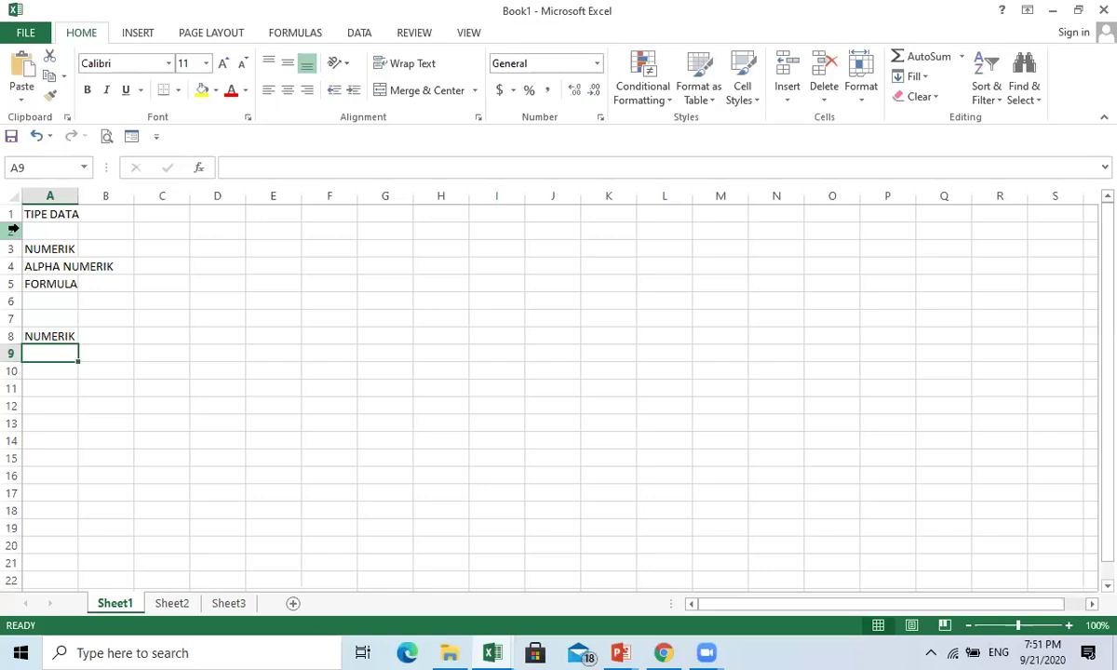
{"action": "type", "text": "- ANGKA"}
{"action": "key", "text": "Return"}
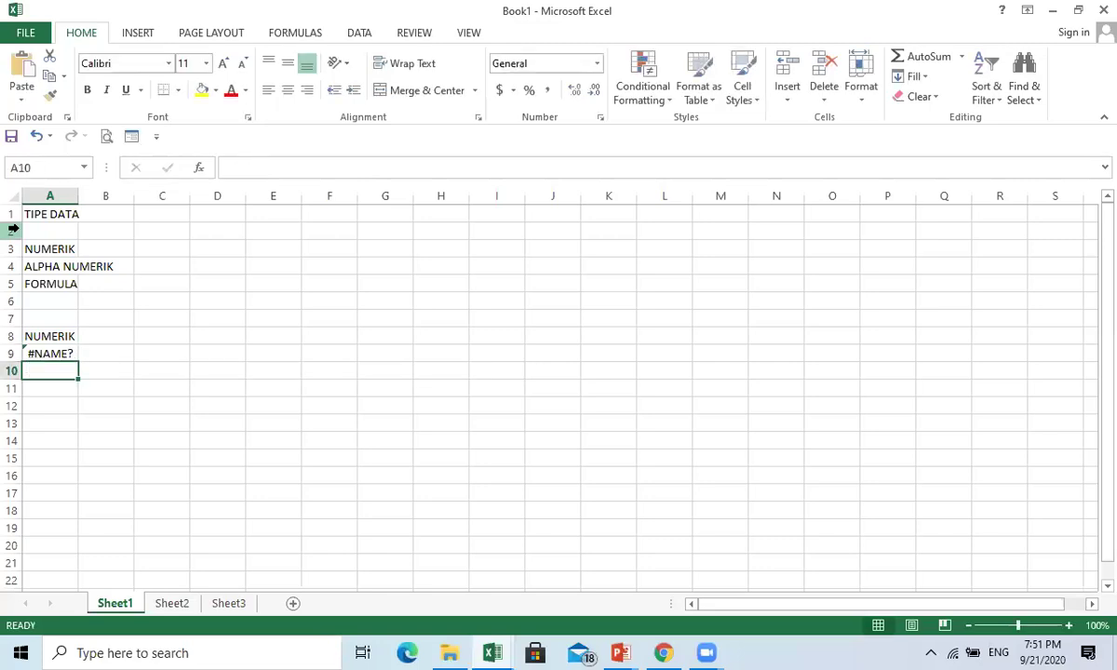
{"action": "key", "text": "Up"}
{"action": "type", "text": "'- ANGKA"}
{"action": "key", "text": "Return"}
Add the text items "- RAPAT KANAN" in A10 and "- DPT DIHITUNG" in A11 under the NUMERIK heading
{"action": "type", "text": "'-"}
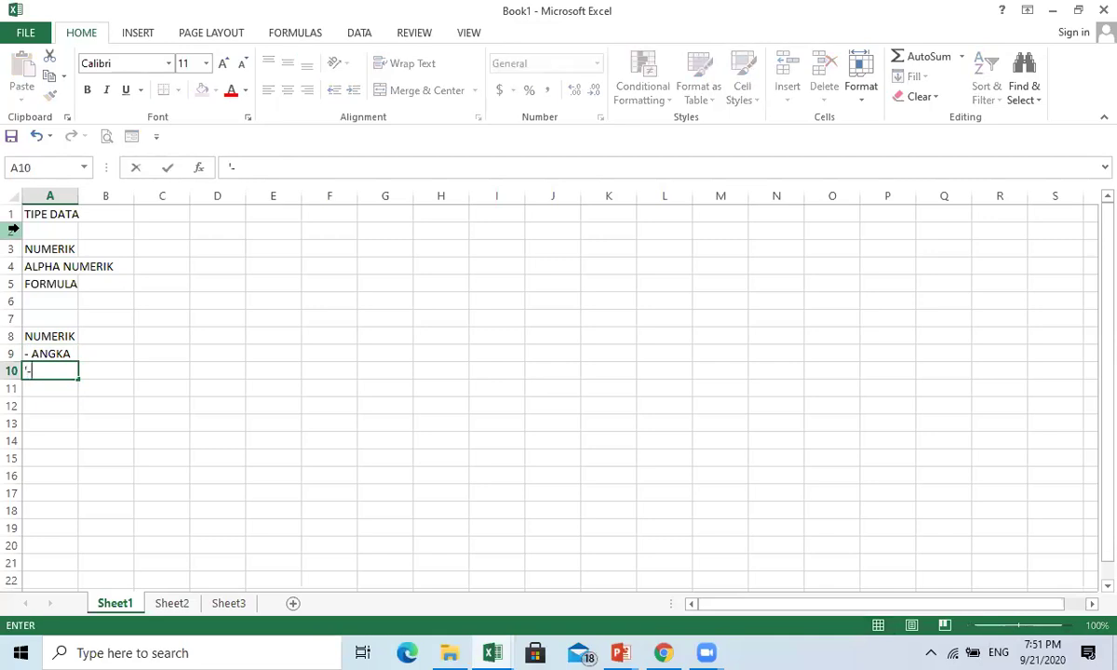
{"action": "type", "text": " RAPAT"}
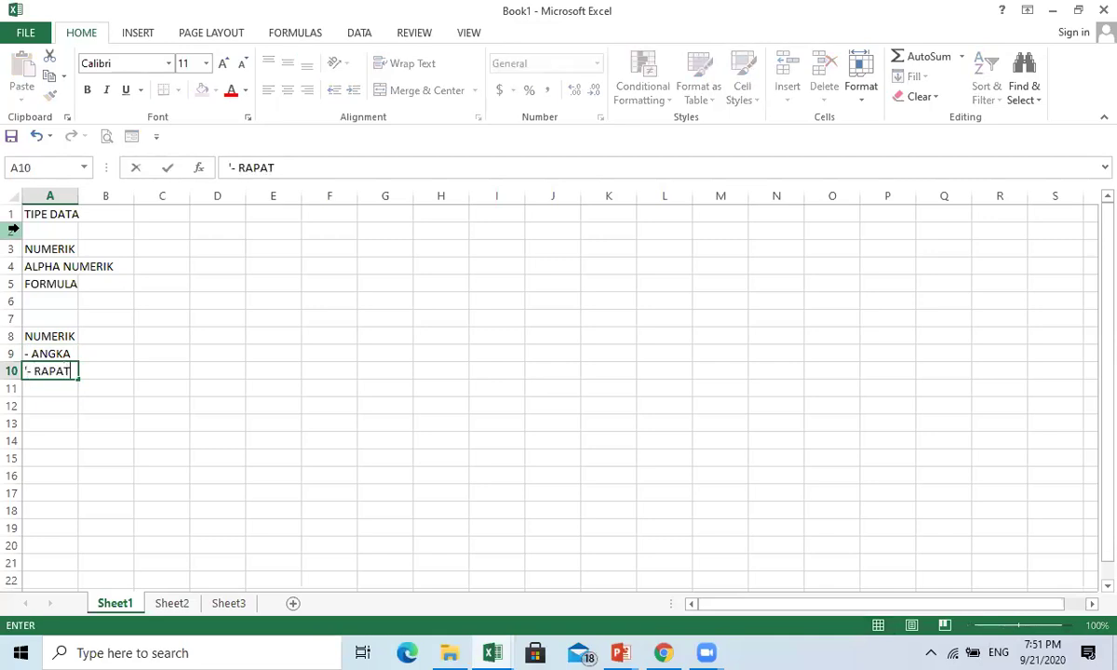
{"action": "type", "text": " KANANA"}
{"action": "key", "text": "Return"}
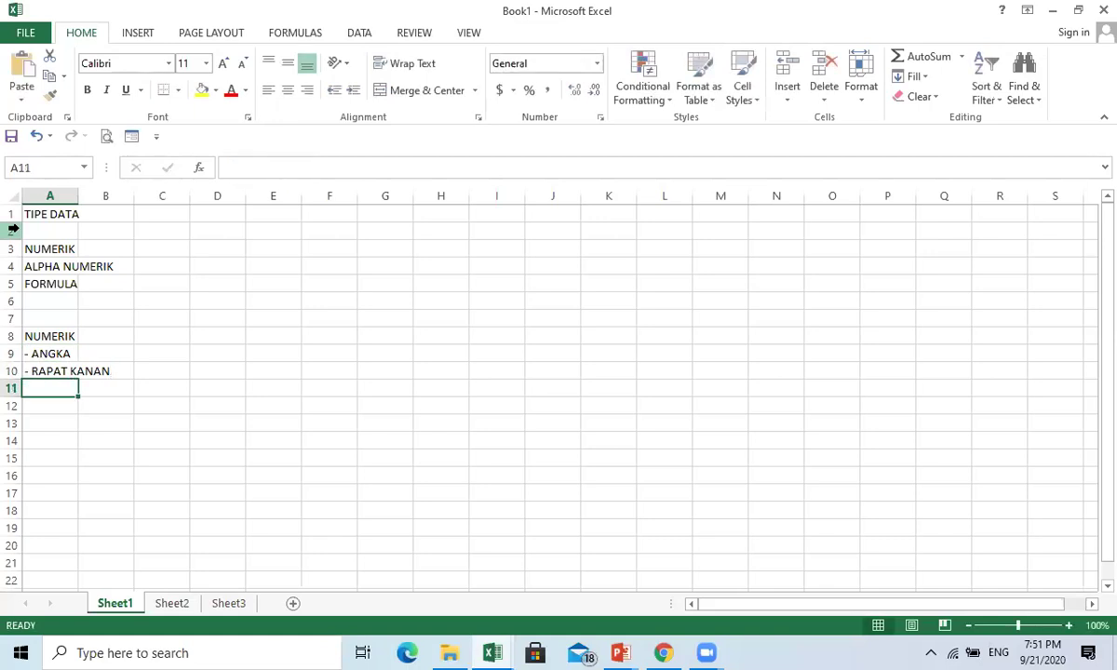
{"action": "type", "text": "'-"}
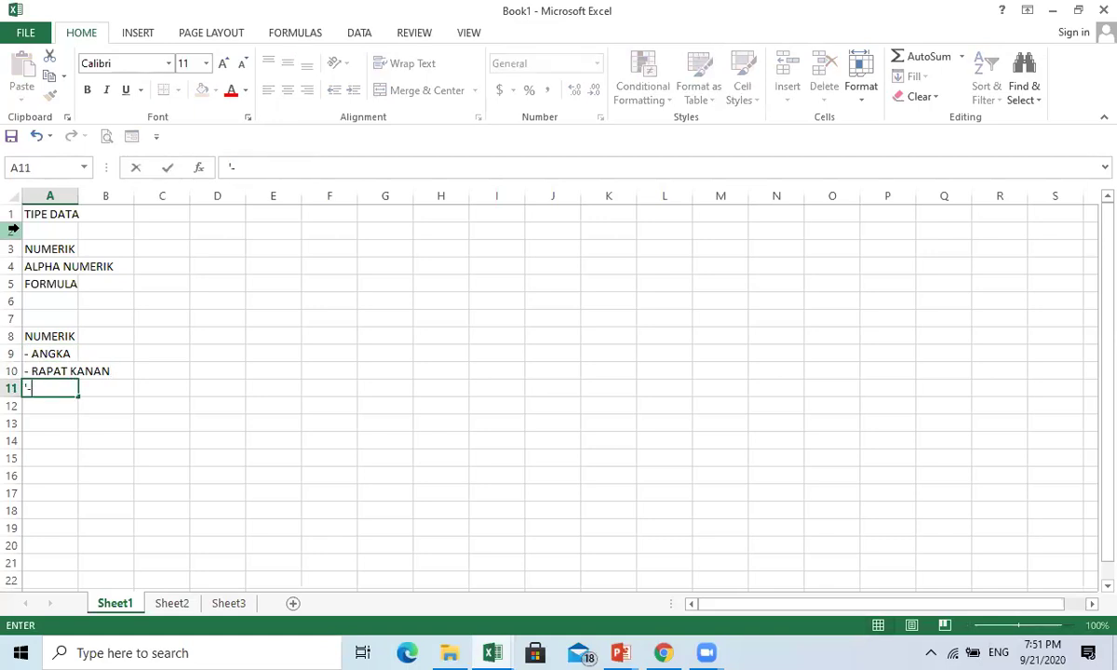
{"action": "type", "text": " DPT DIHITUNG"}
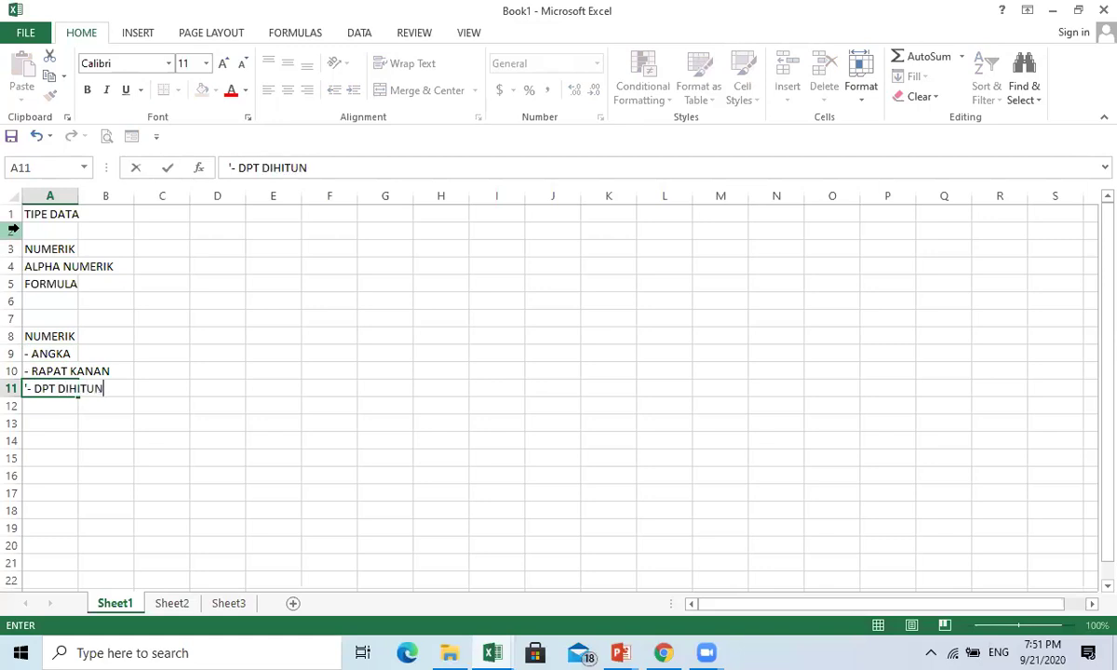
{"action": "key", "text": "Return"}
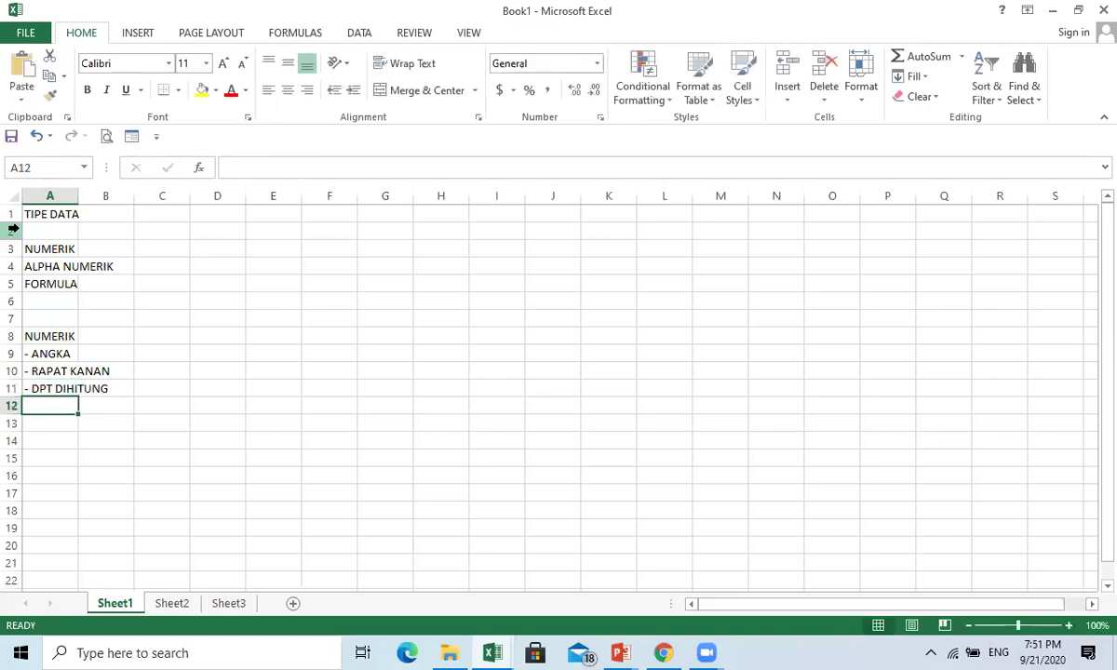
Enter the number 1 in C9 as the numeric example and reselect that cell
{"action": "key", "text": "Up"}
{"action": "key", "text": "Right"}
{"action": "key", "text": "Up"}
{"action": "key", "text": "Up"}
{"action": "key", "text": "Up"}
{"action": "key", "text": "Right"}
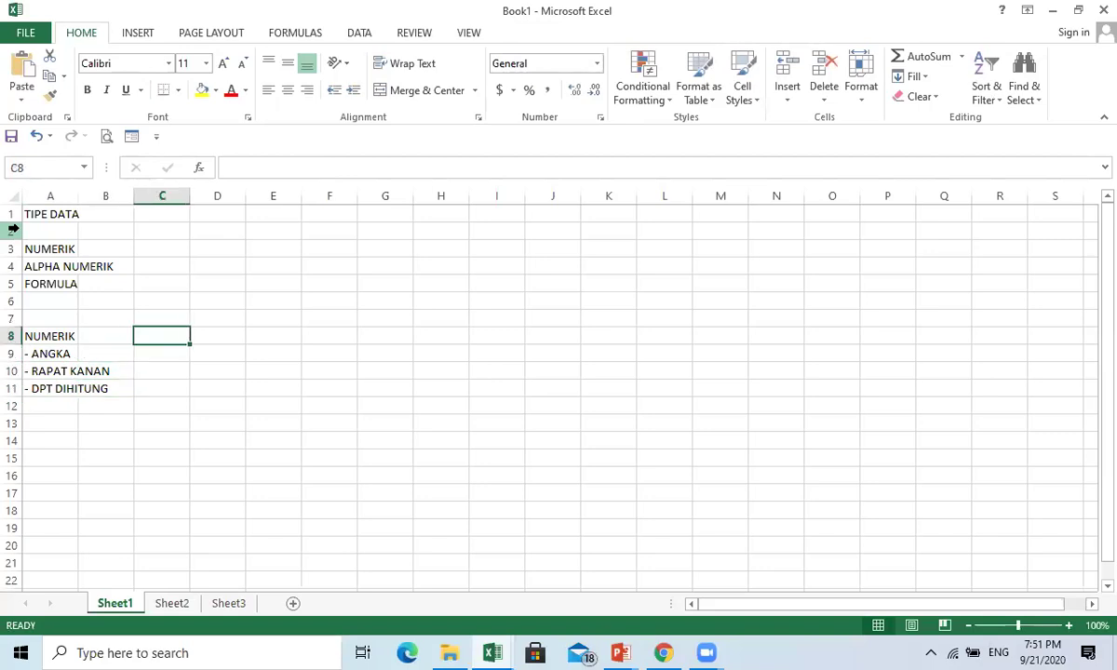
{"action": "key", "text": "Down"}
{"action": "key", "text": "Right"}
{"action": "key", "text": "Left"}
{"action": "key", "text": "Right"}
{"action": "key", "text": "Left"}
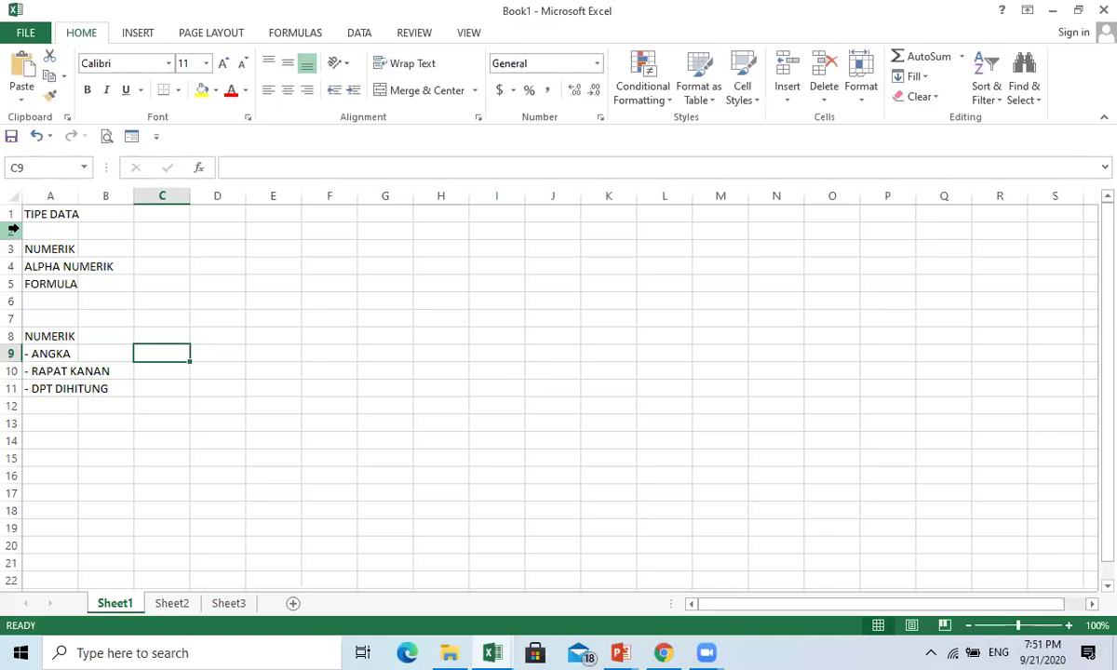
{"action": "type", "text": "1"}
{"action": "key", "text": "Return"}
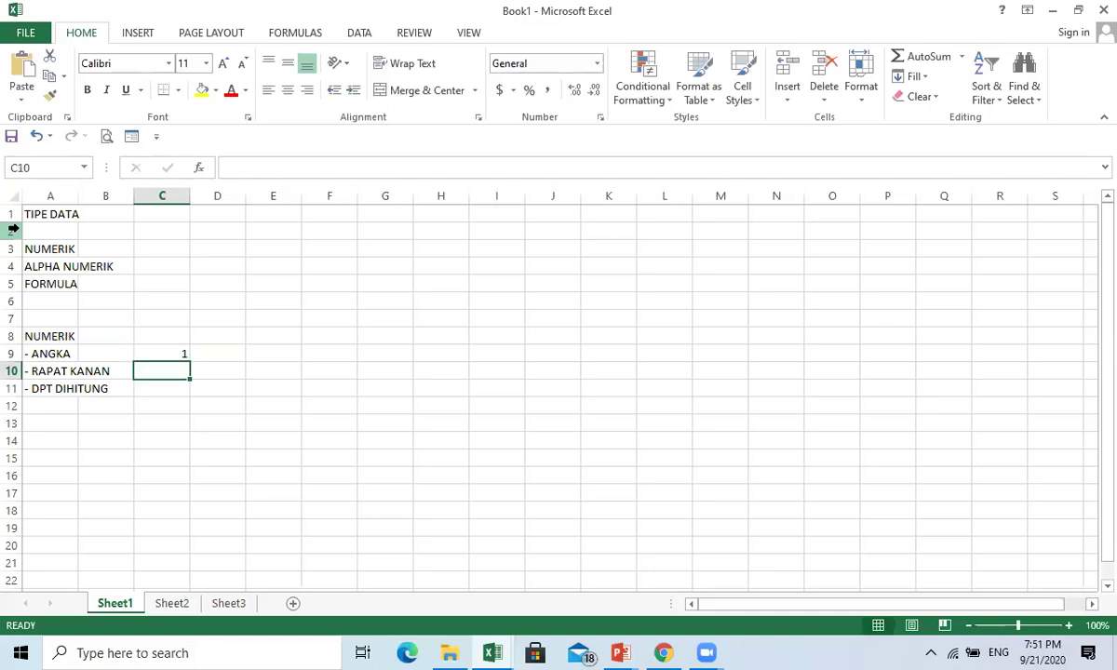
{"action": "key", "text": "Up"}
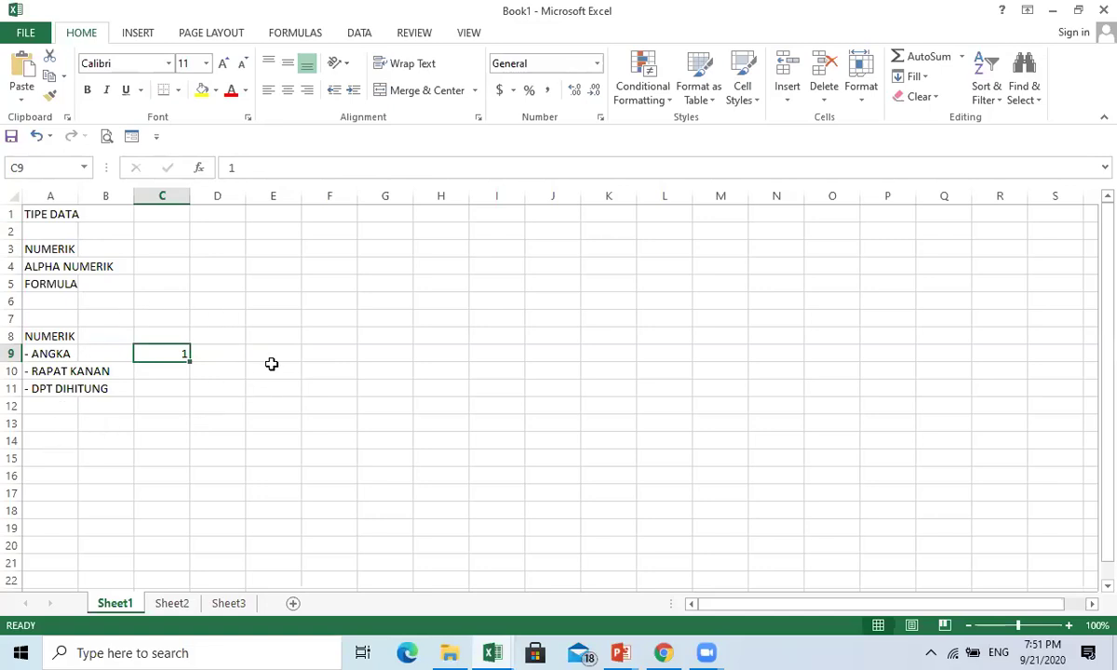
Enter the heading ALPA NUMERIK in E8 and the text item "- HURUP" below it in E9
{"action": "left_click", "coordinate": [280, 336]}
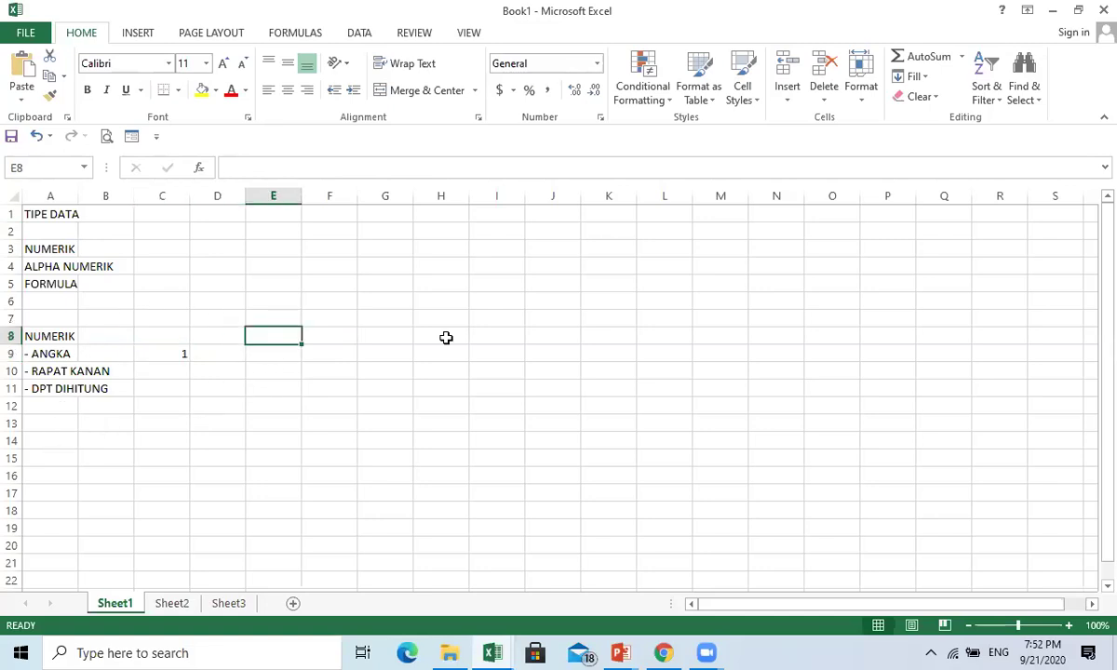
{"action": "type", "text": "ALP"}
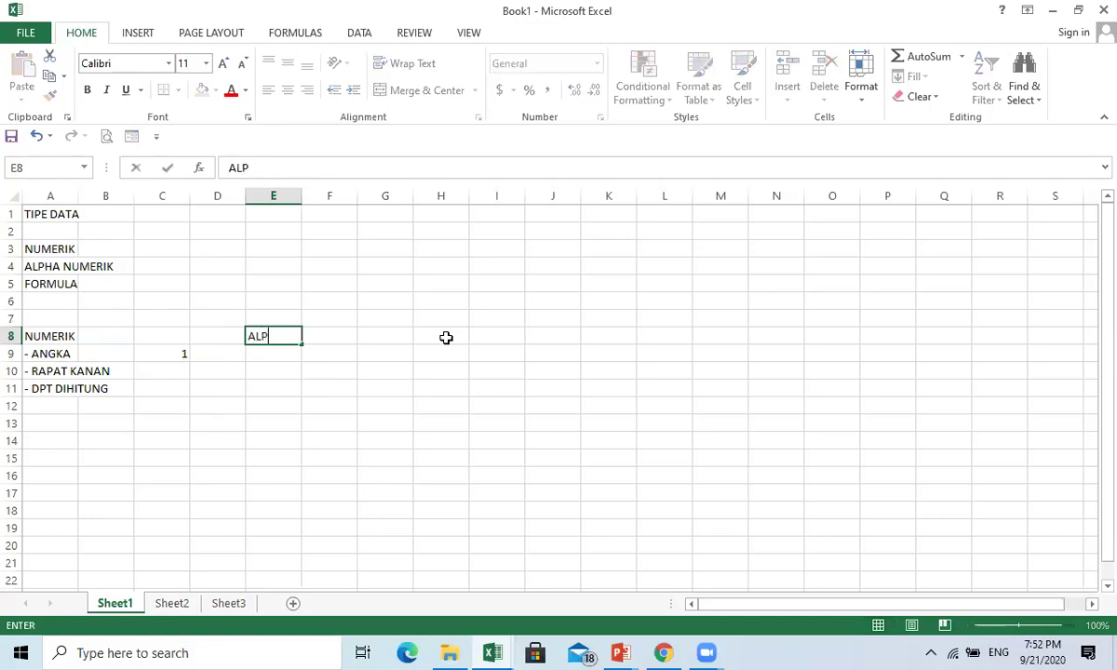
{"action": "type", "text": "A NUMERIK"}
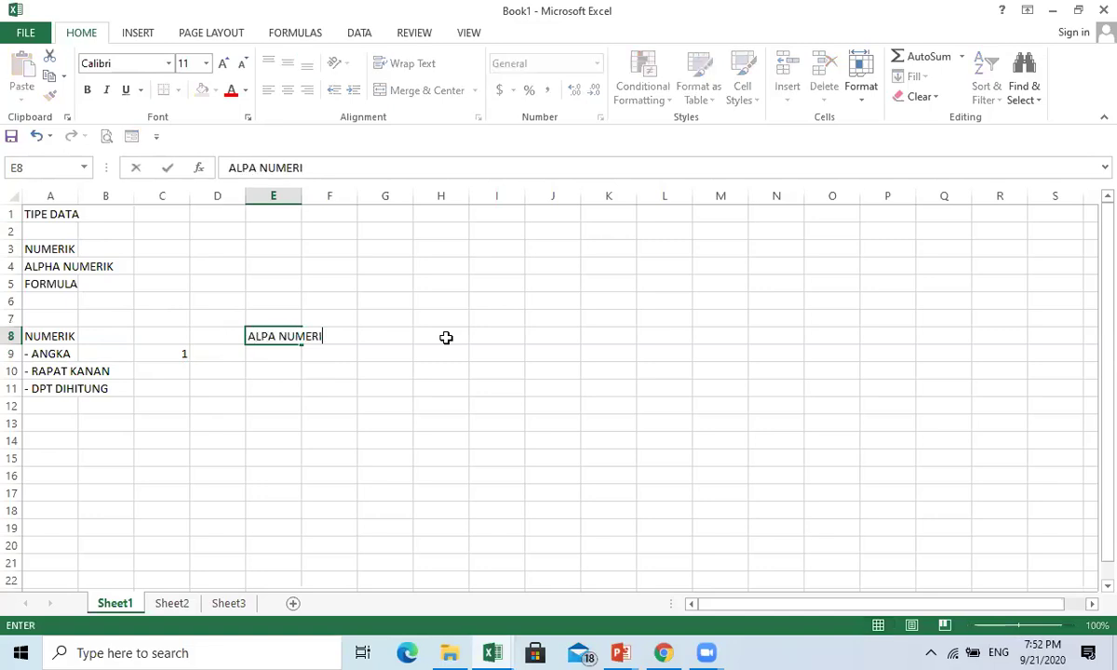
{"action": "key", "text": "Return"}
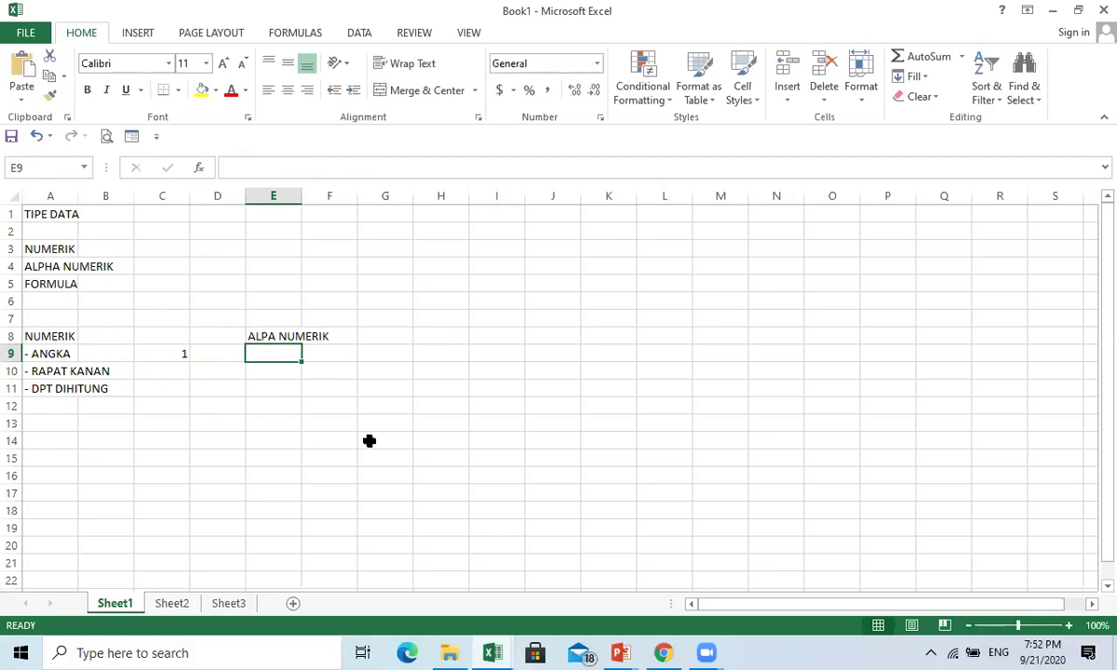
{"action": "type", "text": "'-"}
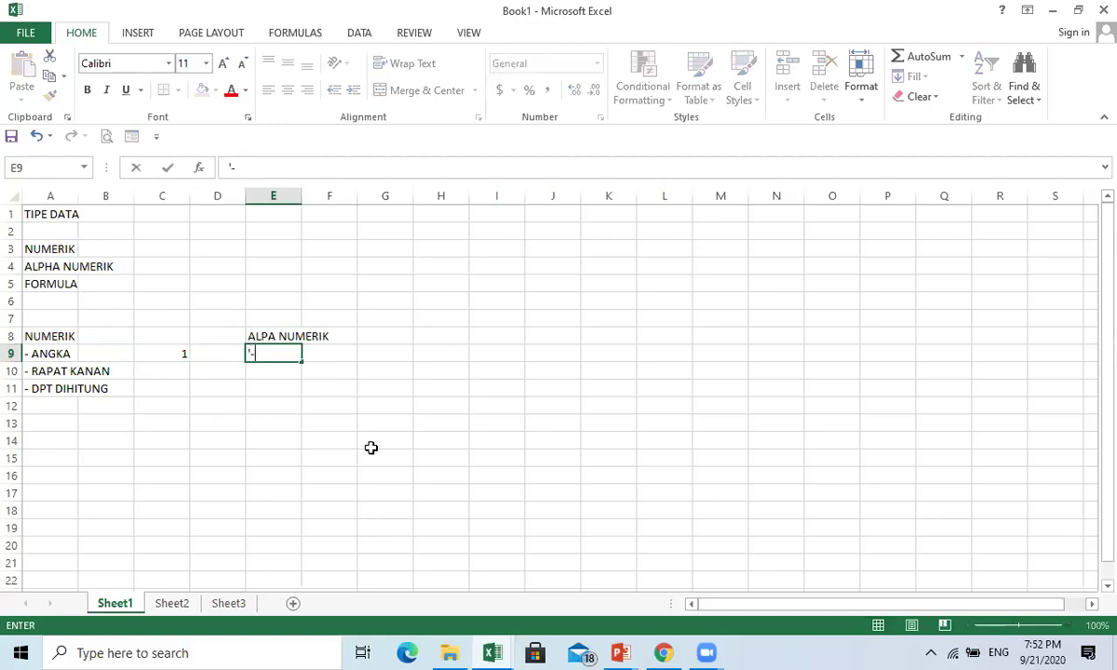
{"action": "type", "text": " HURUP"}
{"action": "key", "text": "Return"}
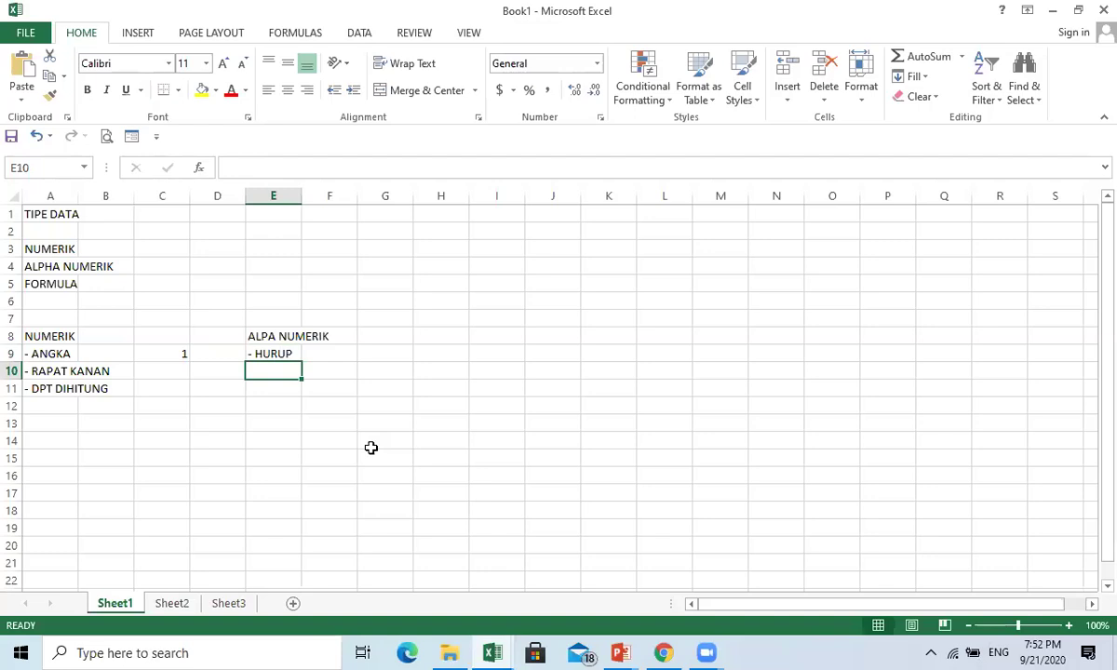
Add the text items "- RAPAT KIRI" in E10 and "- TDK BS DIHITUNG" in E11 under the ALPA NUMERIK heading
{"action": "type", "text": "'"}
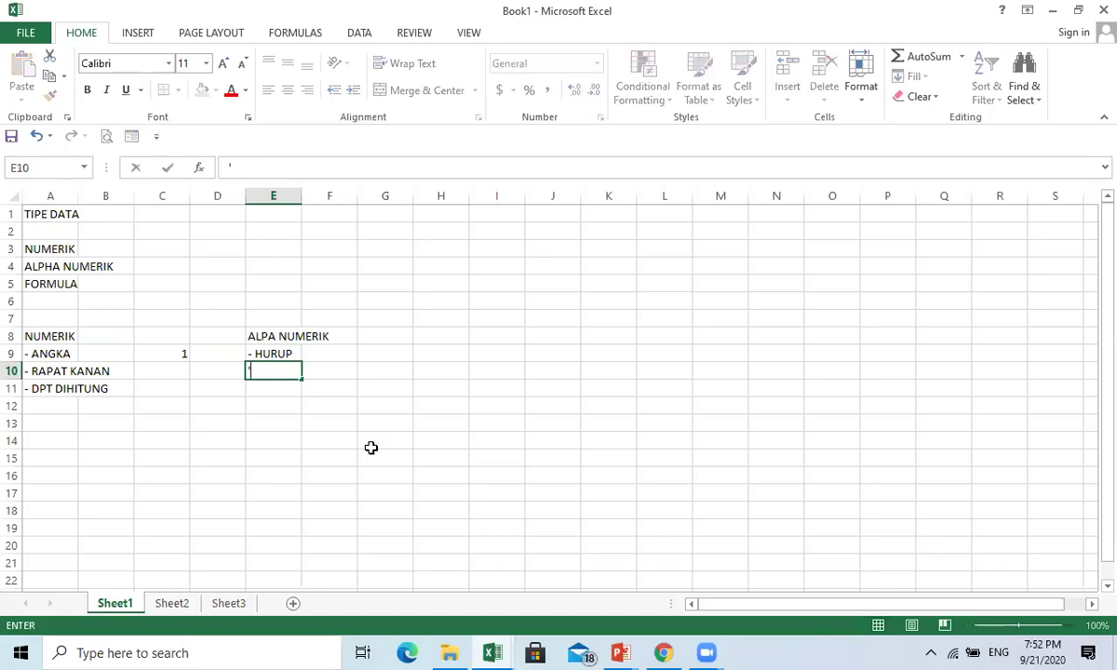
{"action": "type", "text": "- RAPAT KIRI"}
{"action": "key", "text": "Return"}
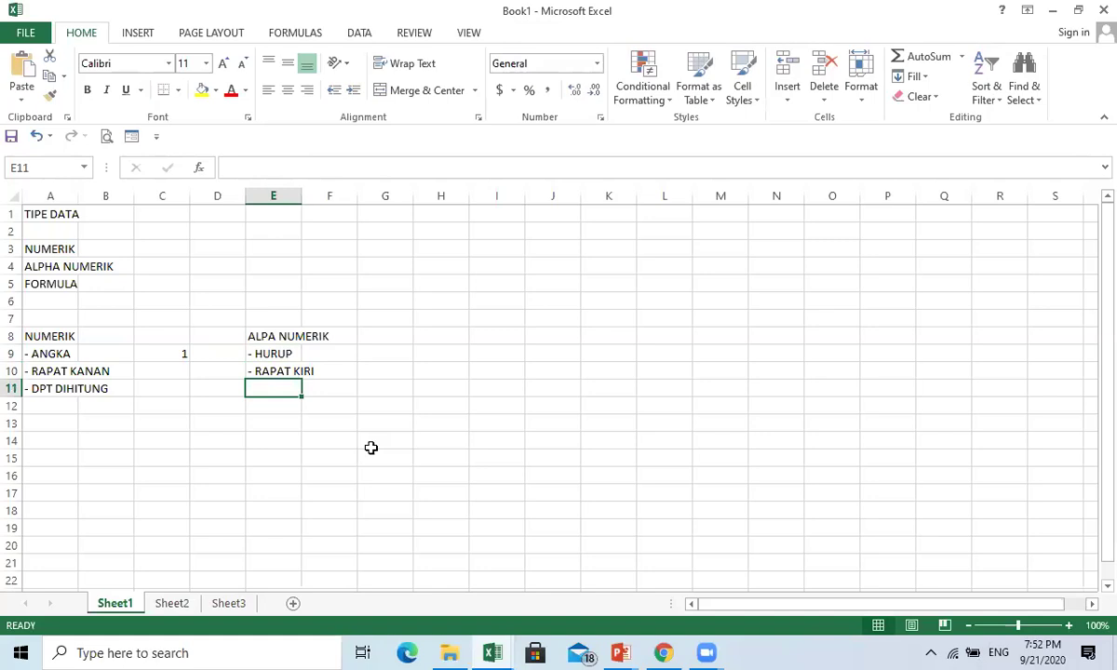
{"action": "type", "text": "'- TDK BD D"}
{"action": "key", "text": "BackSpace"}
{"action": "key", "text": "BackSpace"}
{"action": "type", "text": "S DI"}
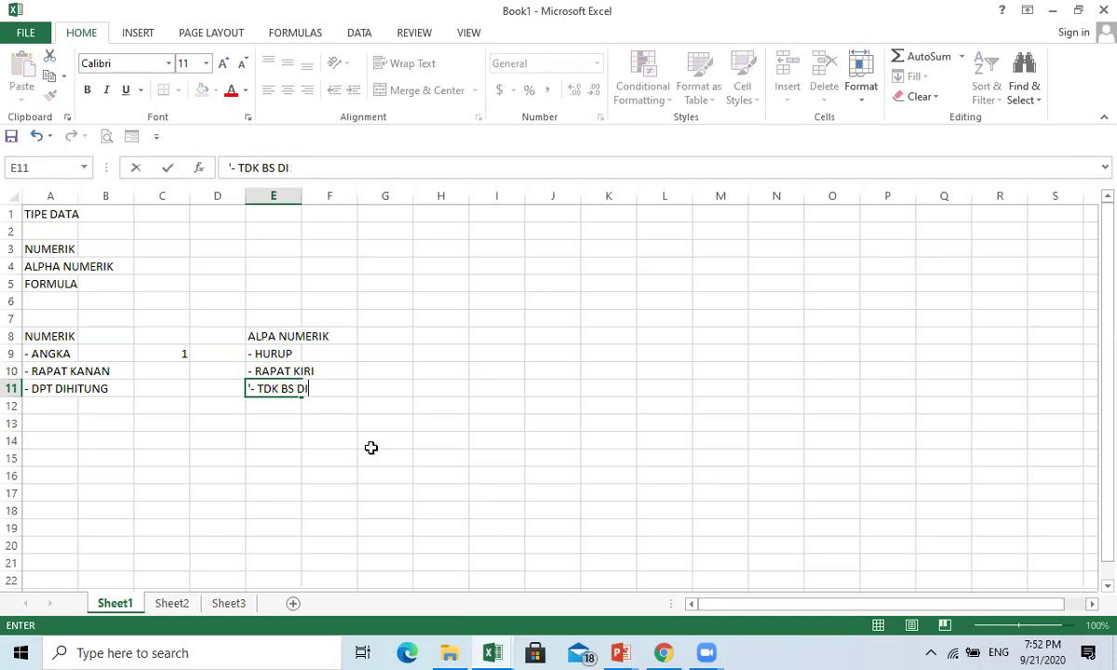
{"action": "type", "text": "HITUNG"}
{"action": "key", "text": "Return"}
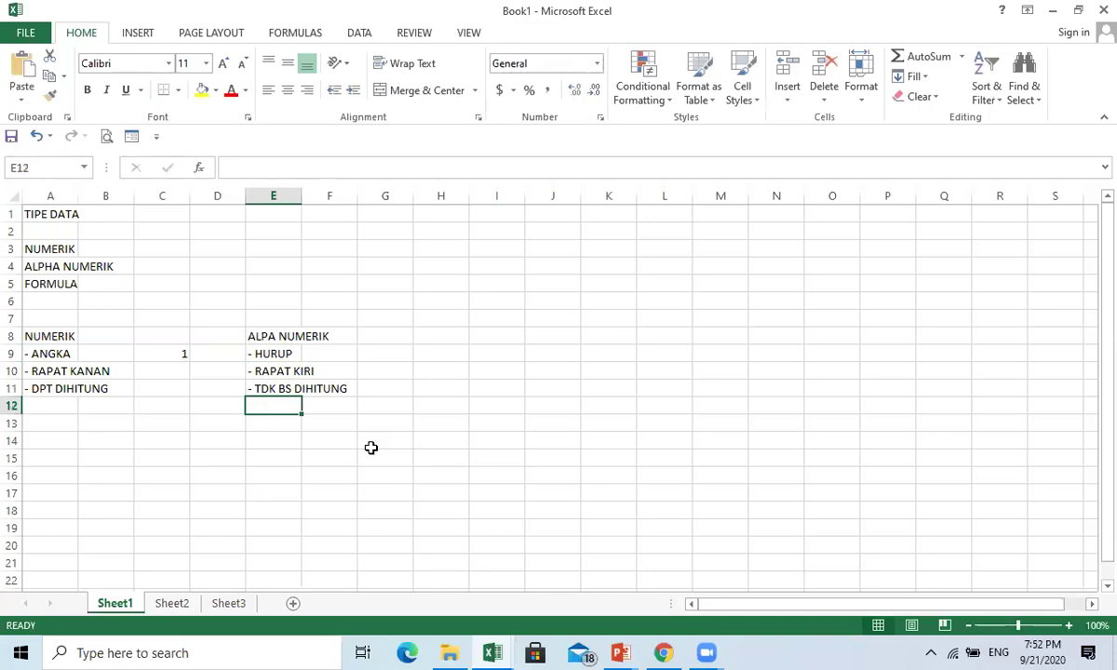
Enter PRIA in G9 as the alphanumeric example and select cell I8
{"action": "left_click", "coordinate": [436, 358]}
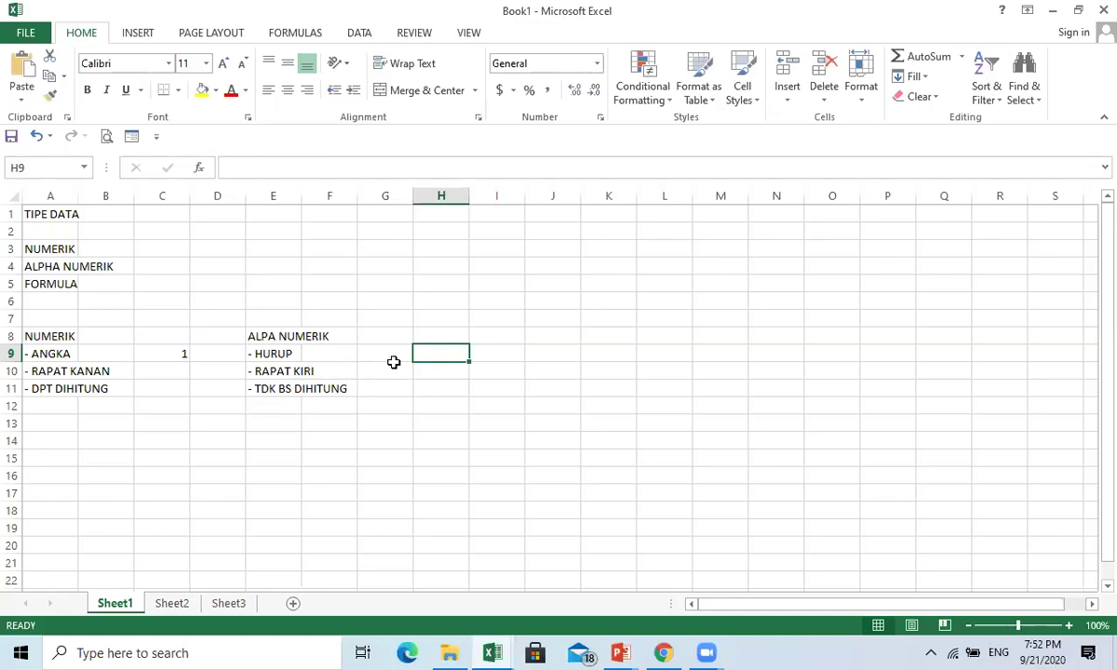
{"action": "left_click", "coordinate": [398, 364]}
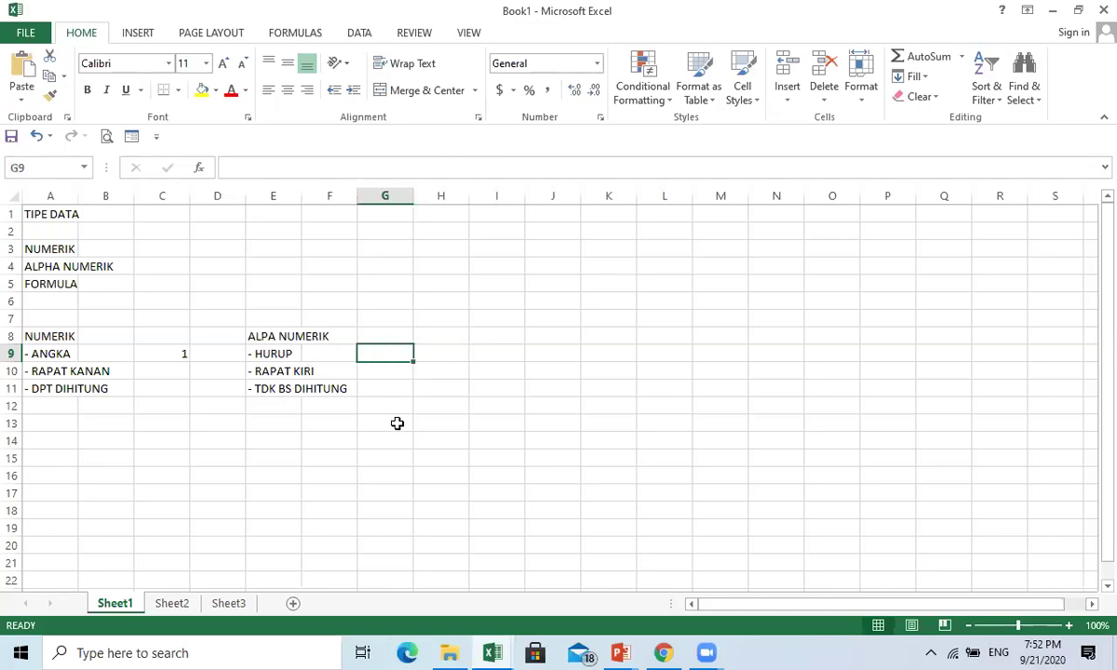
{"action": "type", "text": "PRIA"}
{"action": "key", "text": "Return"}
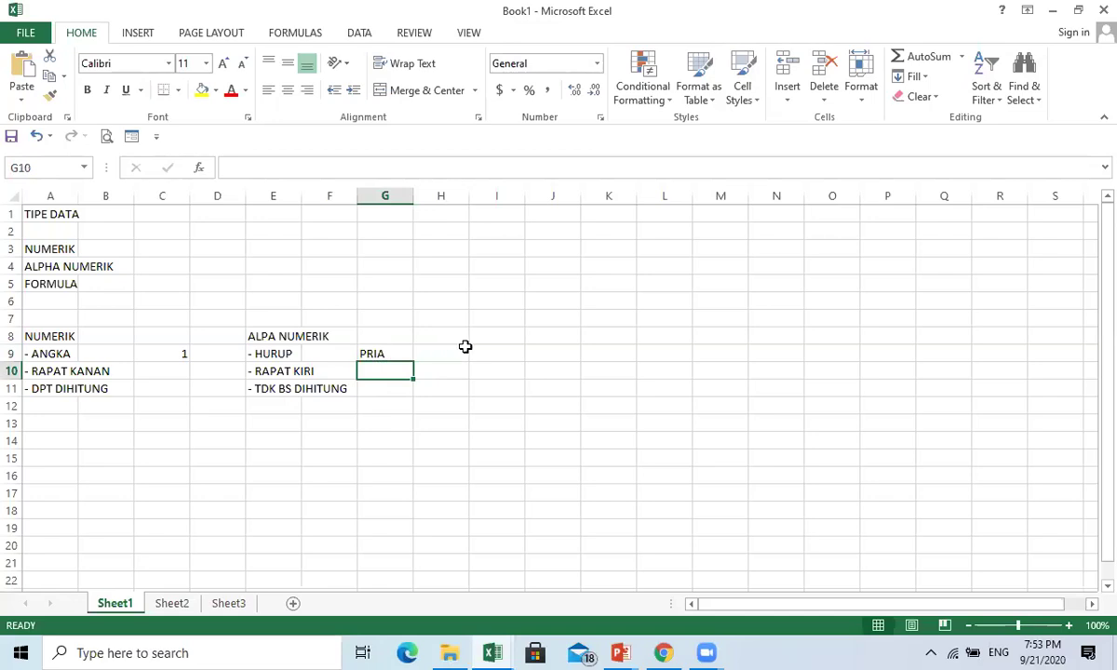
{"action": "left_click", "coordinate": [494, 337]}
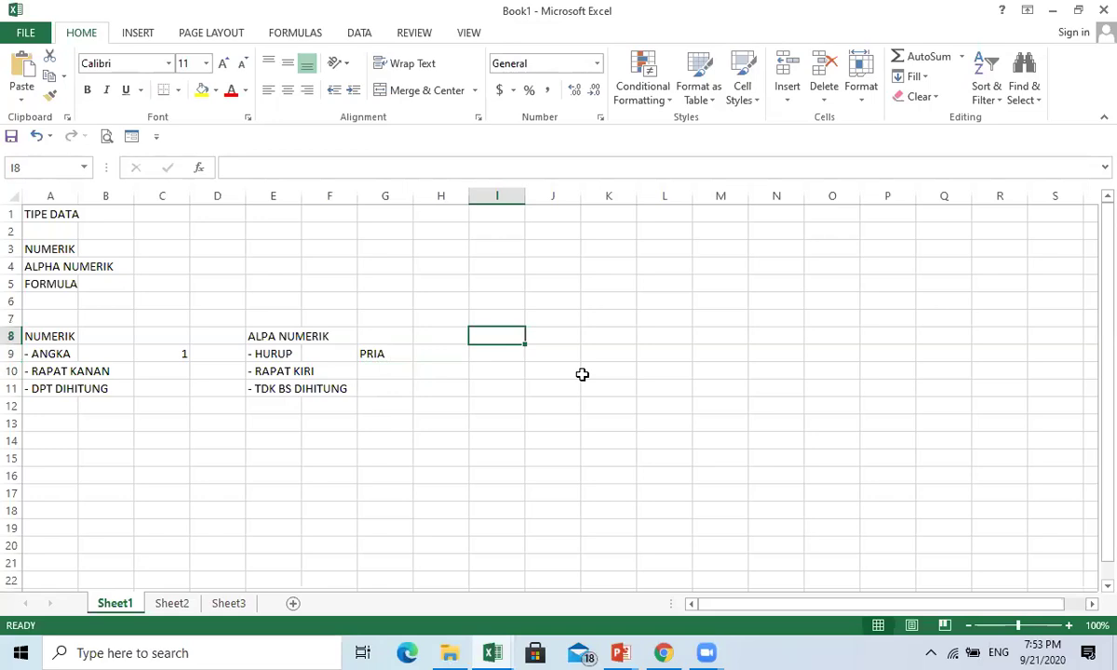
Enter the heading FORMULA / RUMUS in I8
{"action": "type", "text": "FROMUL"}
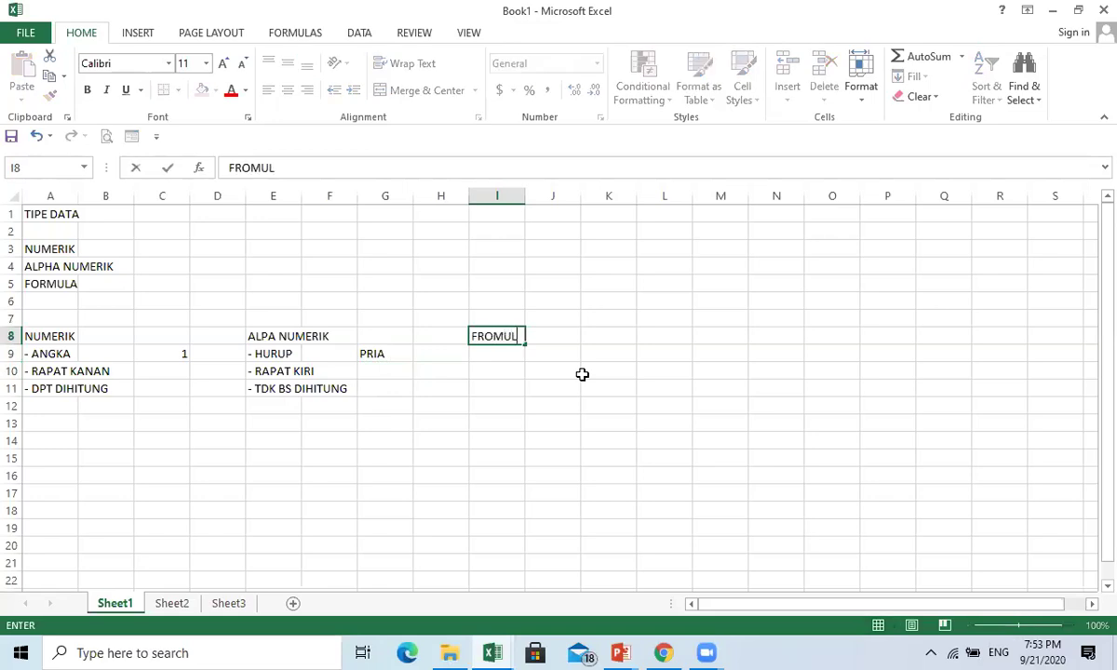
{"action": "key", "text": "BackSpace"}
{"action": "key", "text": "BackSpace"}
{"action": "key", "text": "BackSpace"}
{"action": "type", "text": "MULA"}
{"action": "key", "text": "BackSpace"}
{"action": "key", "text": "BackSpace"}
{"action": "key", "text": "BackSpace"}
{"action": "key", "text": "BackSpace"}
{"action": "key", "text": "BackSpace"}
{"action": "key", "text": "BackSpace"}
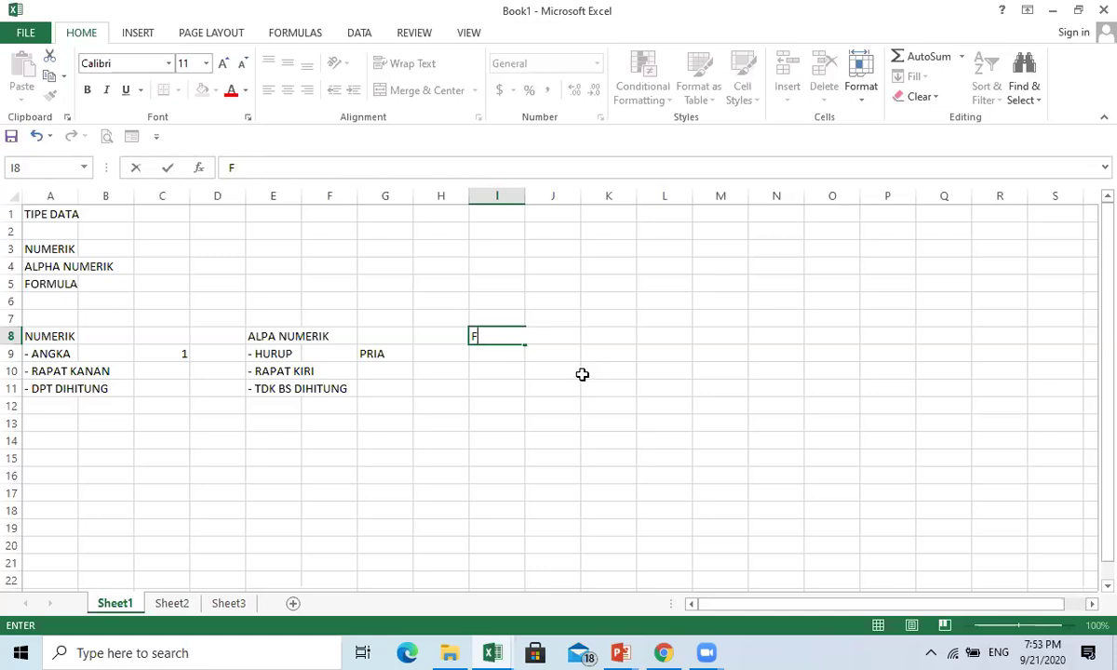
{"action": "type", "text": "ORMULA"}
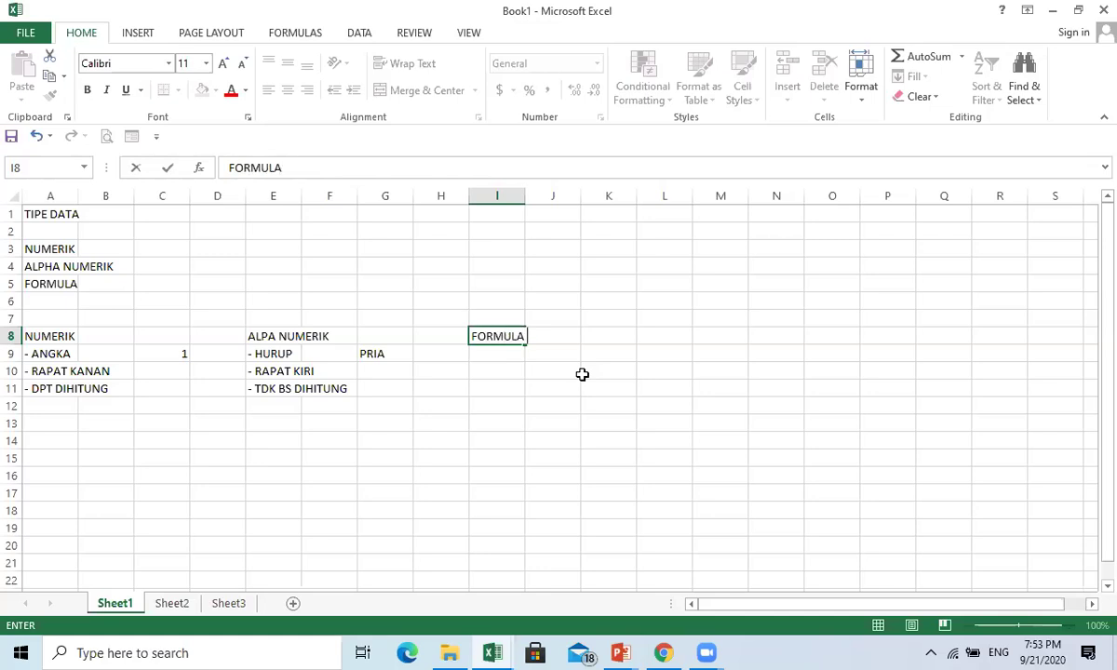
{"action": "type", "text": " / RUMUS"}
{"action": "key", "text": "Return"}
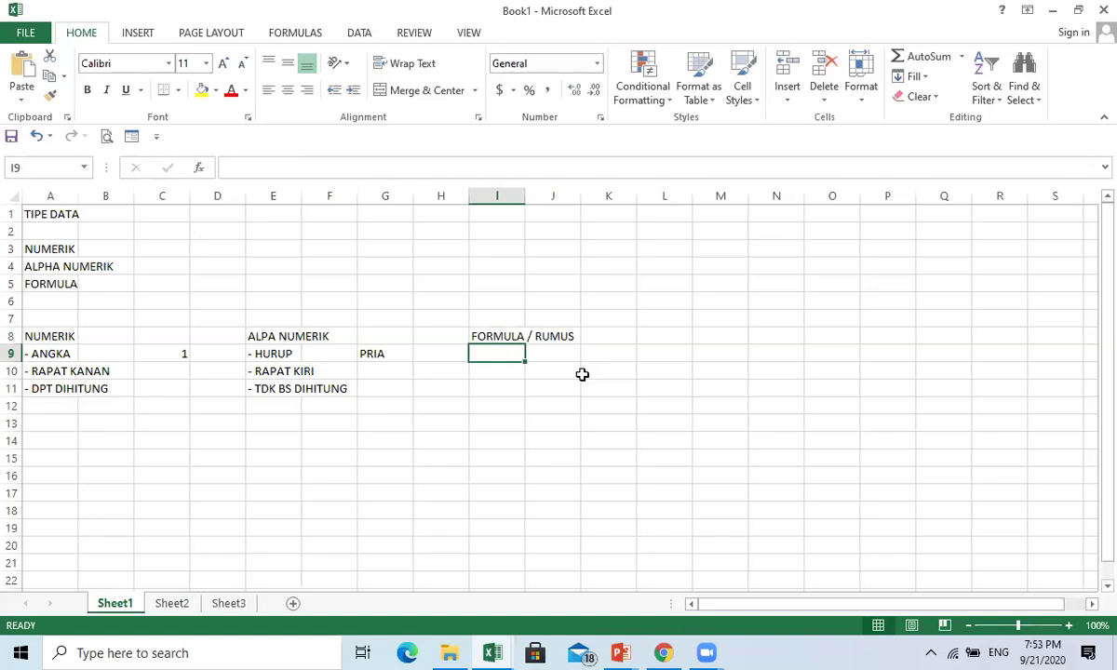
{"action": "type", "text": "'-"}
{"action": "key", "text": "Return"}
{"action": "key", "text": "Page_Down"}
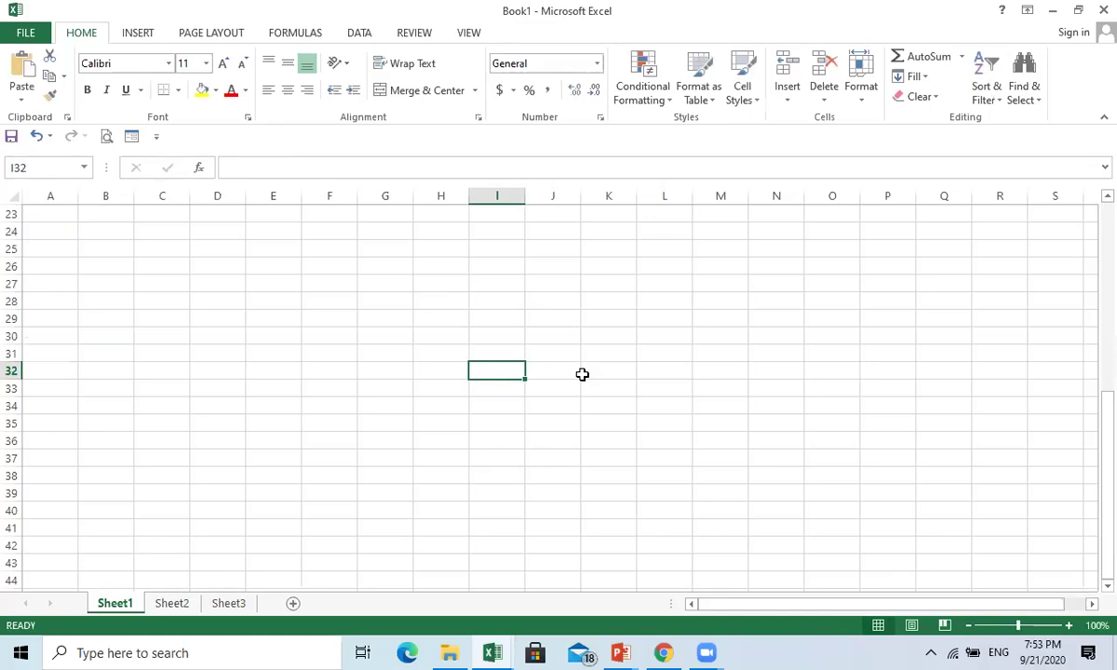
{"action": "scroll", "coordinate": [586, 353], "scroll_direction": "up", "scroll_amount": 5}
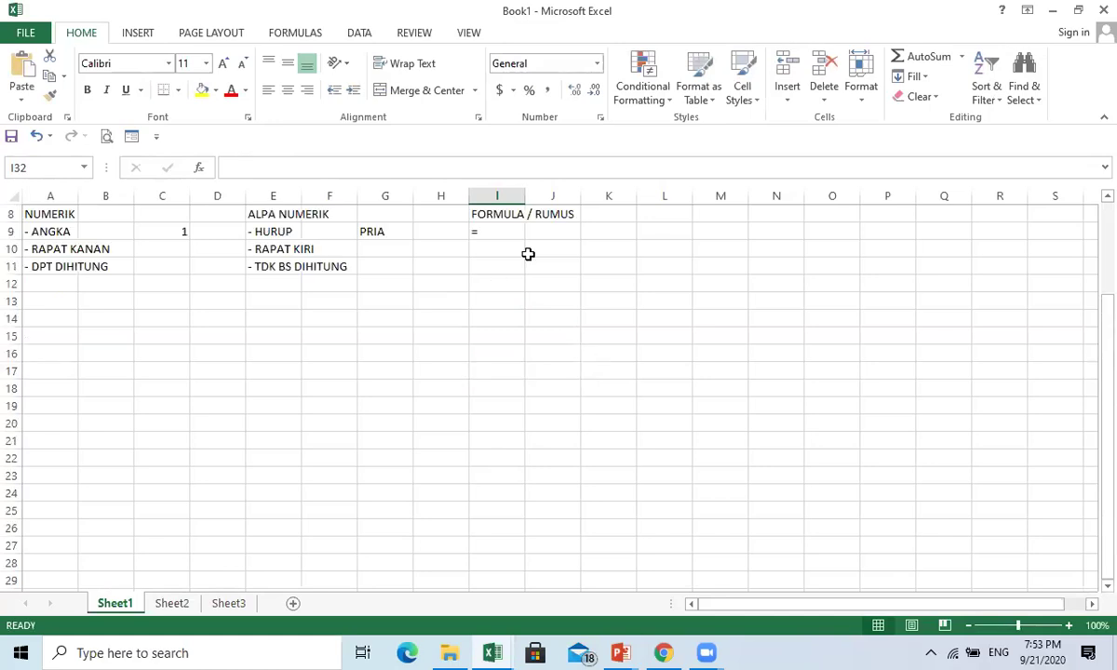
Replace the content of I9 with the text DIAWALI DG TANDA = under the FORMULA / RUMUS heading
{"action": "left_click", "coordinate": [485, 233]}
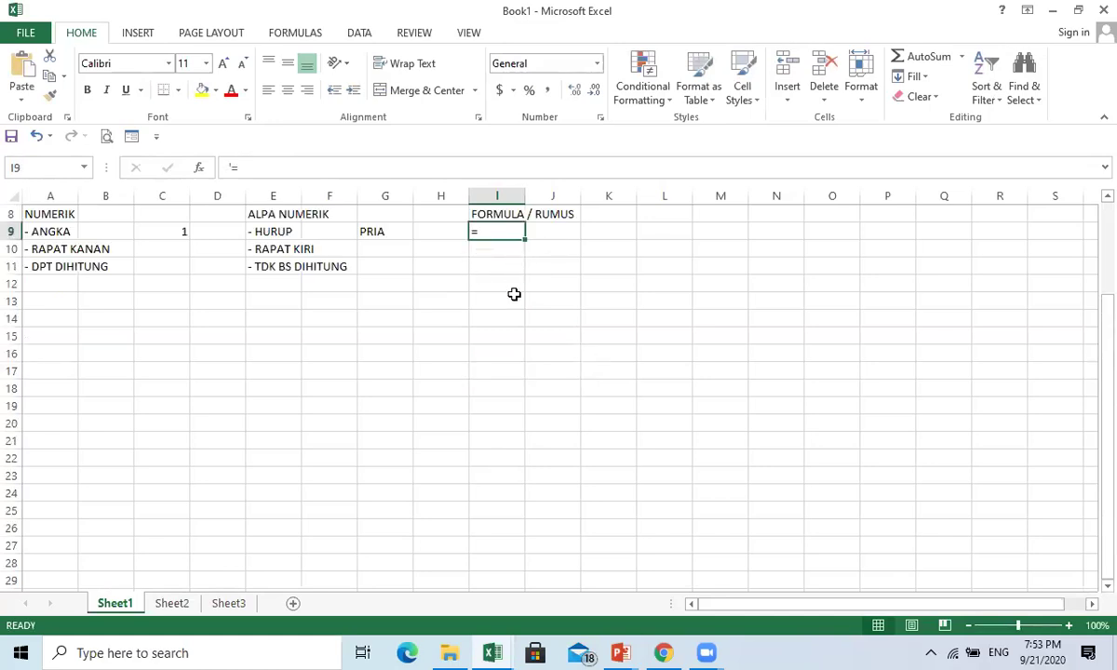
{"action": "type", "text": "DIAWALI DG"}
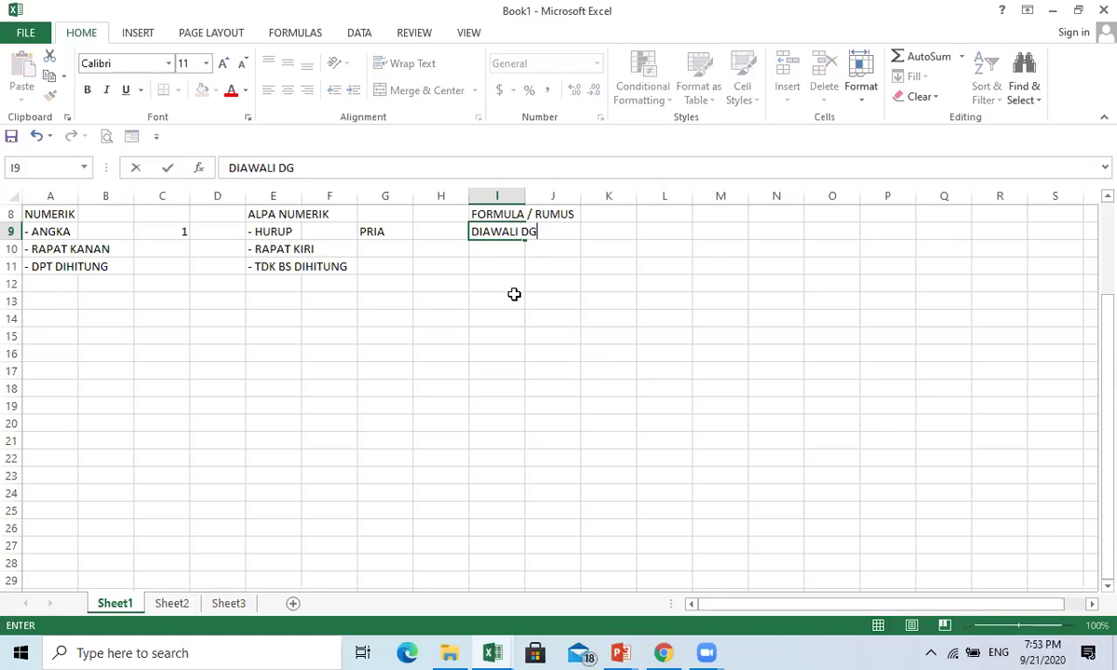
{"action": "type", "text": " TANDA ="}
{"action": "key", "text": "Return"}
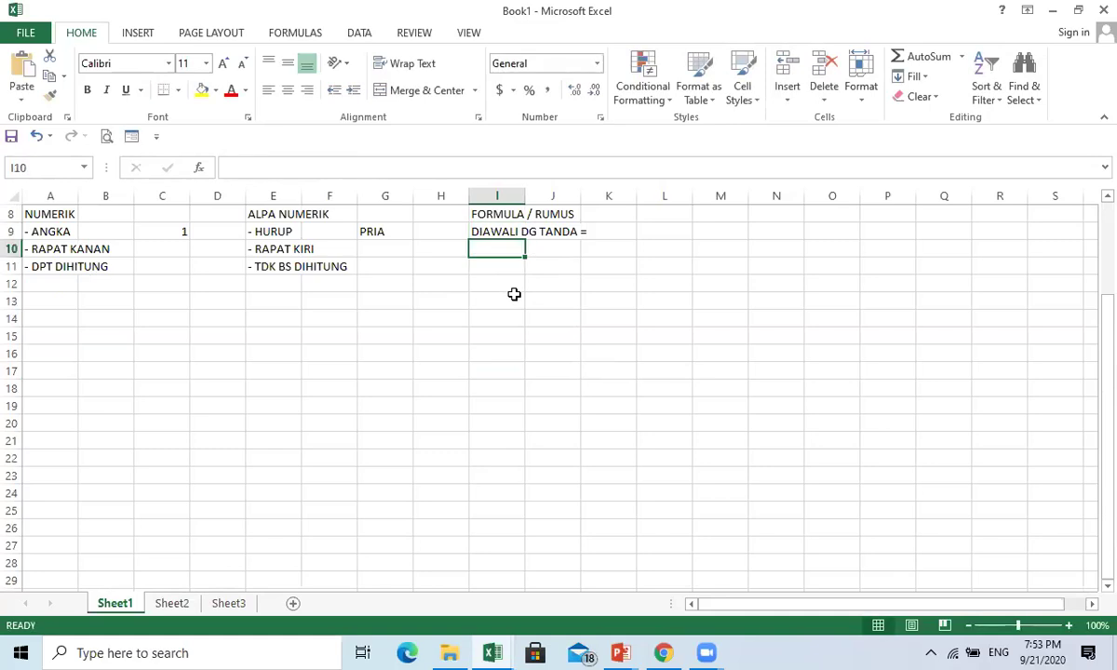
{"action": "scroll", "coordinate": [513, 294], "scroll_direction": "up", "scroll_amount": 1}
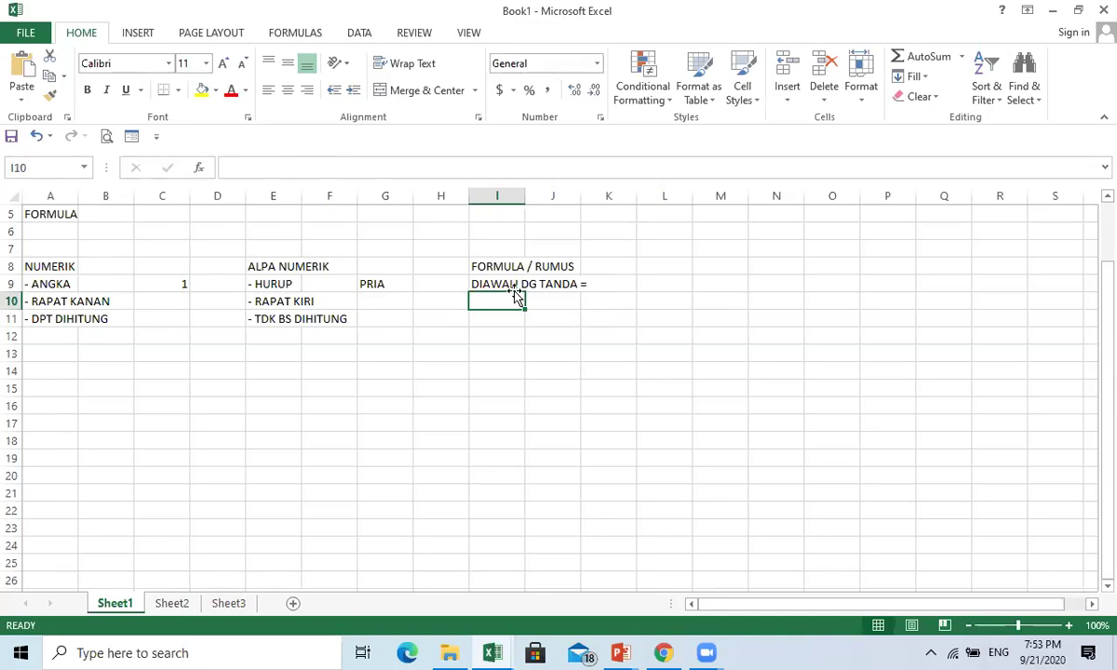
{"action": "left_click", "coordinate": [429, 376]}
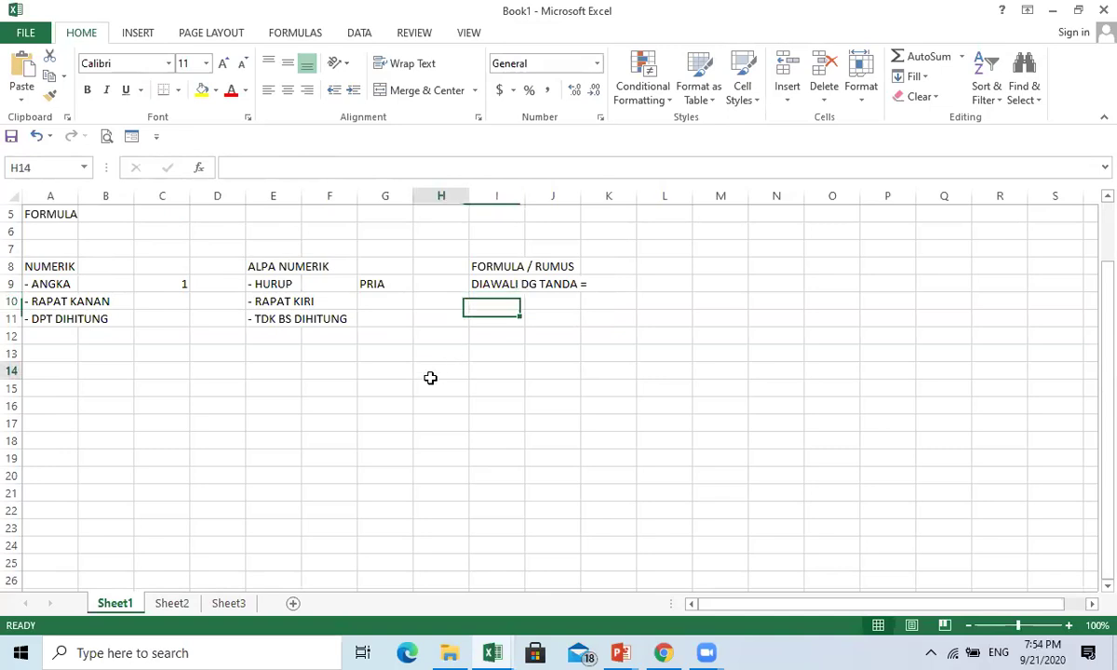
{"action": "left_click", "coordinate": [54, 377]}
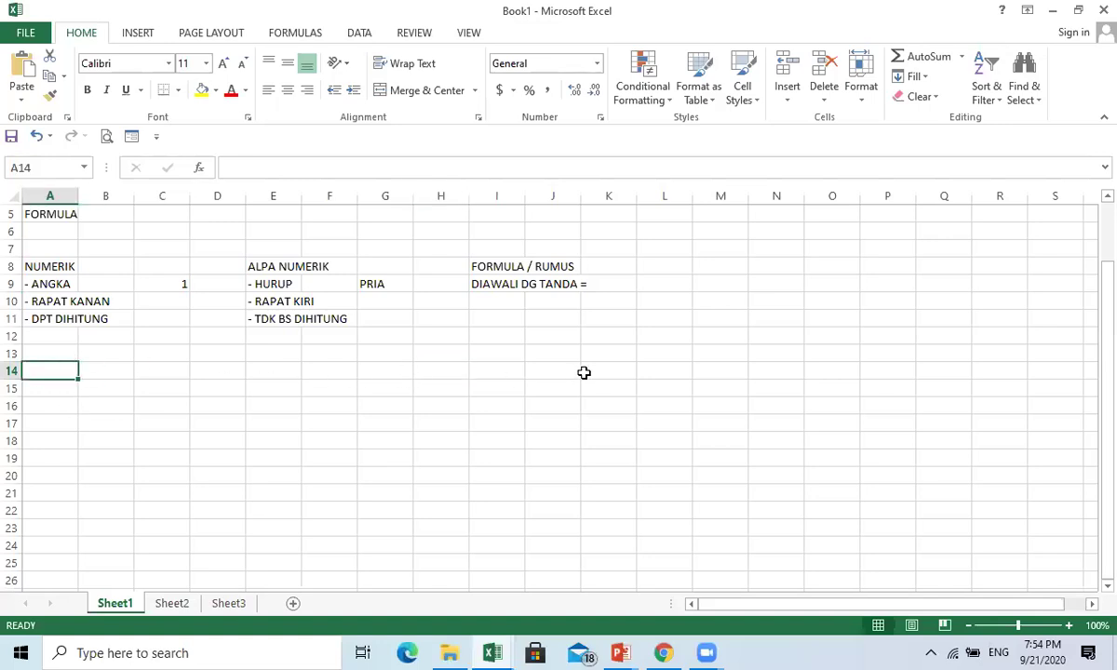
Enter the column headers NO, NAMA, NILAI TEORI and NILAI PRAKTIK in A1:D1 of Sheet2
{"action": "left_click", "coordinate": [173, 605]}
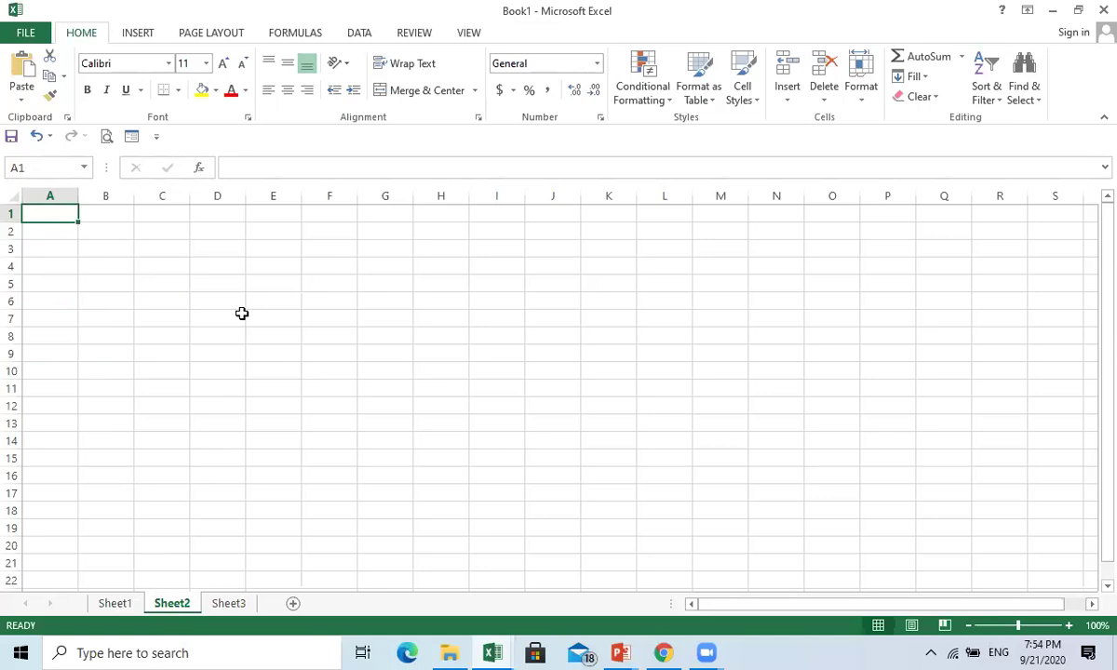
{"action": "type", "text": "NO"}
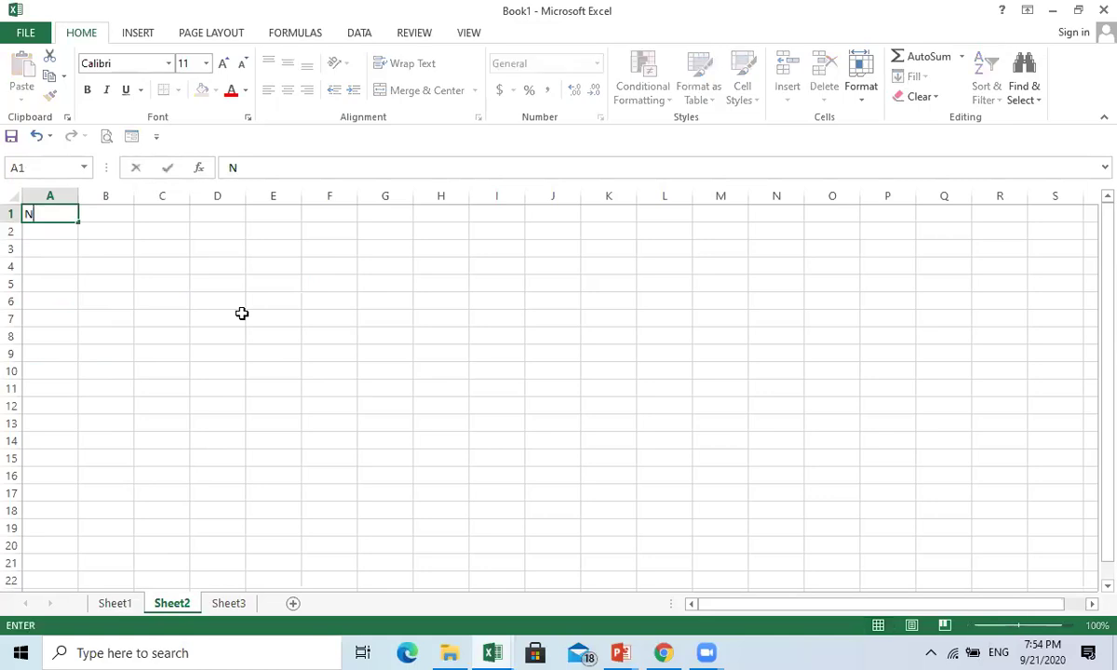
{"action": "key", "text": "Tab"}
{"action": "type", "text": "NAMA"}
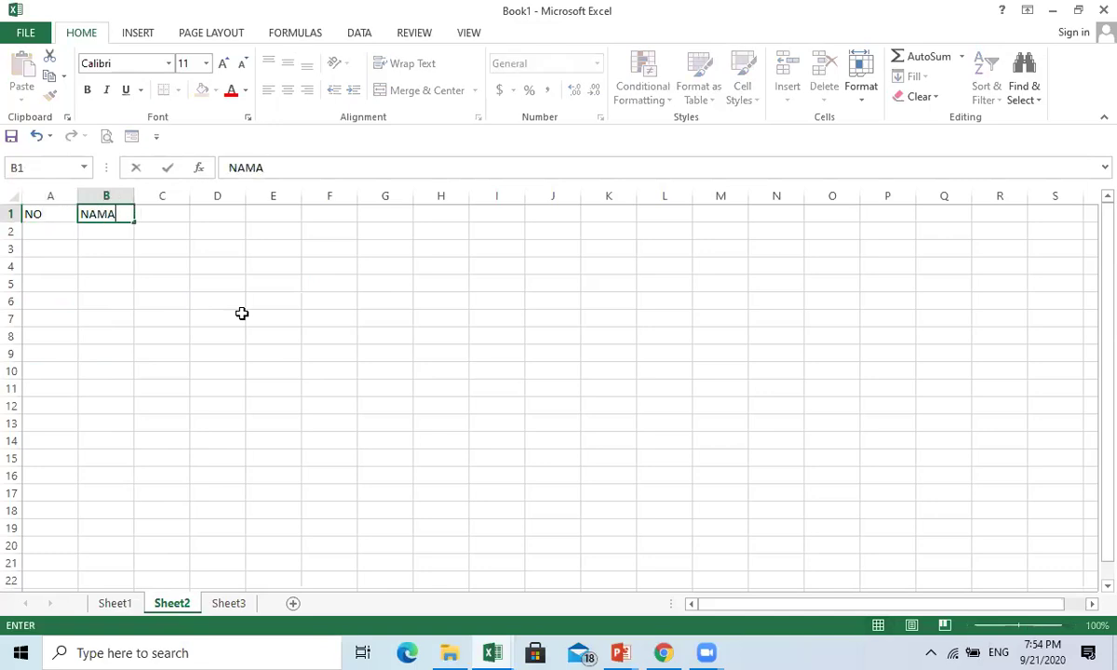
{"action": "key", "text": "Tab"}
{"action": "type", "text": "NILAI"}
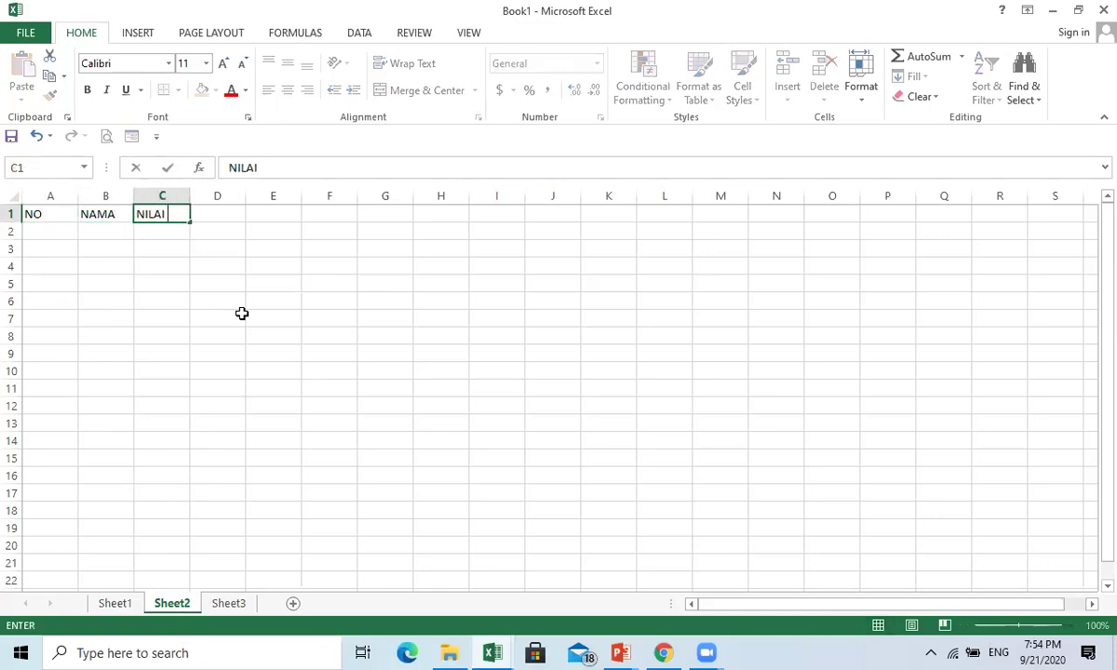
{"action": "type", "text": " TEORI"}
{"action": "key", "text": "Tab"}
{"action": "type", "text": "NILAI PRAKTIK"}
{"action": "key", "text": "Return"}
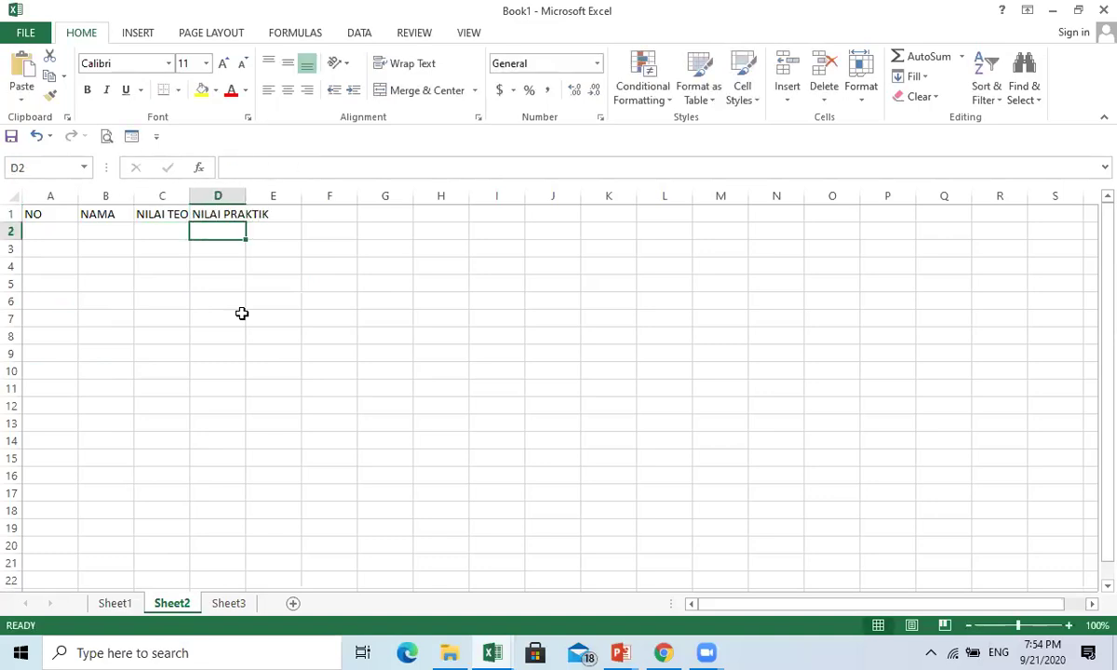
Add the column header JUMLAH NILAI in E1
{"action": "key", "text": "Up"}
{"action": "key", "text": "Right"}
{"action": "type", "text": "JUMLAH"}
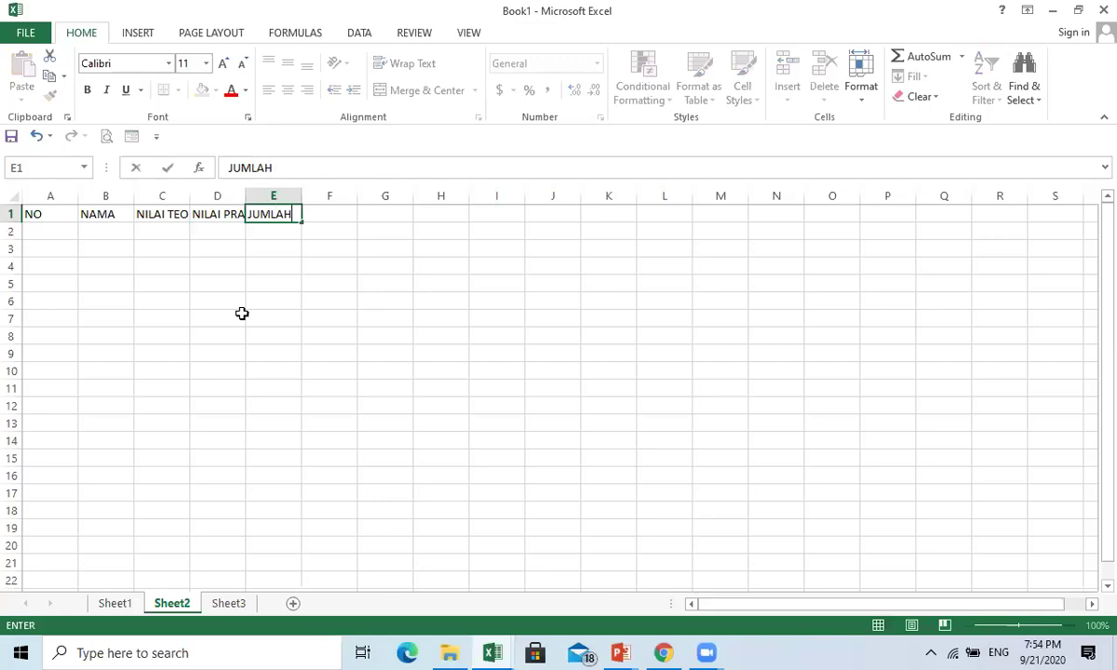
{"action": "type", "text": " NIKA"}
{"action": "key", "text": "BackSpace"}
{"action": "key", "text": "BackSpace"}
{"action": "type", "text": "LAI"}
{"action": "key", "text": "Return"}
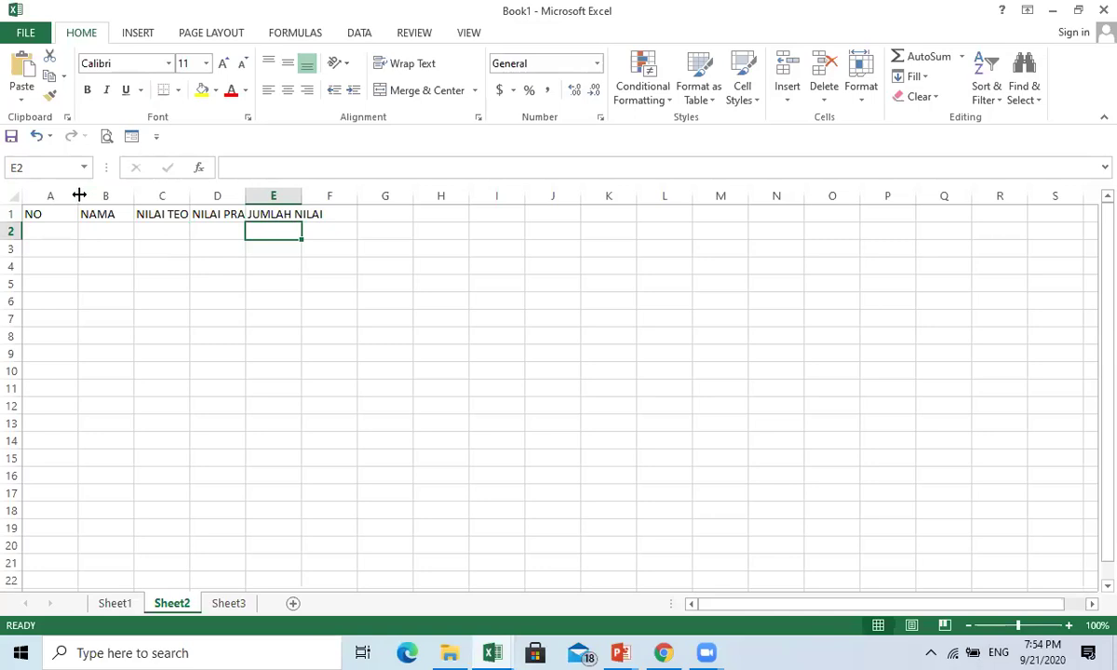
Narrow column A to fit NO and widen columns B through E to show their full headers, with column E about 18 wide
{"action": "left_click_drag", "start_coordinate": [76, 195], "coordinate": [42, 197]}
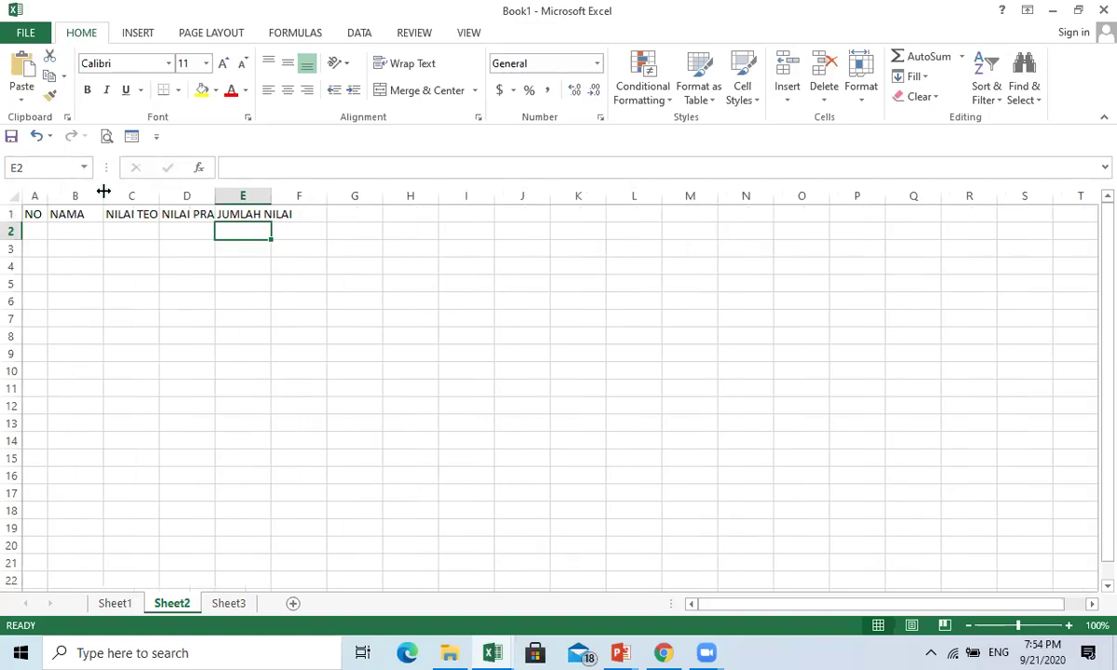
{"action": "left_click_drag", "start_coordinate": [107, 197], "coordinate": [154, 197]}
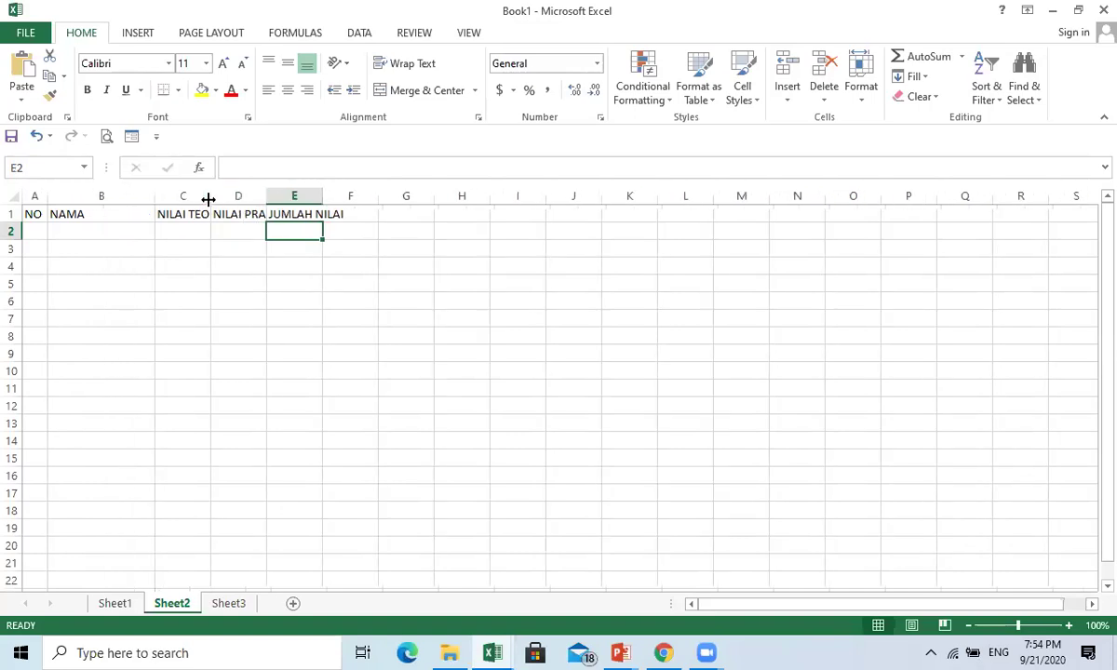
{"action": "left_click_drag", "start_coordinate": [209, 197], "coordinate": [478, 204]}
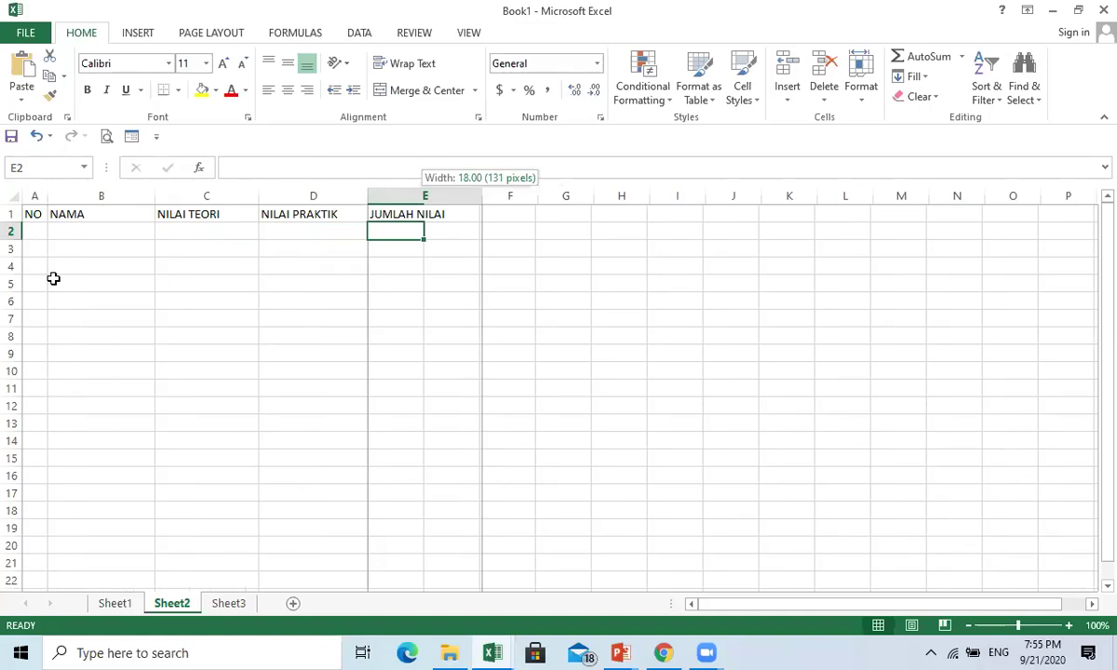
Number the rows 1 to 5 in A2:A6 under the NO header
{"action": "left_click", "coordinate": [40, 229]}
{"action": "type", "text": "1"}
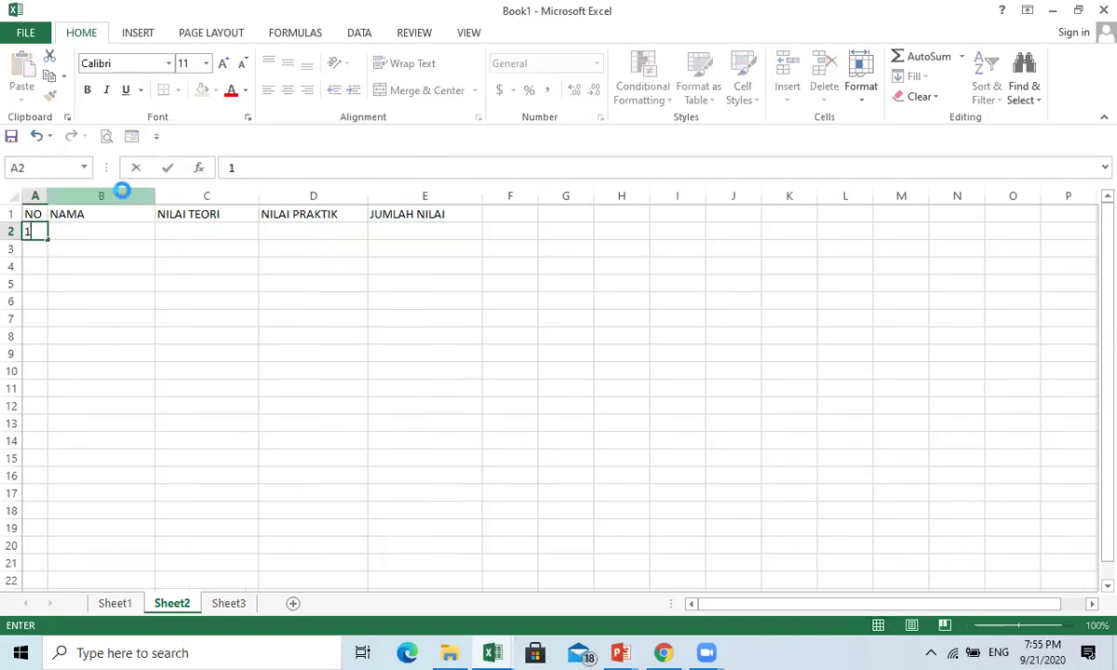
{"action": "key", "text": "Return"}
{"action": "type", "text": "2"}
{"action": "key", "text": "Return"}
{"action": "type", "text": "3"}
{"action": "key", "text": "Return"}
{"action": "type", "text": "4"}
{"action": "key", "text": "Return"}
{"action": "type", "text": "5"}
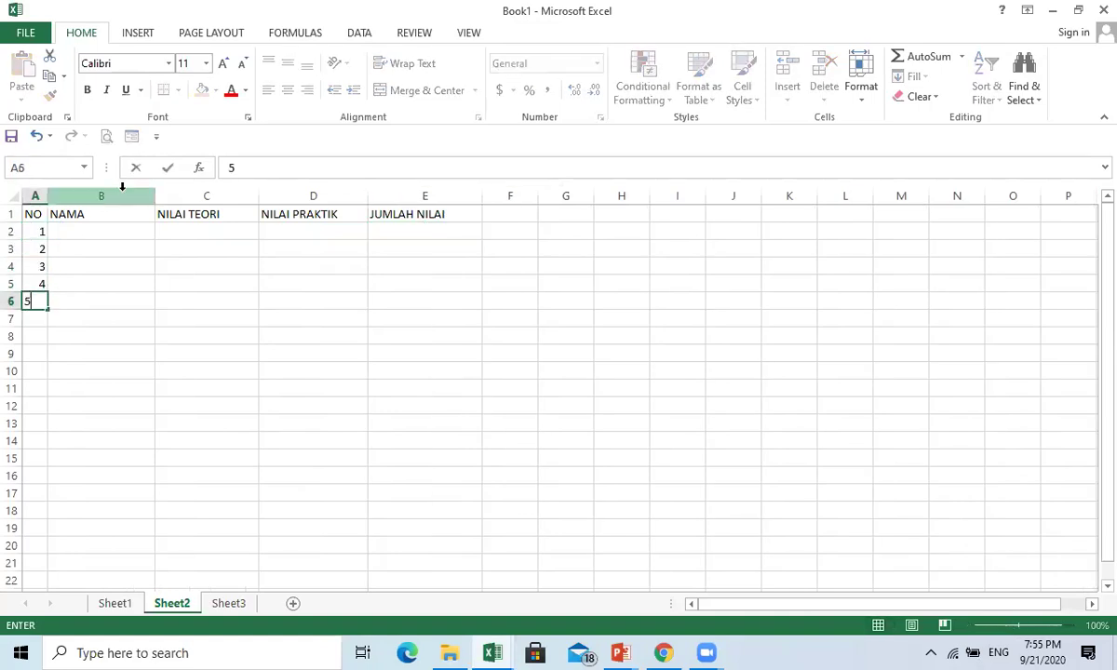
{"action": "key", "text": "Return"}
Fill B2:B6 under the NAMA header with five students' first names
{"action": "key", "text": "Right"}
{"action": "key", "text": "Up"}
{"action": "key", "text": "Up"}
{"action": "key", "text": "Up"}
{"action": "key", "text": "Up"}
{"action": "key", "text": "Up"}
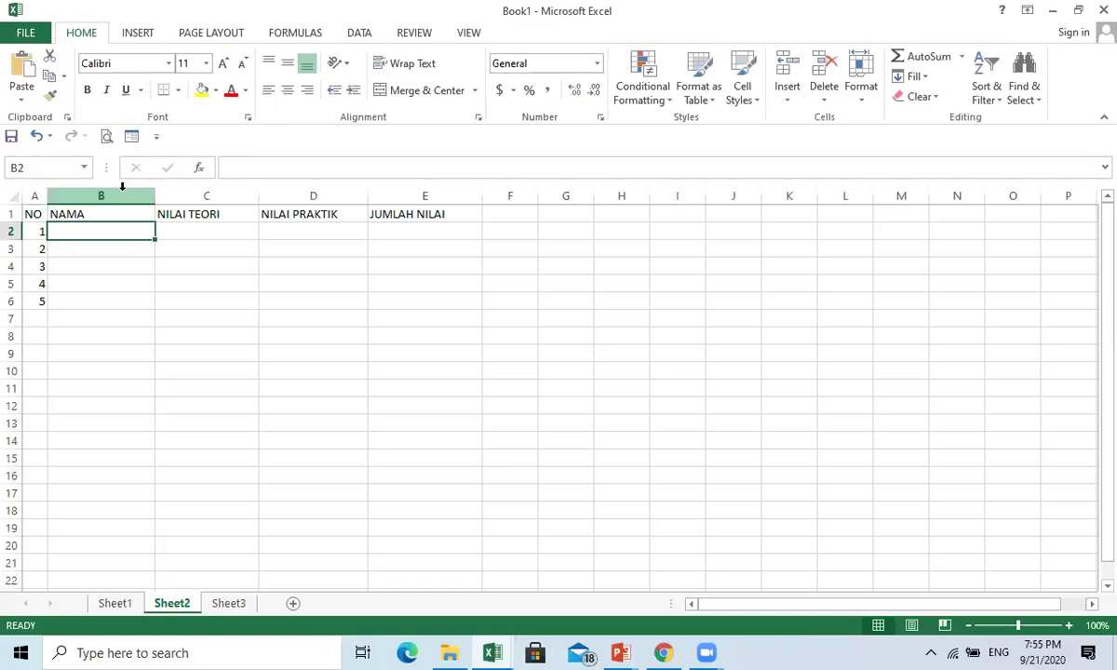
{"action": "type", "text": "Joko"}
{"action": "key", "text": "Return"}
{"action": "type", "text": "Anid"}
{"action": "key", "text": "Return"}
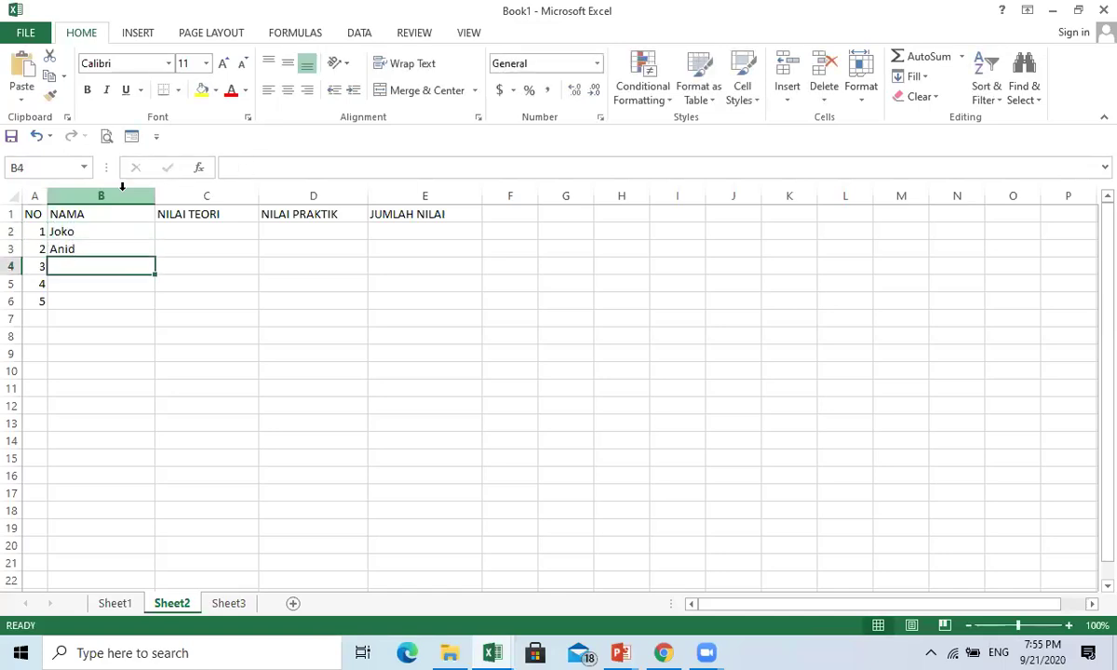
{"action": "type", "text": "Dian"}
{"action": "key", "text": "Return"}
{"action": "type", "text": "Wahyu"}
{"action": "key", "text": "Return"}
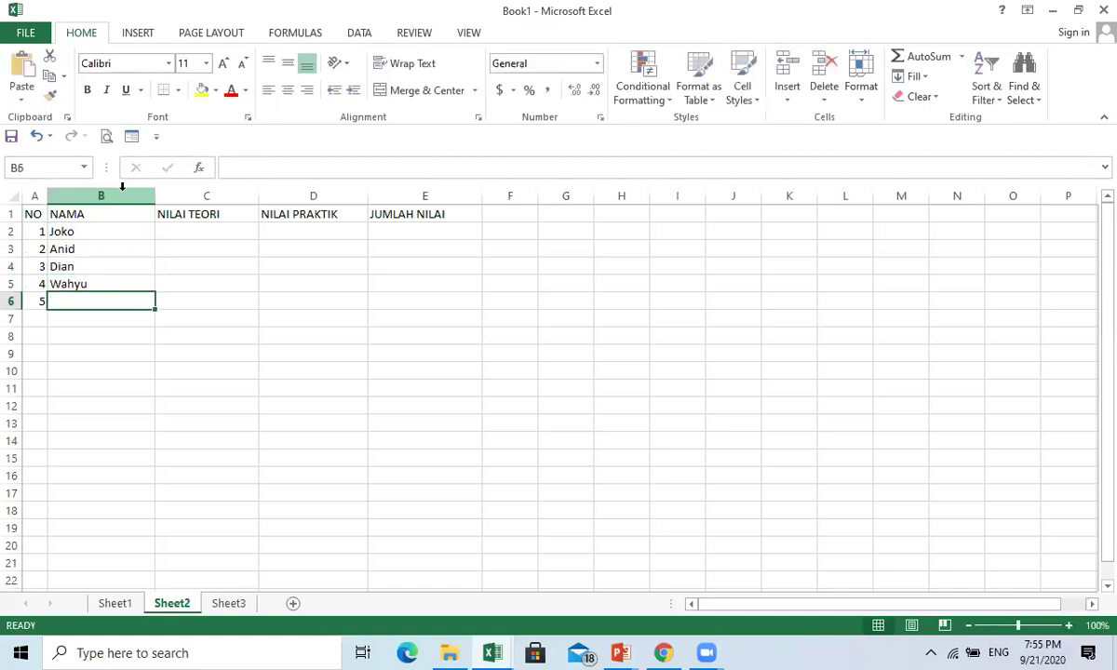
{"action": "left_click", "coordinate": [122, 188]}
{"action": "type", "text": "Si"}
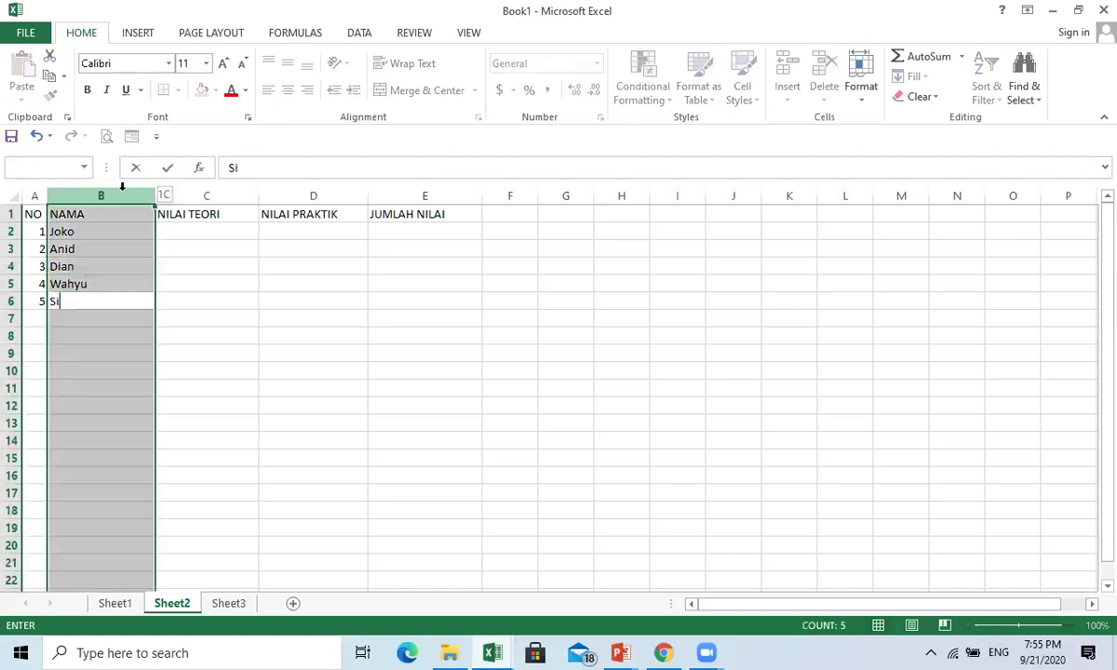
{"action": "left_click", "coordinate": [84, 306]}
{"action": "type", "text": "ska'"}
{"action": "key", "text": "Return"}
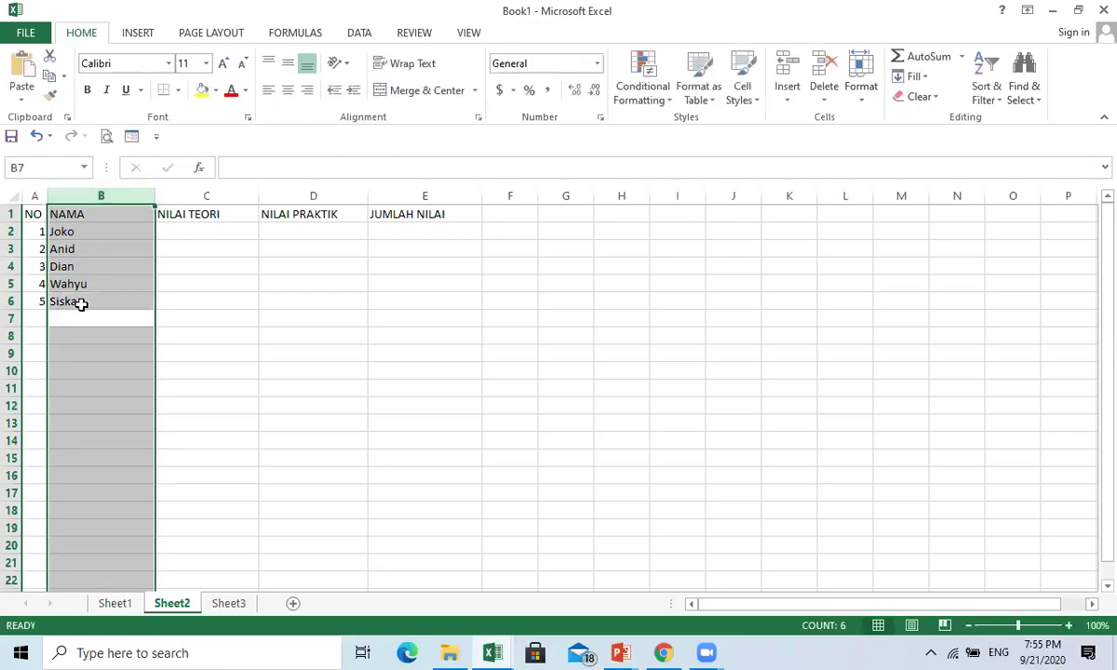
Enter the theory scores 7, 8, 9, 6 and 9 in C2:C6 under NILAI TEORI
{"action": "left_click", "coordinate": [212, 230]}
{"action": "type", "text": "7"}
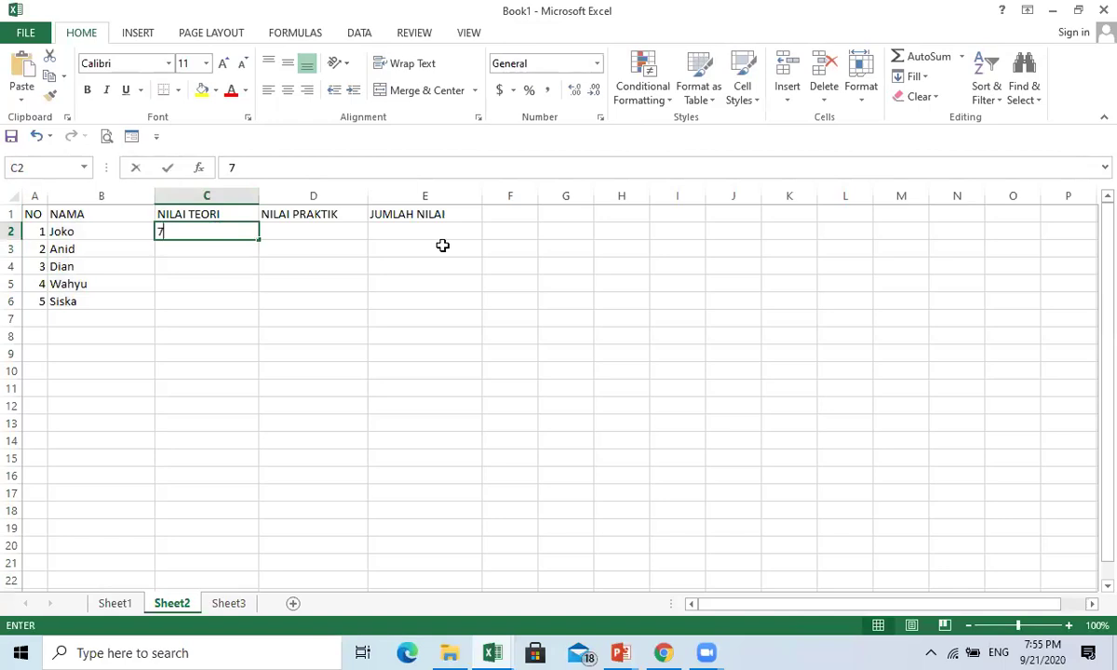
{"action": "key", "text": "Return"}
{"action": "type", "text": "8"}
{"action": "key", "text": "Return"}
{"action": "type", "text": "9"}
{"action": "key", "text": "Return"}
{"action": "type", "text": "6"}
{"action": "key", "text": "Return"}
{"action": "type", "text": "9"}
{"action": "key", "text": "Return"}
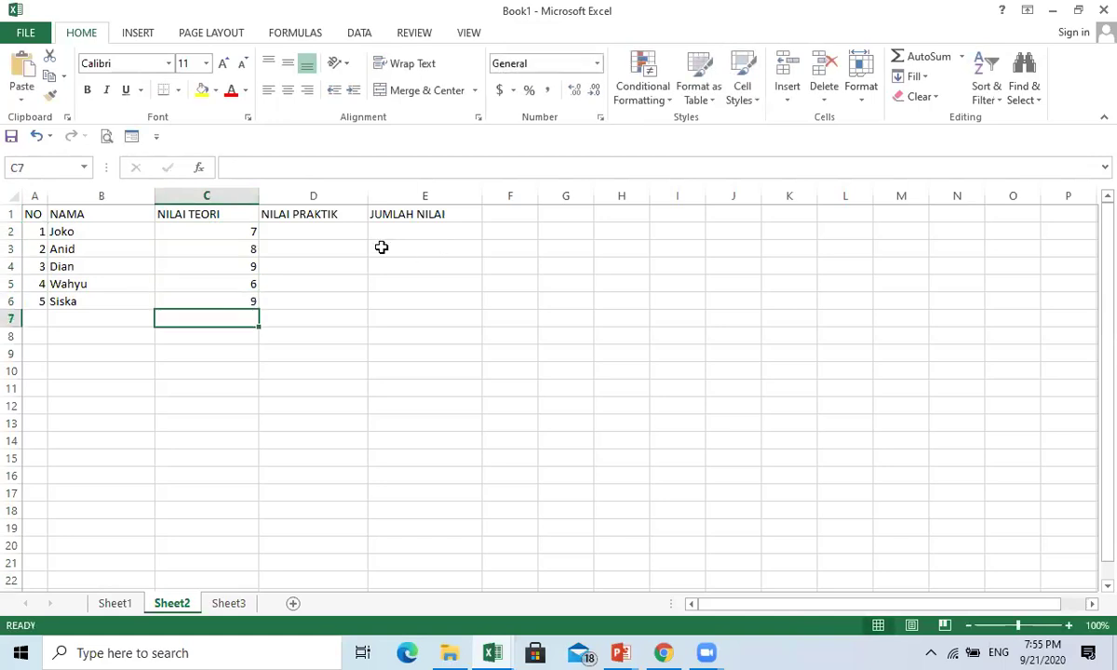
Enter the practical scores 7, 9, 10, 8 and 8 in D2:D6 under NILAI PRAKTIK and select E2
{"action": "left_click", "coordinate": [316, 231]}
{"action": "type", "text": "7"}
{"action": "key", "text": "Return"}
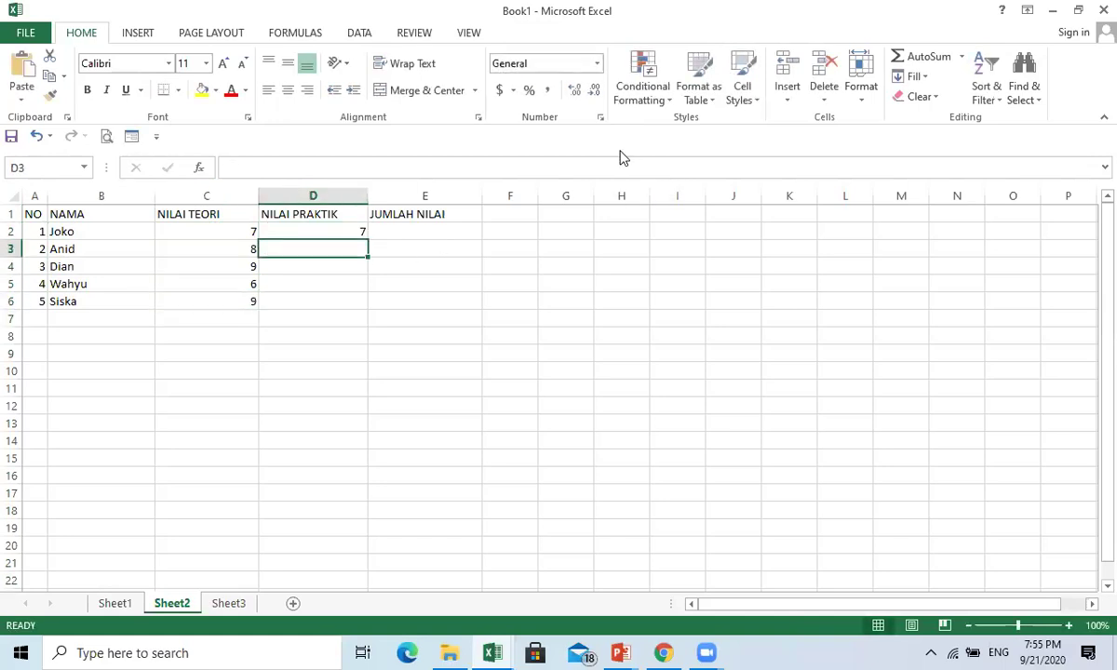
{"action": "type", "text": "9"}
{"action": "key", "text": "Return"}
{"action": "type", "text": "10"}
{"action": "key", "text": "Return"}
{"action": "type", "text": "8"}
{"action": "key", "text": "Return"}
{"action": "type", "text": "8"}
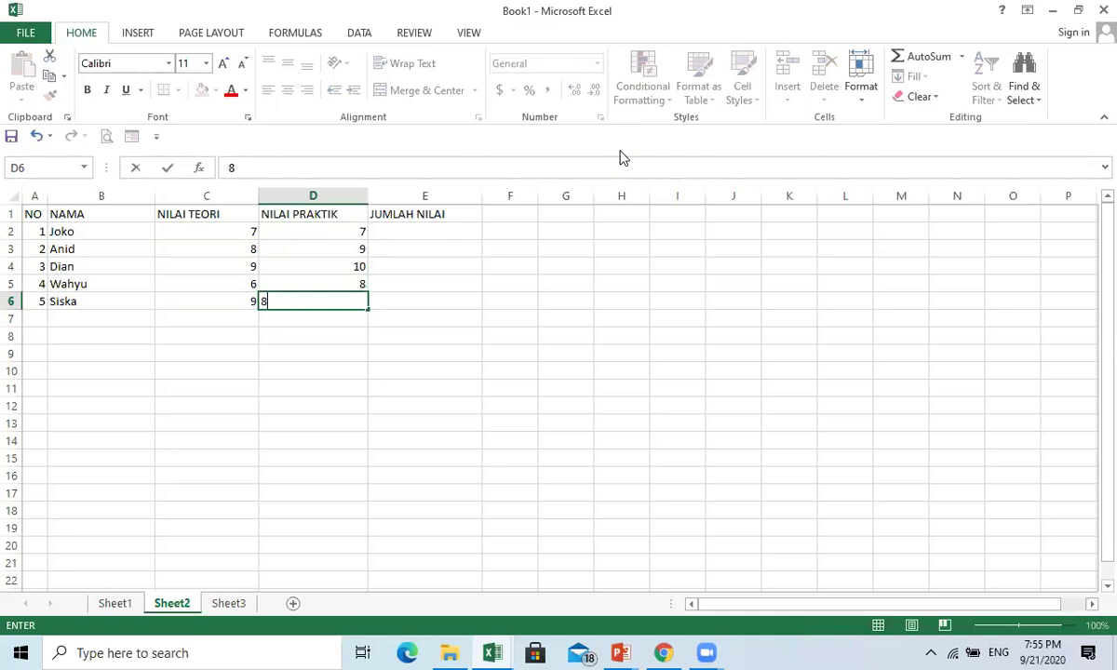
{"action": "left_click", "coordinate": [440, 232]}
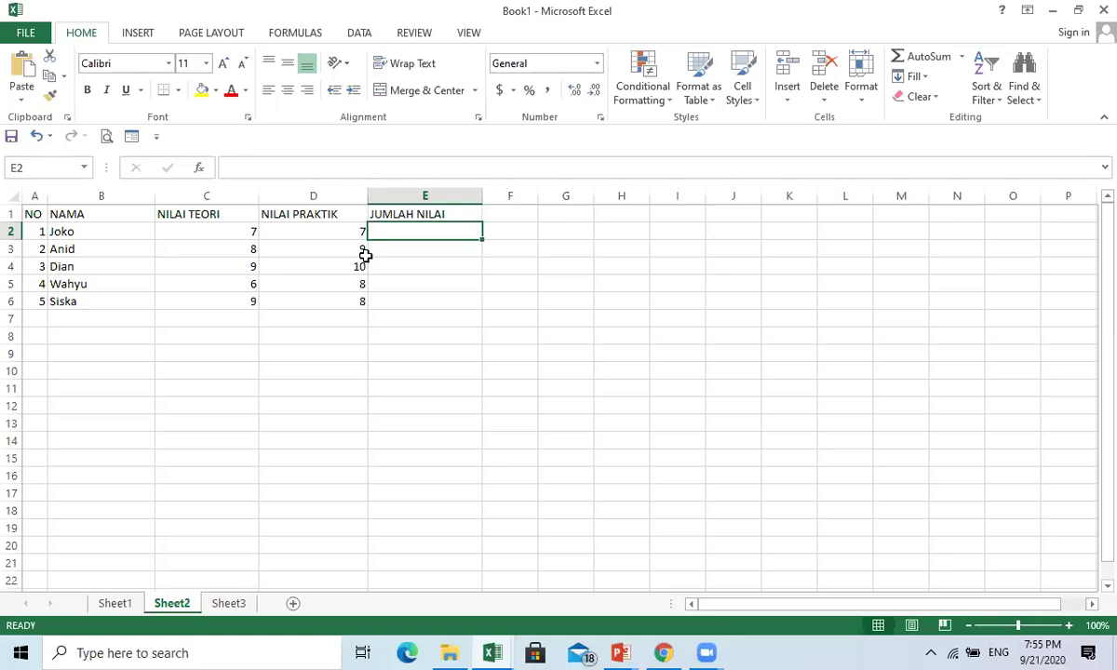
{"action": "left_click", "coordinate": [874, 564]}
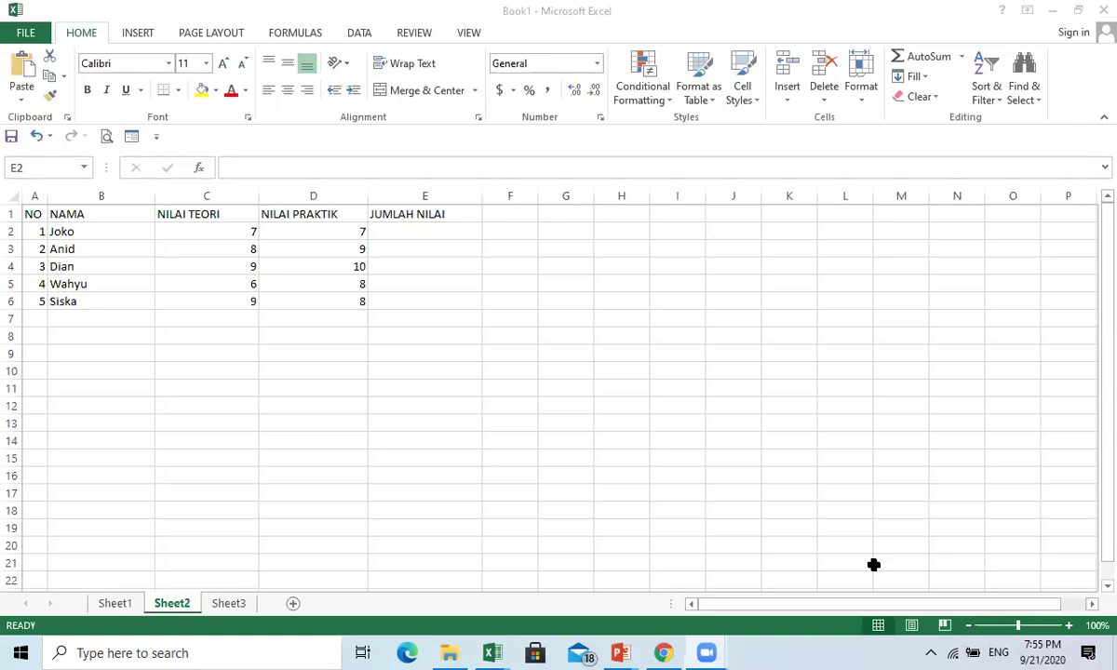
Add the first student's theory and practical scores in E2 with the formula =C2+D2
{"action": "left_click", "coordinate": [447, 228]}
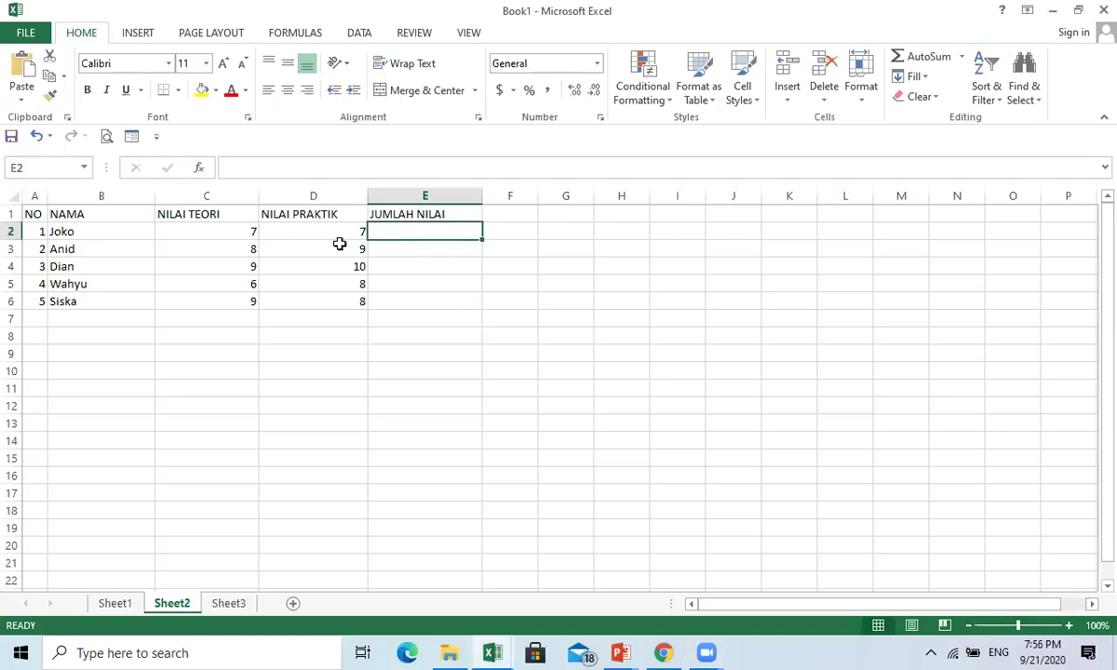
{"action": "type", "text": "="}
{"action": "left_click", "coordinate": [252, 231]}
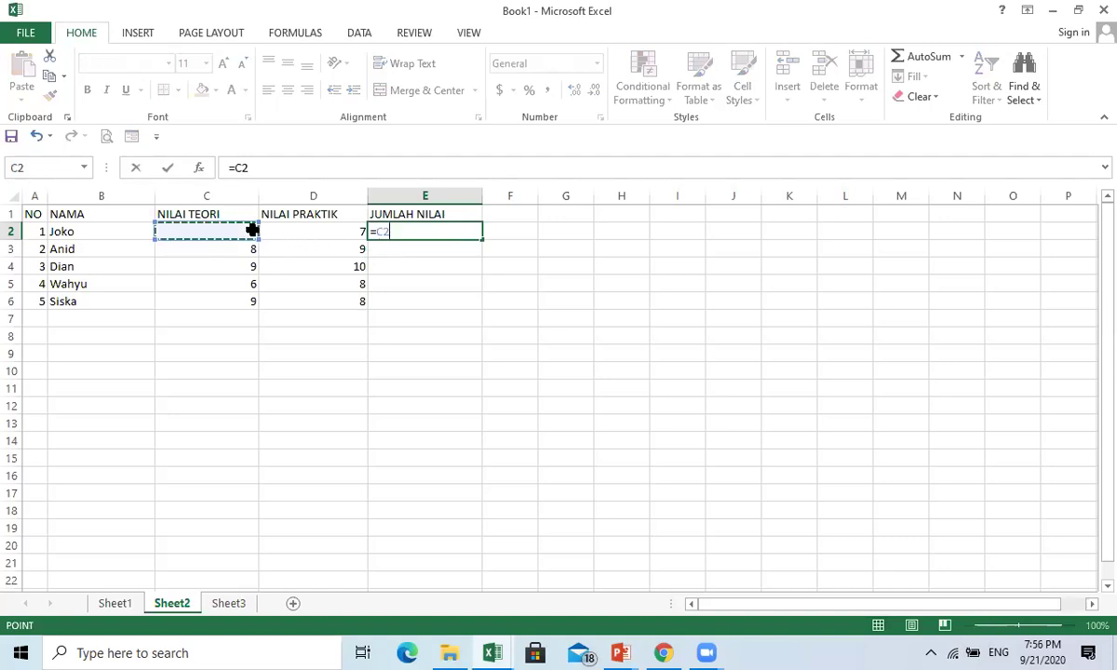
{"action": "type", "text": "+"}
{"action": "left_click", "coordinate": [292, 230]}
{"action": "key", "text": "Return"}
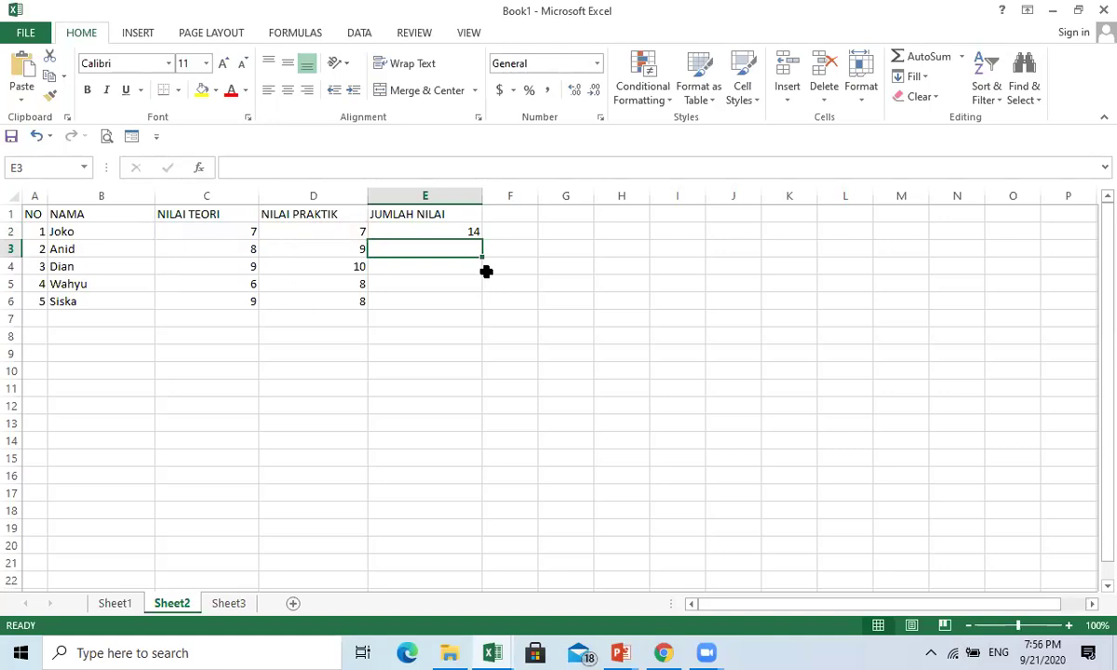
Replace the formula in E2 with =SUM(C2:D2)
{"action": "left_click", "coordinate": [475, 227]}
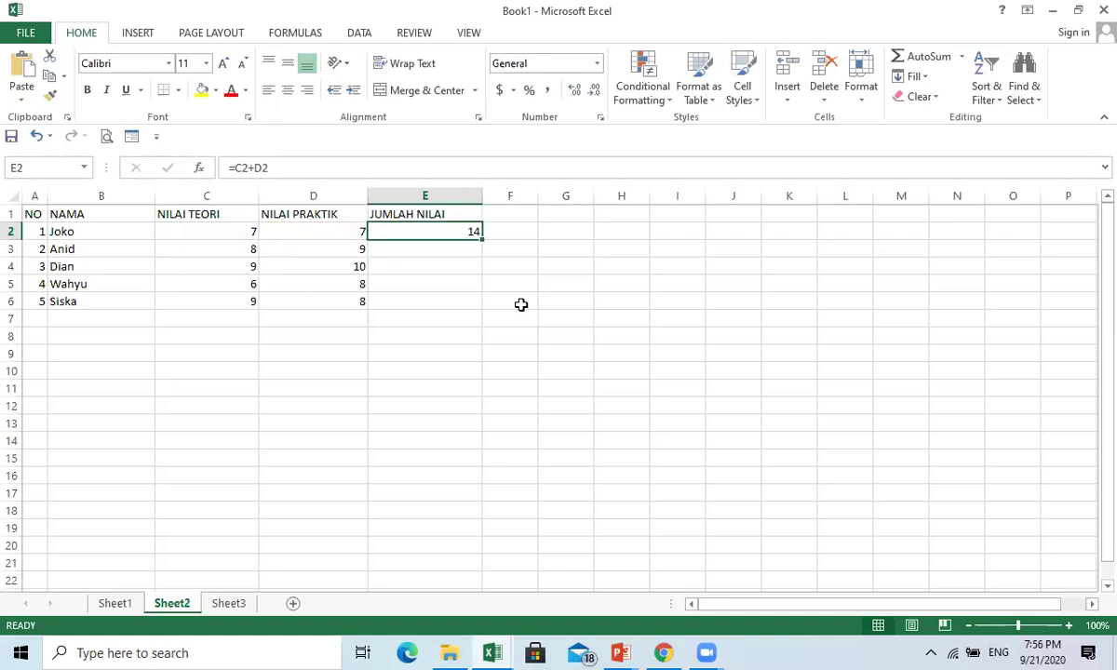
{"action": "key", "text": "Delete"}
{"action": "type", "text": "="}
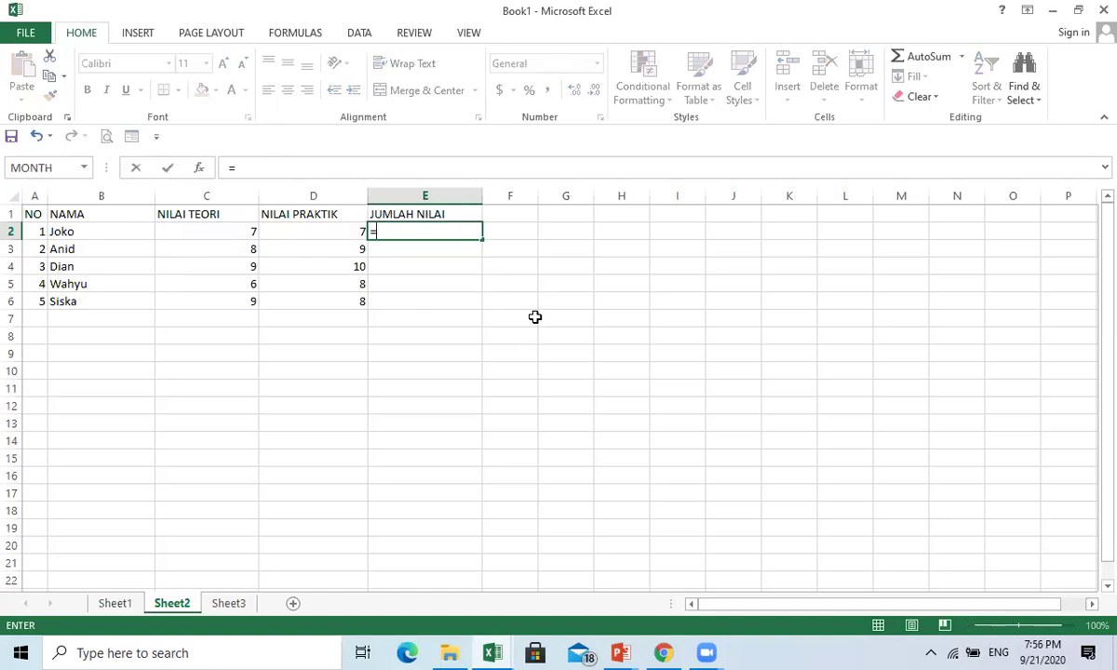
{"action": "type", "text": "sum("}
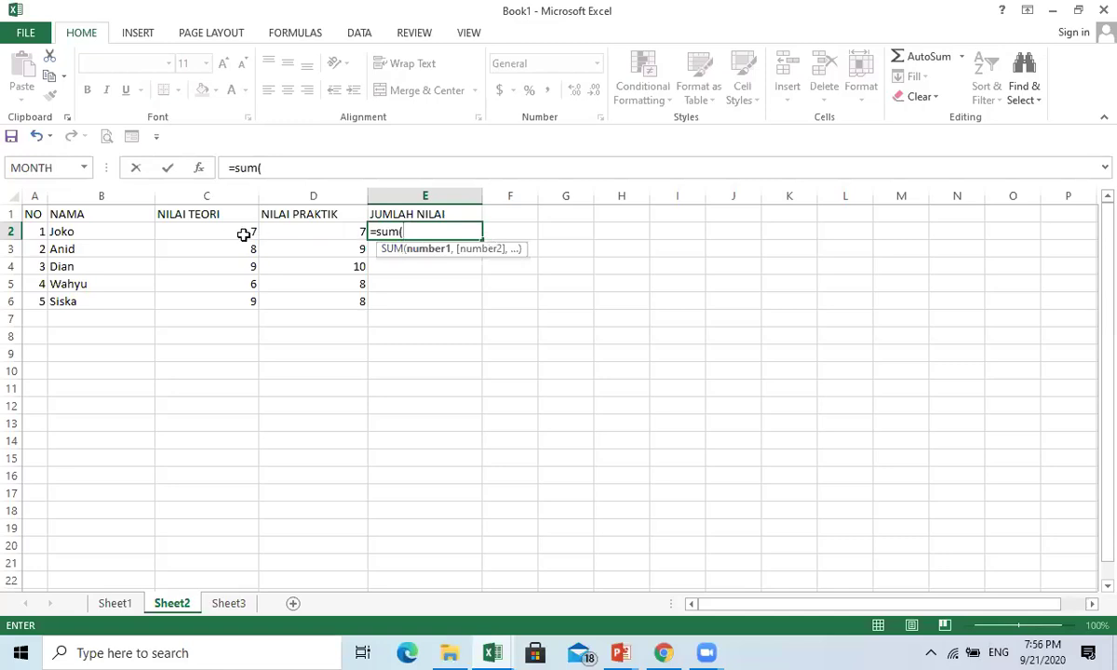
{"action": "left_click_drag", "start_coordinate": [224, 230], "coordinate": [324, 232]}
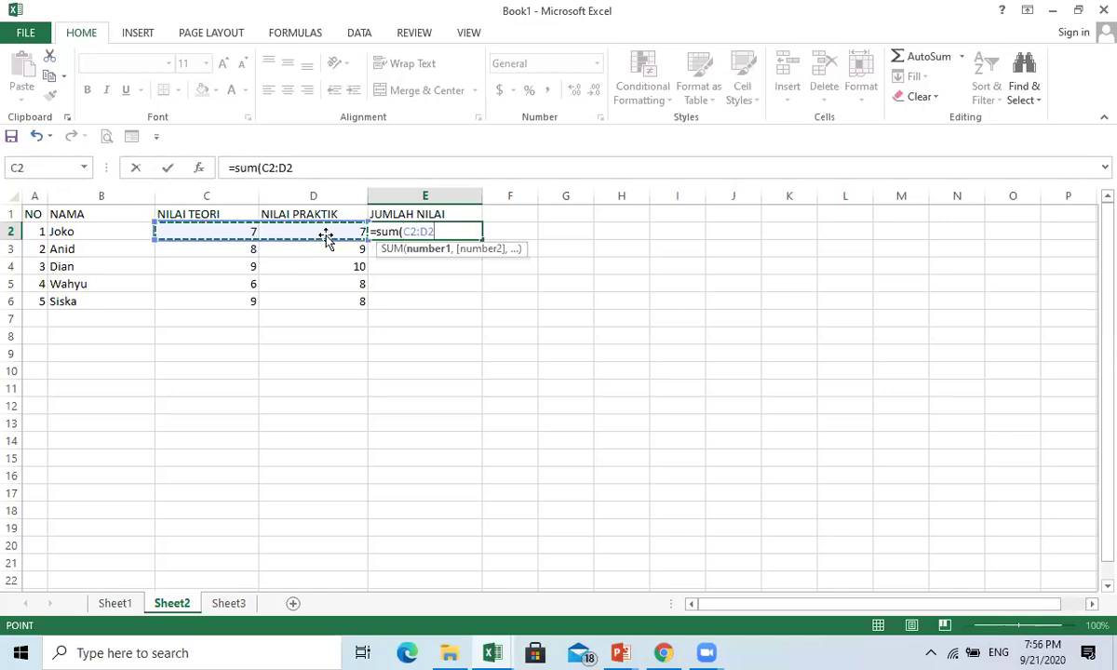
{"action": "type", "text": ")"}
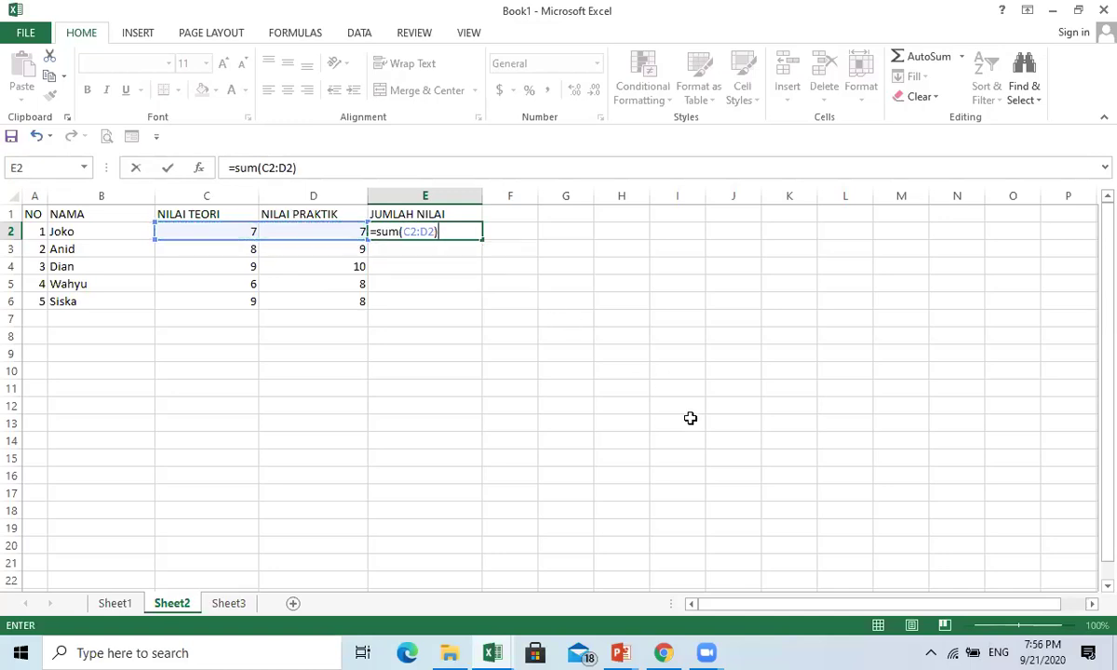
{"action": "key", "text": "Return"}
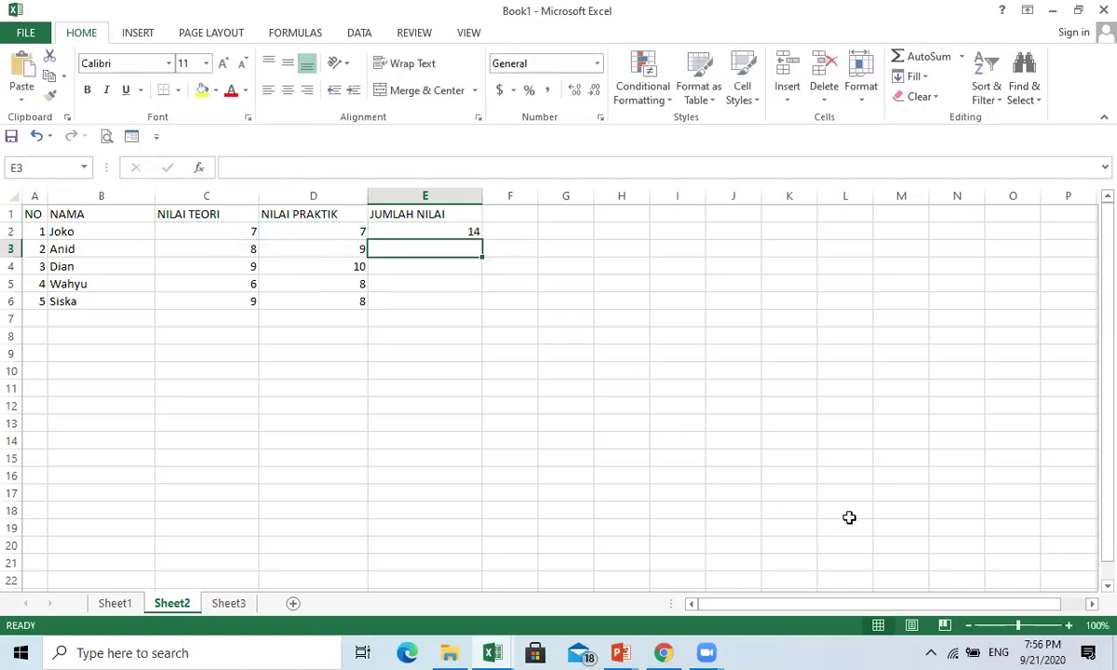
Fill the SUM formula from E2 down through E6 for the remaining students
{"action": "left_click", "coordinate": [472, 231]}
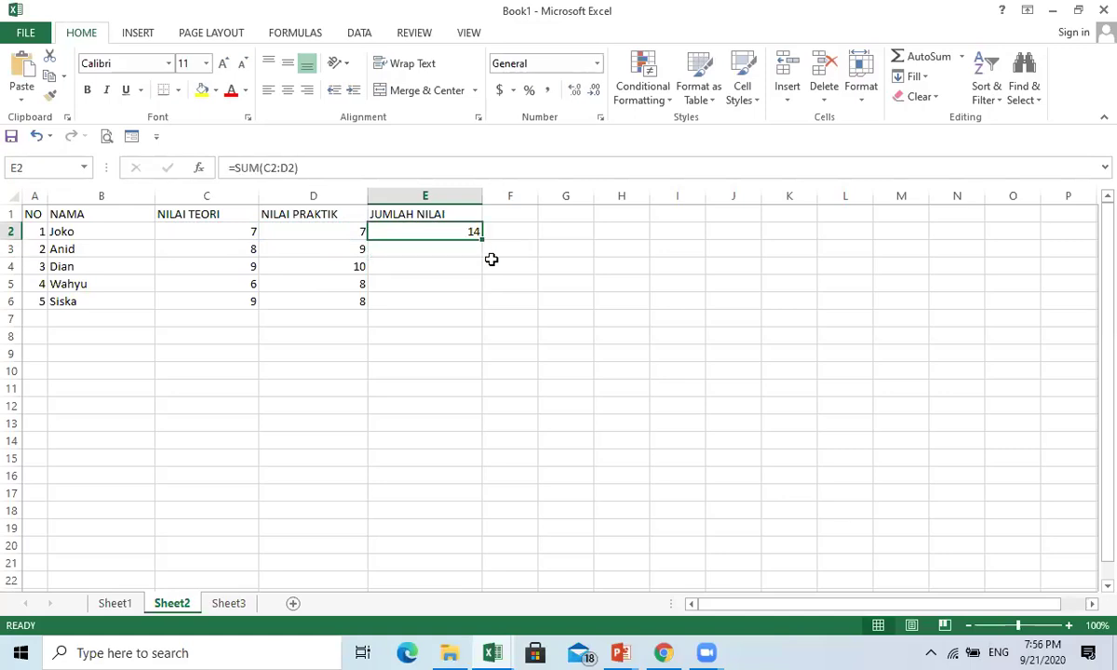
{"action": "left_click_drag", "start_coordinate": [482, 240], "coordinate": [470, 305]}
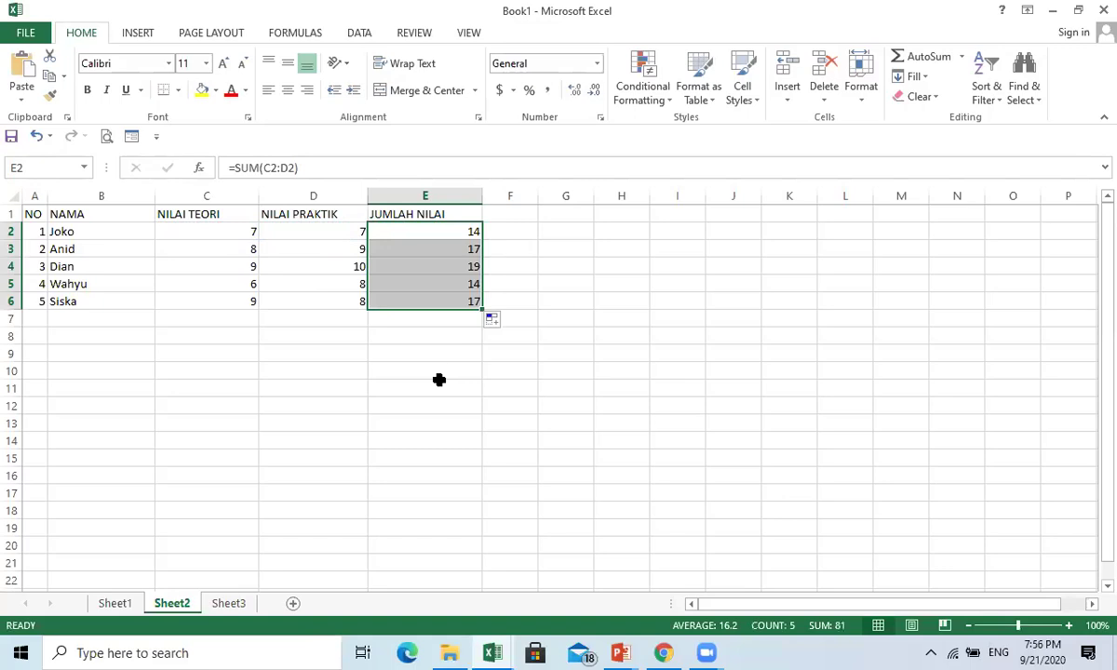
{"action": "left_click", "coordinate": [428, 402]}
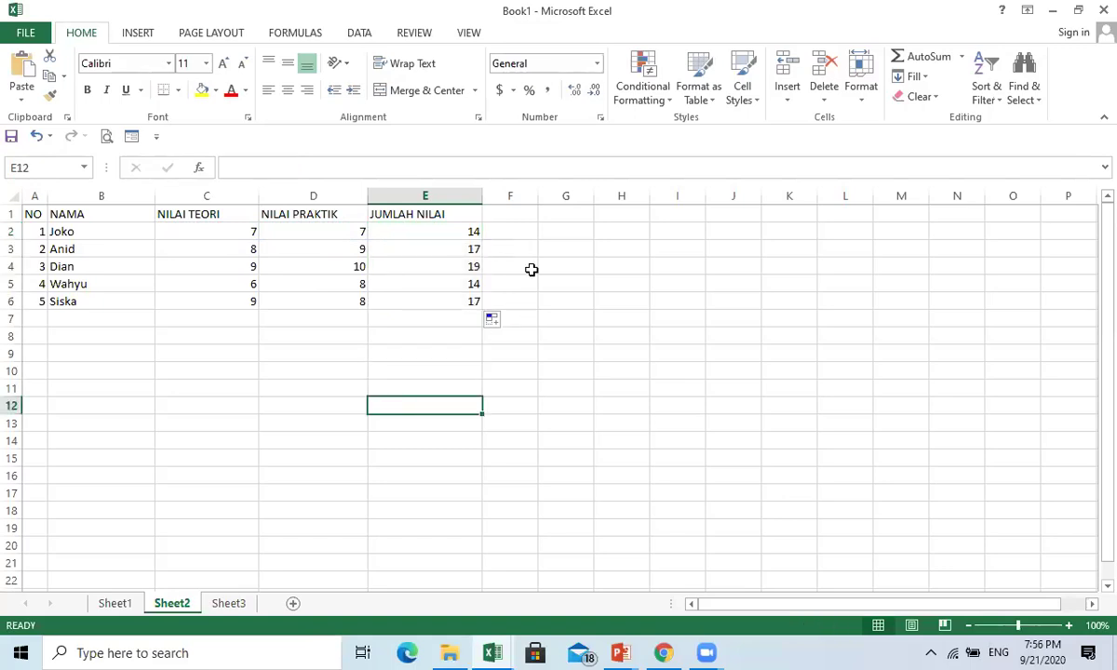
Widen the empty column F and set column A's width to 5.00 (40 pixels)
{"action": "left_click", "coordinate": [515, 213]}
{"action": "left_click_drag", "start_coordinate": [537, 195], "coordinate": [595, 198]}
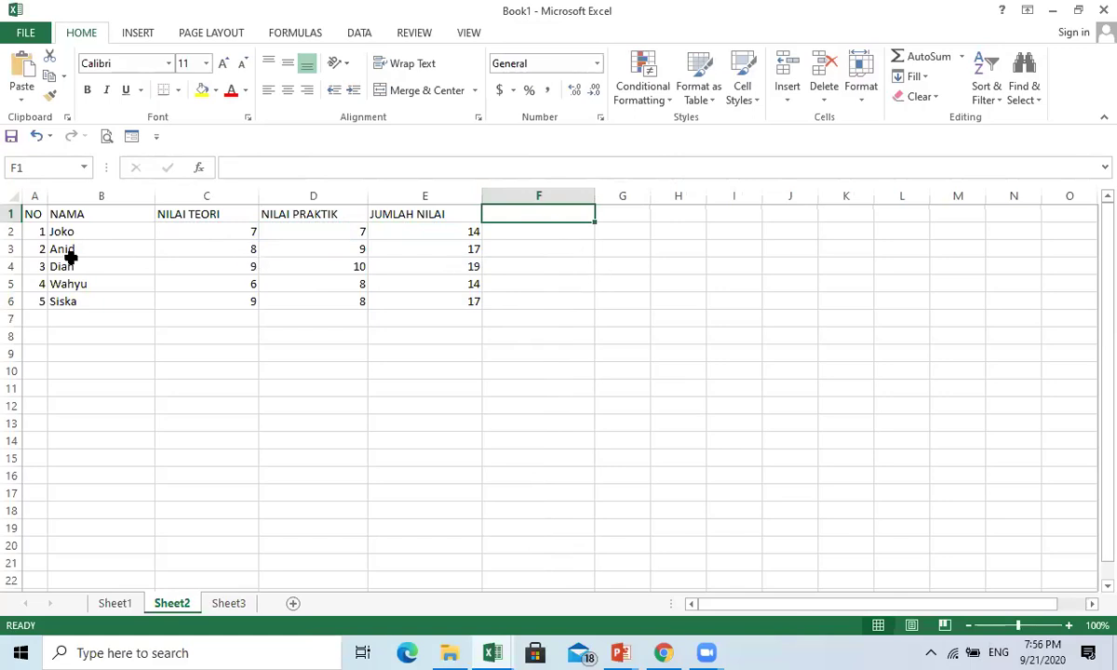
{"action": "left_click_drag", "start_coordinate": [47, 195], "coordinate": [57, 196]}
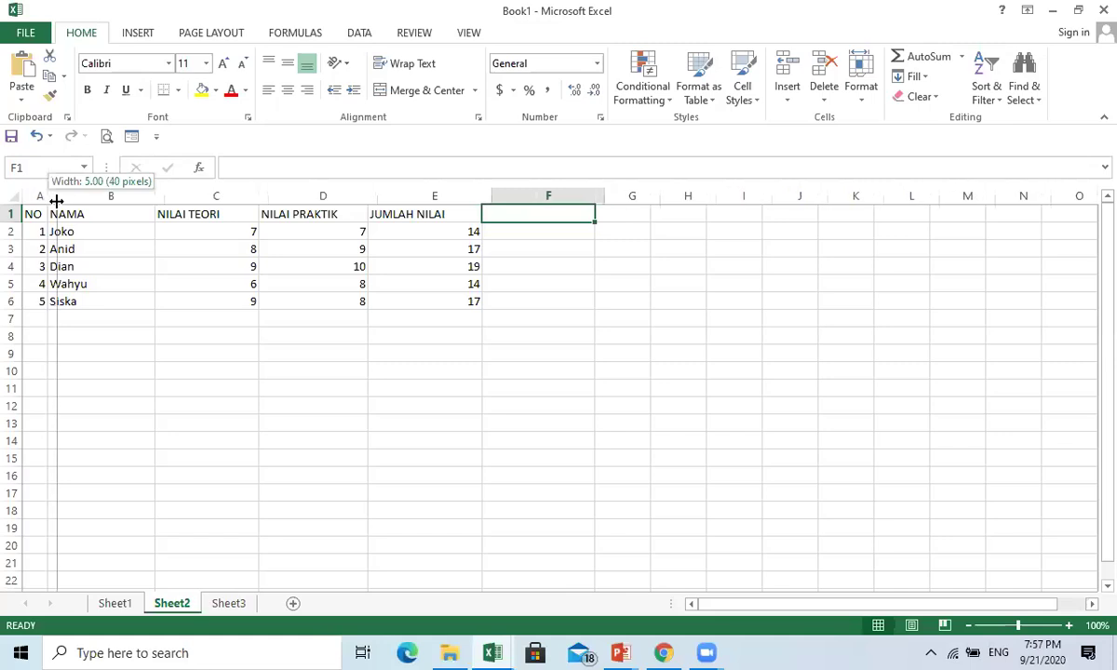
{"action": "left_click", "coordinate": [93, 294]}
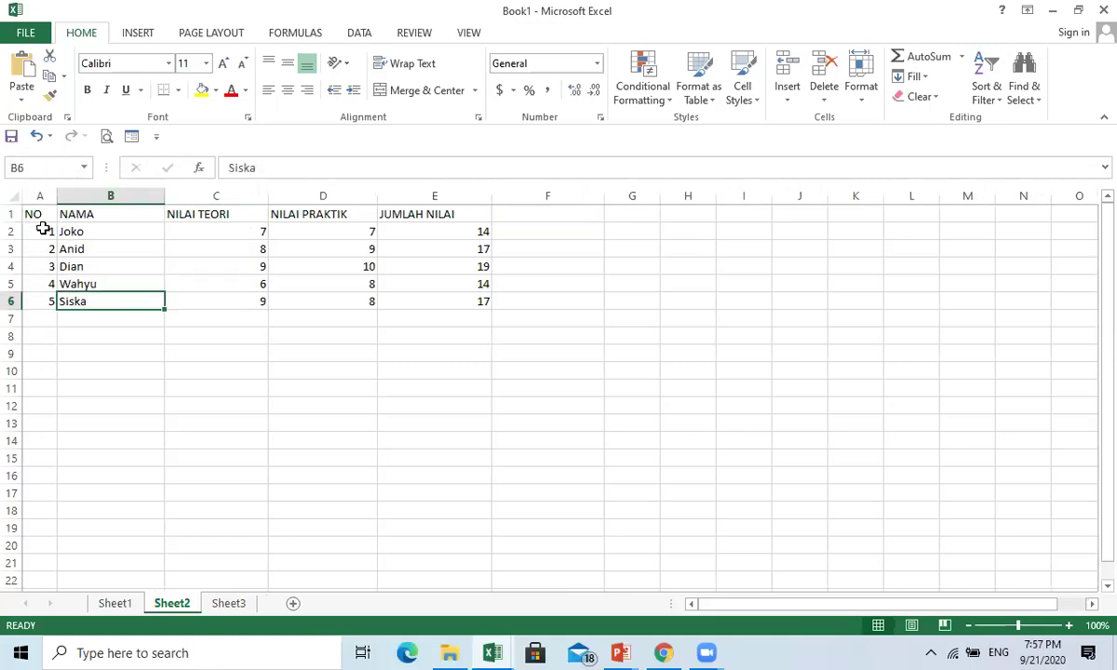
{"action": "left_click", "coordinate": [113, 281]}
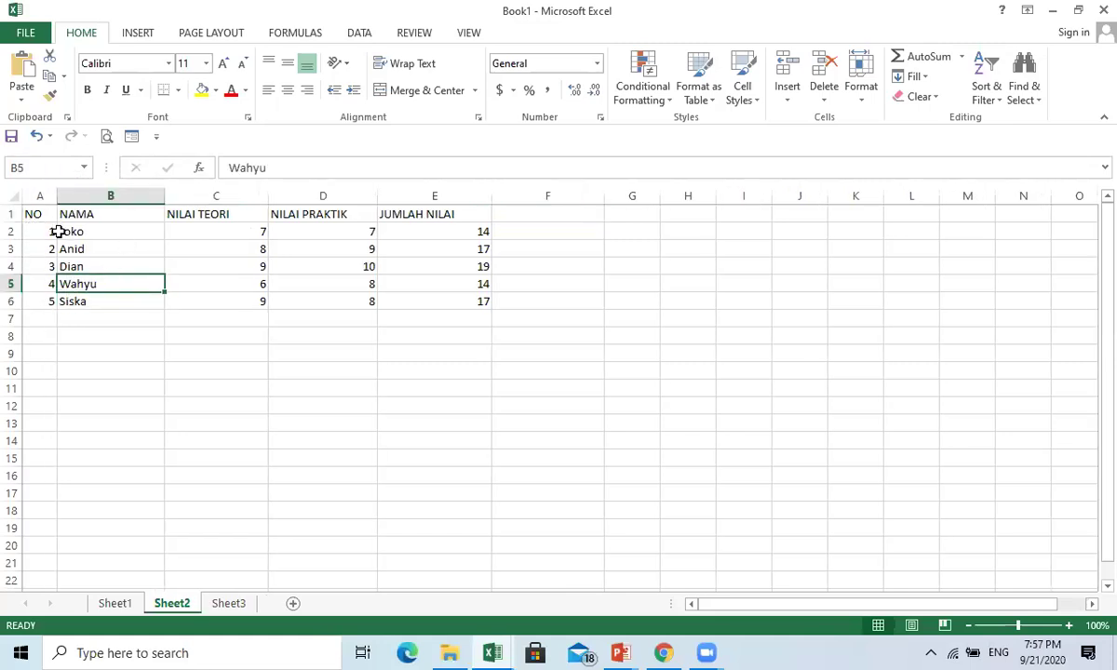
Apply All Borders to the score table in A1:E6
{"action": "left_click_drag", "start_coordinate": [41, 214], "coordinate": [449, 309]}
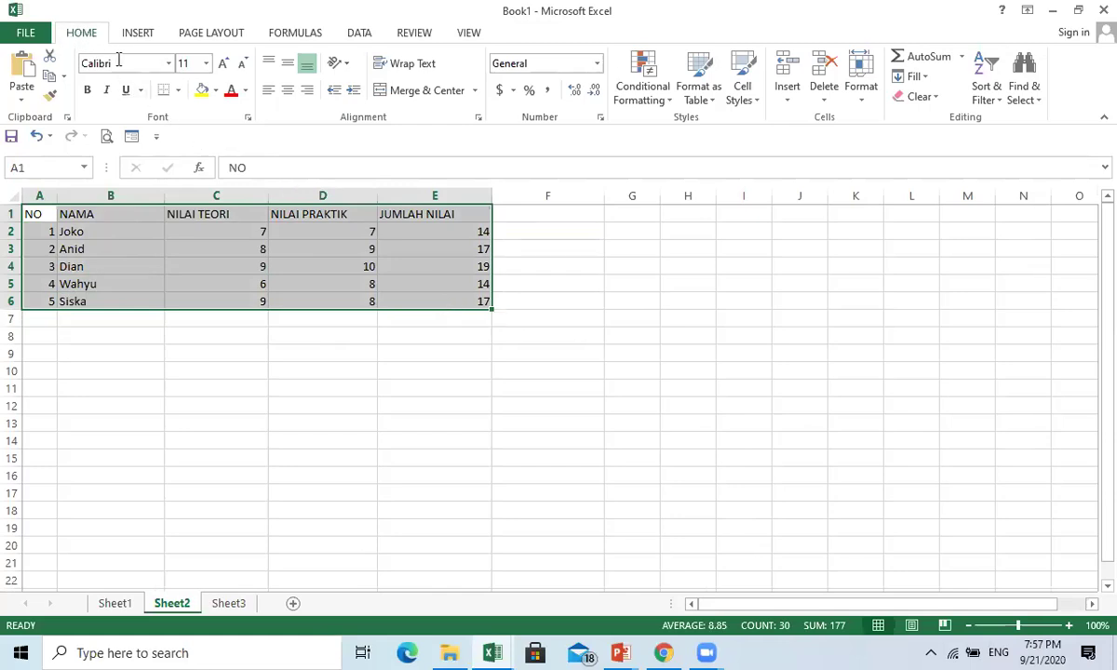
{"action": "left_click", "coordinate": [179, 93]}
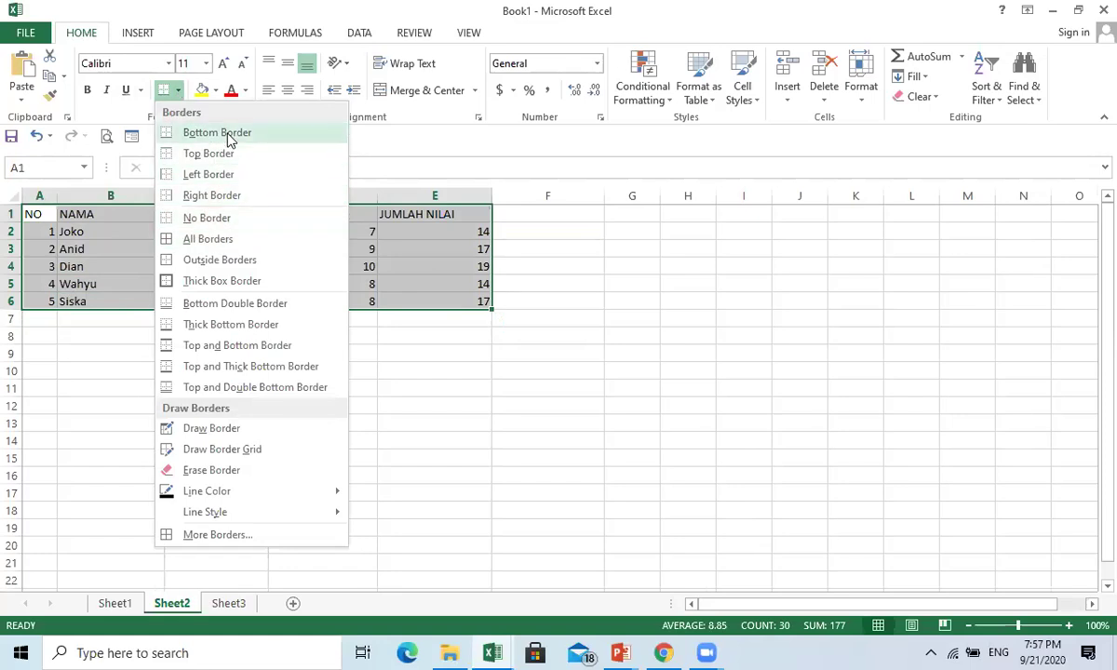
{"action": "left_click", "coordinate": [209, 240]}
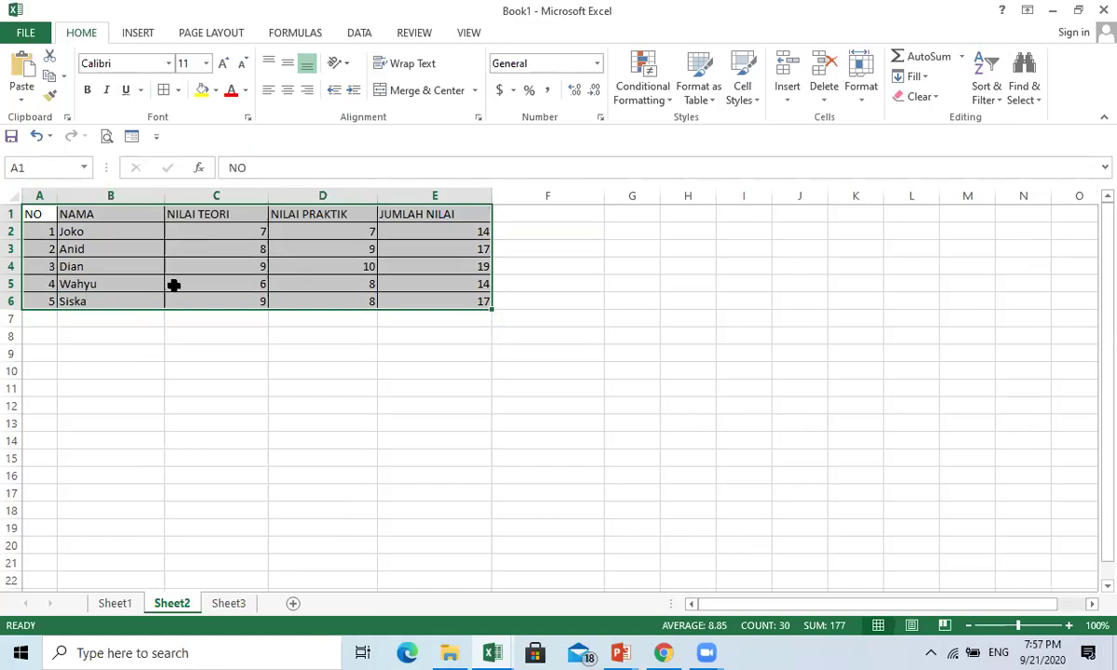
{"action": "left_click", "coordinate": [137, 358]}
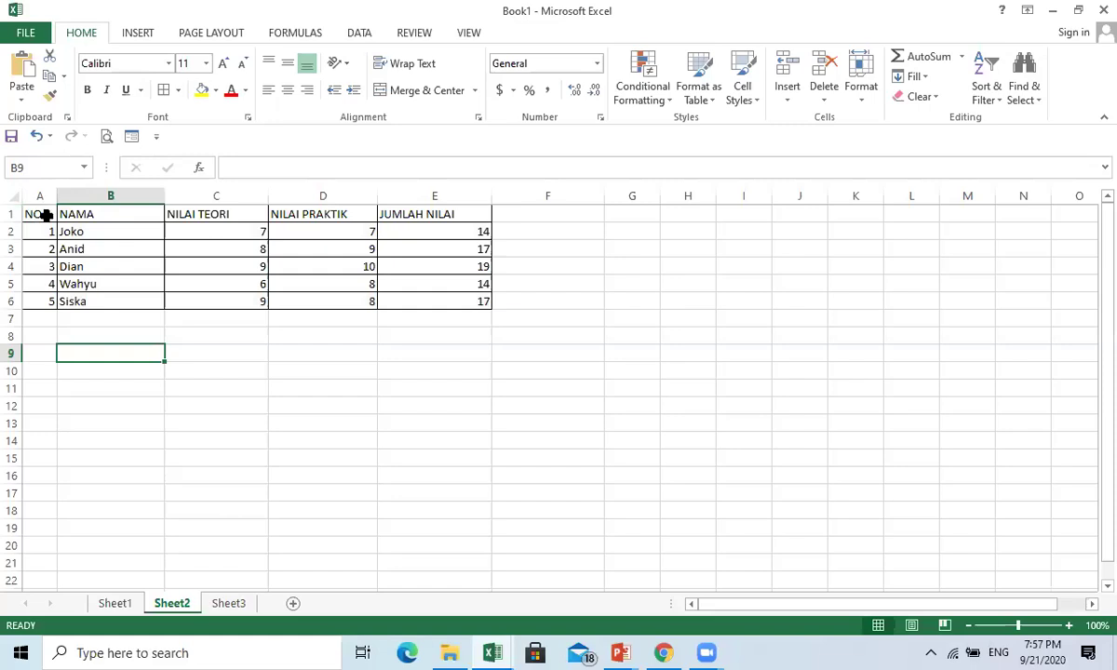
Center the header texts in A1:E1 horizontally and make them bold
{"action": "left_click_drag", "start_coordinate": [30, 214], "coordinate": [438, 215]}
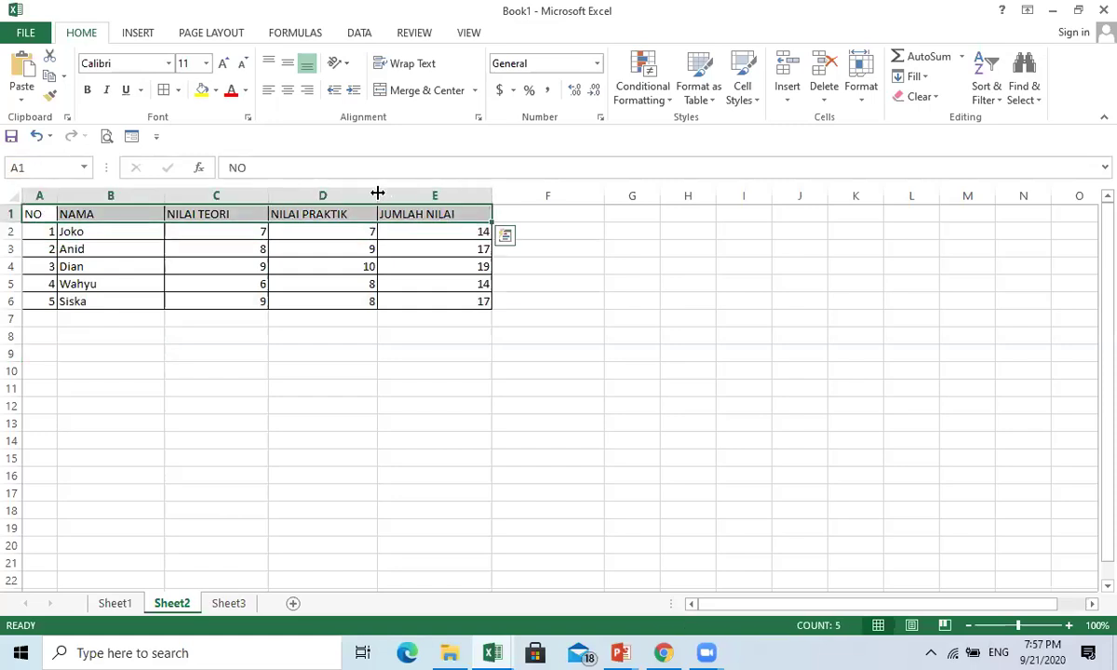
{"action": "left_click", "coordinate": [287, 93]}
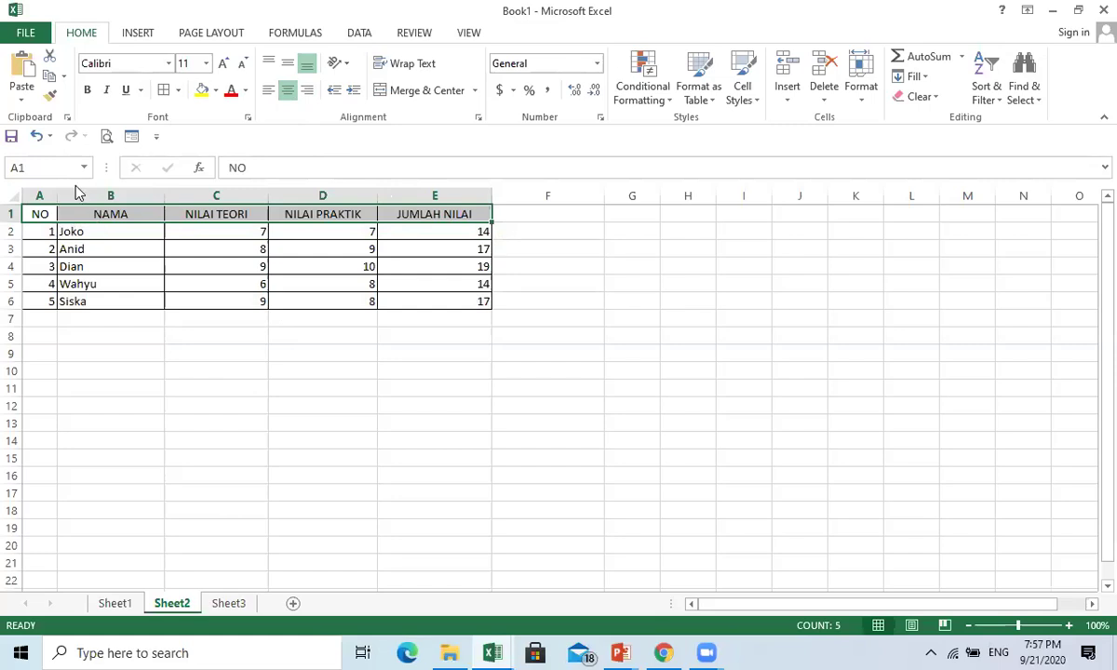
{"action": "left_click", "coordinate": [89, 91]}
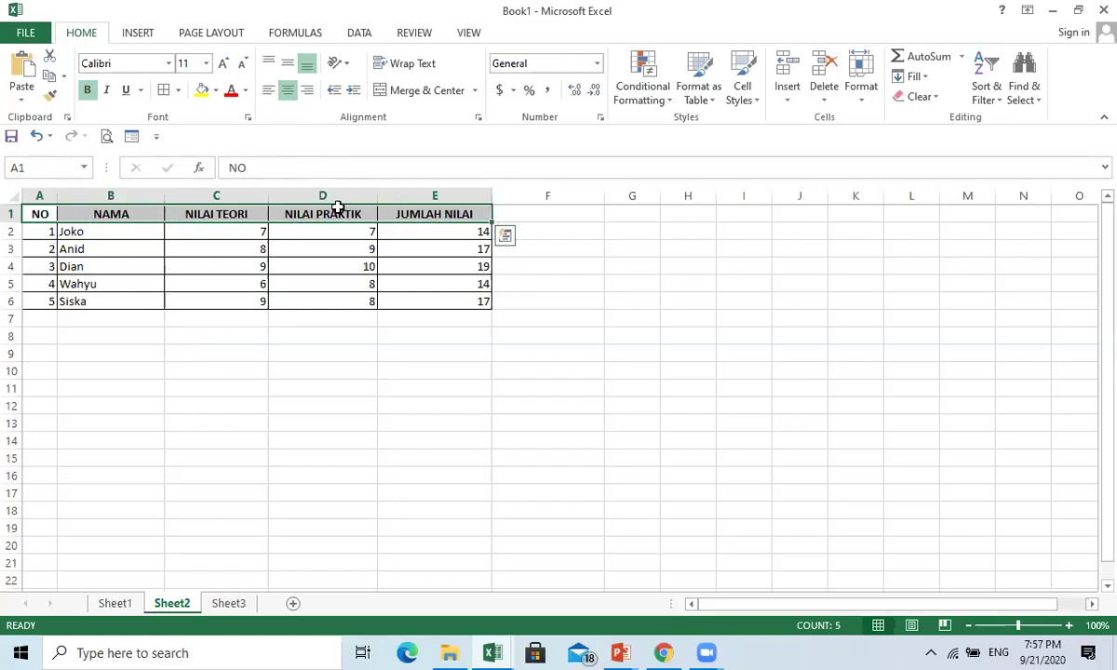
Fill the header row A1:E1 with the standard light green color
{"action": "left_click", "coordinate": [216, 93]}
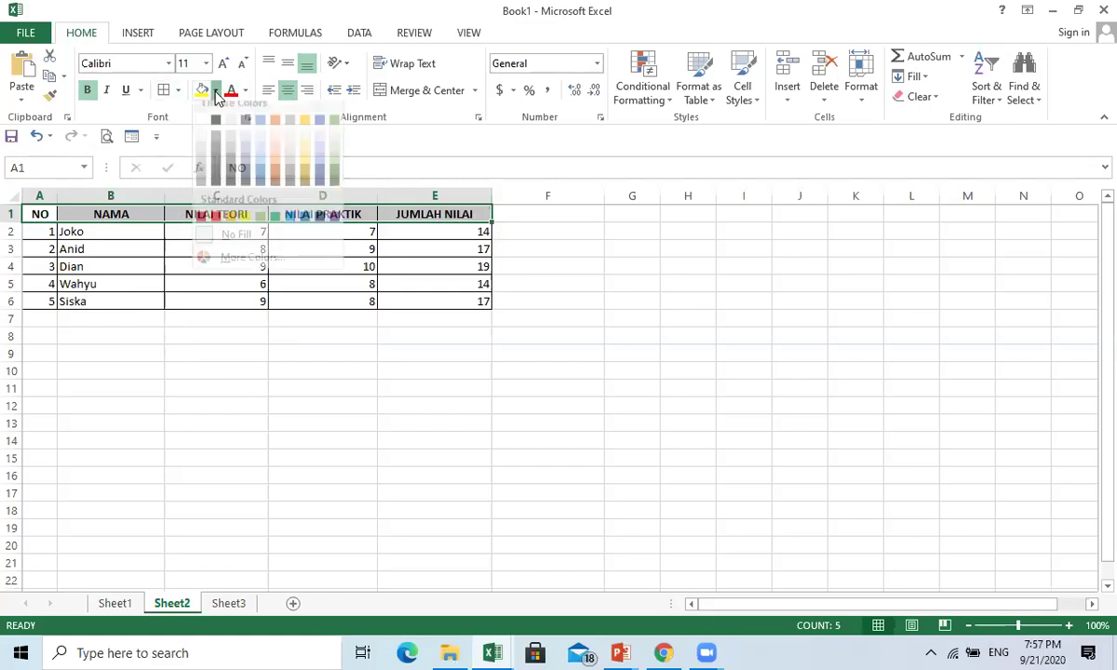
{"action": "left_click", "coordinate": [261, 229]}
{"action": "left_click", "coordinate": [119, 369]}
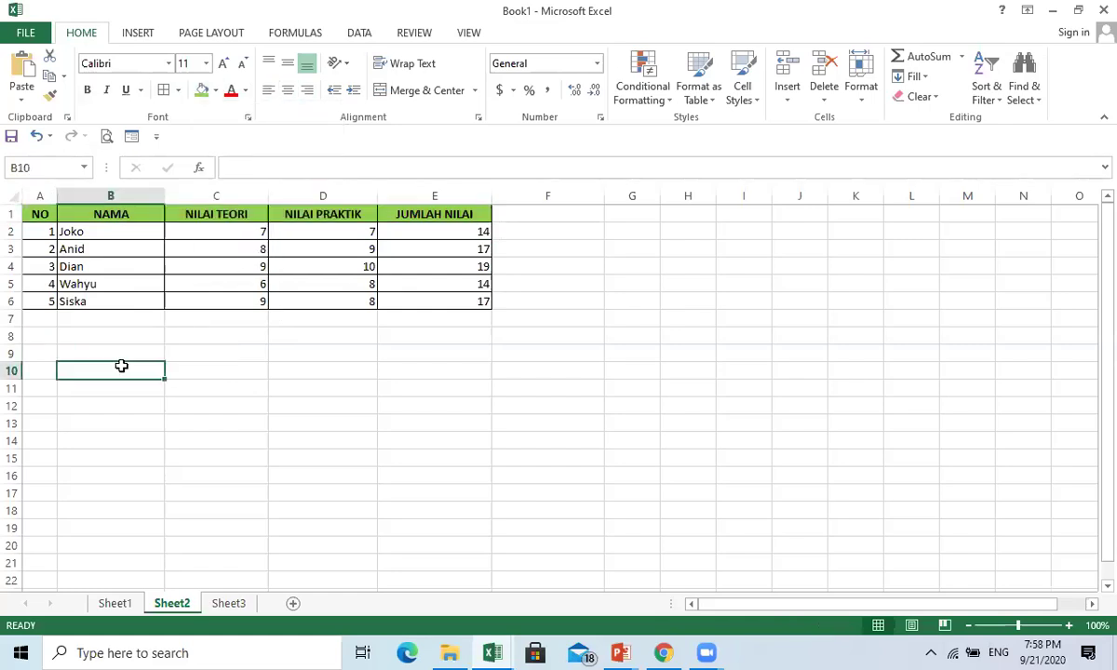
{"action": "left_click", "coordinate": [86, 338]}
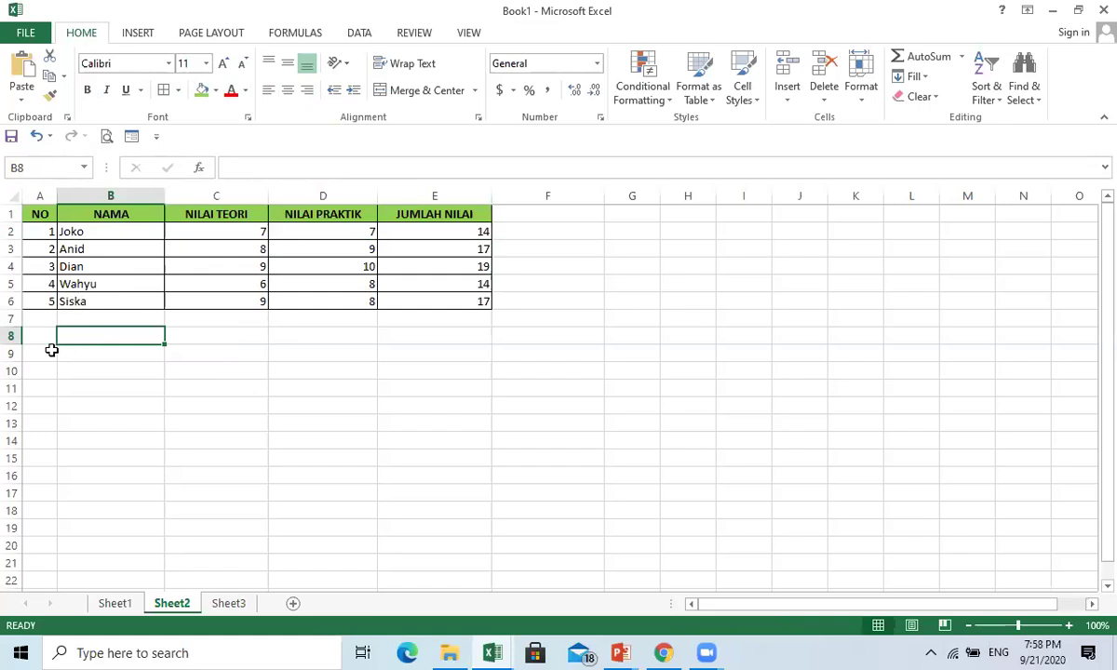
{"action": "left_click", "coordinate": [51, 350]}
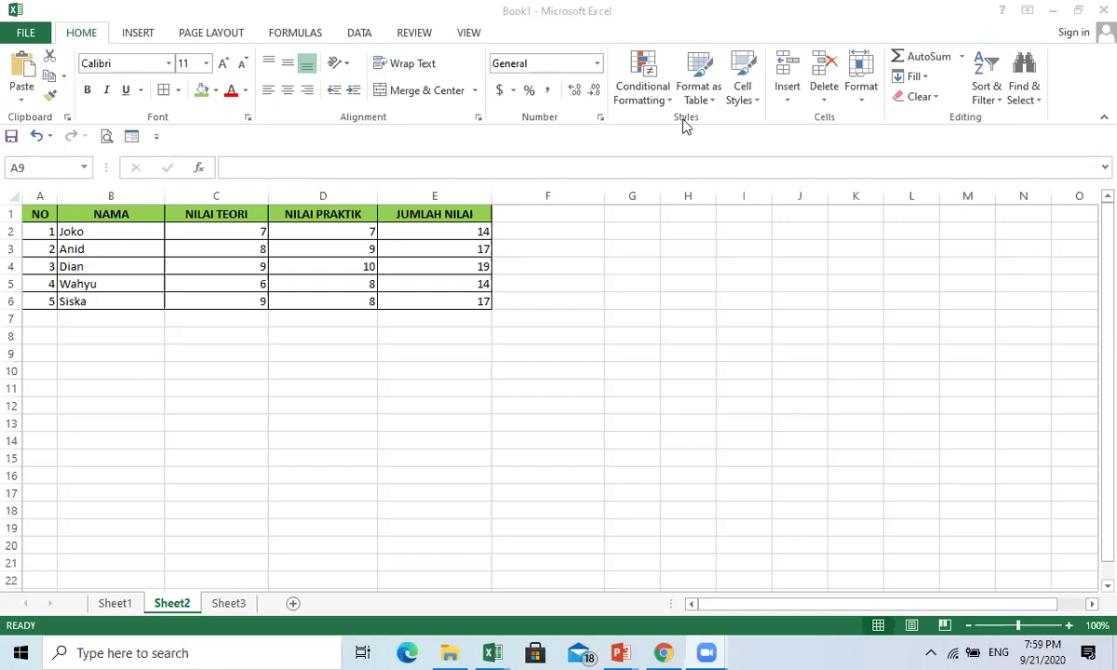
{"action": "left_click", "coordinate": [48, 351]}
{"action": "left_click", "coordinate": [42, 351]}
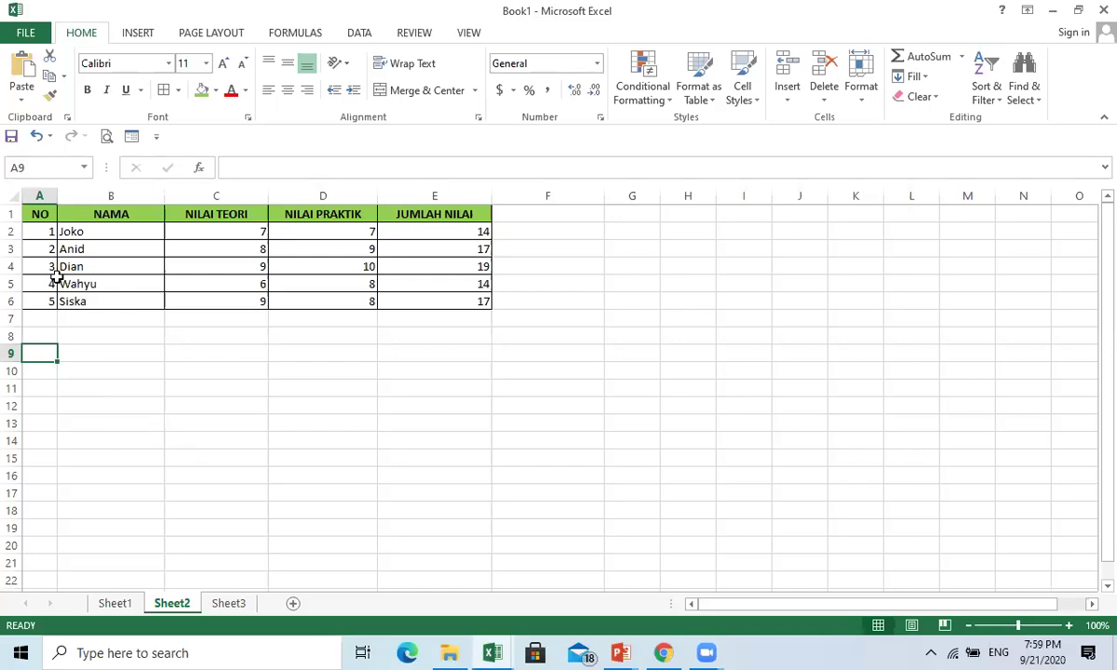
Copy the whole score table A1:E6 and paste the duplicate starting at A10
{"action": "left_click", "coordinate": [41, 209]}
{"action": "left_click_drag", "start_coordinate": [109, 273], "coordinate": [417, 310]}
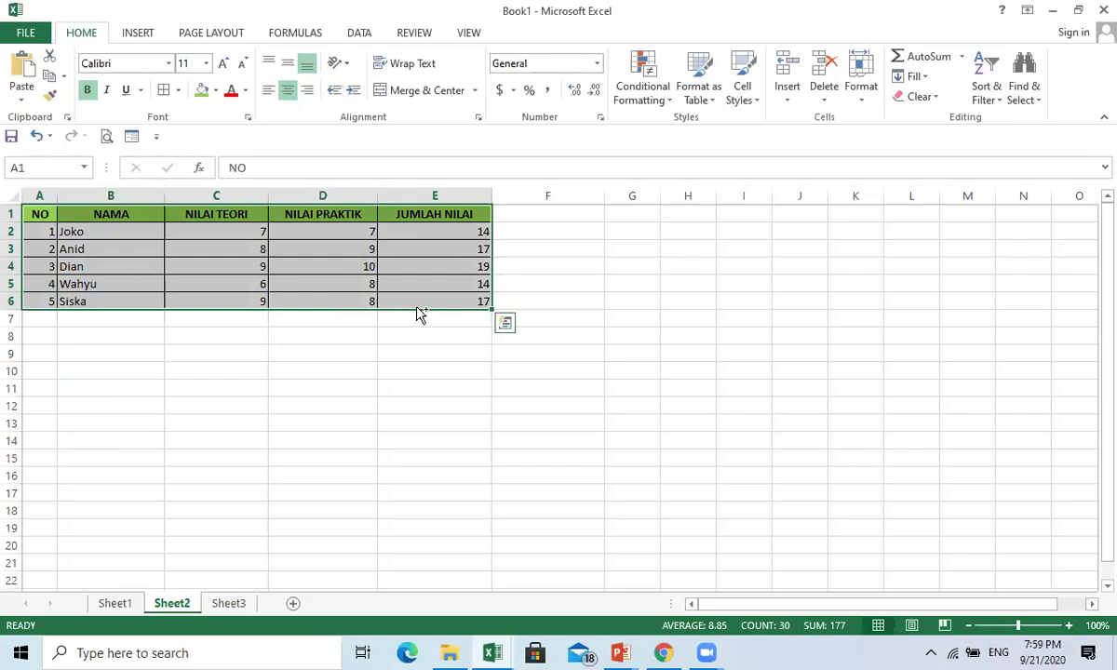
{"action": "key", "text": "ctrl+c"}
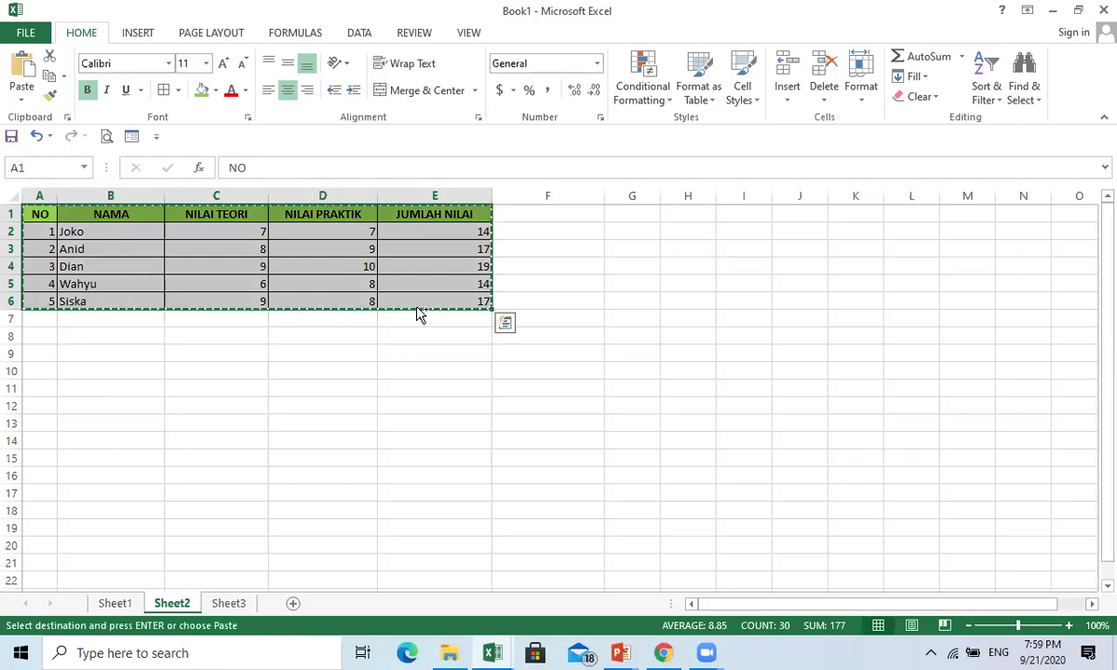
{"action": "left_click", "coordinate": [43, 374]}
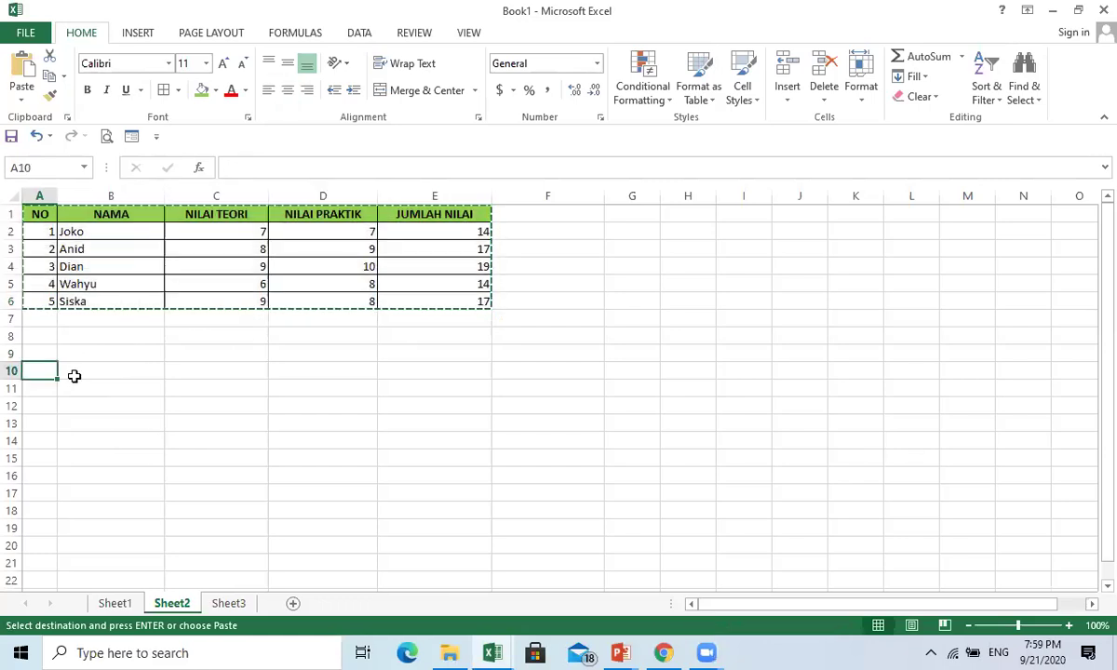
{"action": "key", "text": "Return"}
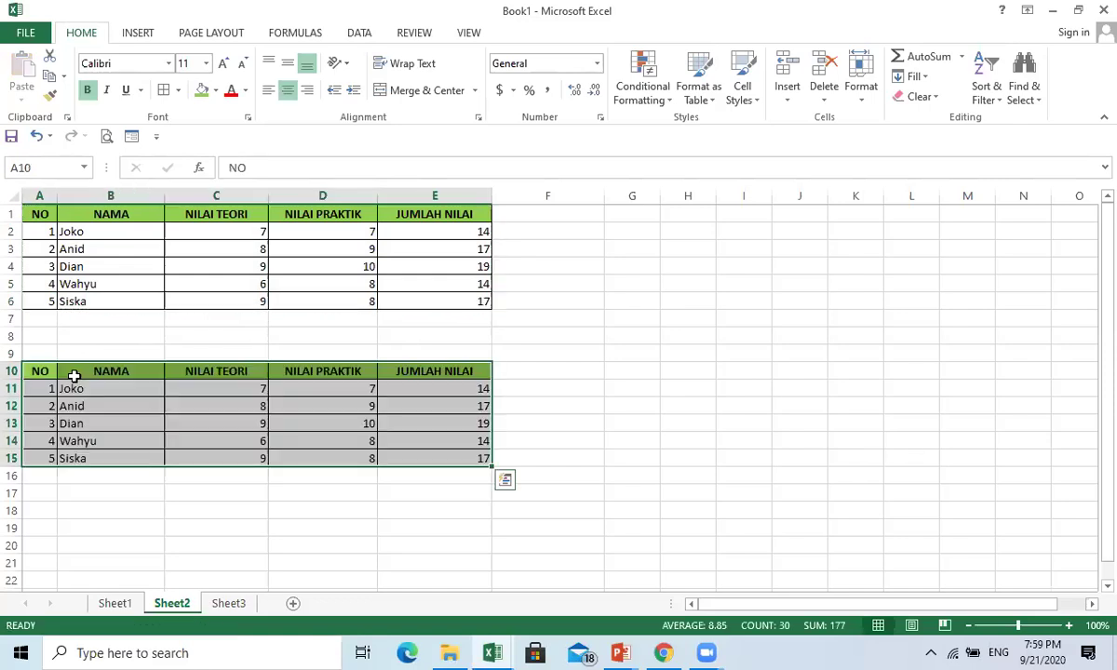
{"action": "left_click", "coordinate": [74, 509]}
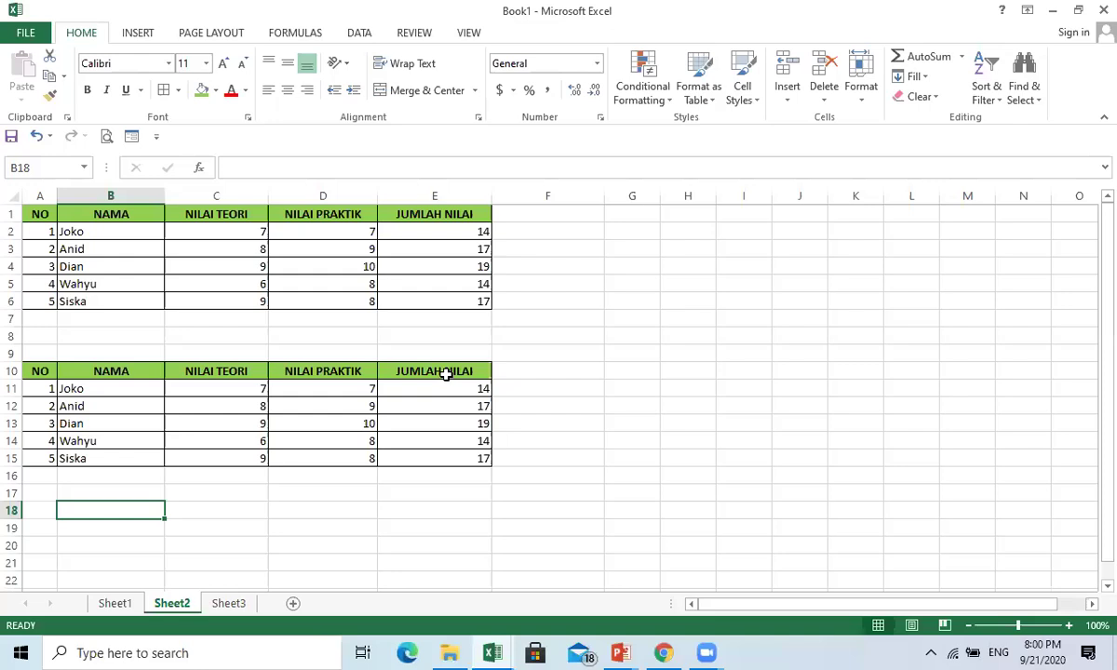
Clear the JUMLAH NILAI header and totals from E10:E15 in the copied table and select E10
{"action": "left_click_drag", "start_coordinate": [447, 371], "coordinate": [447, 458]}
{"action": "key", "text": "Delete"}
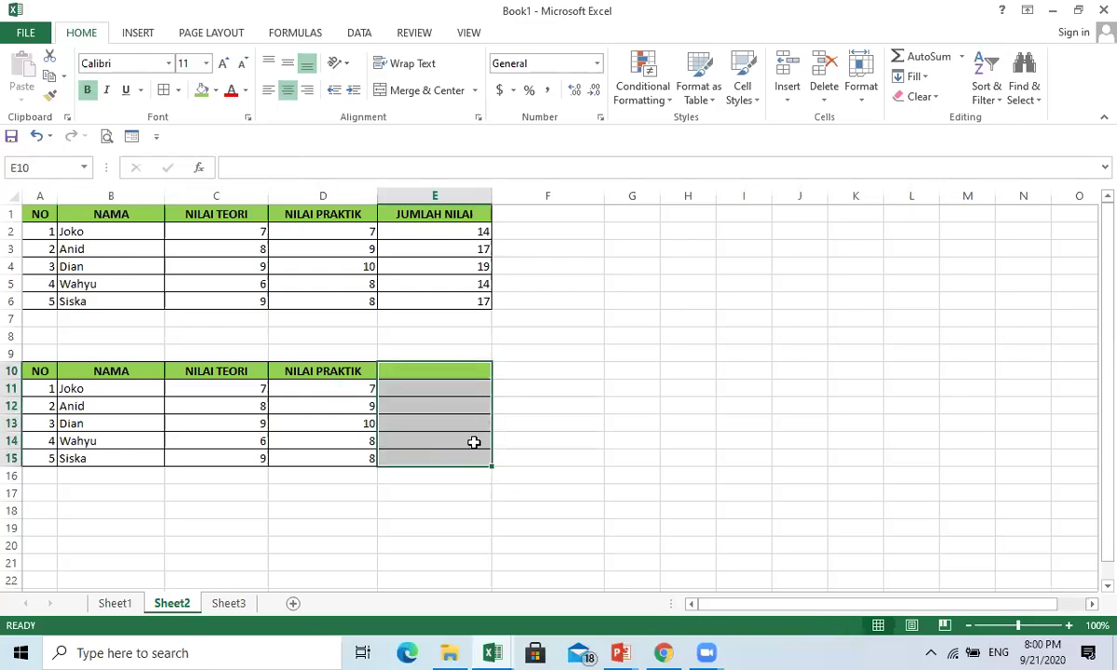
{"action": "left_click", "coordinate": [470, 371]}
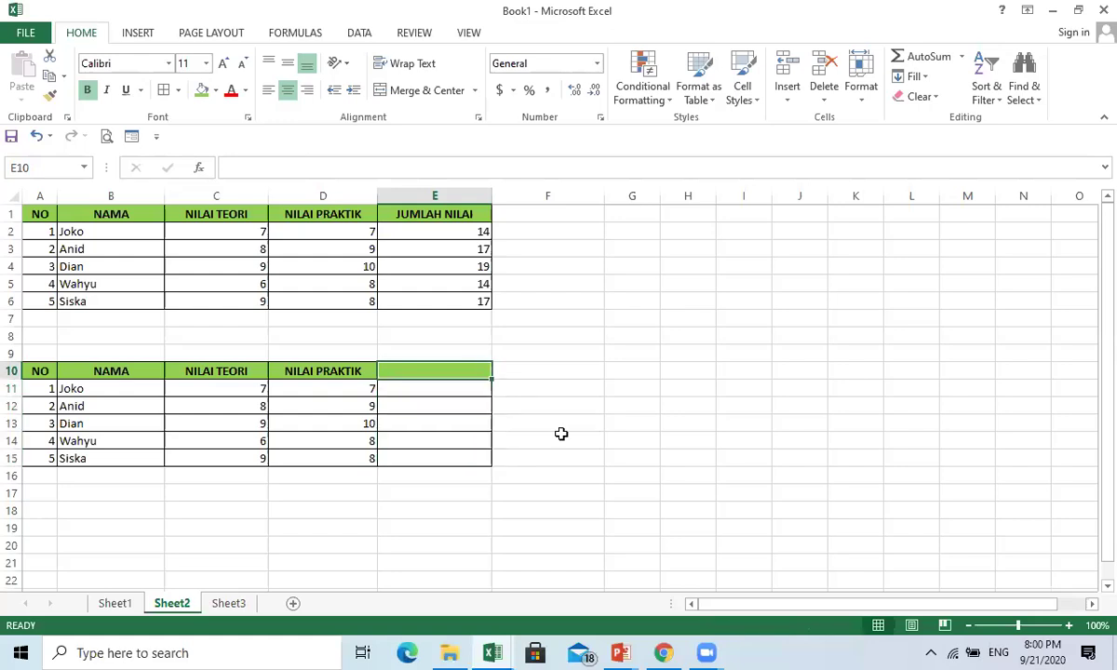
Enter the header KETERANGAN in E10 of the second table
{"action": "type", "text": "K"}
{"action": "key", "text": "BackSpace"}
{"action": "type", "text": "KETERANGAN"}
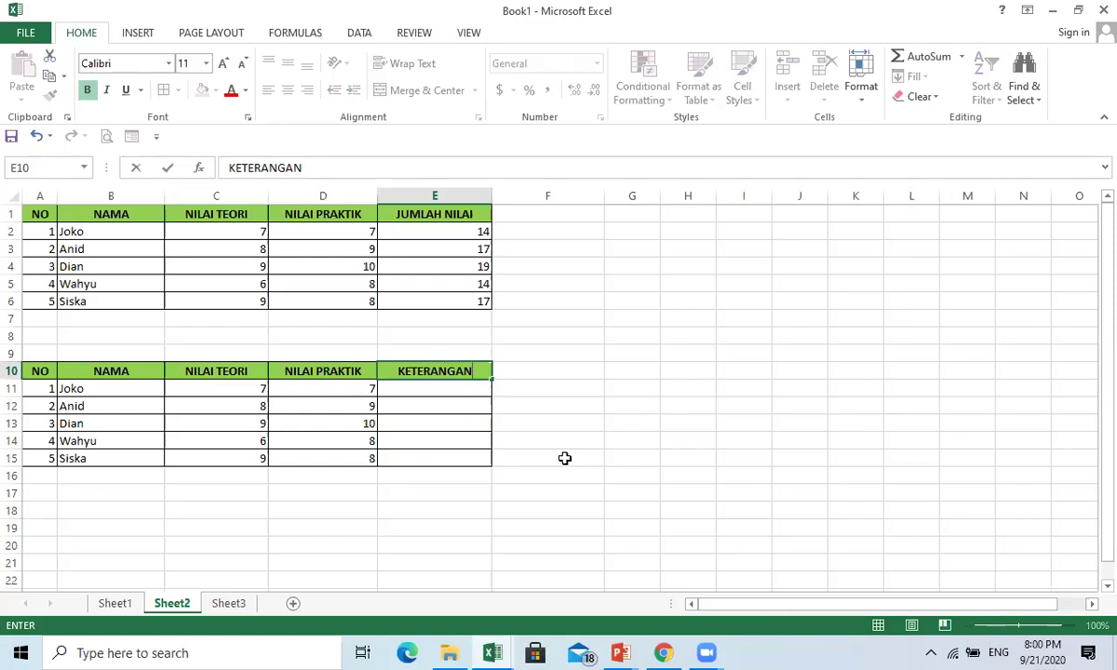
{"action": "key", "text": "Return"}
Add the label "Petunjuk :" in G10, beside the second table
{"action": "left_click", "coordinate": [623, 372]}
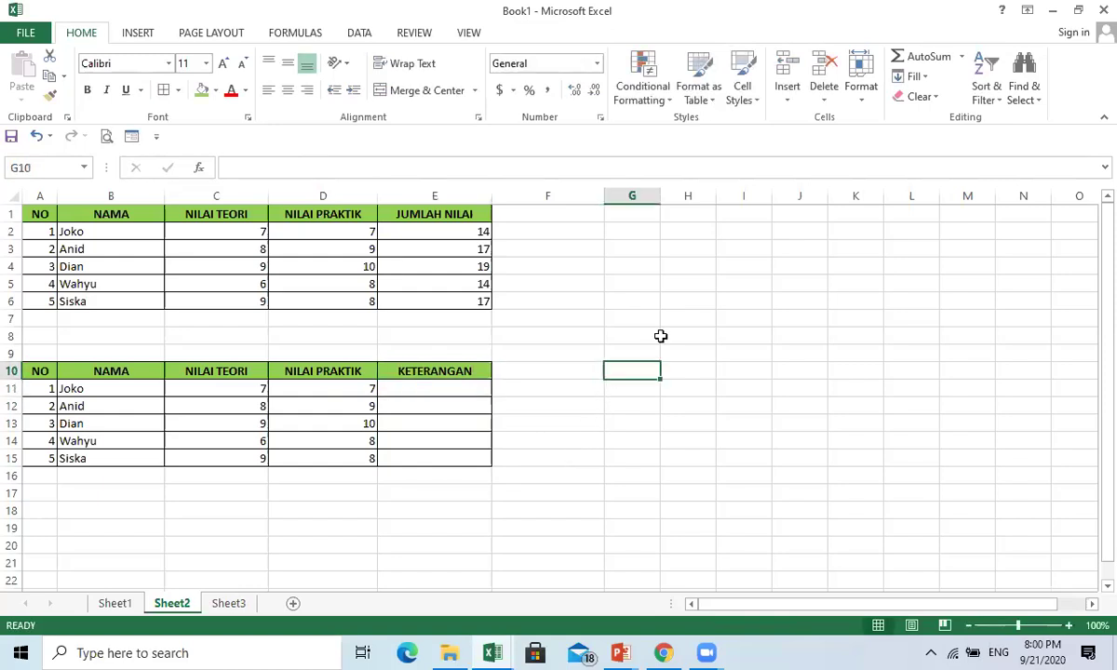
{"action": "type", "text": "pE"}
{"action": "key", "text": "BackSpace"}
{"action": "key", "text": "BackSpace"}
{"action": "type", "text": "Petunjuk"}
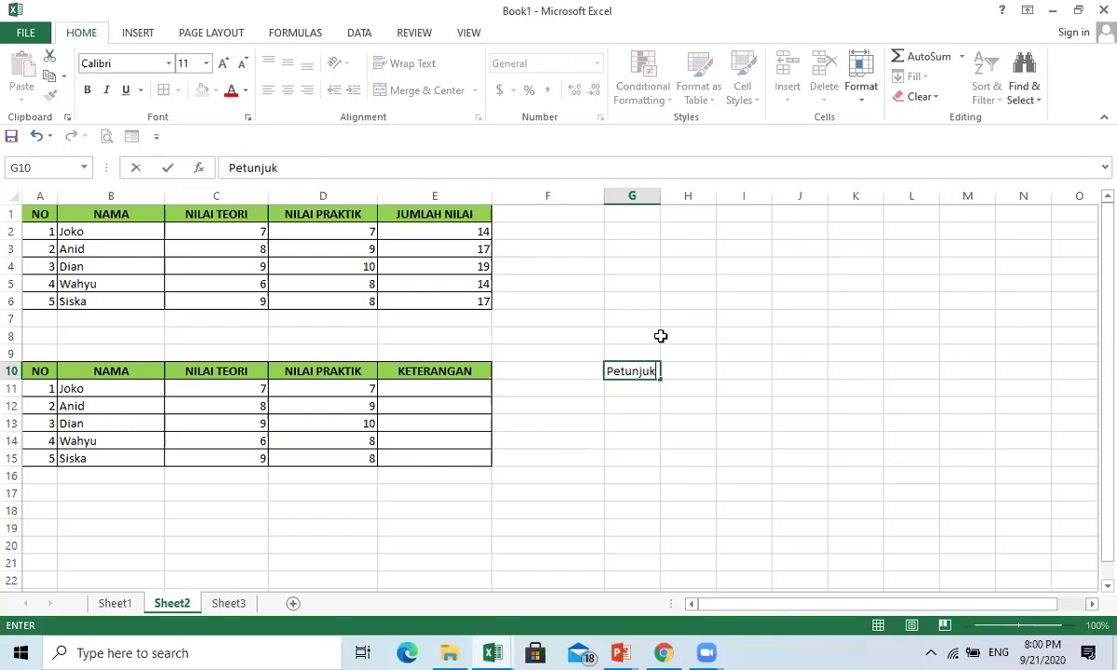
{"action": "type", "text": " :"}
{"action": "key", "text": "Return"}
Enter the rule "Jika nilai teori lebi dari 7 maka siswa dinyatakan LULUS, selain itu GAGAL" in G11
{"action": "type", "text": "Jlka nilai "}
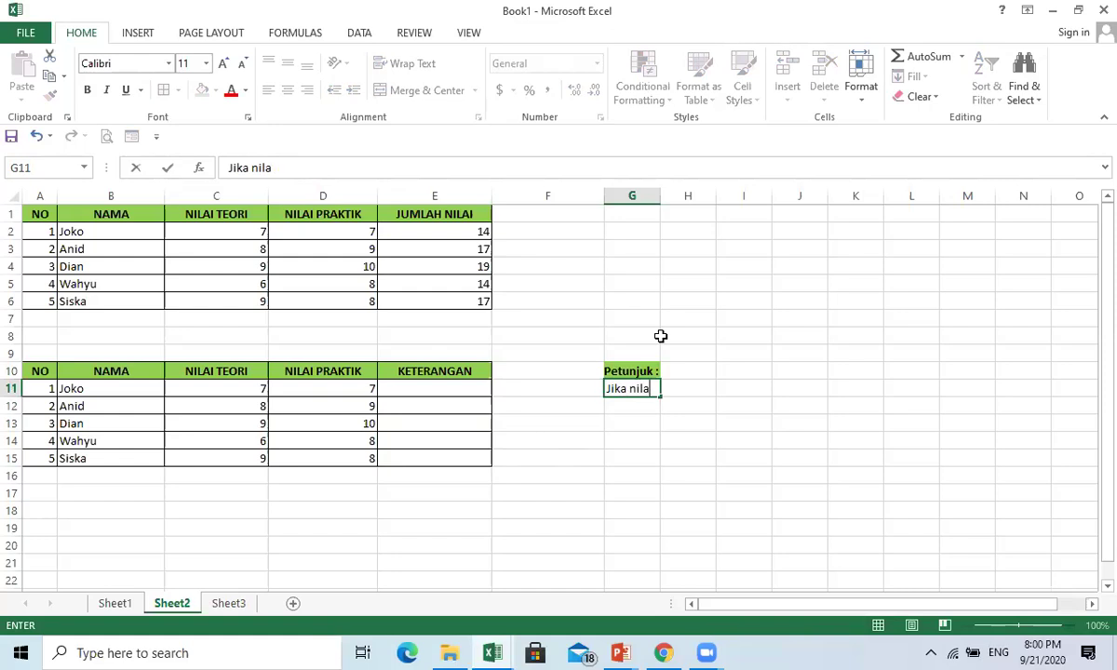
{"action": "type", "text": "teoir l"}
{"action": "key", "text": "BackSpace"}
{"action": "key", "text": "BackSpace"}
{"action": "key", "text": "BackSpace"}
{"action": "key", "text": "BackSpace"}
{"action": "type", "text": "ri lebi da"}
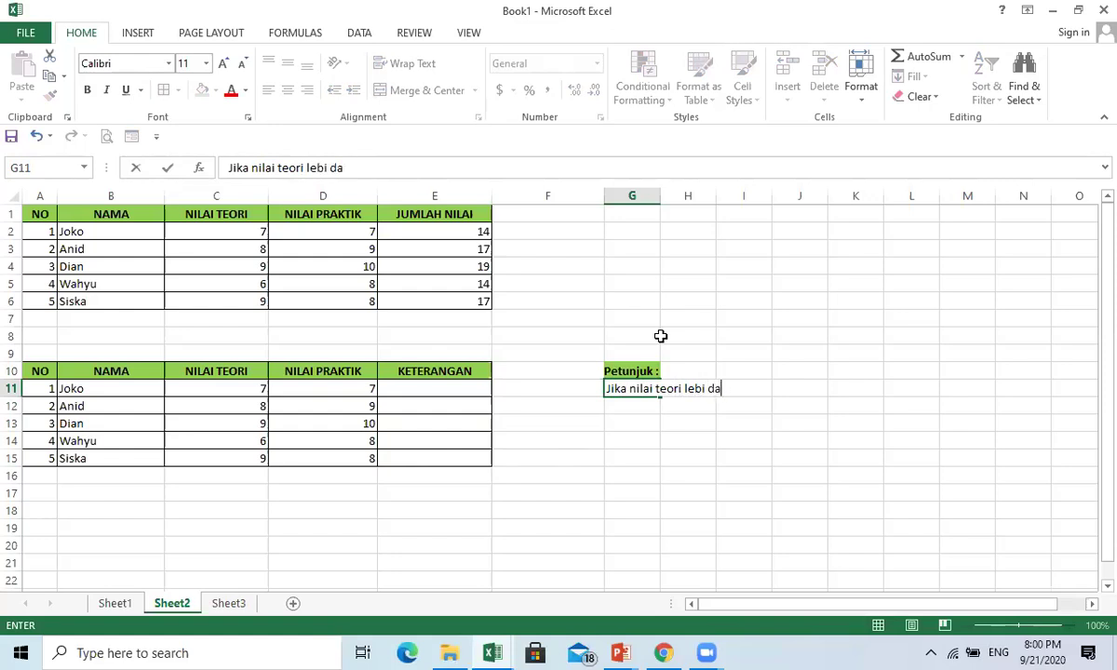
{"action": "type", "text": "ri 7 maka siswa"}
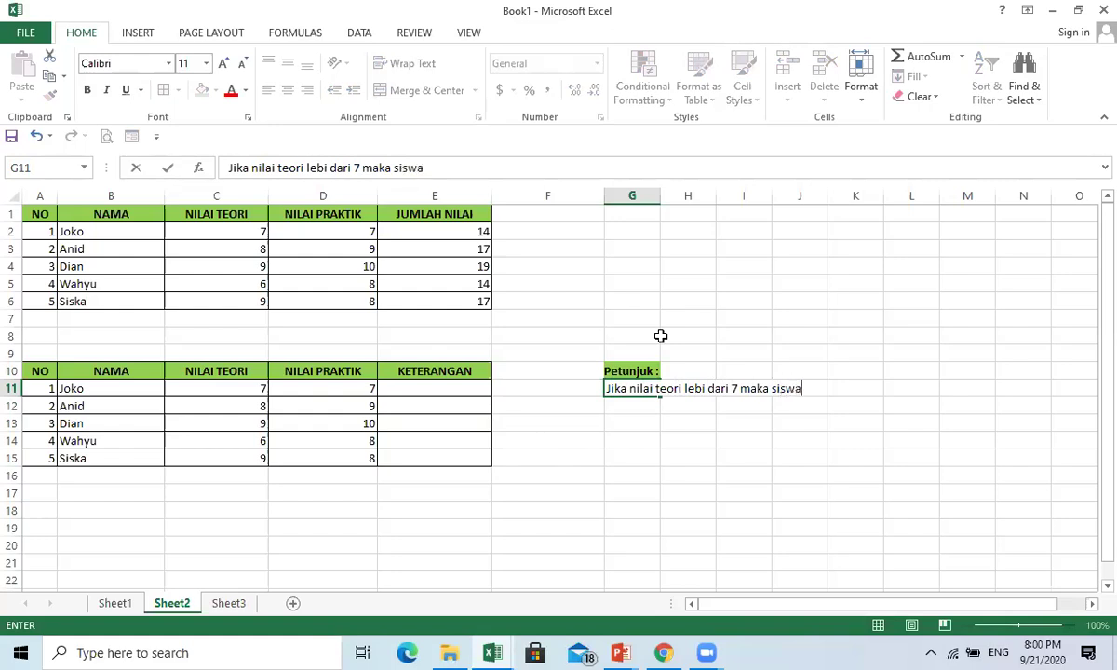
{"action": "type", "text": " dinyatakan "}
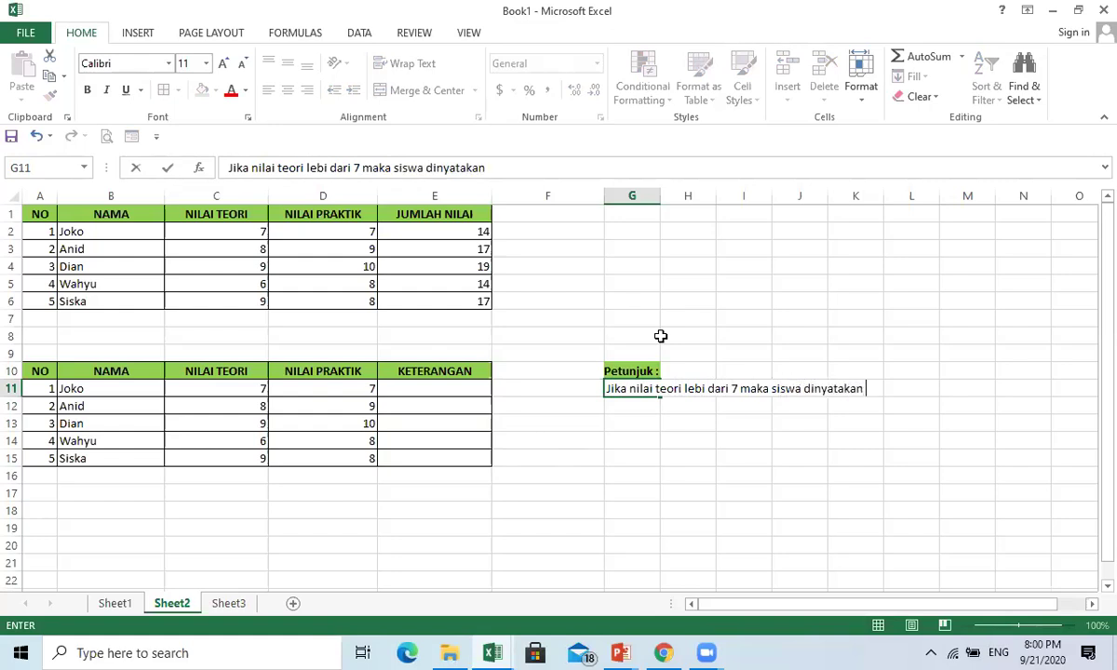
{"action": "type", "text": "LULUS, selai"}
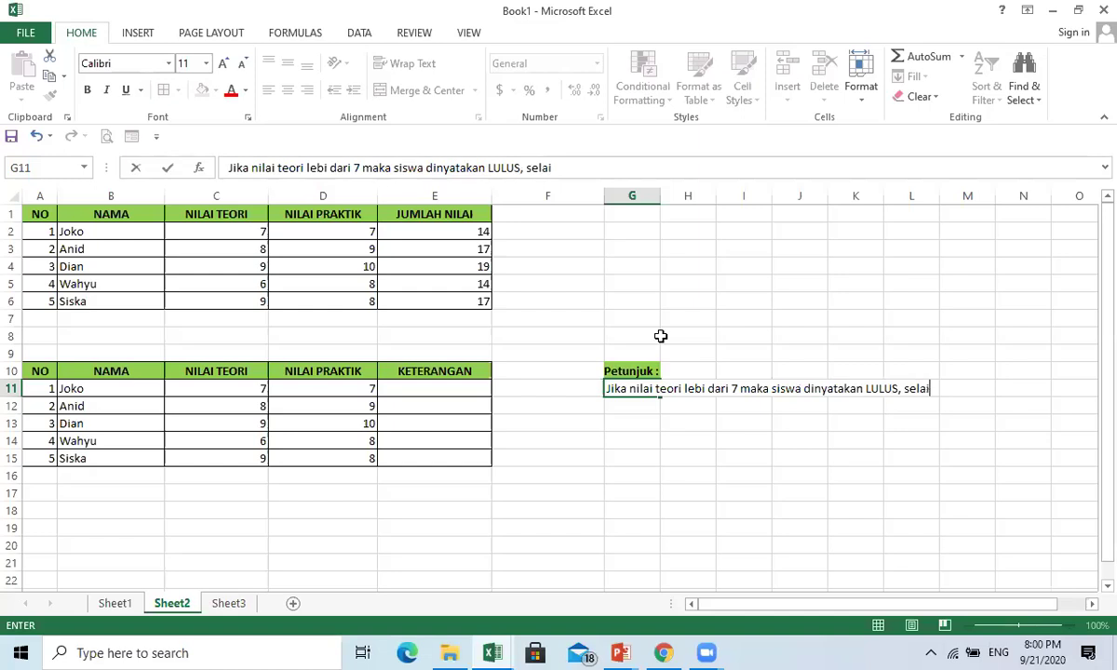
{"action": "type", "text": "n itu"}
{"action": "type", "text": "GAL"}
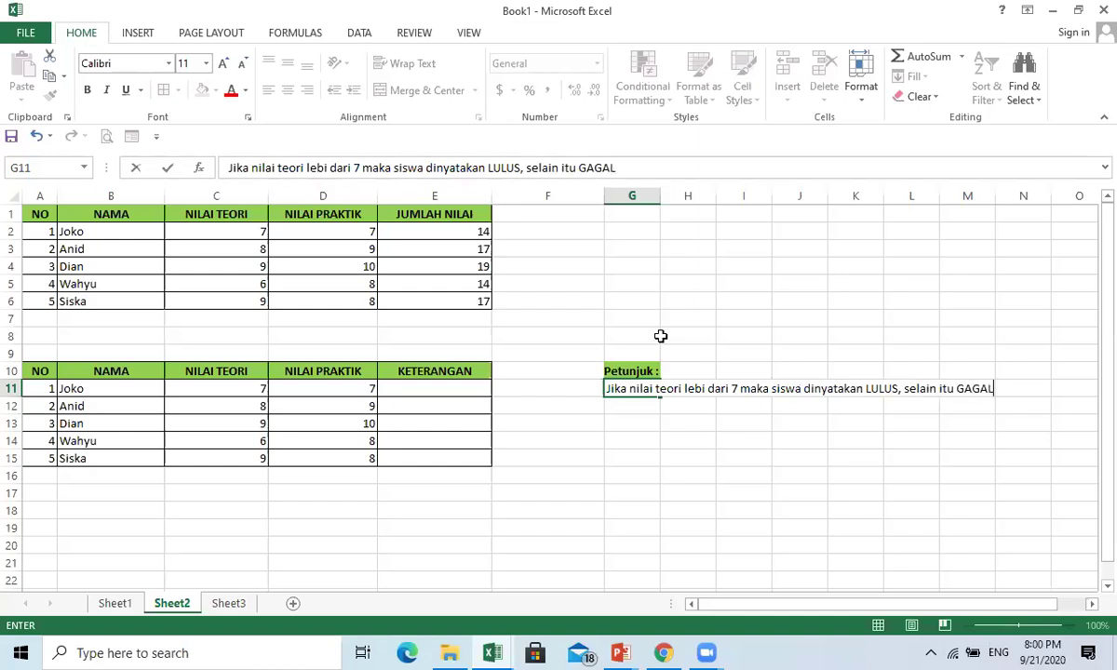
{"action": "key", "text": "Return"}
Enter the formula =IF(C11>7,"LULUS","GAGAL") in E11 to grade the first student by the theory score
{"action": "key", "text": "Up"}
{"action": "key", "text": "Left"}
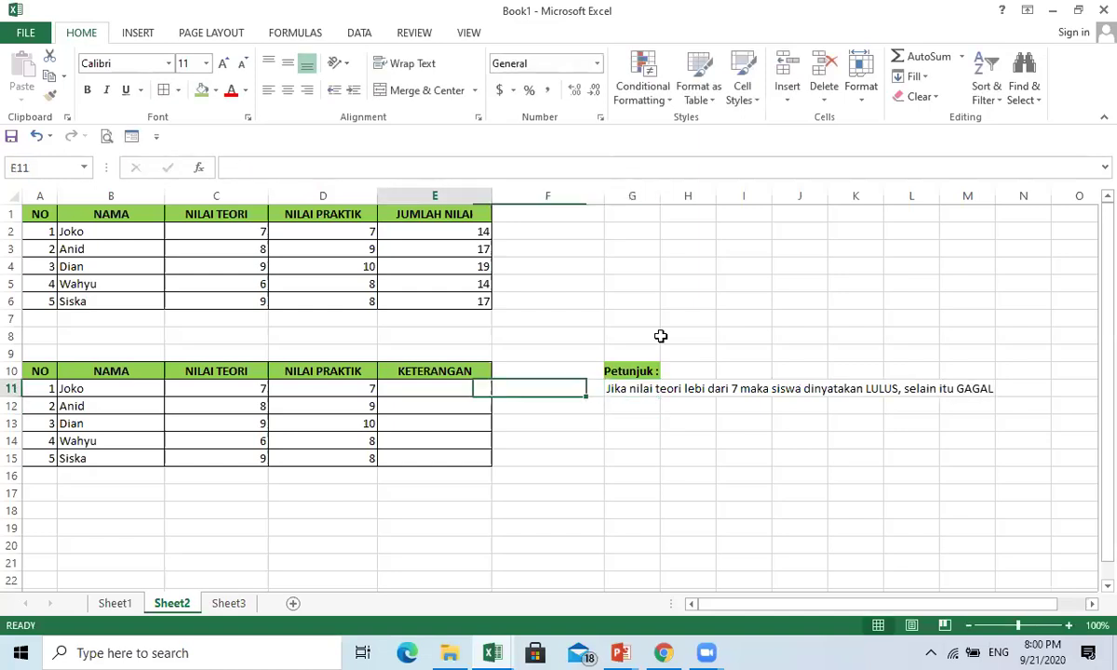
{"action": "key", "text": "Left"}
{"action": "key", "text": "Left"}
{"action": "key", "text": "Right"}
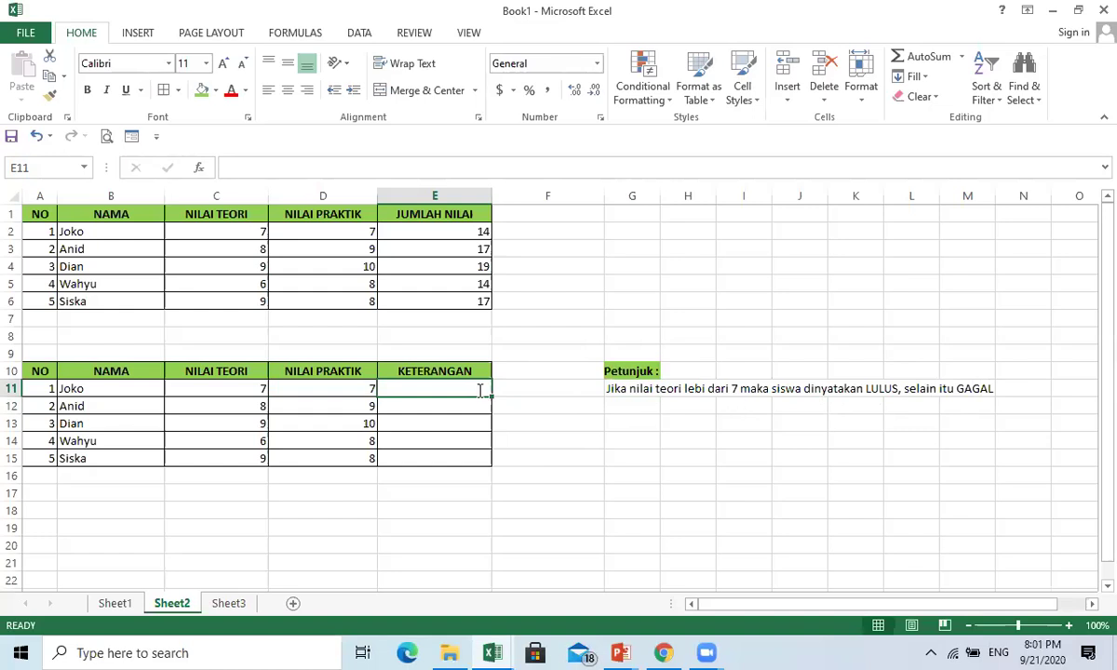
{"action": "type", "text": "=if"}
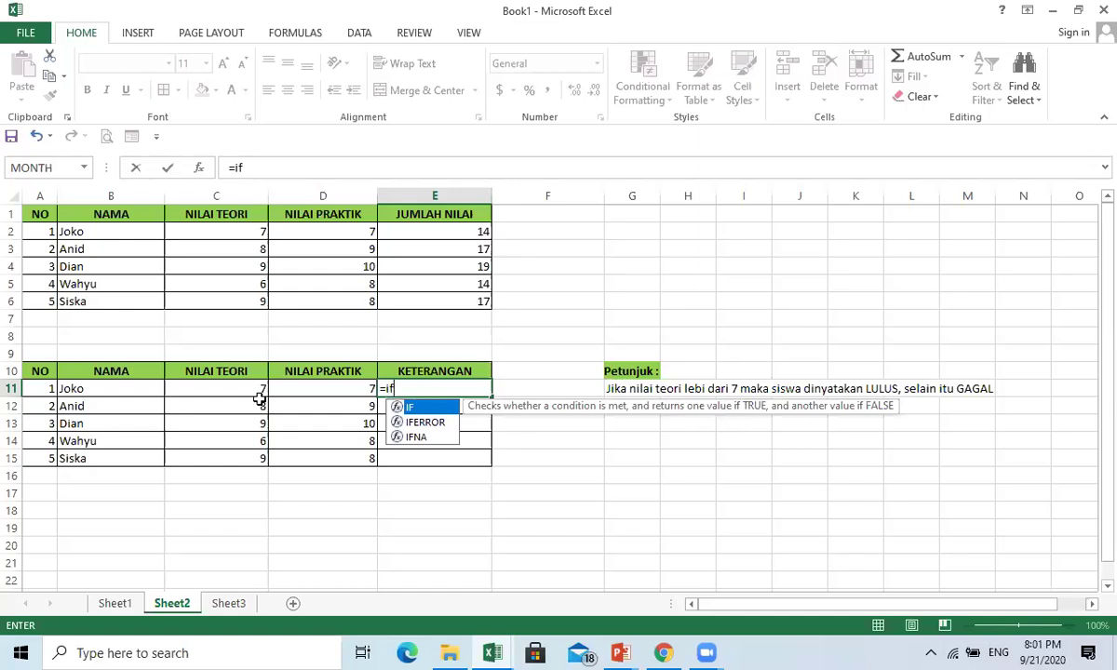
{"action": "type", "text": "("}
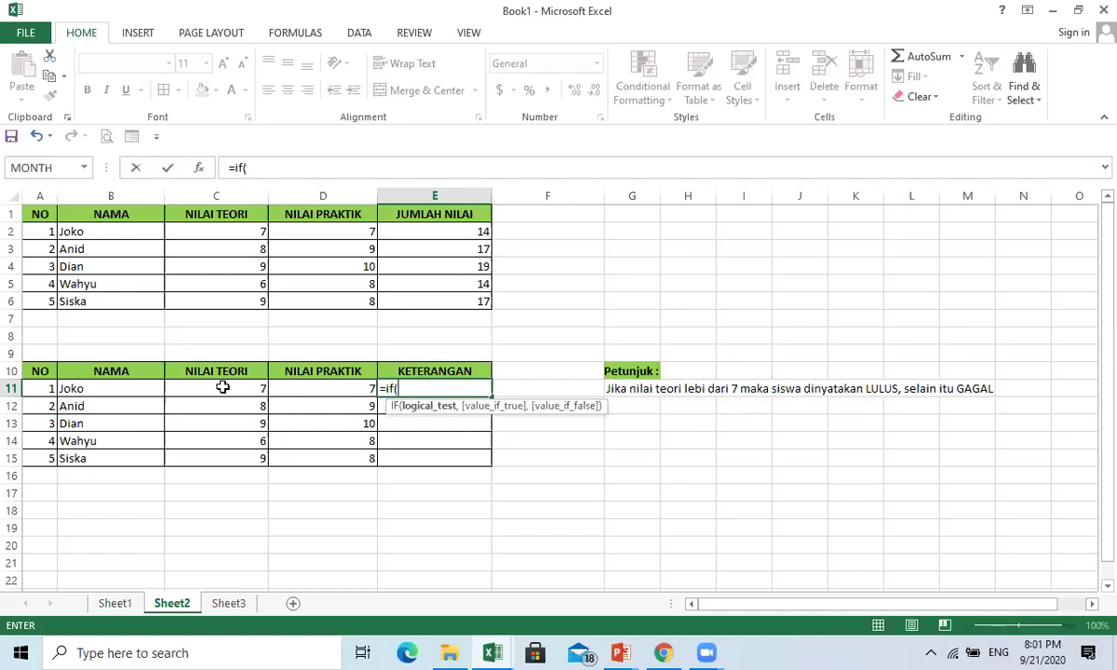
{"action": "left_click", "coordinate": [227, 387]}
{"action": "type", "text": ">7"}
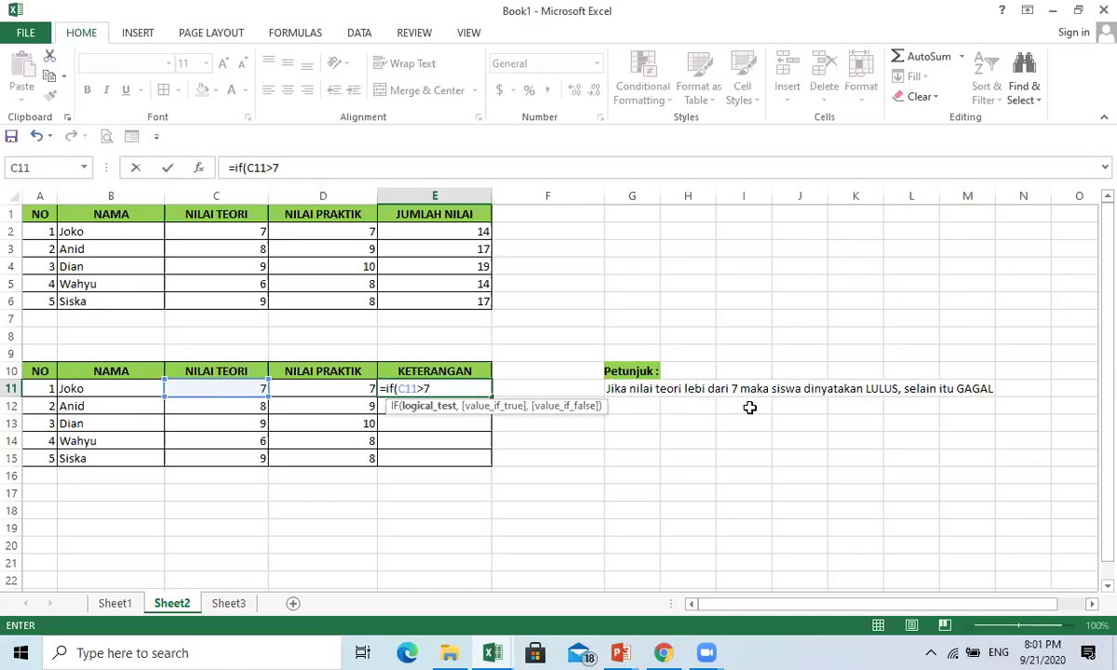
{"action": "type", "text": ","}
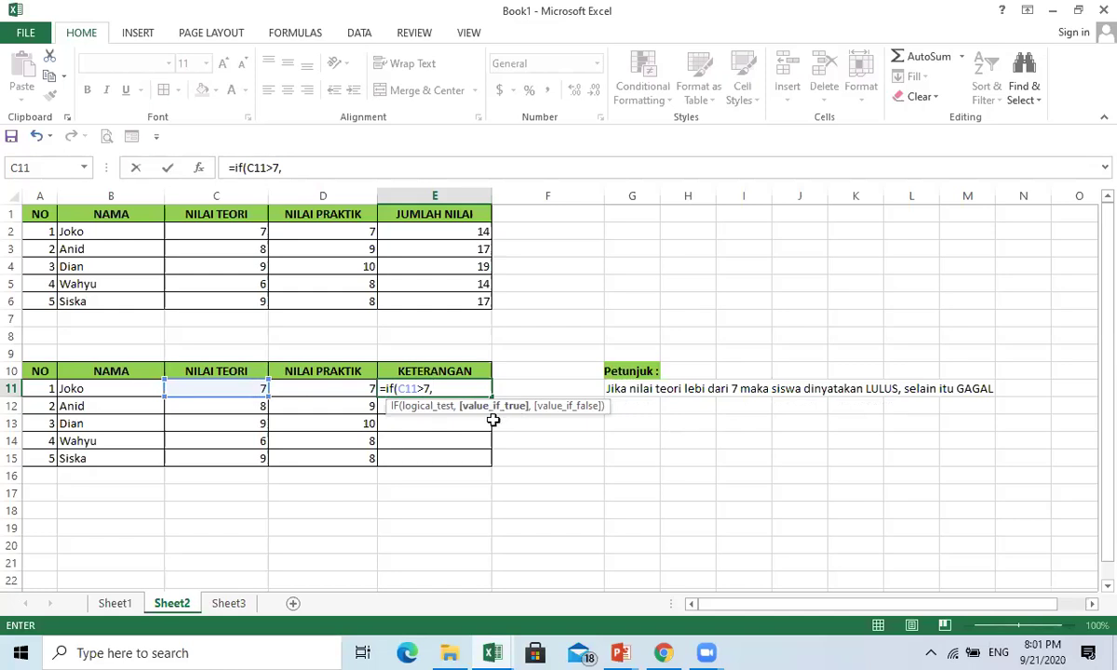
{"action": "type", "text": "\"LULUS"}
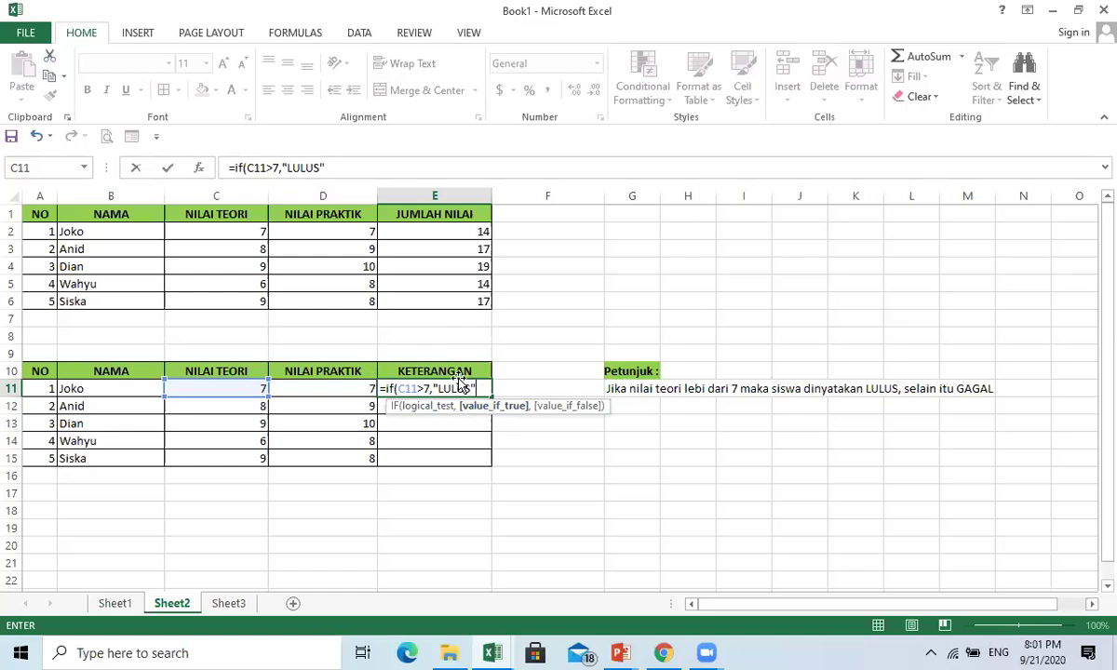
{"action": "type", "text": ","}
{"action": "type", "text": "\"GAGAL"}
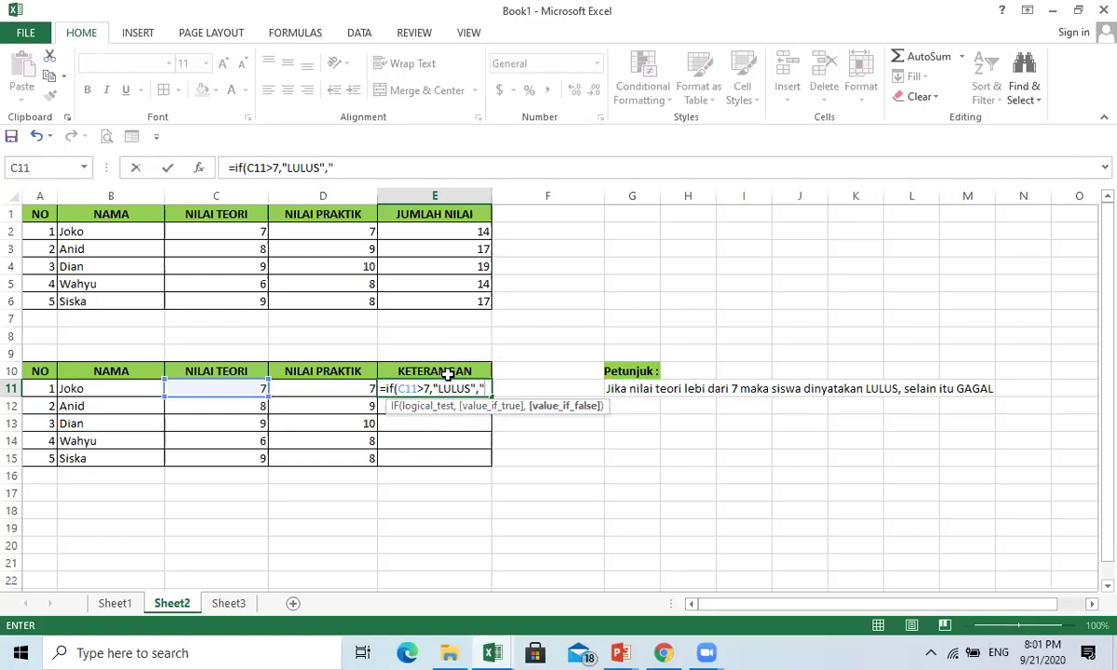
{"action": "type", "text": "\")"}
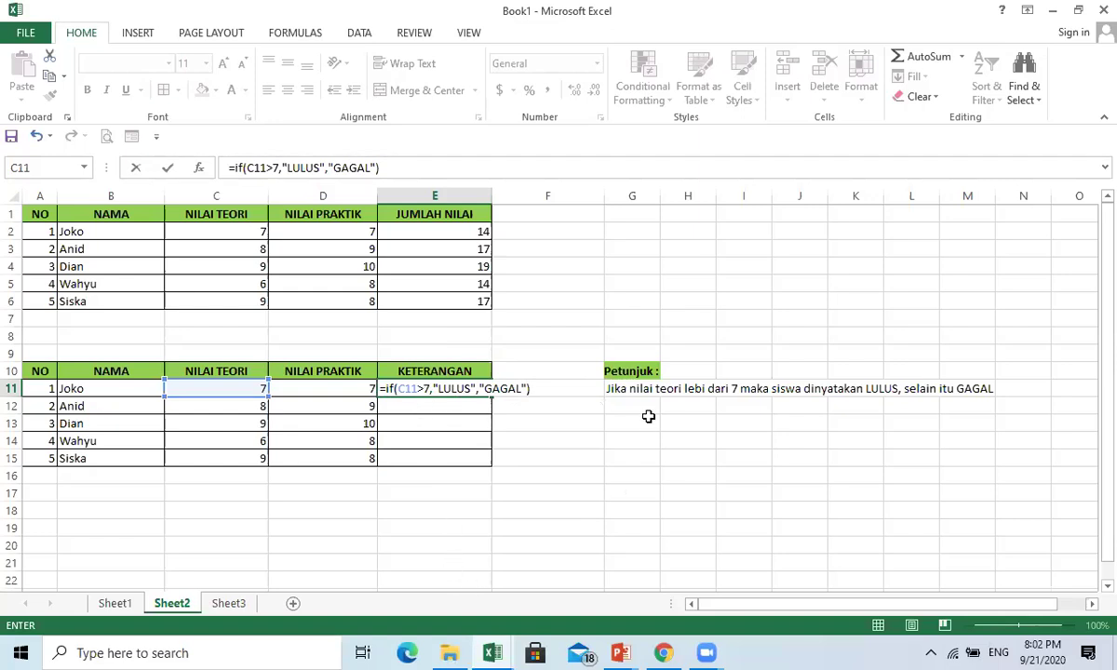
{"action": "key", "text": "Return"}
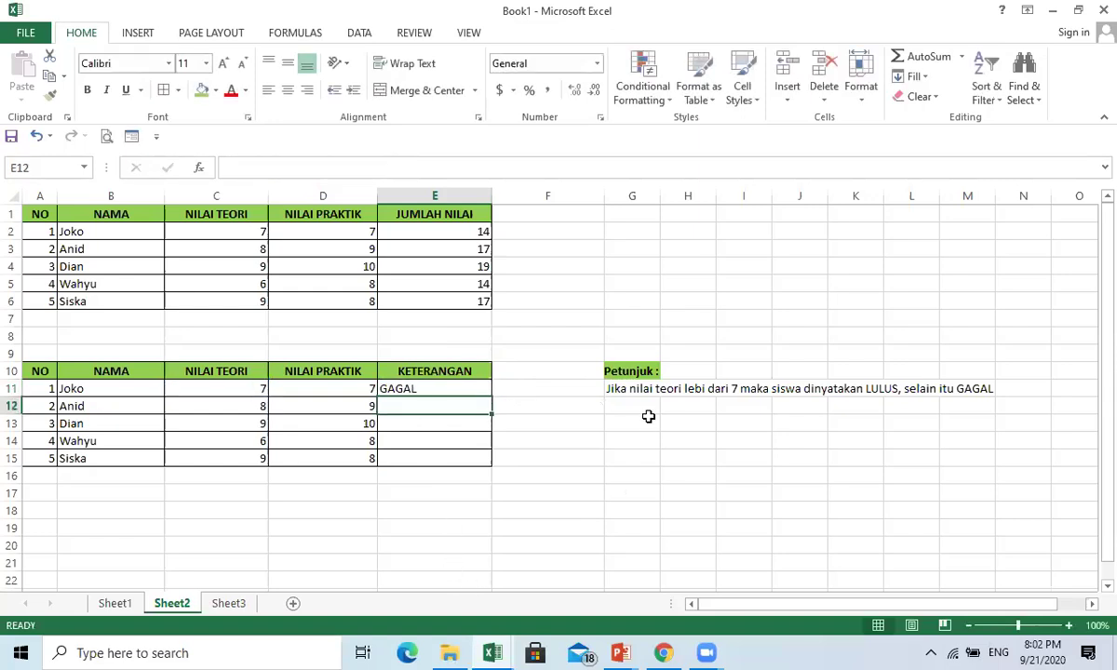
Fill the IF formula from E11 down to E15 and check the copied formulas in E12 and E15
{"action": "left_click", "coordinate": [449, 395]}
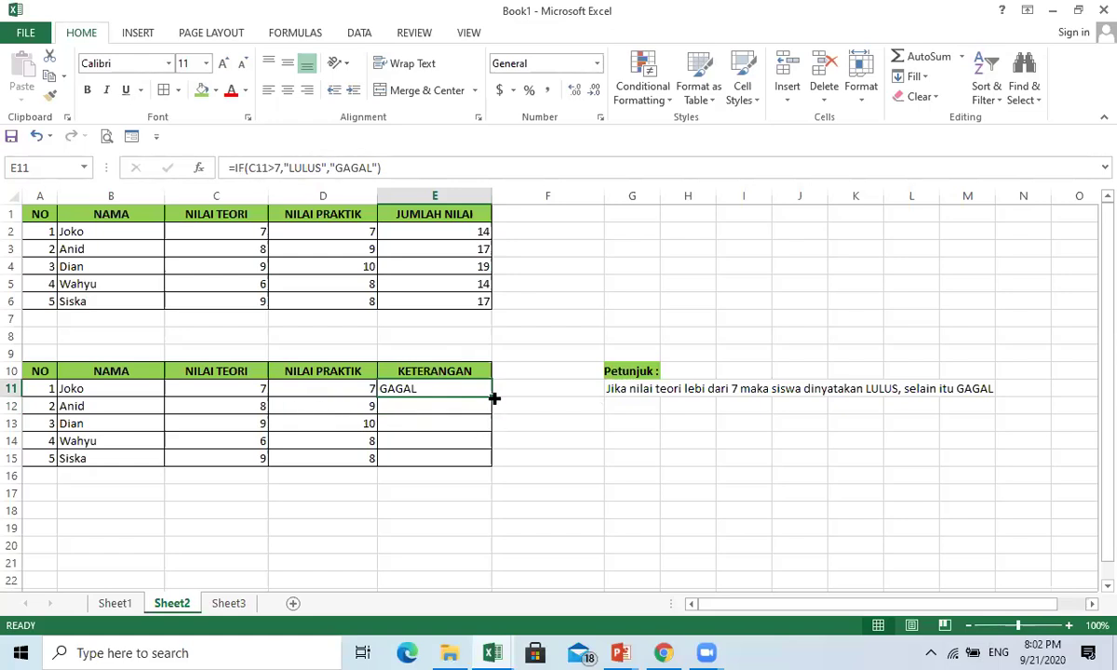
{"action": "left_click_drag", "start_coordinate": [494, 398], "coordinate": [490, 463]}
{"action": "left_click", "coordinate": [449, 411]}
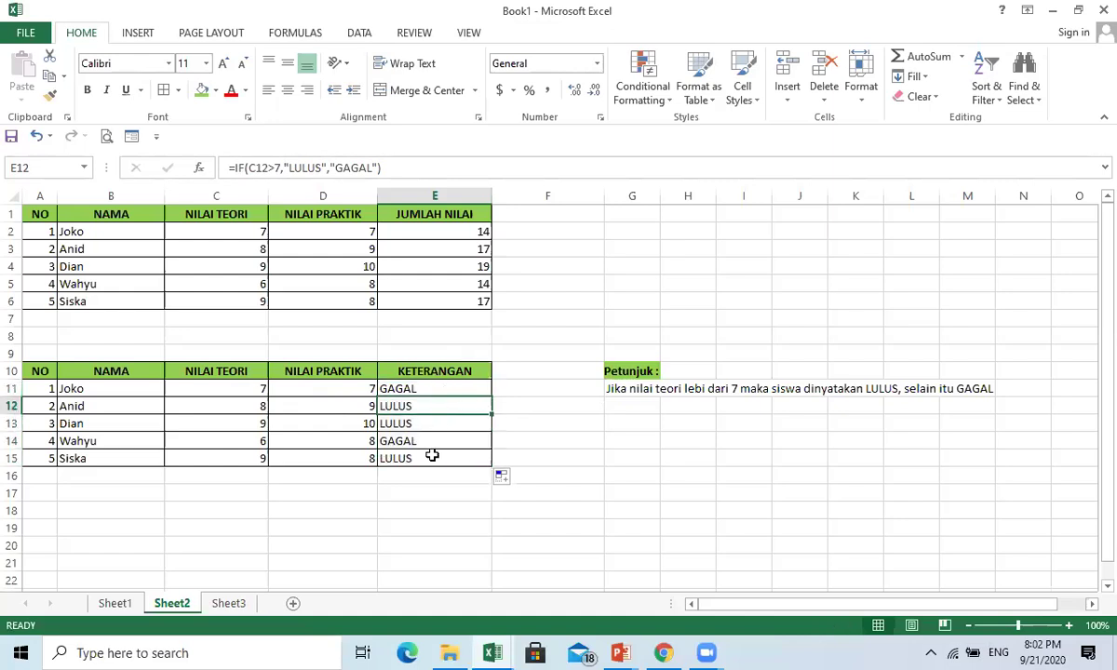
{"action": "left_click", "coordinate": [433, 462]}
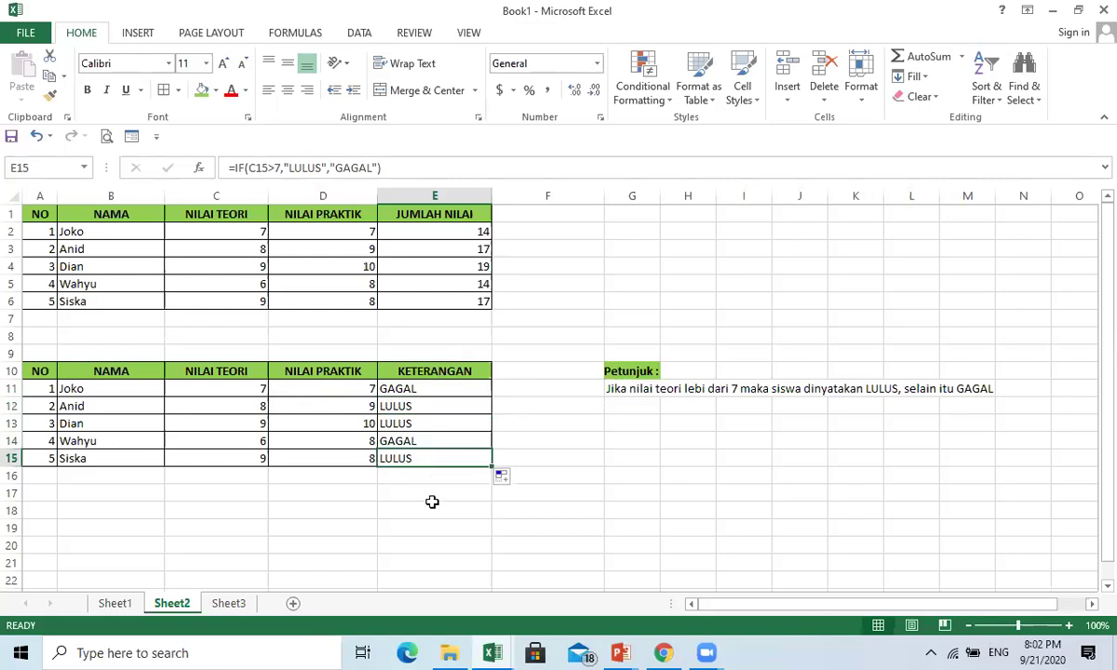
{"action": "left_click", "coordinate": [420, 514]}
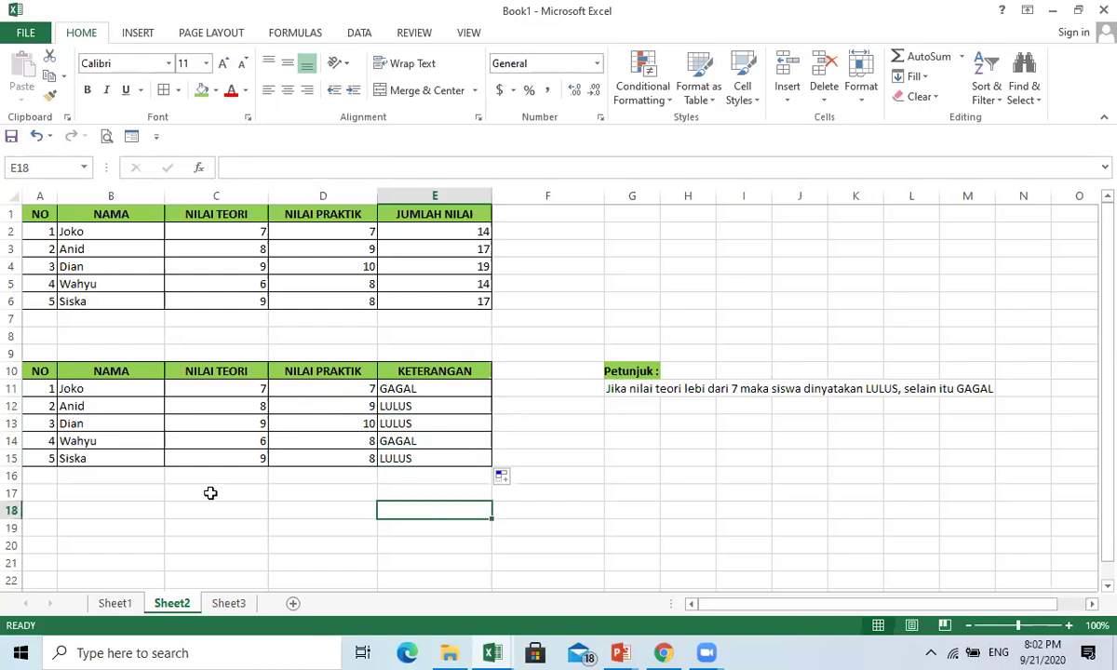
Copy the second table A10:E15 and paste the duplicate starting at A20
{"action": "left_click_drag", "start_coordinate": [38, 370], "coordinate": [455, 461]}
{"action": "key", "text": "ctrl+c"}
{"action": "scroll", "coordinate": [124, 478], "scroll_direction": "down", "scroll_amount": 2}
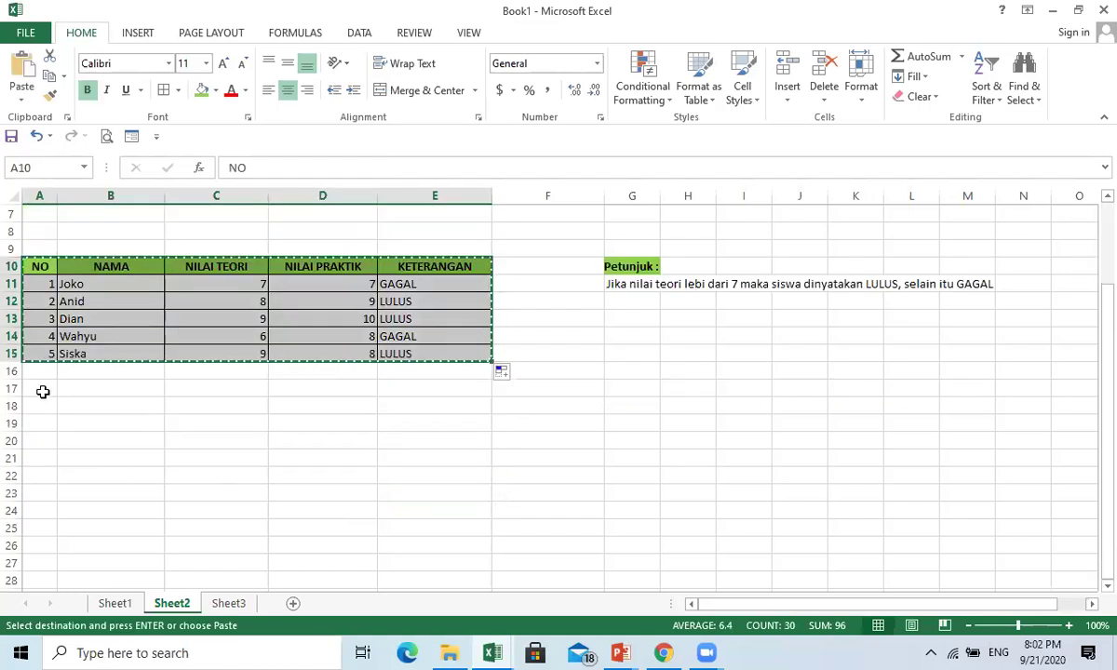
{"action": "left_click", "coordinate": [42, 389]}
{"action": "left_click", "coordinate": [46, 423]}
{"action": "left_click", "coordinate": [46, 437]}
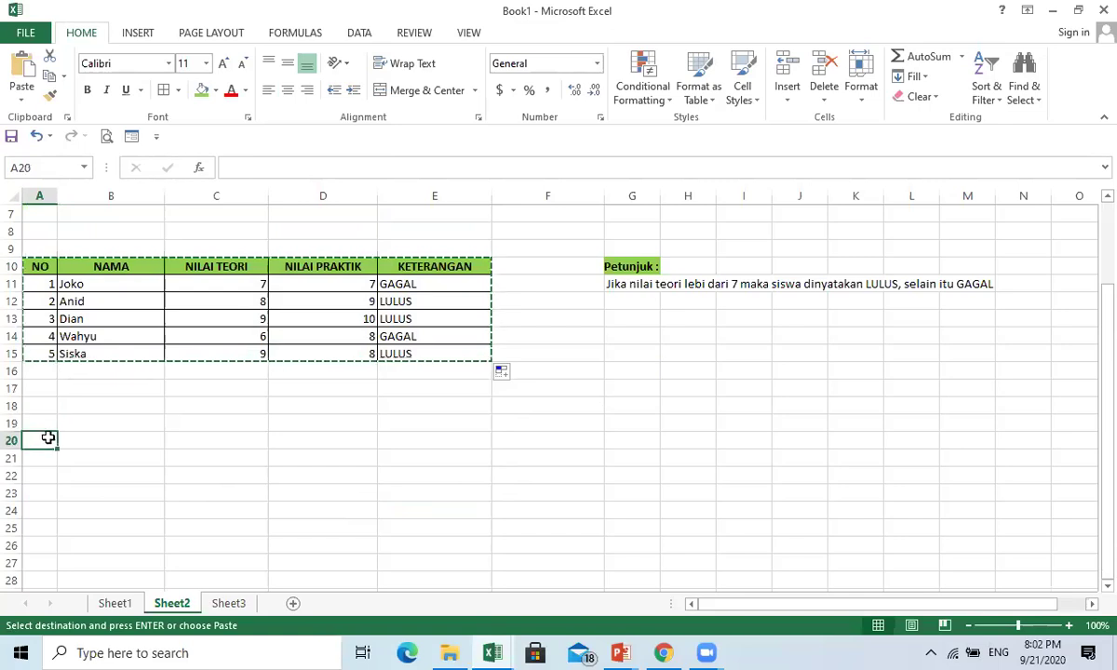
{"action": "key", "text": "Return"}
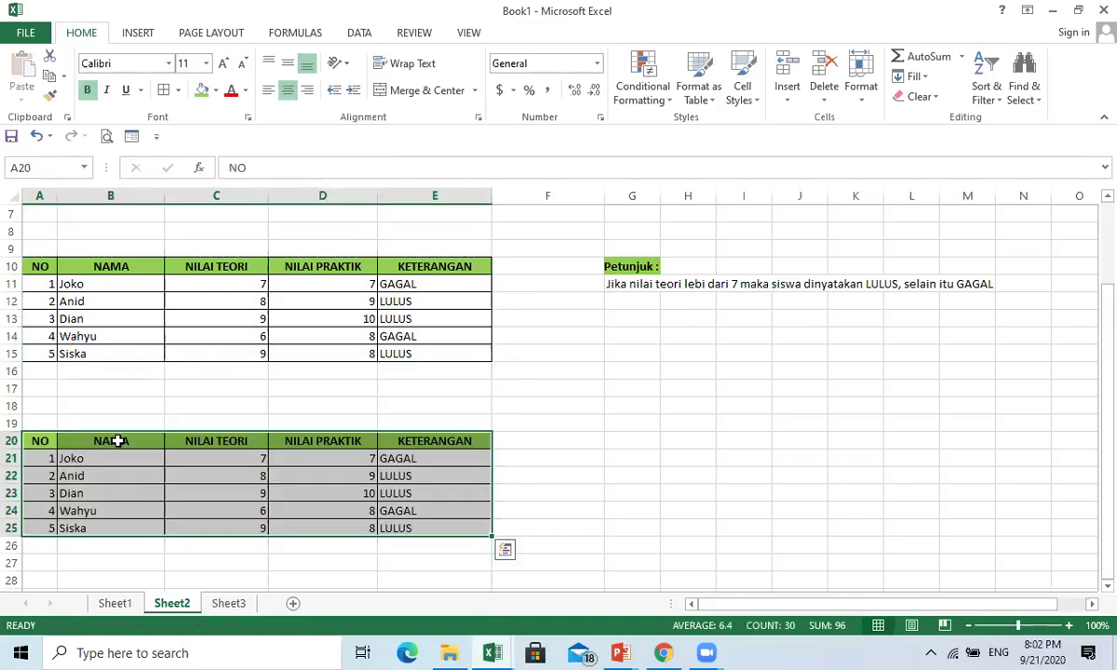
Replace the NILAI TEORI header in C20 of the third table with GAJI
{"action": "left_click", "coordinate": [250, 440]}
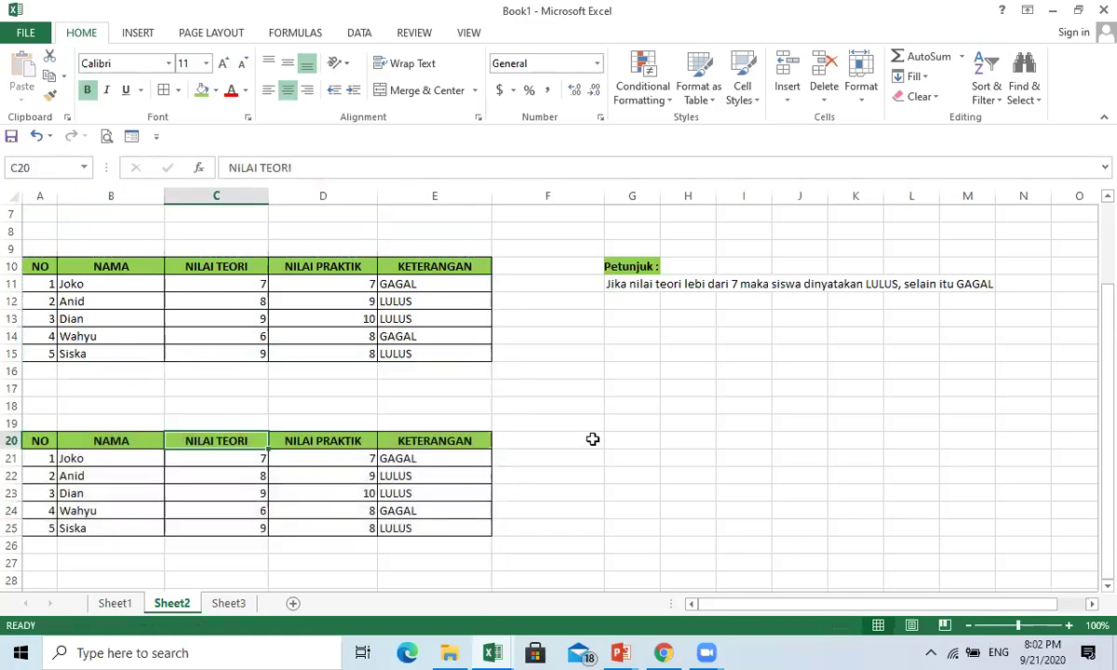
{"action": "type", "text": "GA"}
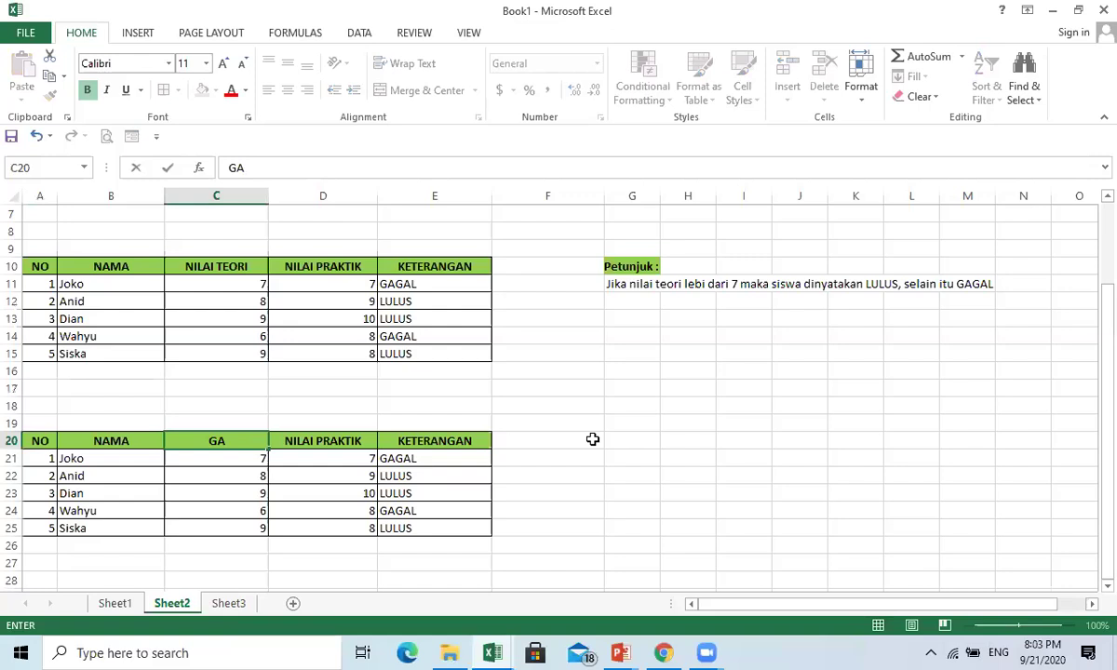
{"action": "type", "text": "JI"}
{"action": "key", "text": "Tab"}
Clear the headers and contents of D20:E25 in the third table
{"action": "key", "text": "shift+Right"}
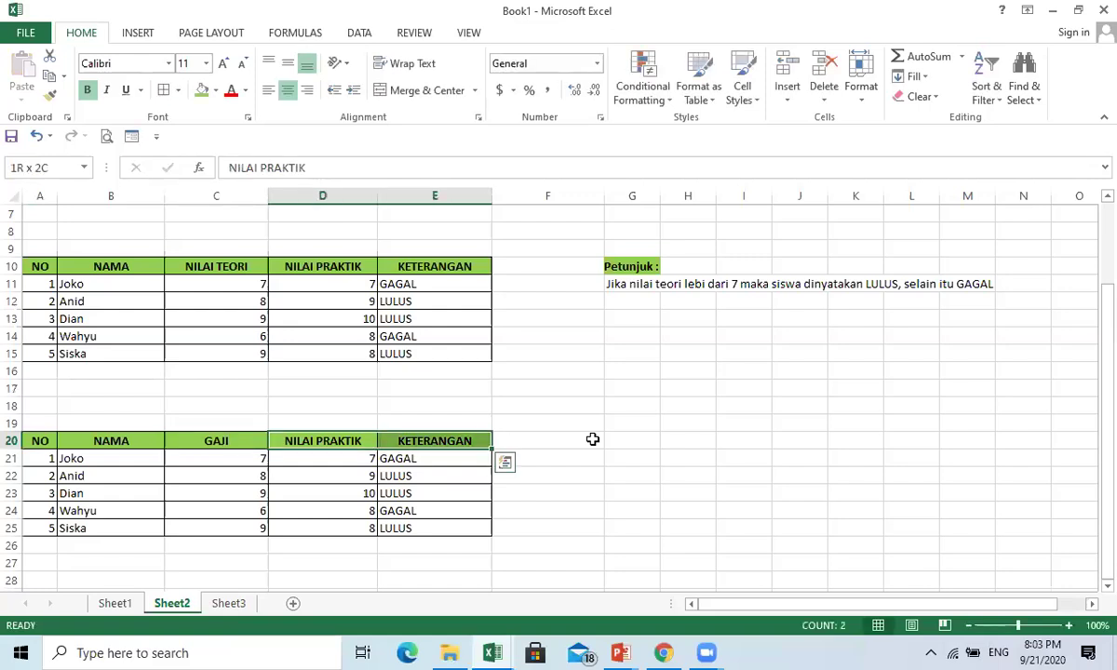
{"action": "key", "text": "shift+Down"}
{"action": "key", "text": "shift+Down"}
{"action": "key", "text": "shift+Down"}
{"action": "key", "text": "shift+Down"}
{"action": "key", "text": "shift+Down"}
{"action": "key", "text": "Delete"}
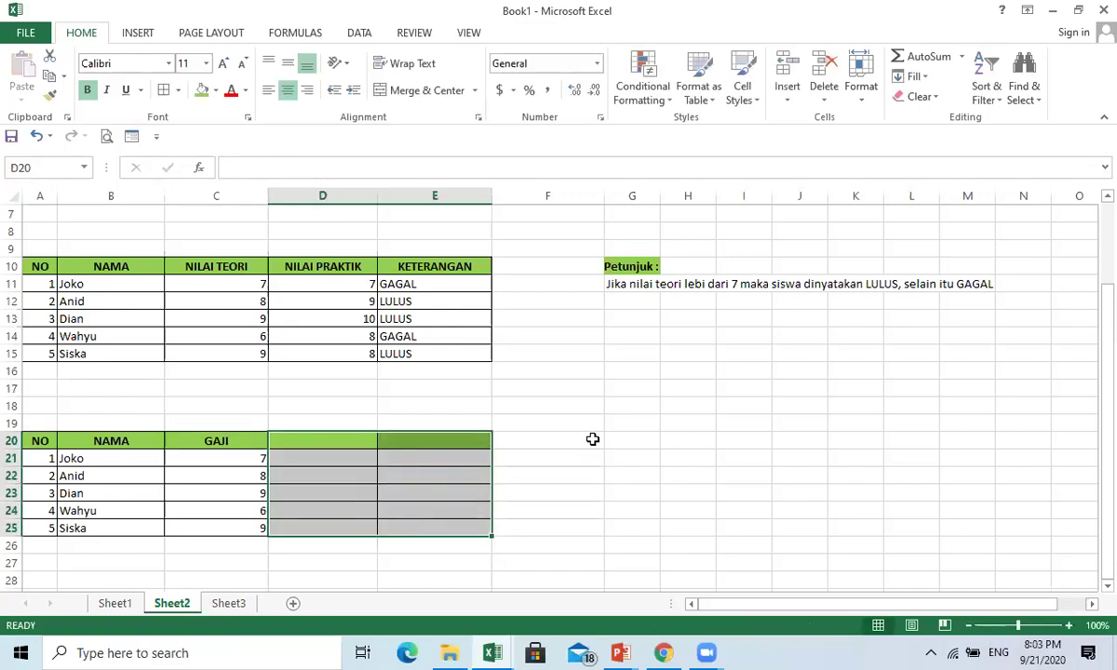
Clear the copied theory scores from C21:C25 in the third table
{"action": "key", "text": "Left"}
{"action": "key", "text": "Down"}
{"action": "key", "text": "shift+Down"}
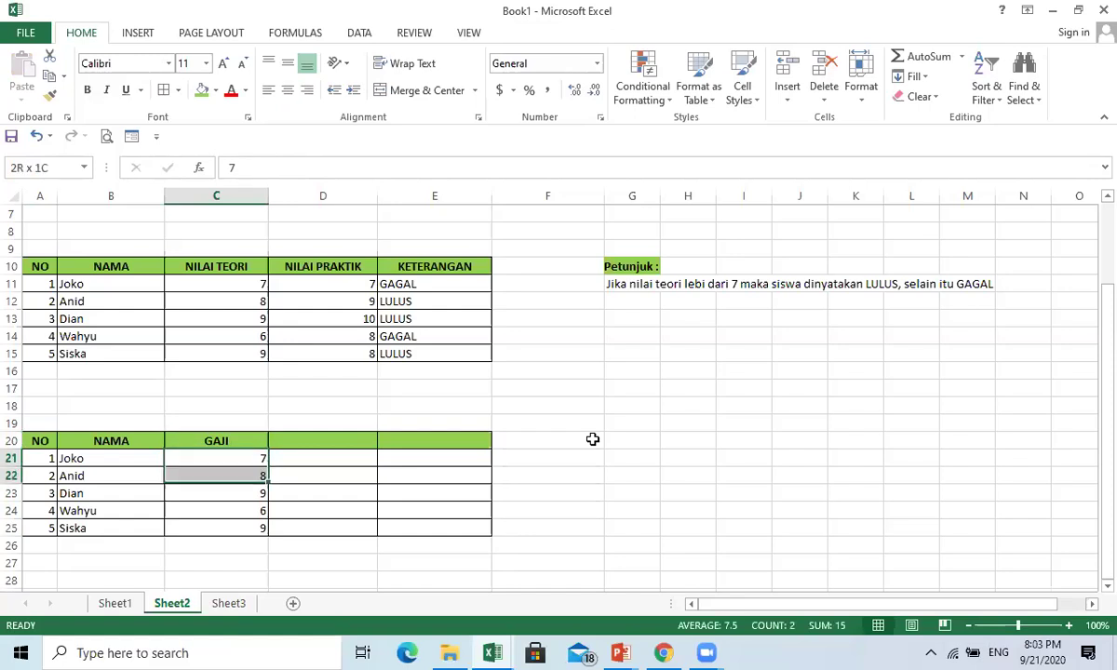
{"action": "key", "text": "shift+Down"}
{"action": "key", "text": "shift+Down"}
{"action": "key", "text": "shift+Down"}
{"action": "key", "text": "Delete"}
Set the third table's headers in C20:E20 to GOL, GAJI and PREMI
{"action": "key", "text": "Up"}
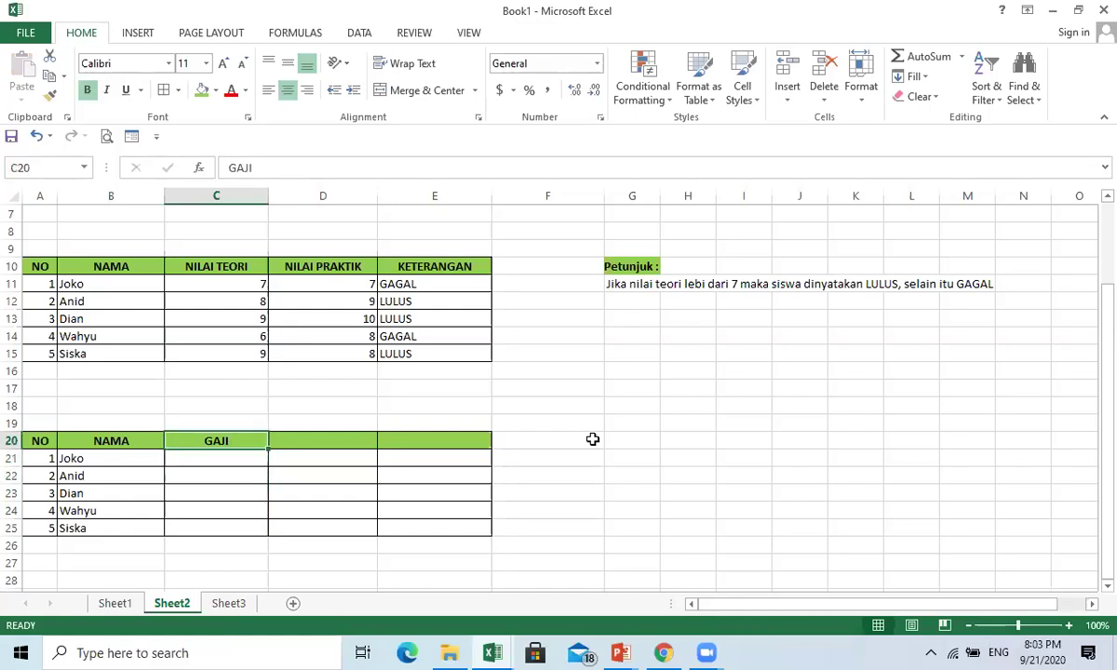
{"action": "type", "text": "gaji"}
{"action": "key", "text": "BackSpace"}
{"action": "key", "text": "BackSpace"}
{"action": "key", "text": "BackSpace"}
{"action": "key", "text": "BackSpace"}
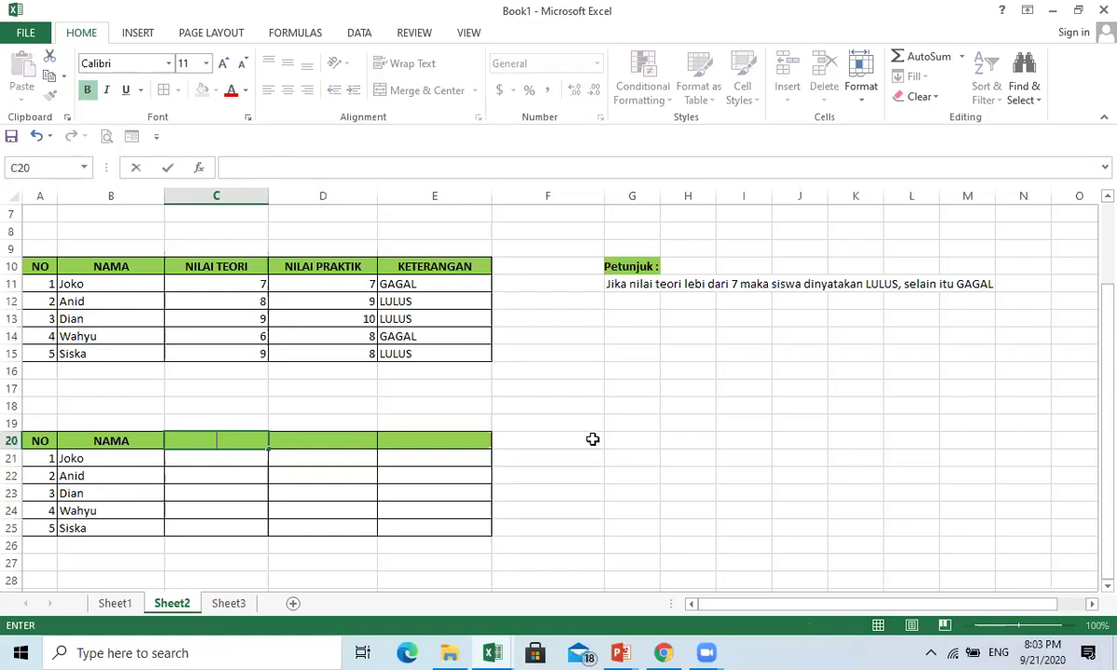
{"action": "type", "text": "GOL"}
{"action": "key", "text": "Tab"}
{"action": "type", "text": "GAJI"}
{"action": "key", "text": "Tab"}
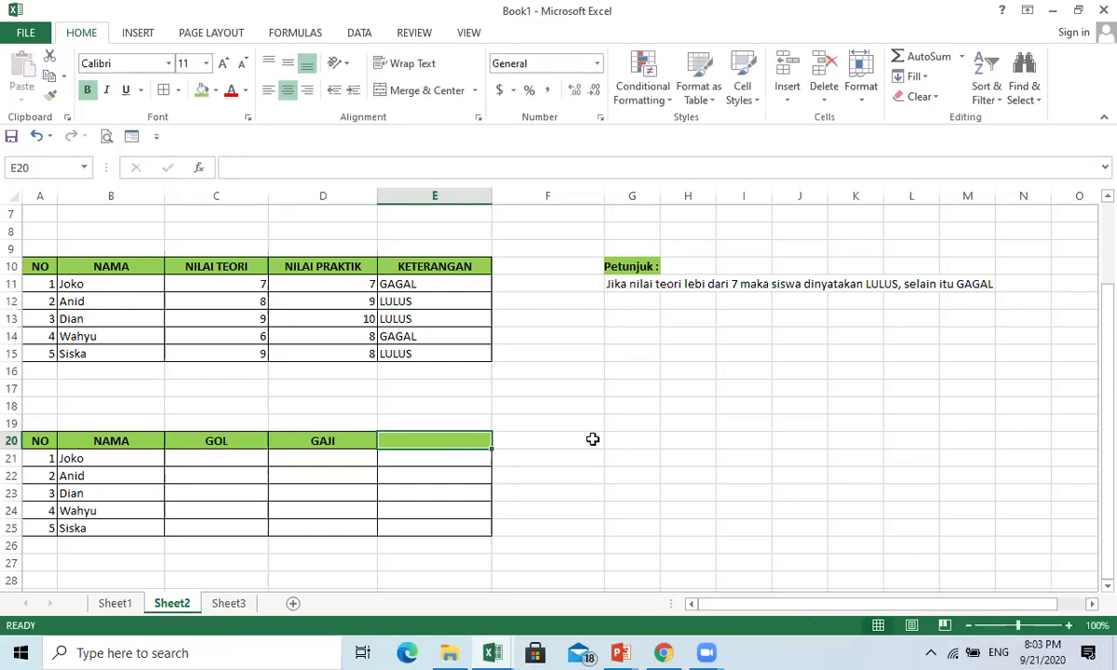
{"action": "type", "text": "PRE"}
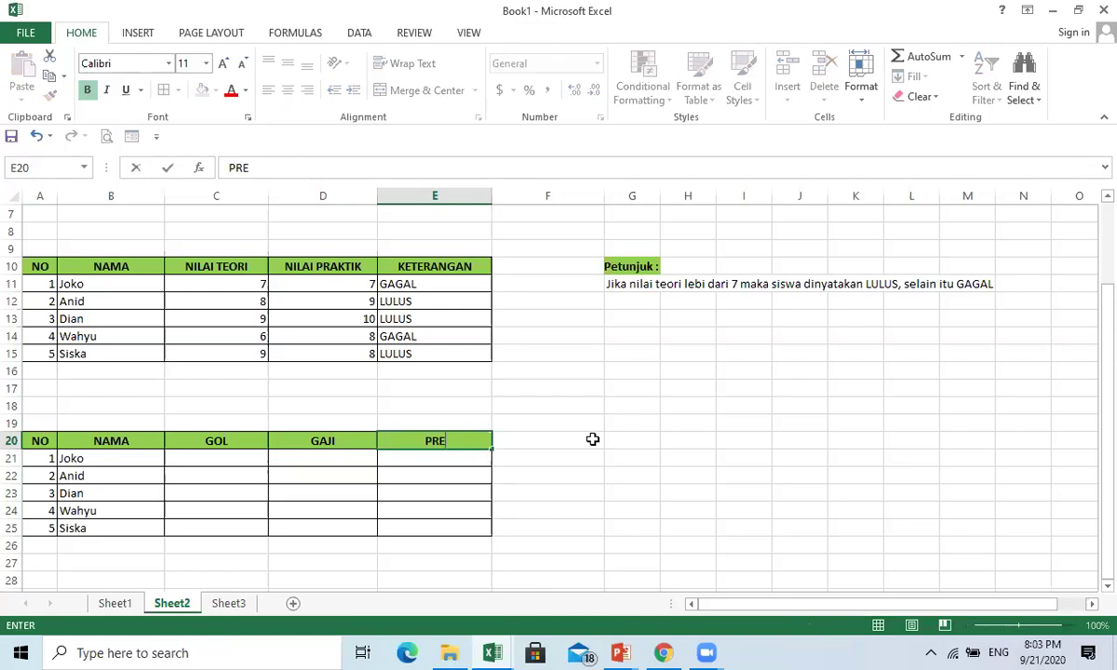
{"action": "type", "text": "MI"}
{"action": "key", "text": "Return"}
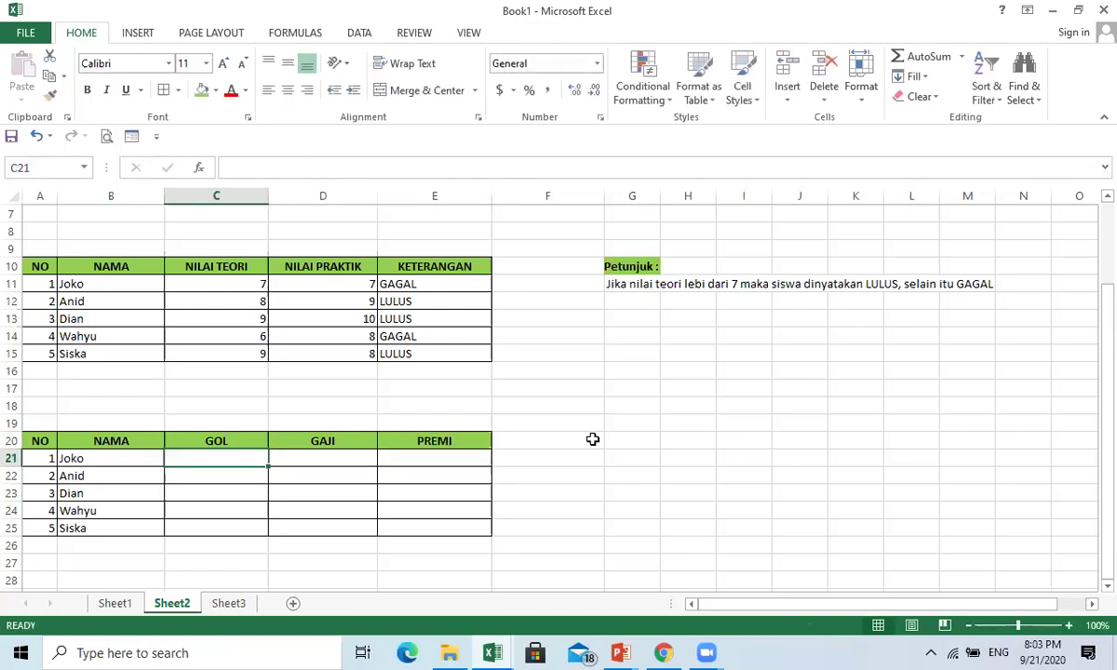
Fill the GOL column C21:C25 of the third table with 1, 3, 2, 1 and 3
{"action": "type", "text": "1"}
{"action": "key", "text": "Return"}
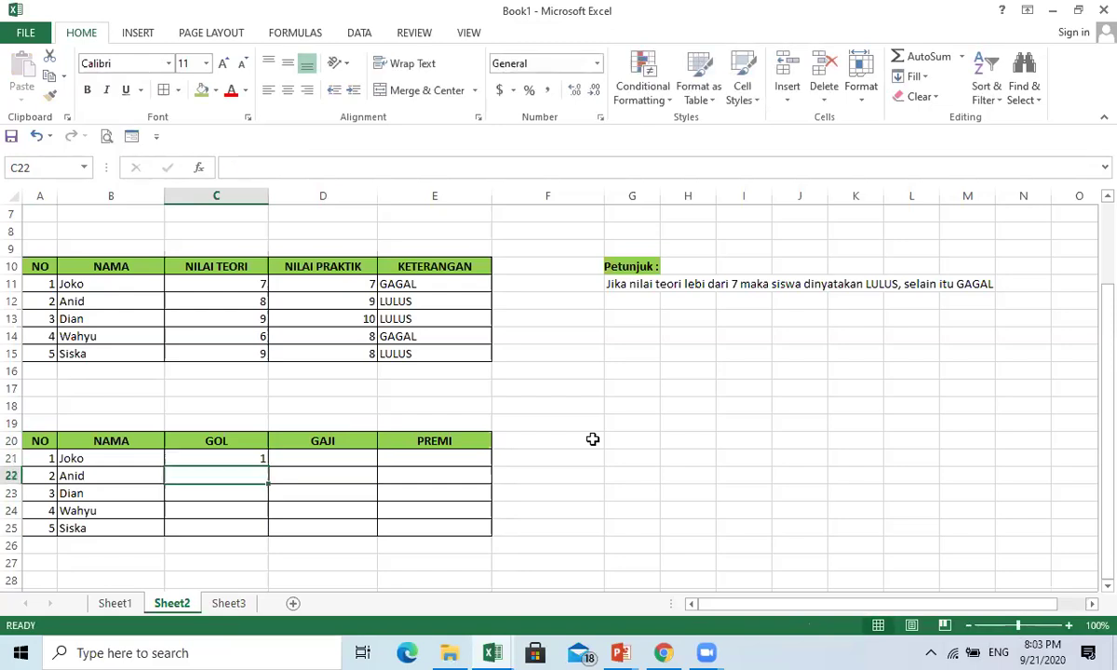
{"action": "type", "text": "3"}
{"action": "key", "text": "Return"}
{"action": "type", "text": "2"}
{"action": "key", "text": "Return"}
{"action": "type", "text": "1"}
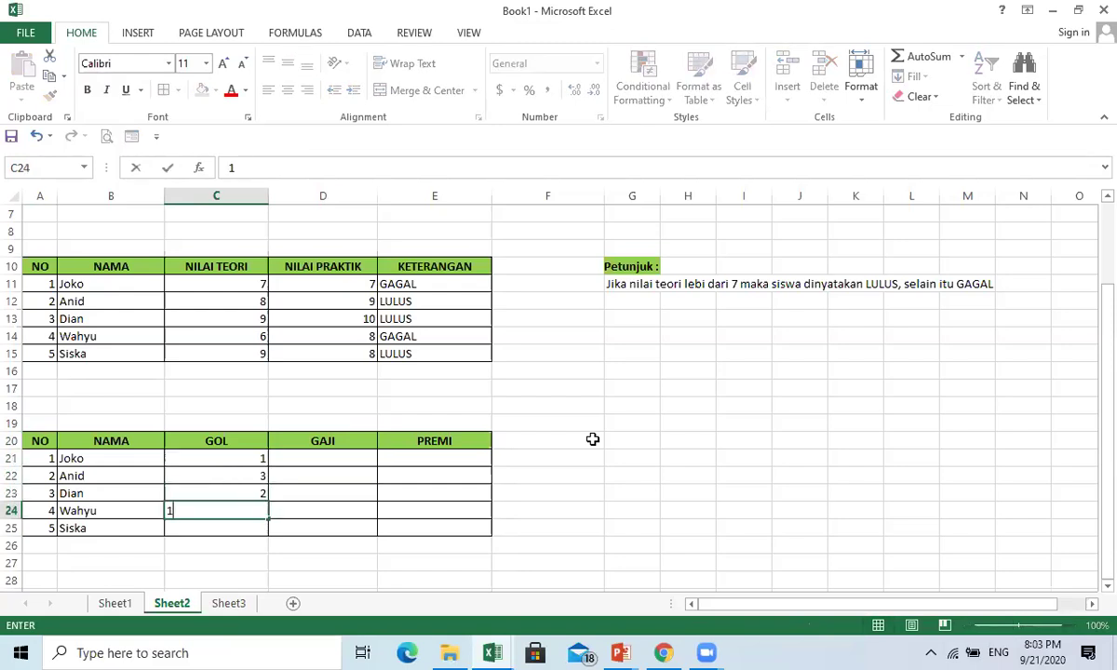
{"action": "key", "text": "Return"}
{"action": "type", "text": "3"}
{"action": "key", "text": "Tab"}
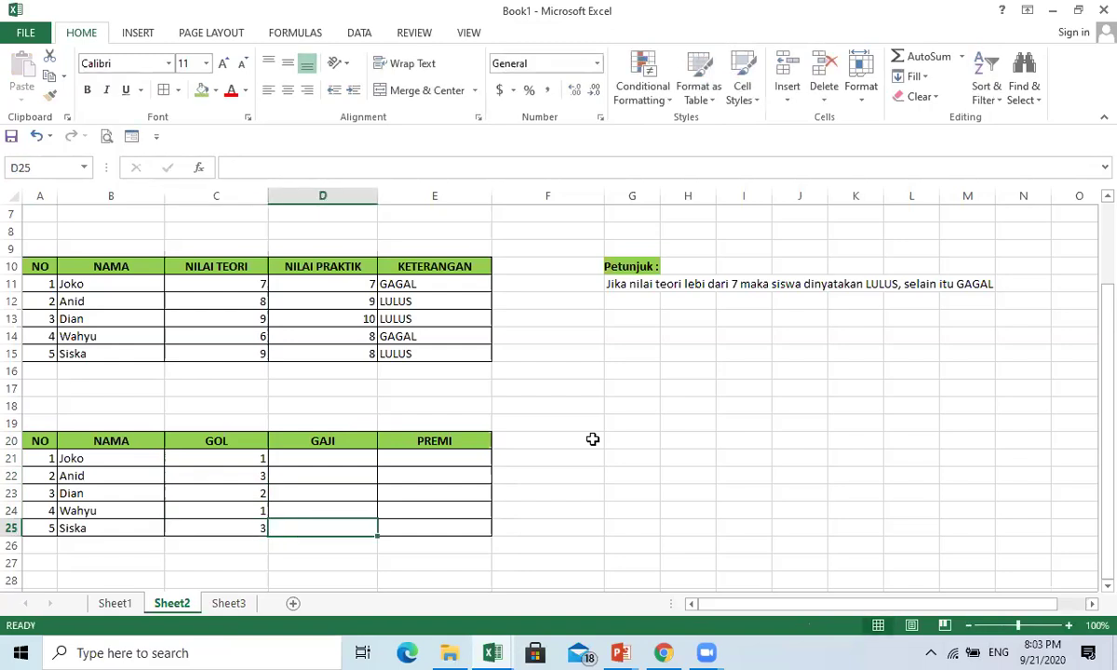
{"action": "key", "text": "Tab"}
Add the heading Petunjuk in G20 beside the third table
{"action": "left_click", "coordinate": [633, 441]}
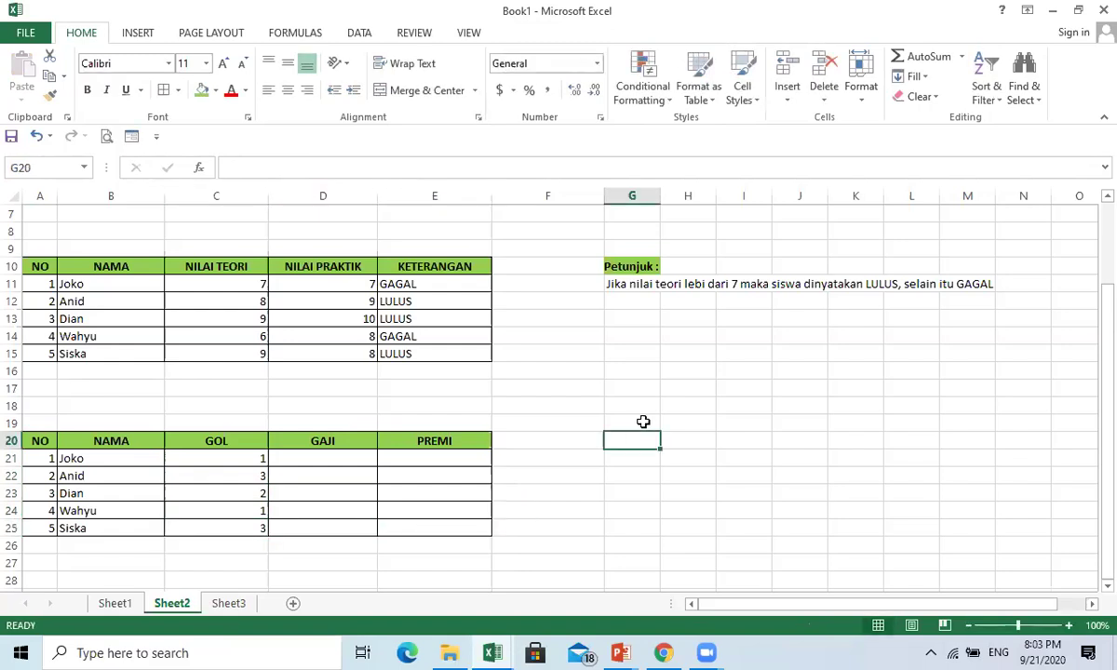
{"action": "type", "text": "pETUNJUK"}
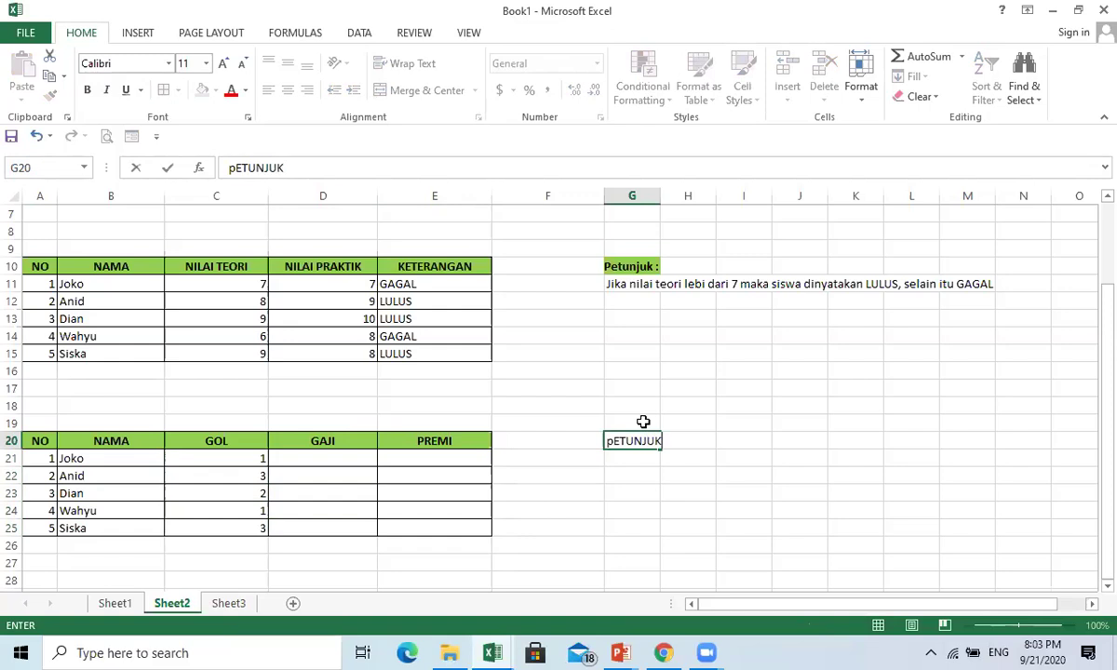
{"action": "key", "text": "Return"}
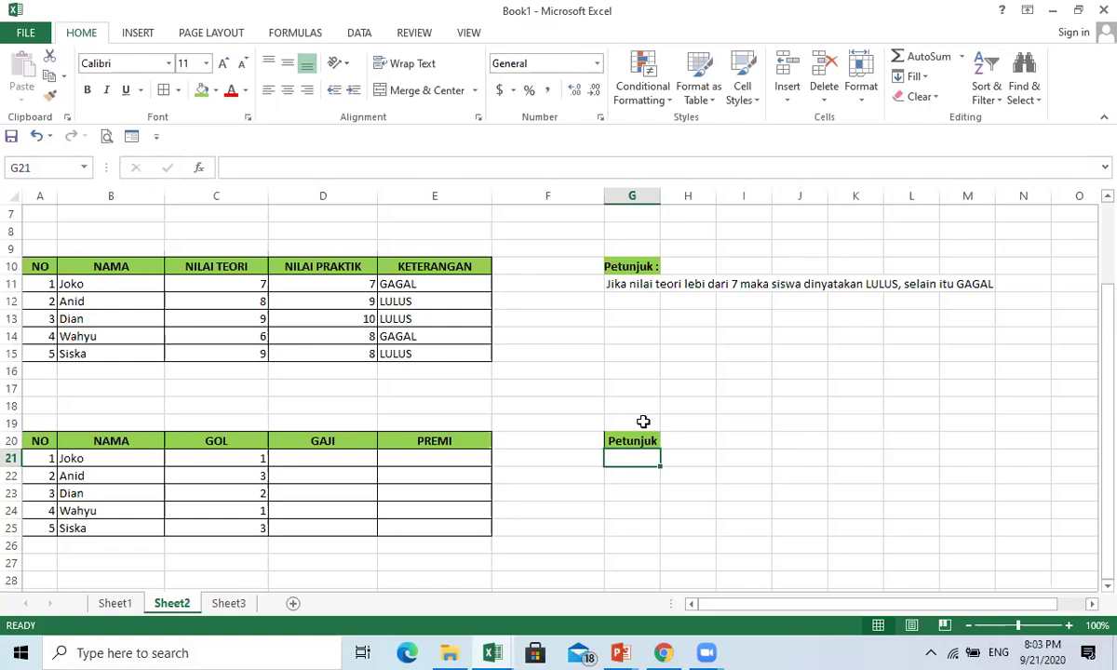
Enter the first salary rule in G21: "Jika gol 1, maka gaji sebesar 2.500.000"
{"action": "type", "text": "Jika gol 1"}
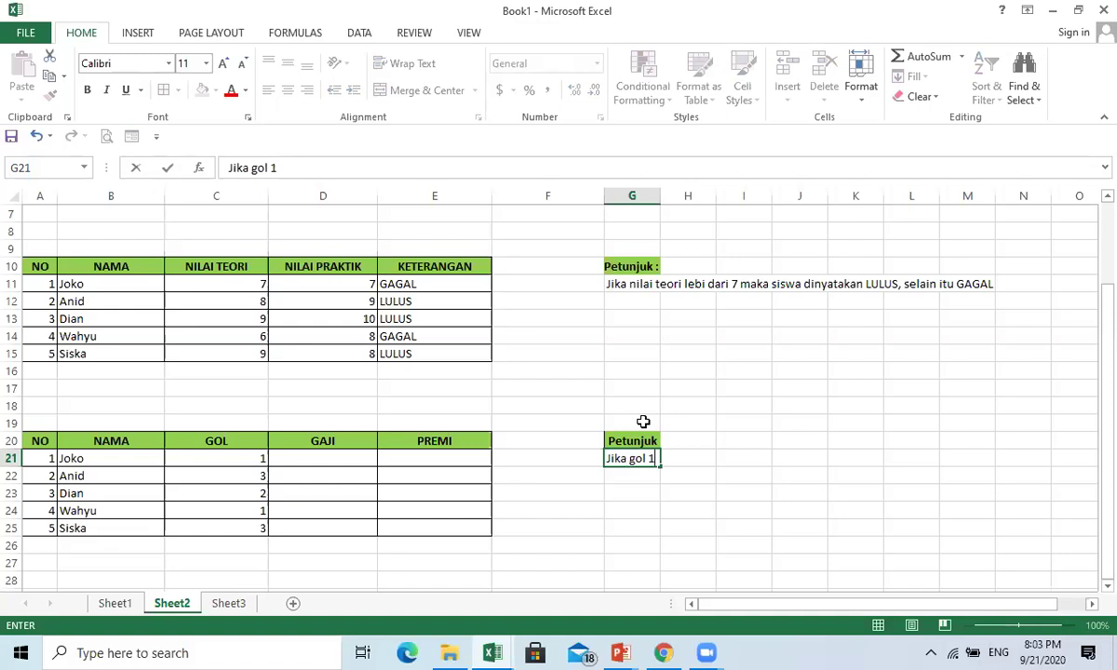
{"action": "type", "text": ", maka gaji "}
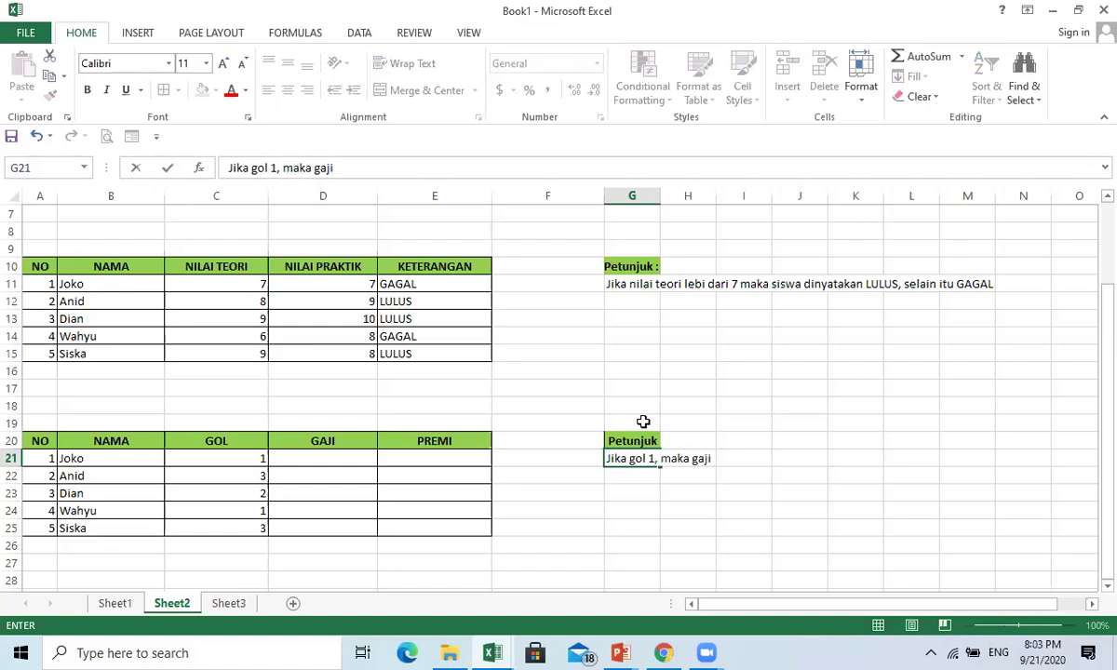
{"action": "type", "text": "sebesar 2"}
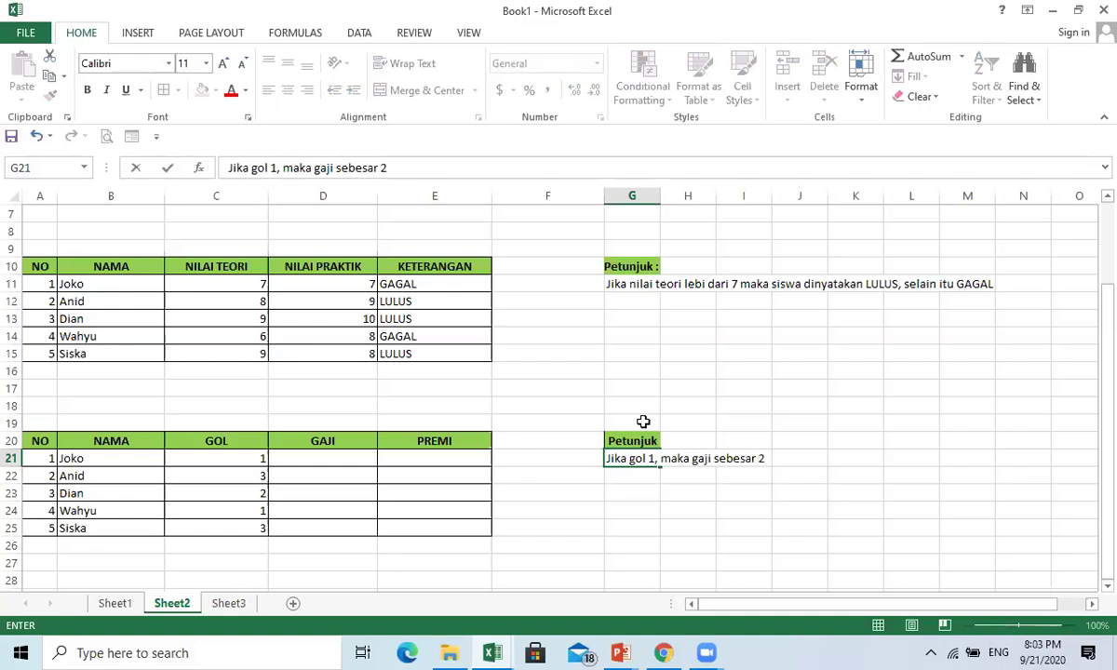
{"action": "type", "text": ".500.000"}
{"action": "key", "text": "Return"}
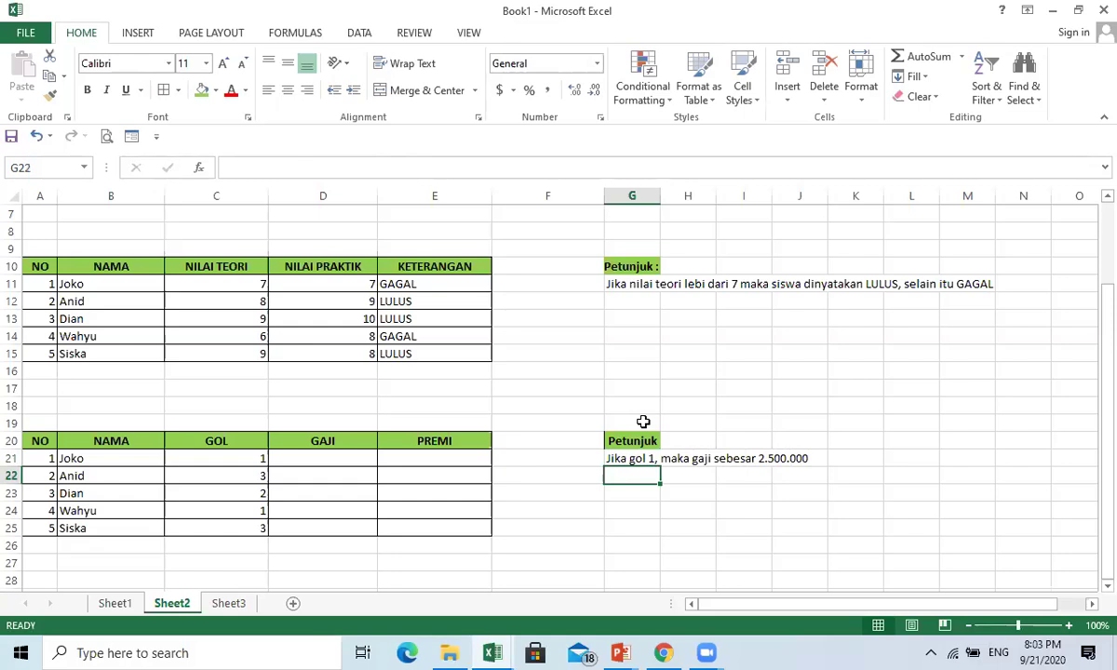
Add matching salary rules for gol 2 with 3.000.000 in G22 and gol 3 with 3.500.000 in G23
{"action": "type", "text": "Jika gol"}
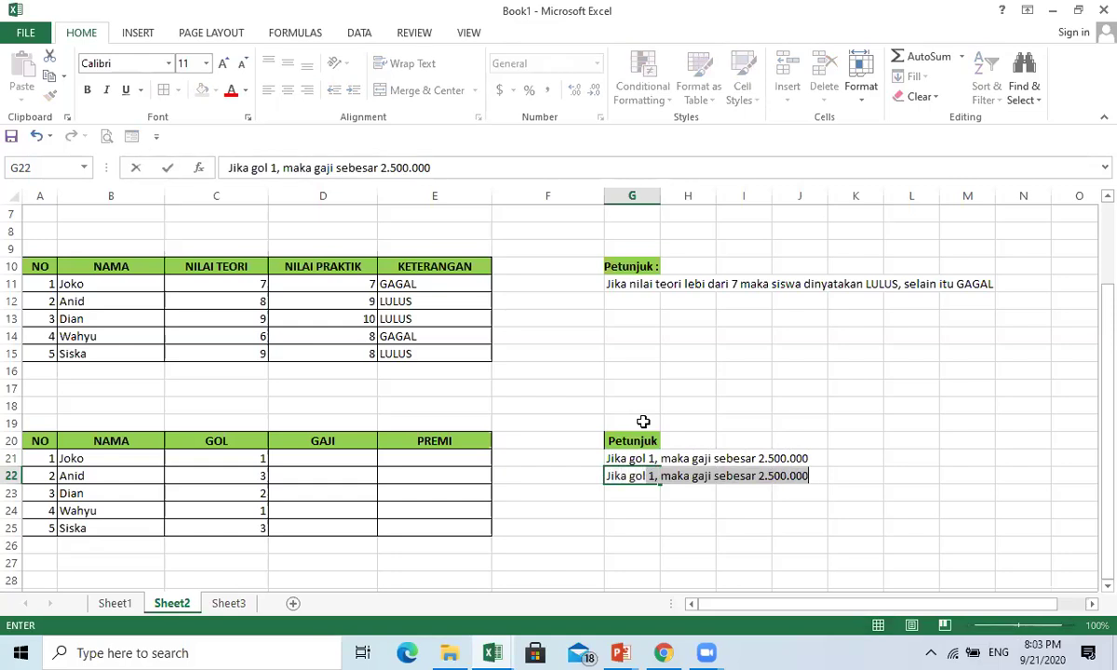
{"action": "type", "text": "2, maka gaji sebesar 3.000.000"}
{"action": "key", "text": "Return"}
{"action": "type", "text": "Jika gol 3, maka gaji sebesar 3.500.00"}
{"action": "key", "text": "Return"}
{"action": "key", "text": "Up"}
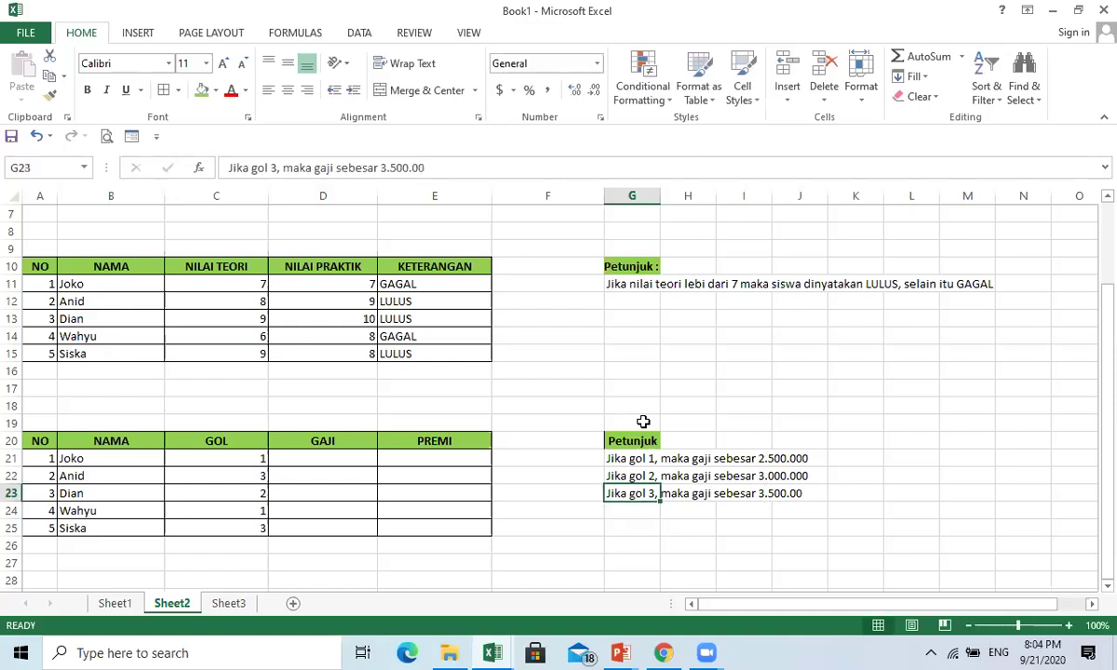
{"action": "key", "text": "F2"}
{"action": "type", "text": "0"}
{"action": "key", "text": "Return"}
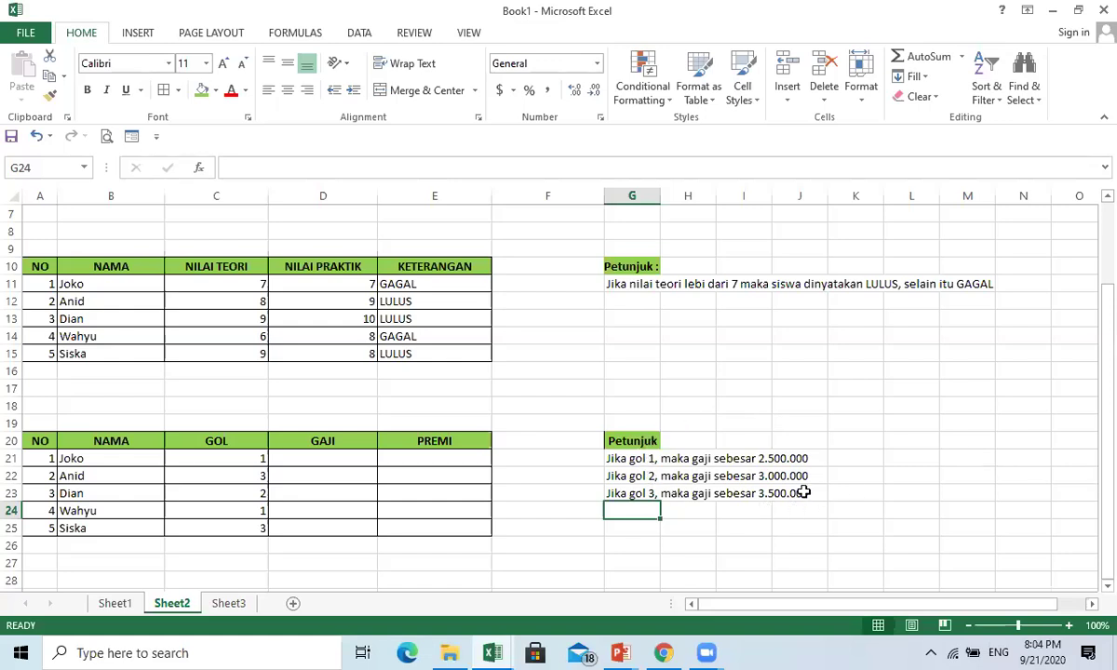
Enter the nested salary formula =IF(C21=1,2500000,IF(C21=2,3000000,3500000)) in D21
{"action": "left_click", "coordinate": [360, 455]}
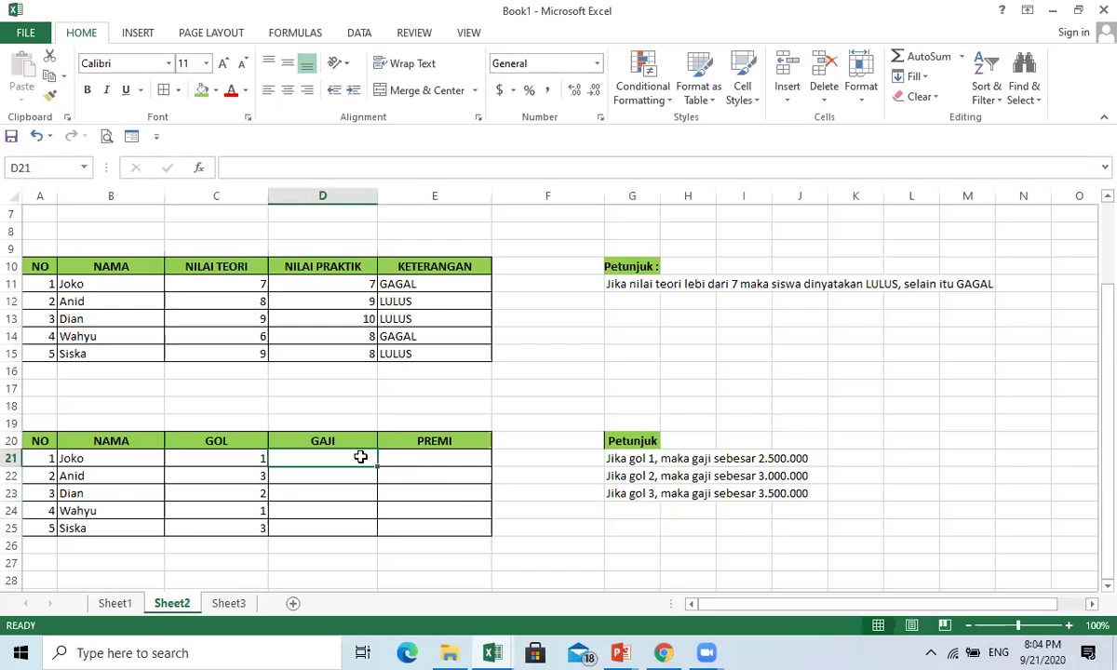
{"action": "type", "text": "=if("}
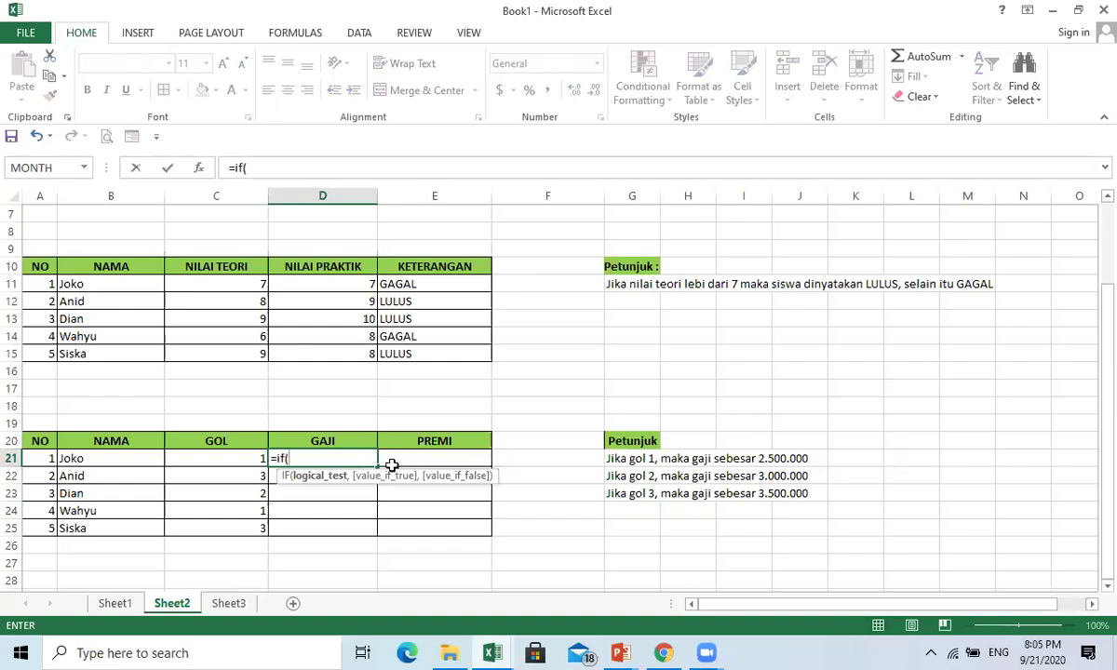
{"action": "left_click", "coordinate": [238, 457]}
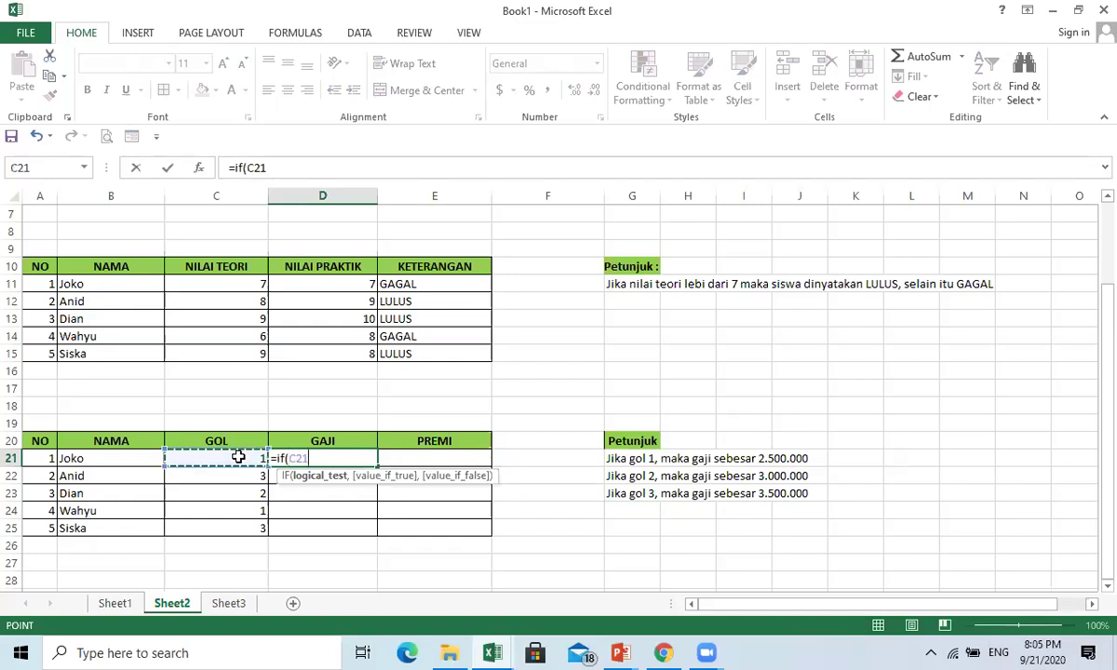
{"action": "type", "text": "="}
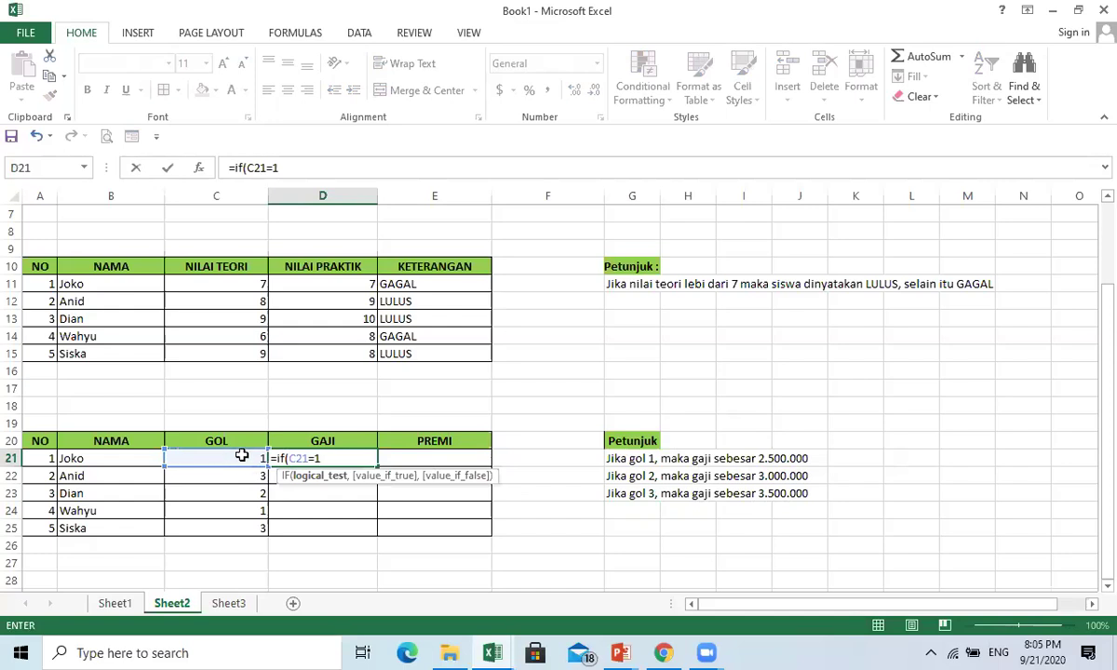
{"action": "type", "text": "1,"}
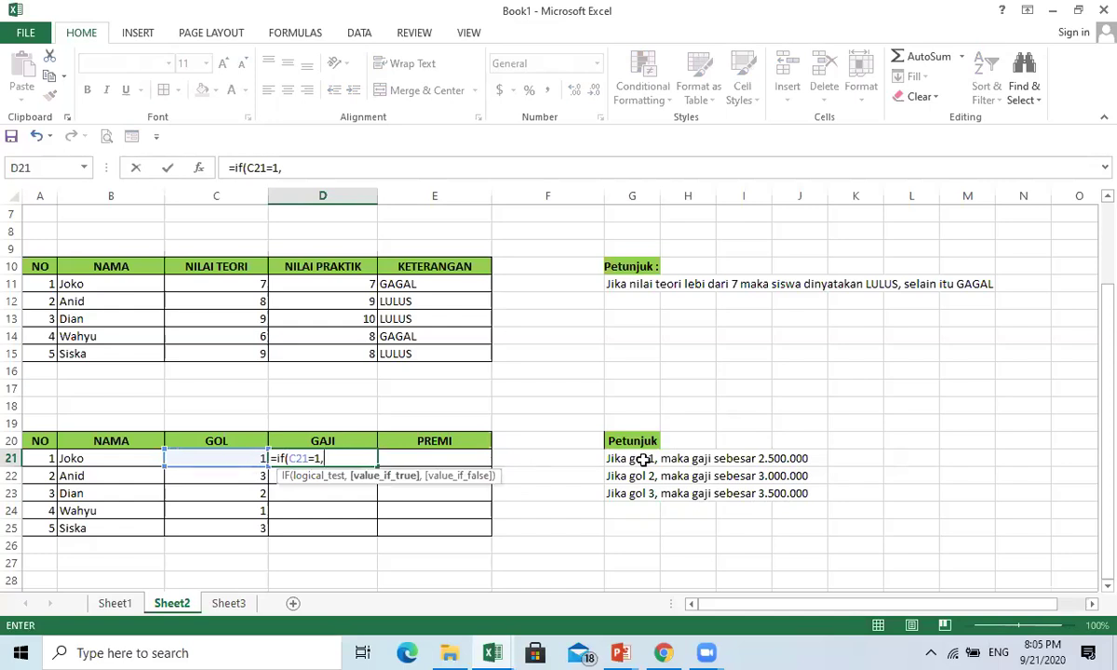
{"action": "type", "text": "2500000"}
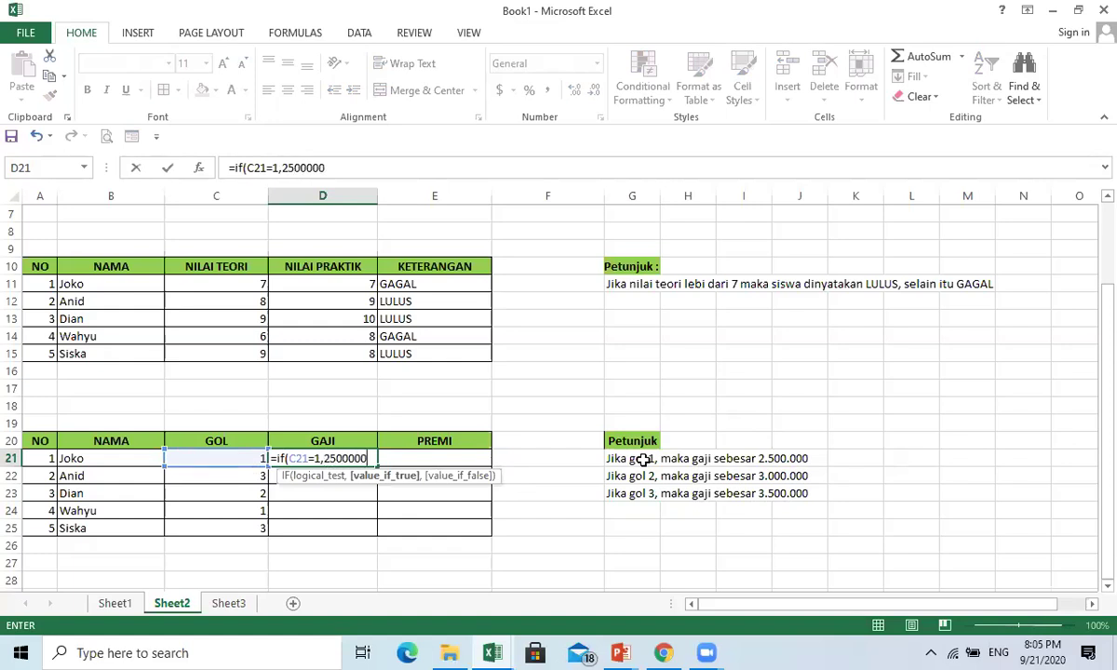
{"action": "type", "text": ",if("}
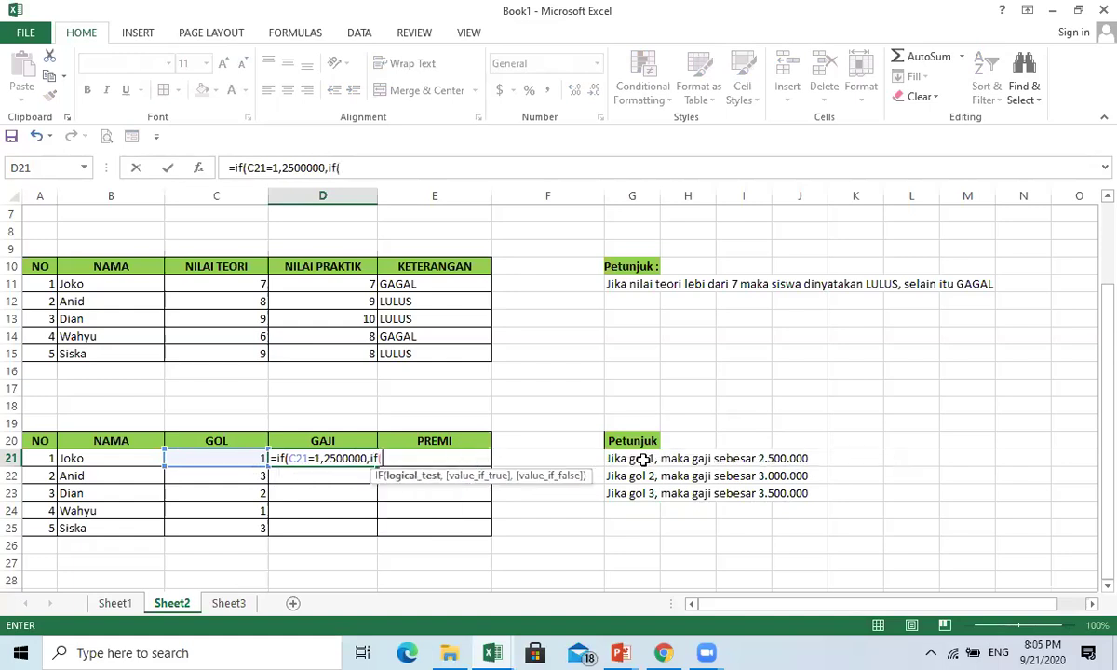
{"action": "left_click", "coordinate": [240, 457]}
{"action": "type", "text": "=2"}
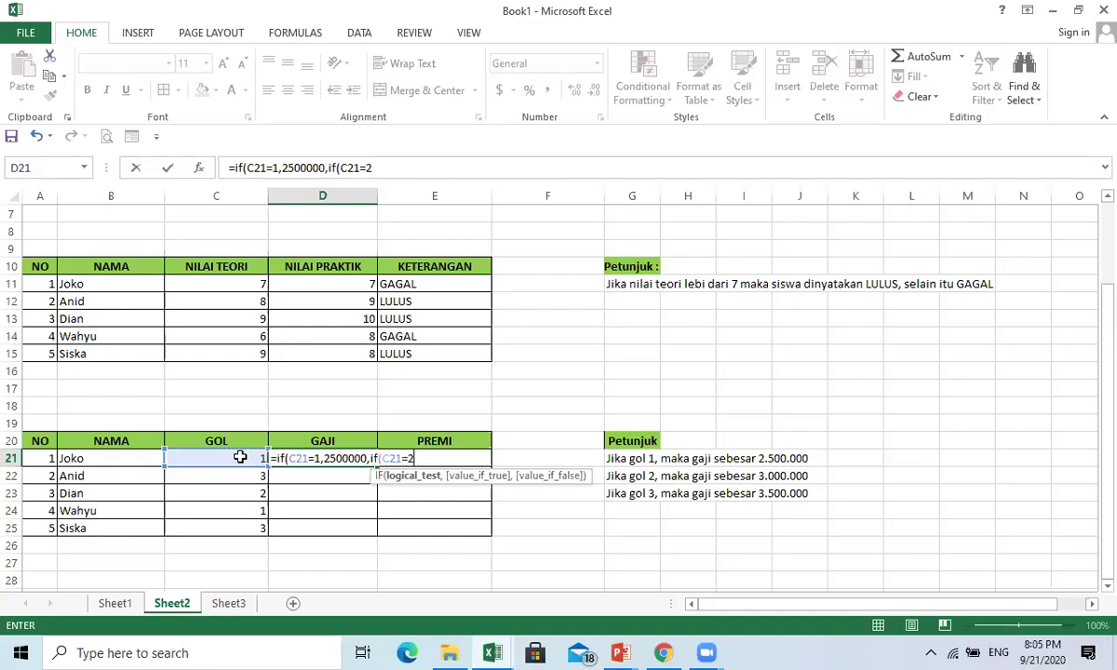
{"action": "type", "text": ","}
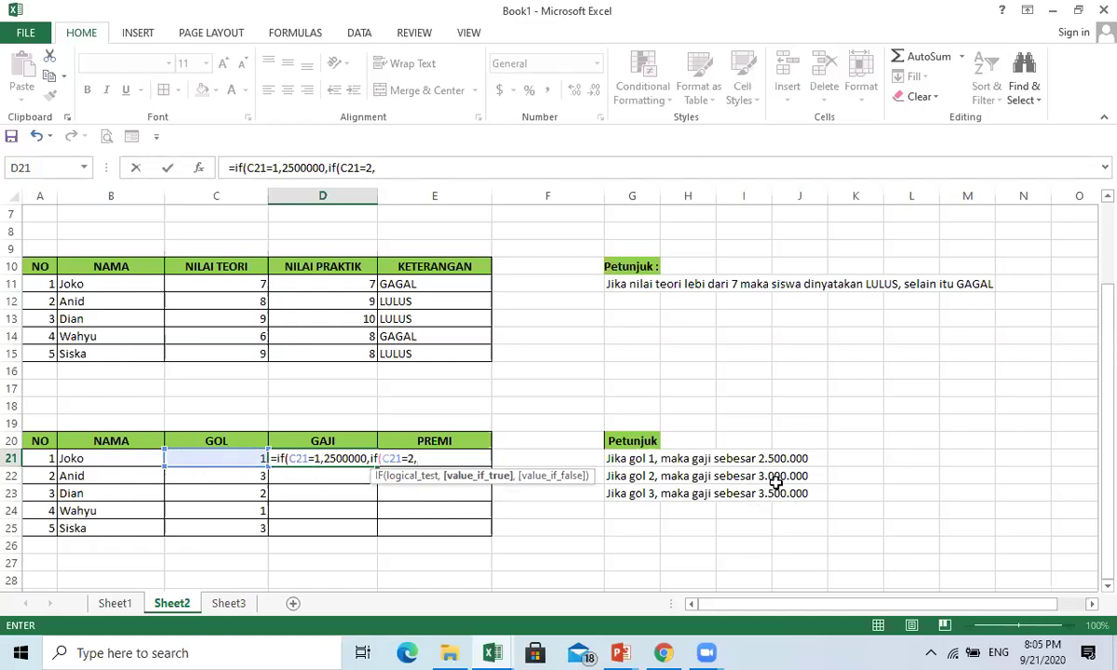
{"action": "type", "text": "3000000,"}
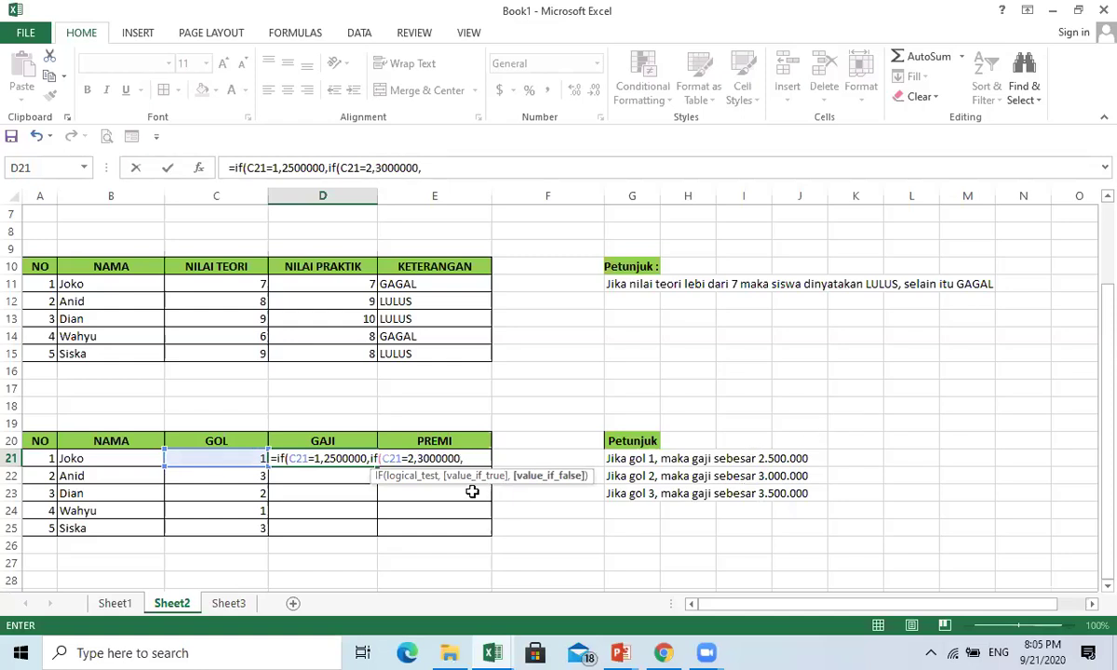
{"action": "type", "text": "3500000"}
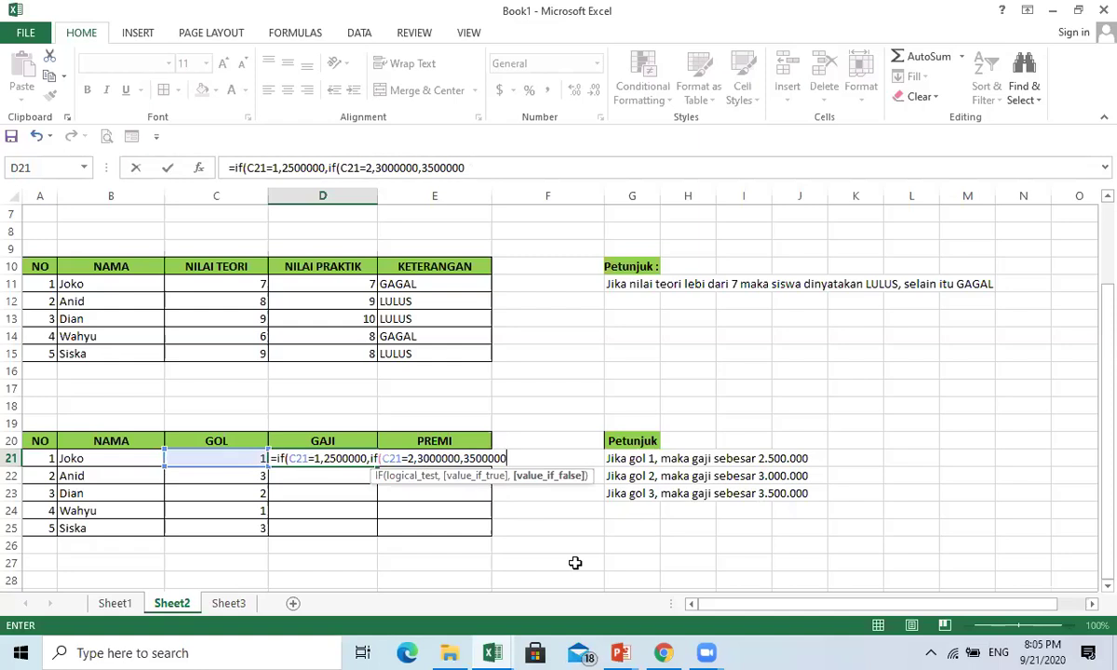
{"action": "type", "text": "))"}
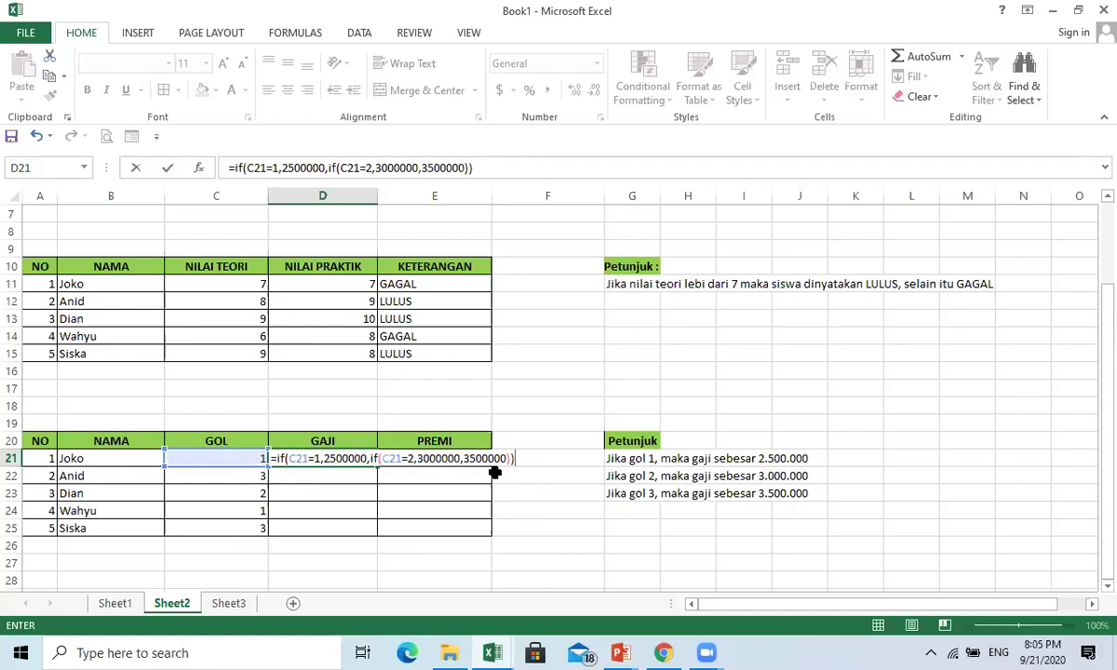
{"action": "key", "text": "Return"}
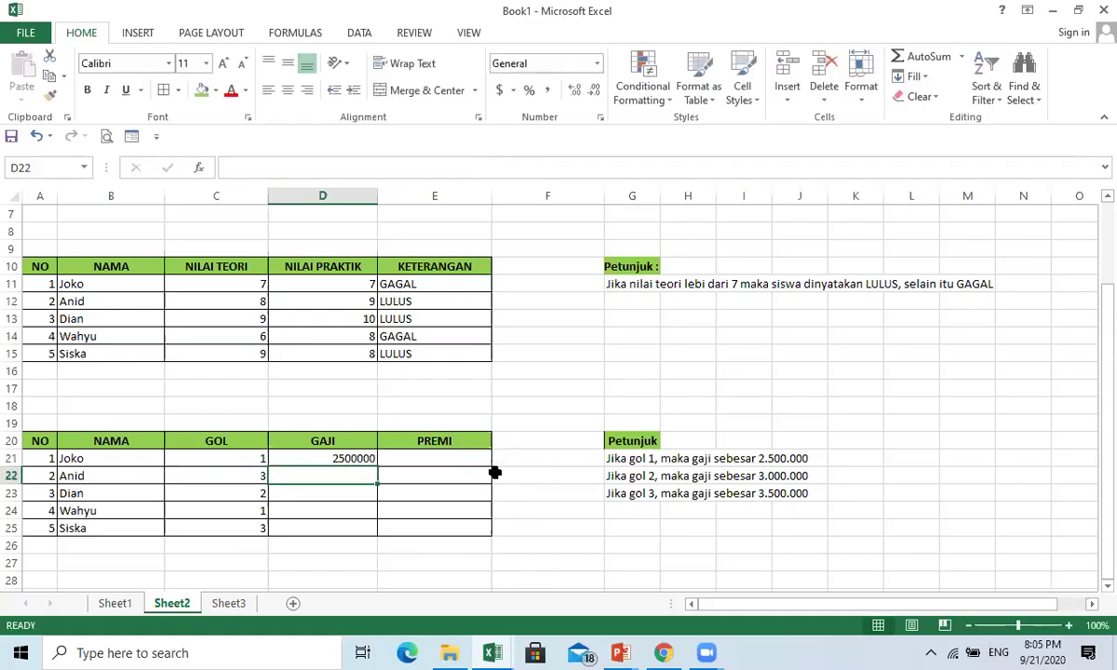
Fill the GAJI formula from D21 down to D25, then select the first PREMI cell, E21
{"action": "left_click", "coordinate": [369, 457]}
{"action": "mouse_move", "coordinate": [380, 465]}
{"action": "left_mouse_down"}
{"action": "mouse_move", "coordinate": [387, 510]}
{"action": "mouse_move", "coordinate": [387, 456]}
{"action": "left_mouse_up"}
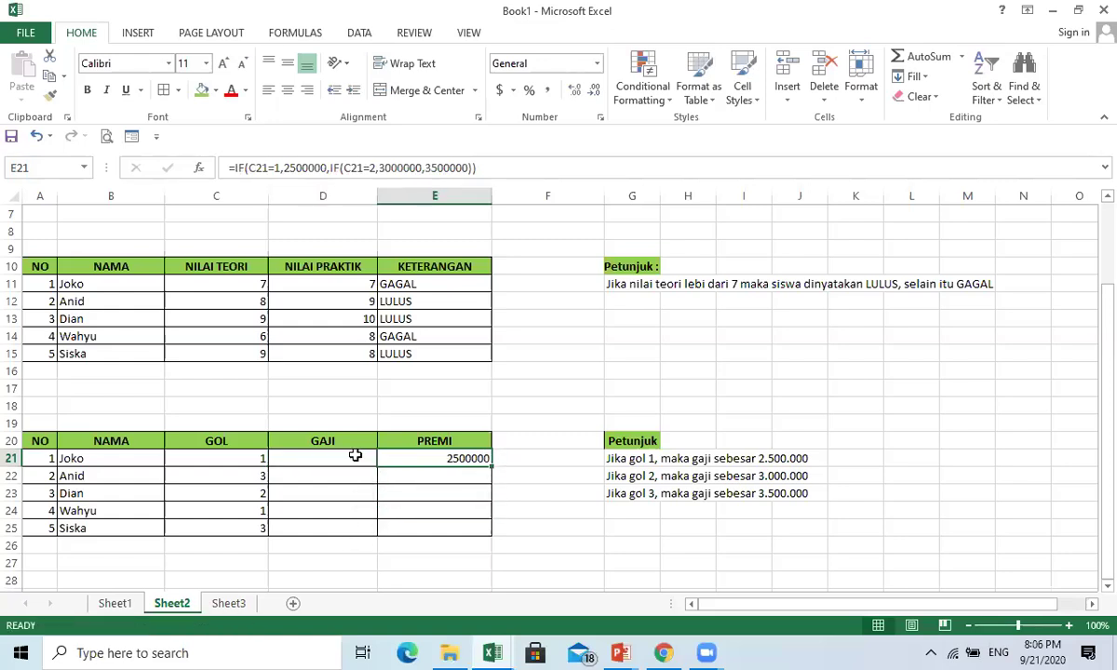
{"action": "key", "text": "ctrl+z"}
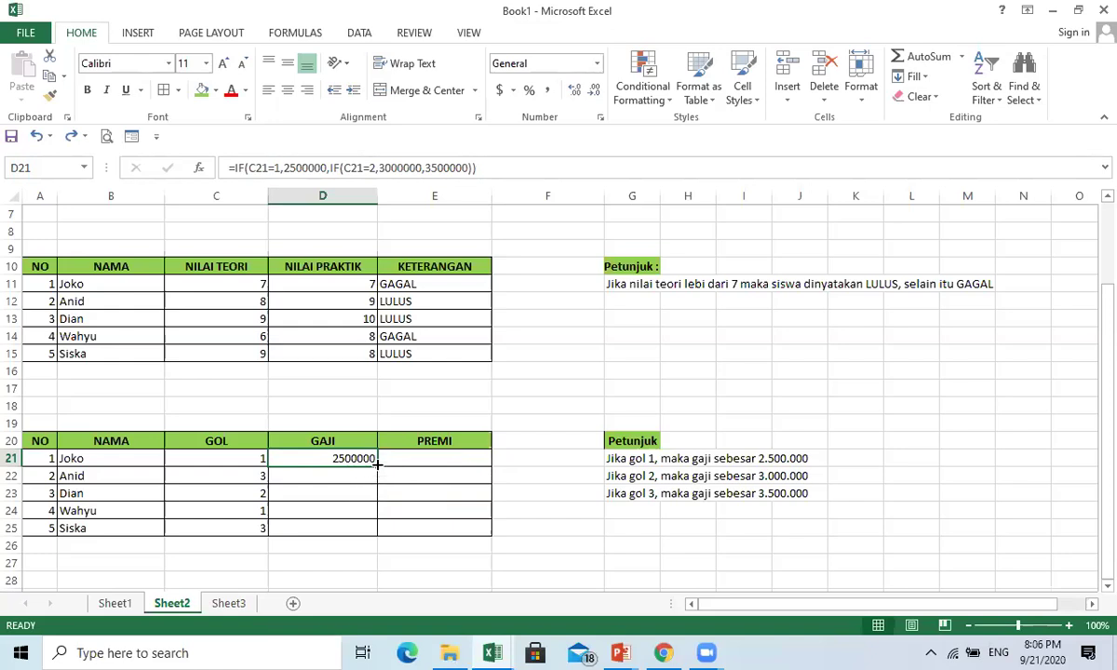
{"action": "left_click_drag", "start_coordinate": [376, 467], "coordinate": [376, 539]}
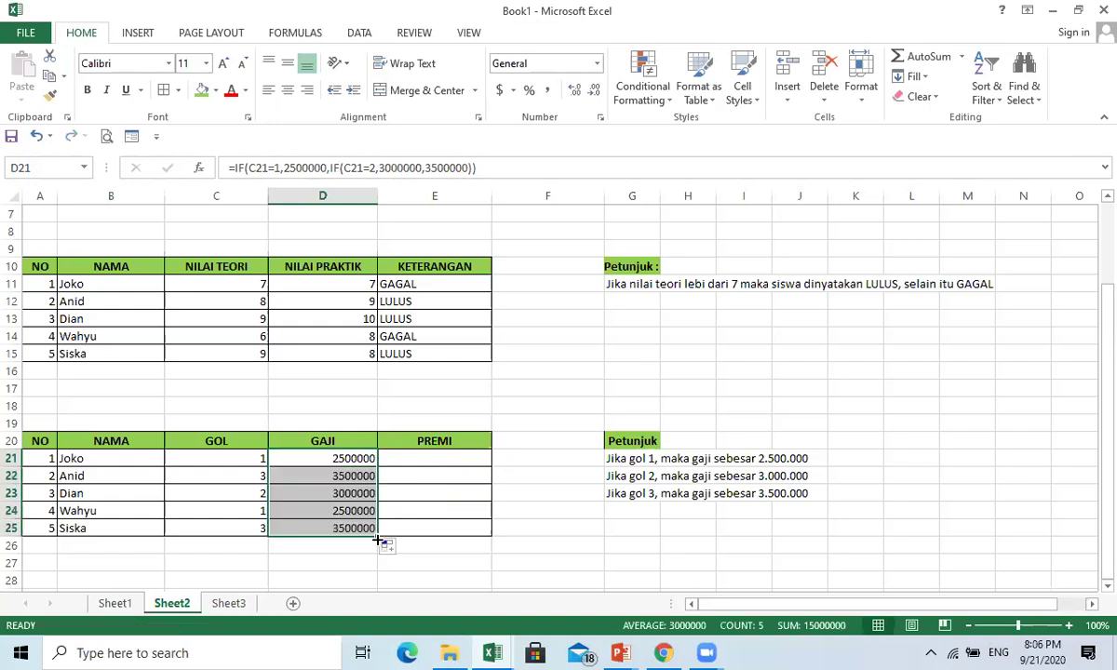
{"action": "left_click", "coordinate": [430, 458]}
{"action": "scroll", "coordinate": [493, 494], "scroll_direction": "down", "scroll_amount": 1}
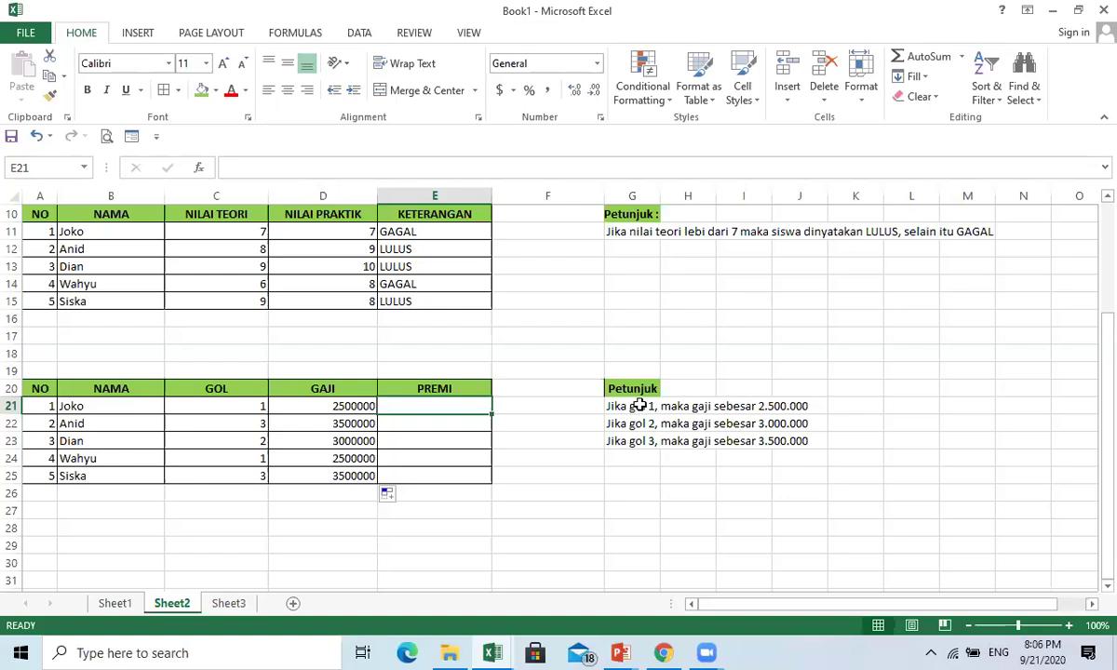
Enter the first premium rule in G25: "Jika gol 1, maka premi sebesar 100000"
{"action": "left_click", "coordinate": [629, 478]}
{"action": "type", "text": "Ji"}
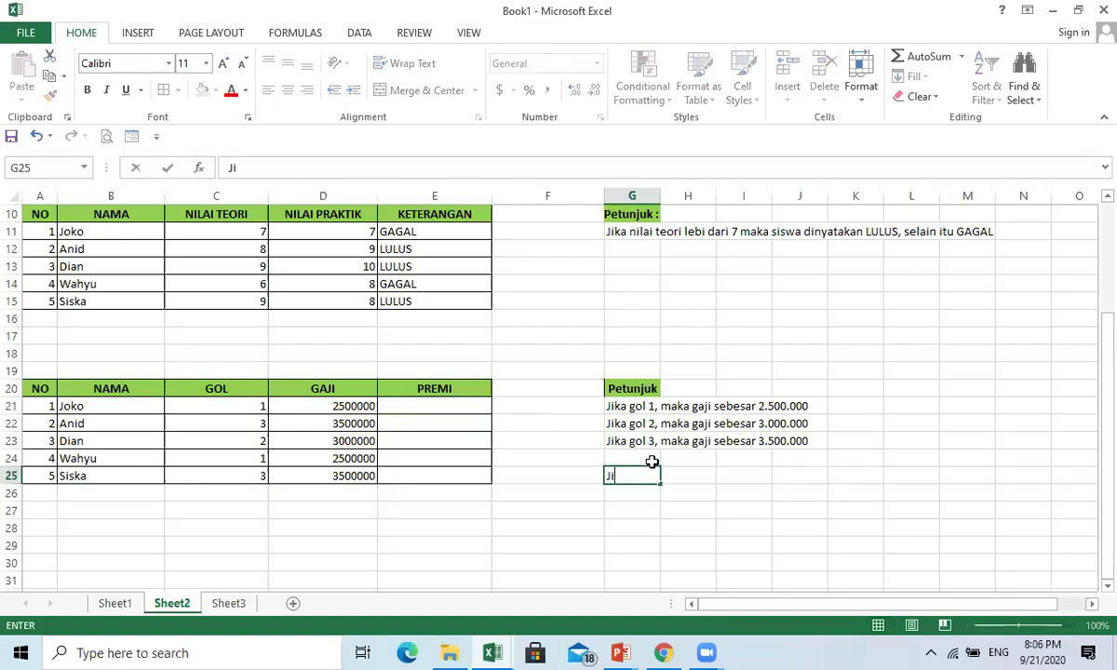
{"action": "type", "text": "ka gol"}
{"action": "type", "text": " 1, premi"}
{"action": "type", "text": " diber"}
{"action": "key", "text": "BackSpace"}
{"action": "key", "text": "BackSpace"}
{"action": "key", "text": "BackSpace"}
{"action": "key", "text": "BackSpace"}
{"action": "key", "text": "BackSpace"}
{"action": "key", "text": "BackSpace"}
{"action": "key", "text": "BackSpace"}
{"action": "key", "text": "BackSpace"}
{"action": "key", "text": "BackSpace"}
{"action": "key", "text": "BackSpace"}
{"action": "key", "text": "BackSpace"}
{"action": "type", "text": "maka prem"}
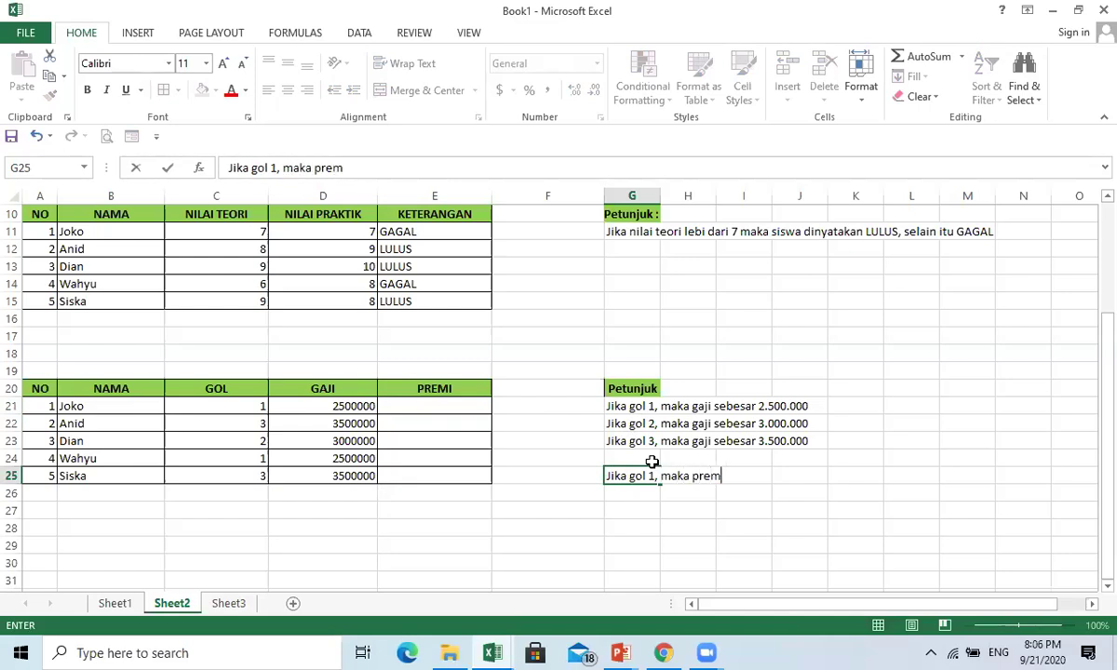
{"action": "type", "text": "i sebesar"}
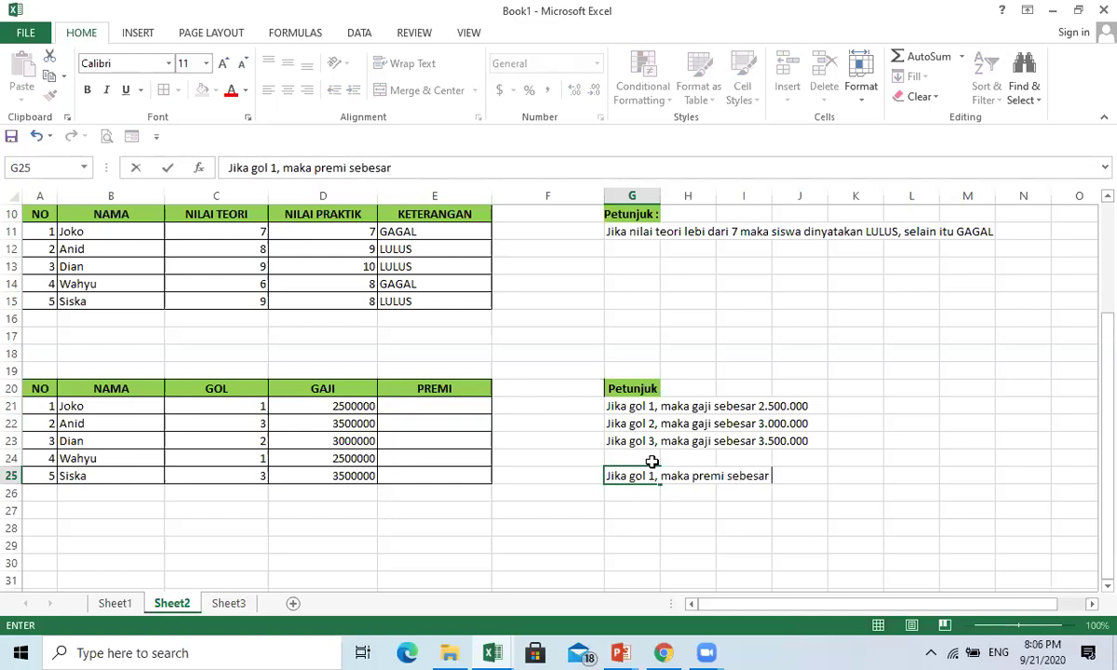
{"action": "type", "text": " 100000"}
{"action": "key", "text": "Return"}
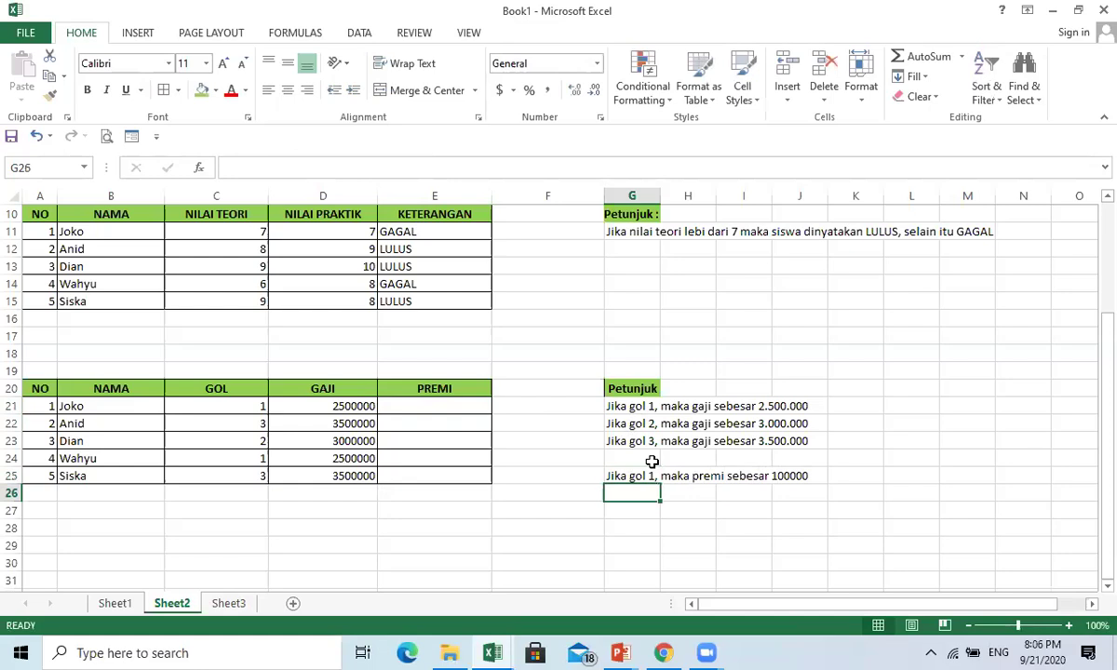
Add matching premium rules for gol 2 with 200000 in G26 and gol 3 with 300000 in G27
{"action": "type", "text": "Jika gol "}
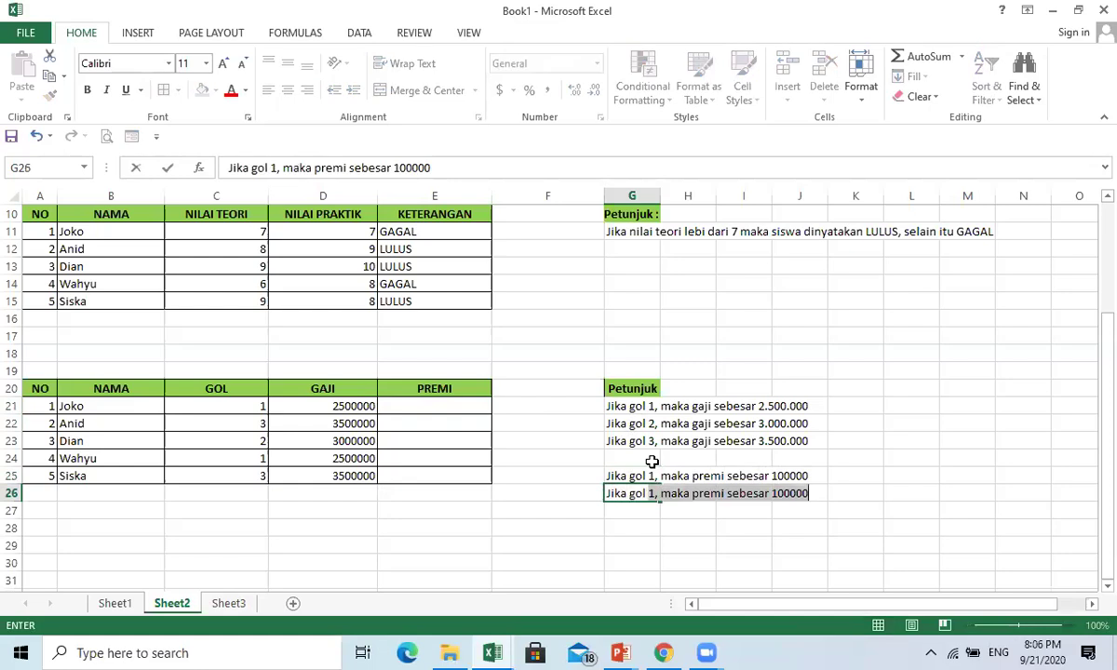
{"action": "type", "text": "2, maka premi sebesar 200000"}
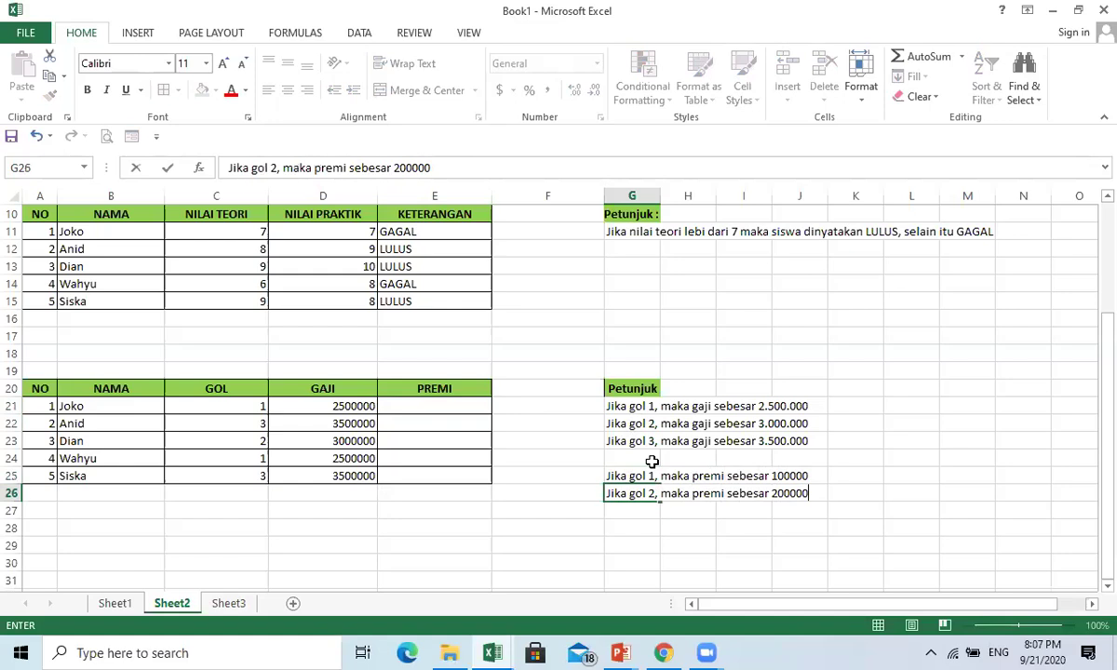
{"action": "key", "text": "Return"}
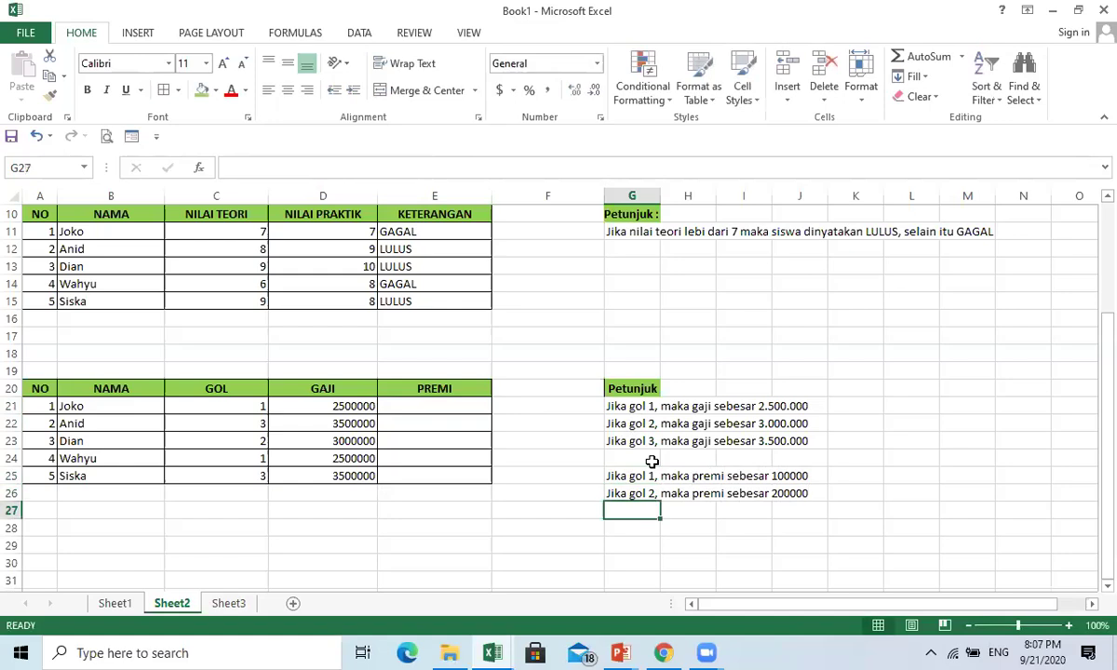
{"action": "type", "text": "Jika gol 3, maka "}
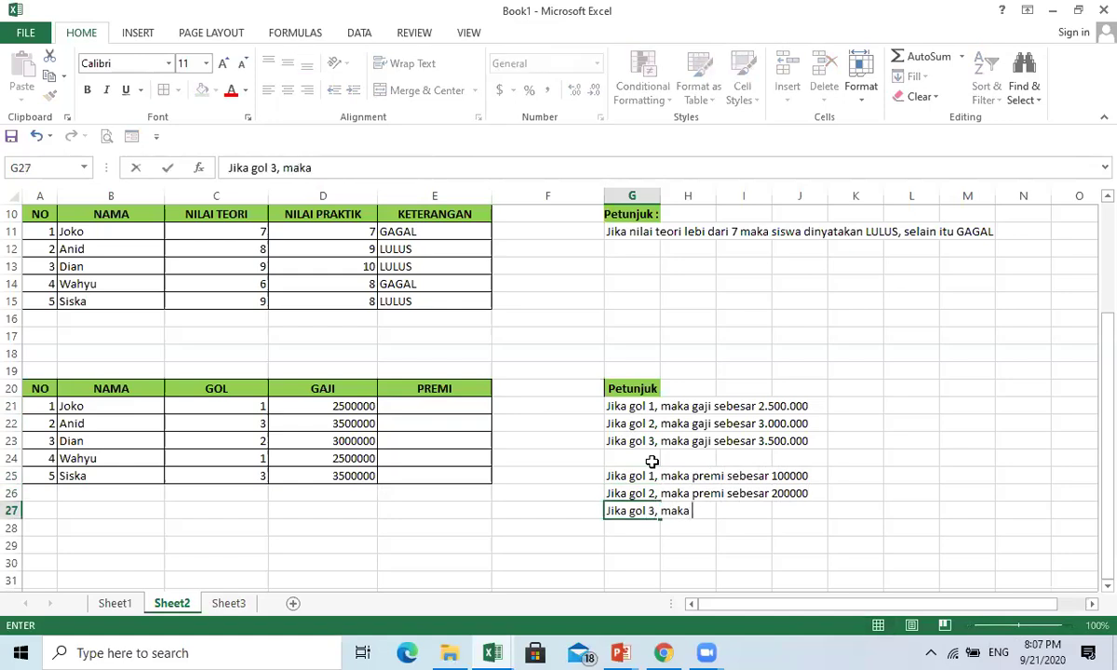
{"action": "type", "text": "premi"}
{"action": "type", "text": " sebesar 3000"}
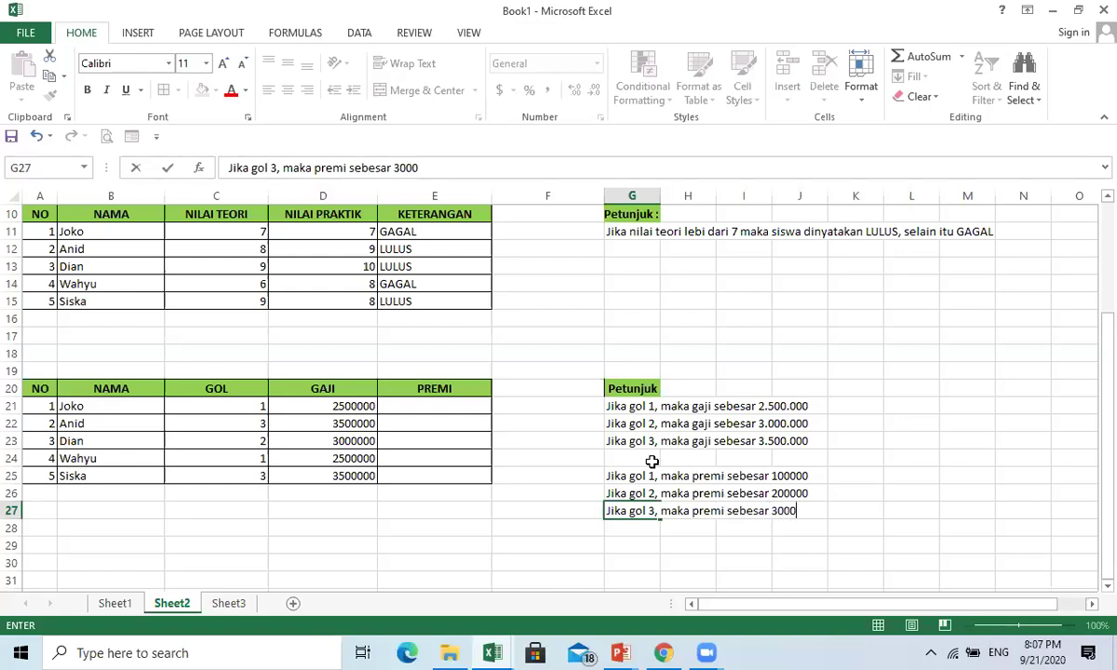
{"action": "type", "text": "00"}
{"action": "key", "text": "Return"}
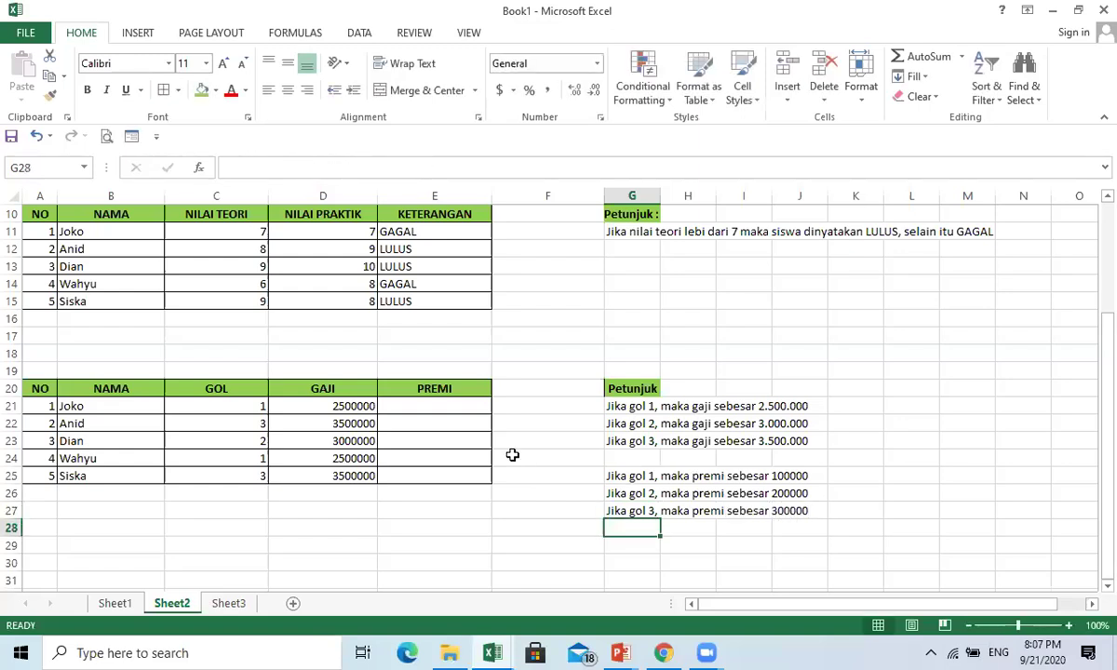
{"action": "left_click", "coordinate": [484, 401]}
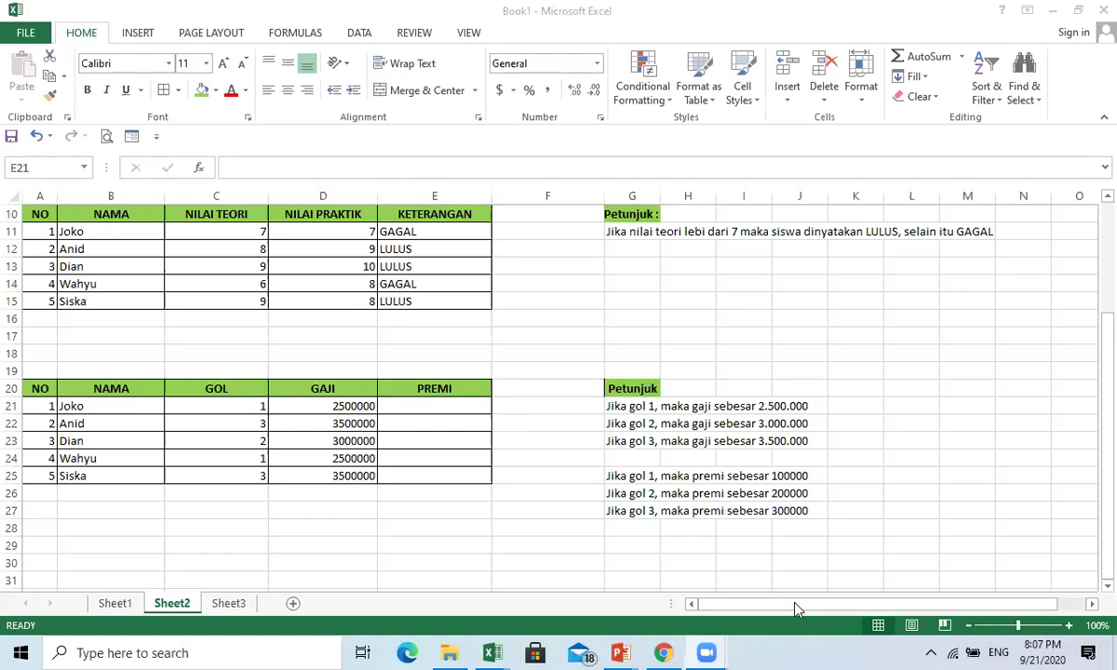
{"action": "left_click", "coordinate": [407, 403]}
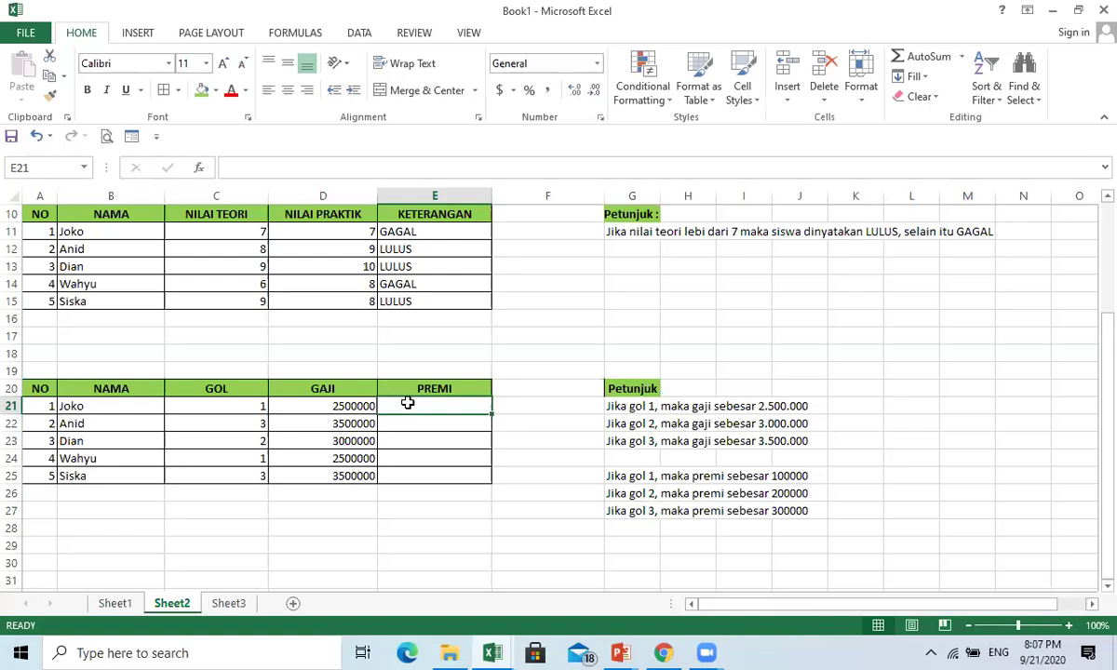
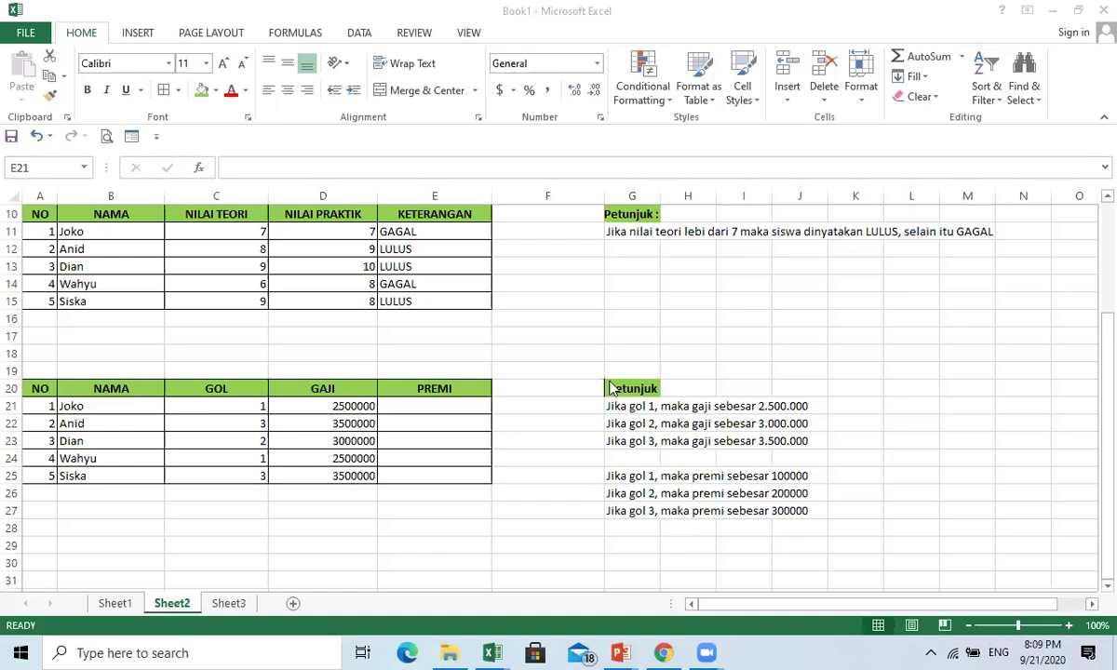
{"action": "left_click", "coordinate": [460, 408]}
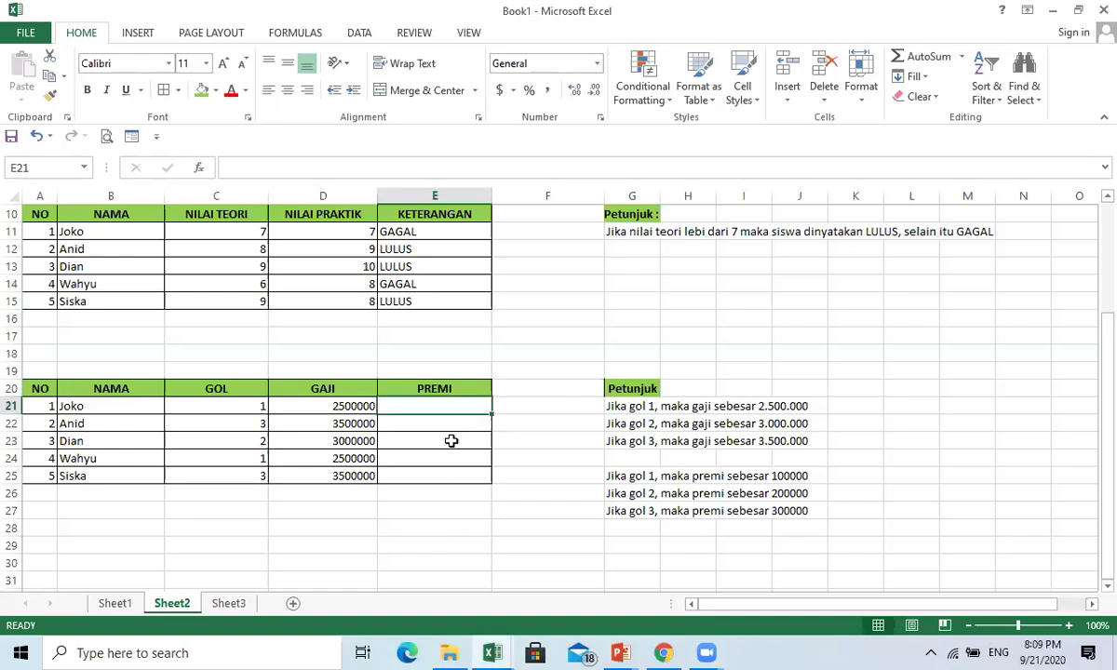
{"action": "left_click", "coordinate": [456, 497]}
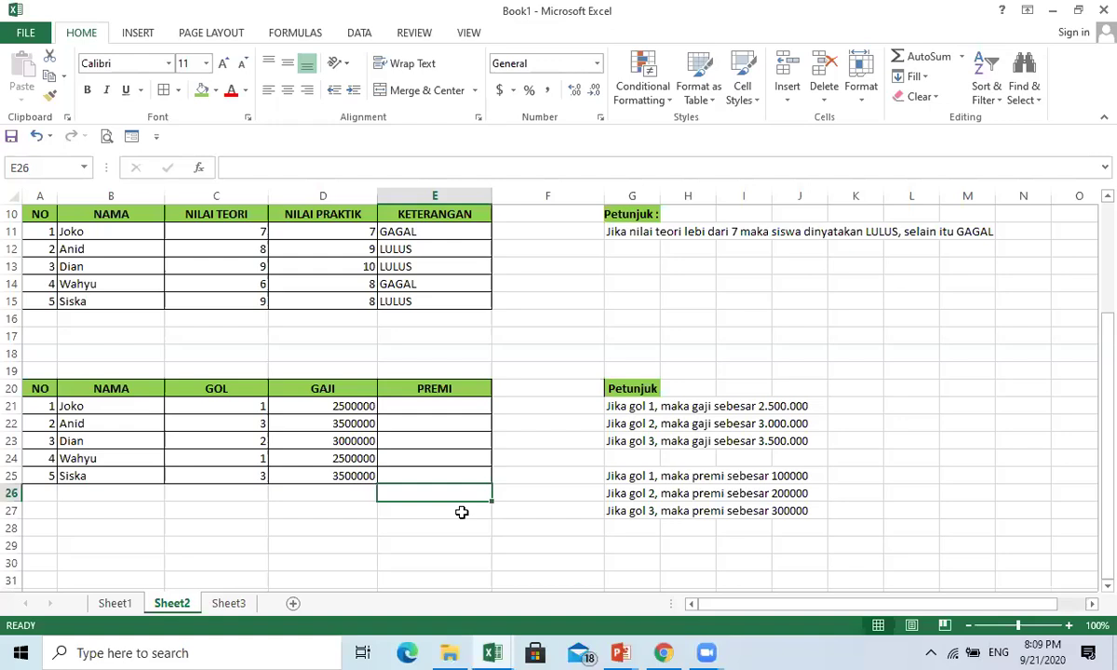
{"action": "key", "text": "Down"}
{"action": "key", "text": "Left"}
{"action": "key", "text": "Left"}
{"action": "key", "text": "Left"}
{"action": "key", "text": "Left"}
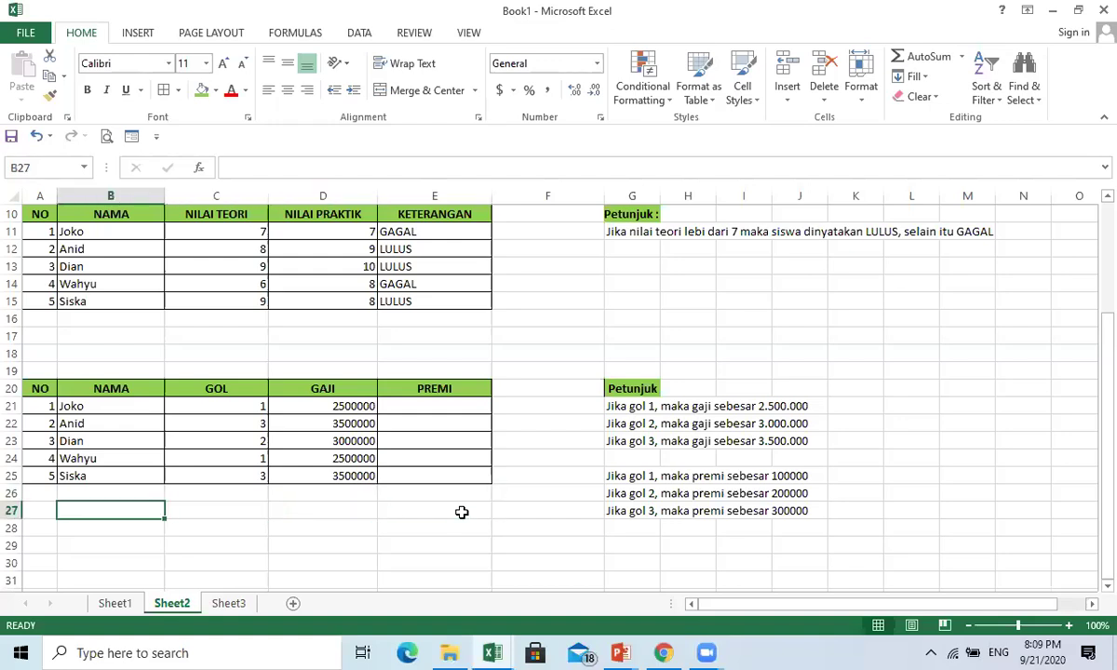
{"action": "key", "text": "Down"}
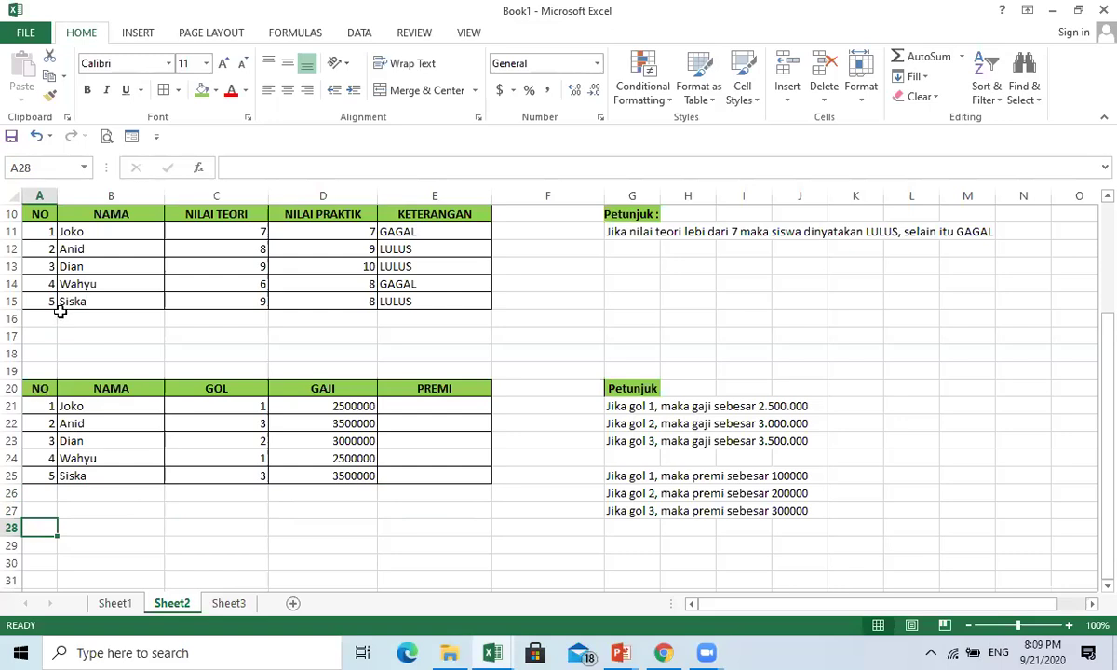
Copy the score table A10:E15, including its headers, and paste it at A28
{"action": "left_click_drag", "start_coordinate": [38, 212], "coordinate": [437, 297]}
{"action": "key", "text": "ctrl+c"}
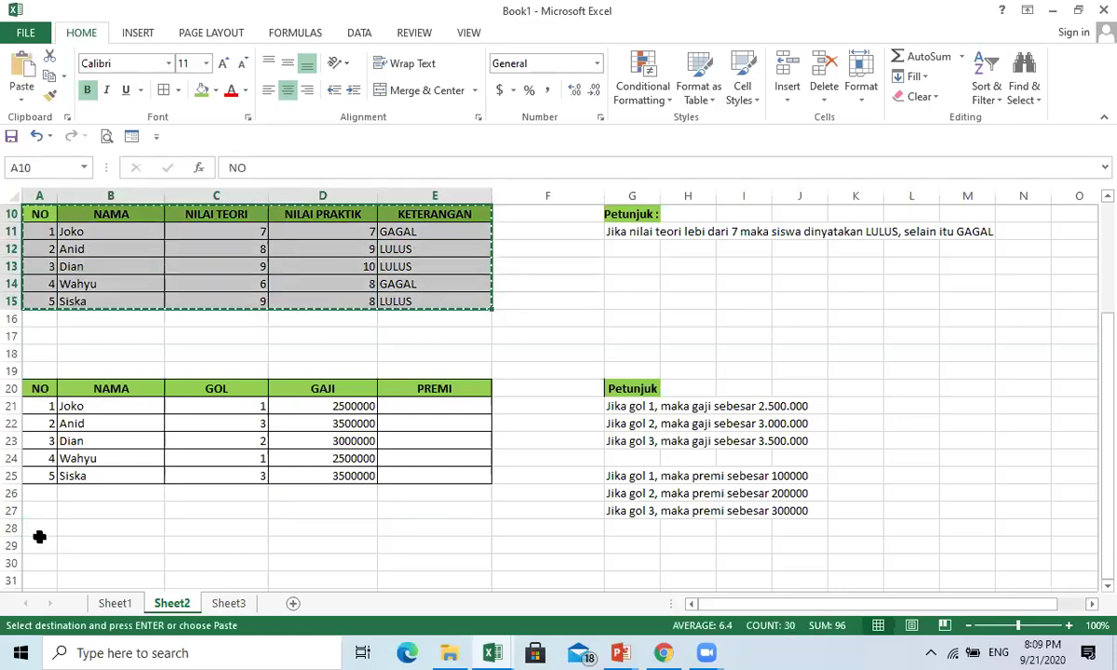
{"action": "left_click", "coordinate": [40, 531]}
{"action": "key", "text": "ctrl+v"}
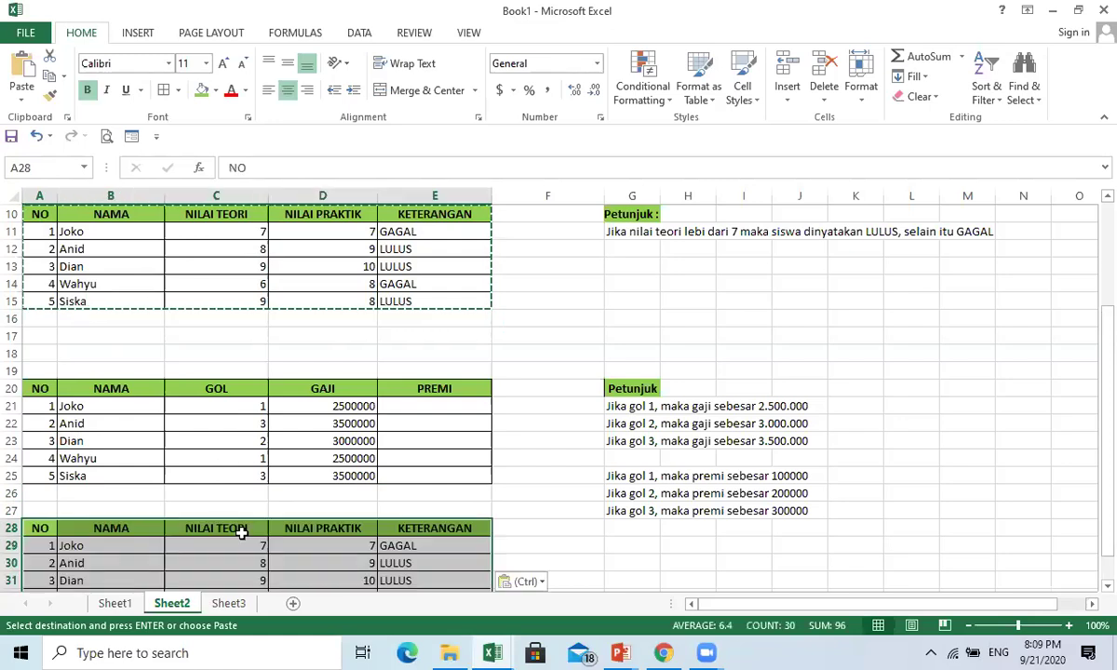
Clear the KETERANGAN results in E29:E33 of the pasted score table
{"action": "scroll", "coordinate": [368, 497], "scroll_direction": "down", "scroll_amount": 2}
{"action": "left_click_drag", "start_coordinate": [416, 440], "coordinate": [416, 507]}
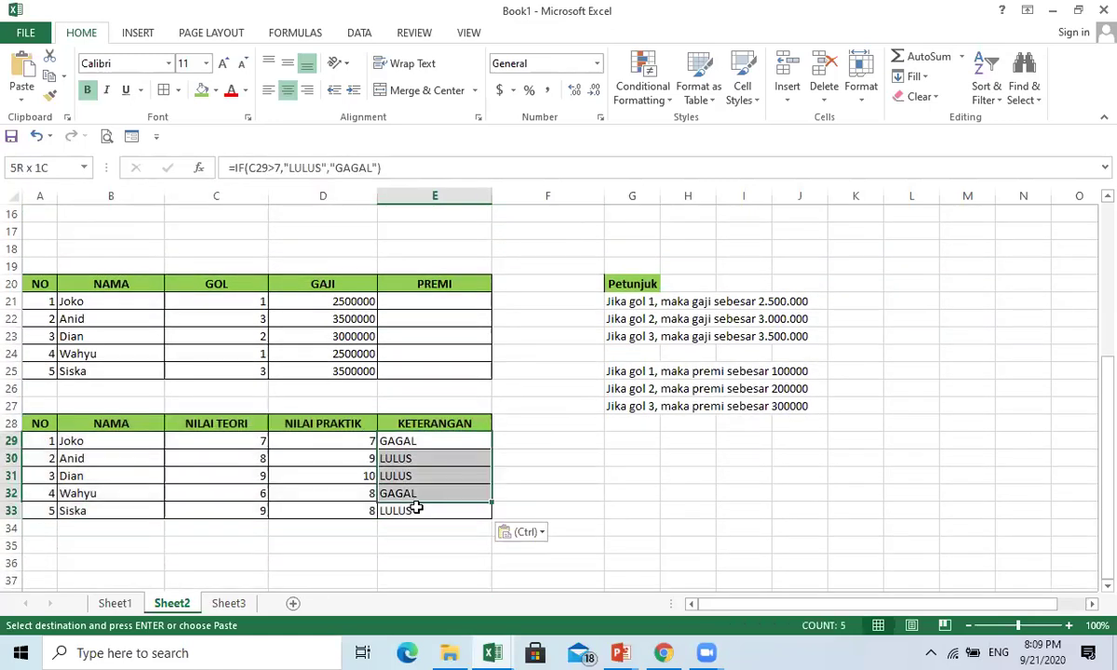
{"action": "key", "text": "Delete"}
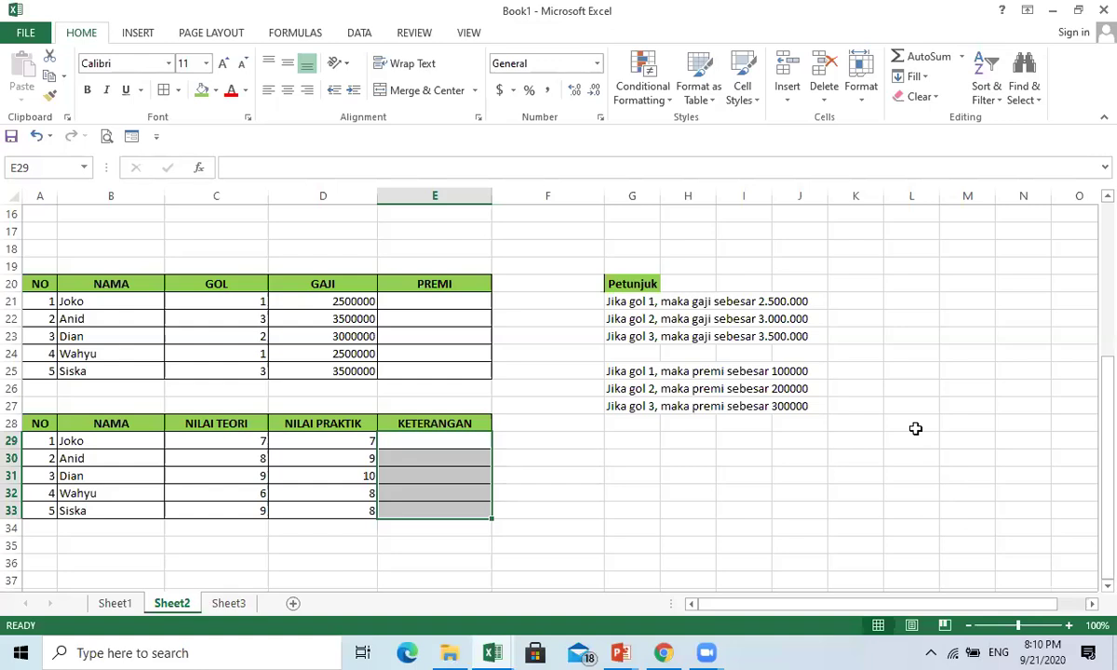
{"action": "left_click", "coordinate": [454, 439]}
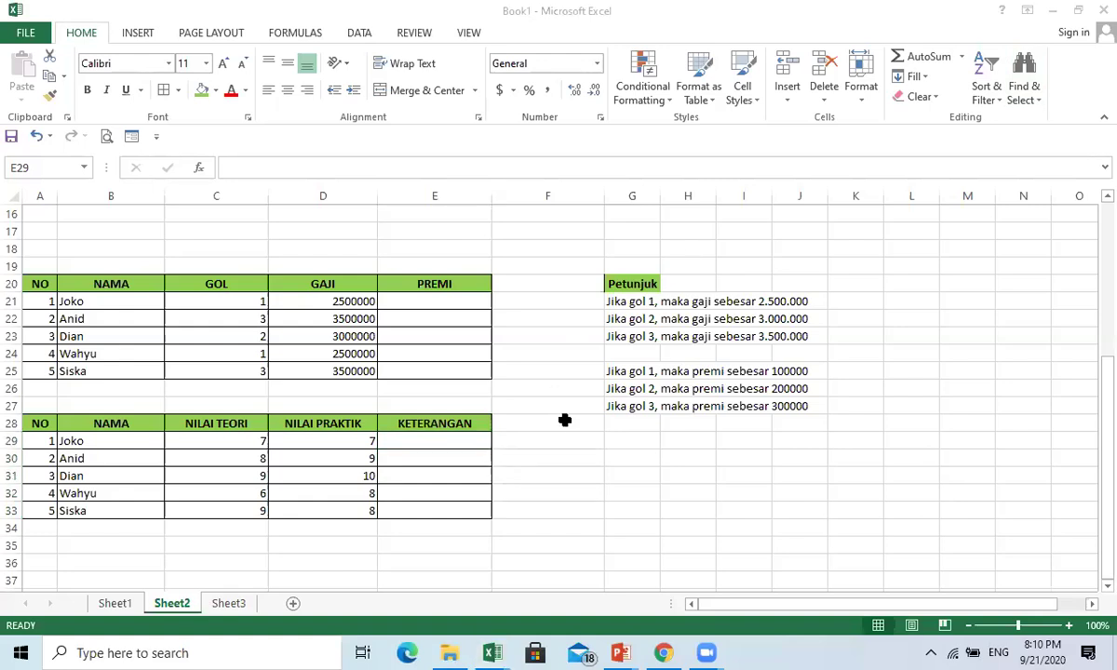
Move the copied score table A28:E33 down so that its header row starts at A31
{"action": "left_click", "coordinate": [456, 440]}
{"action": "scroll", "coordinate": [484, 478], "scroll_direction": "down", "scroll_amount": 1}
{"action": "left_click_drag", "start_coordinate": [35, 374], "coordinate": [415, 454]}
{"action": "key", "text": "ctrl+c"}
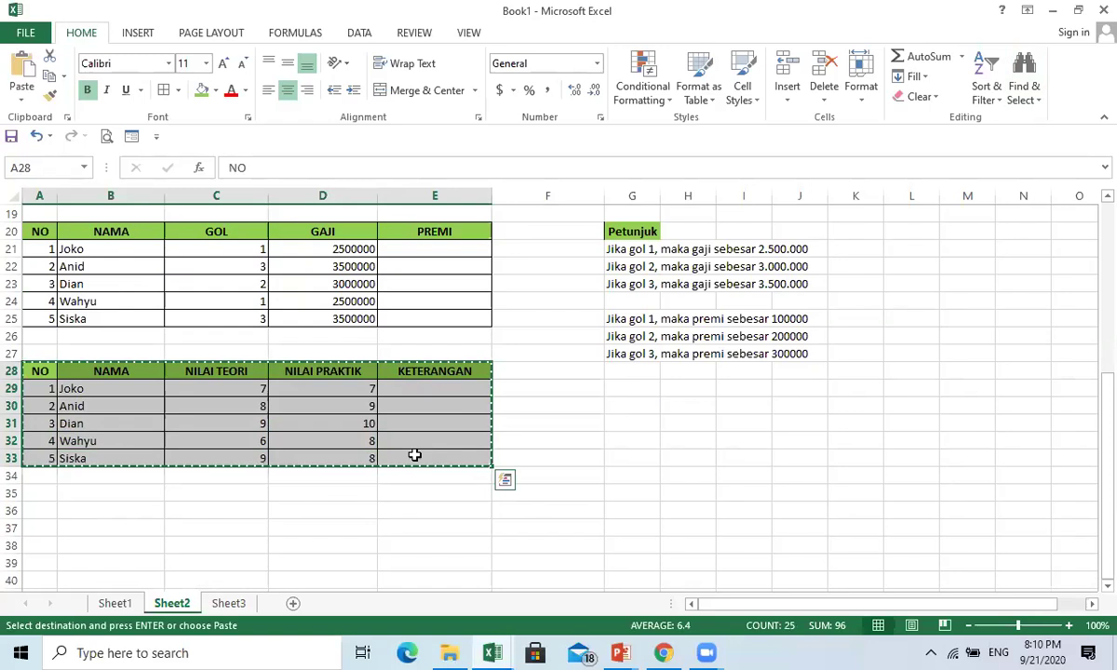
{"action": "left_click", "coordinate": [53, 514]}
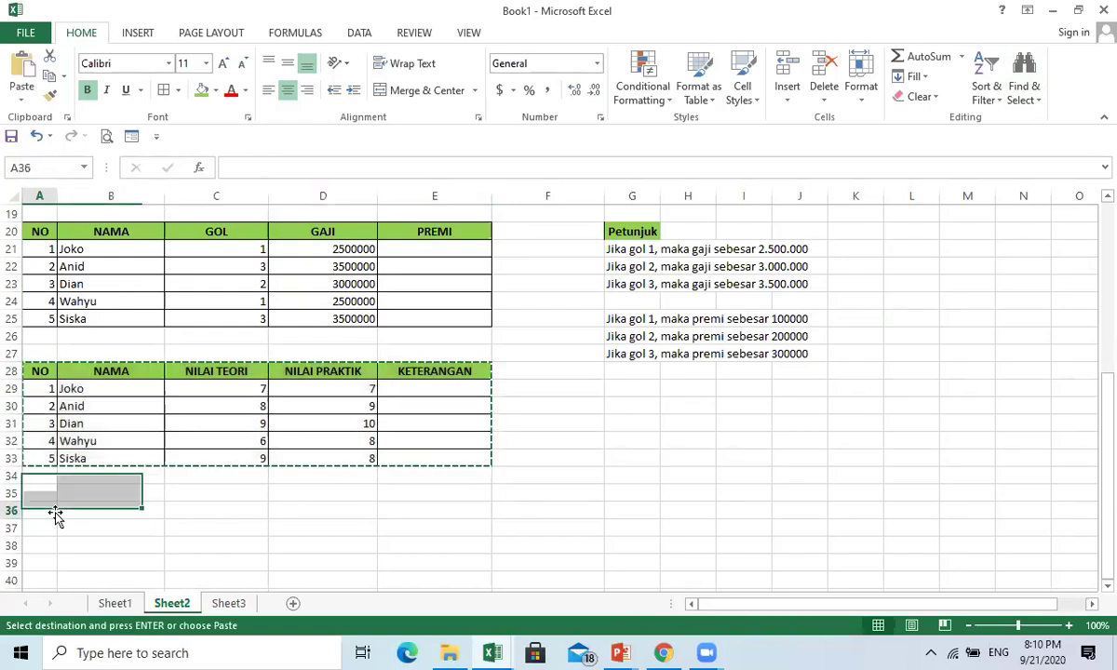
{"action": "key", "text": "ctrl+v"}
{"action": "scroll", "coordinate": [479, 466], "scroll_direction": "down", "scroll_amount": 1}
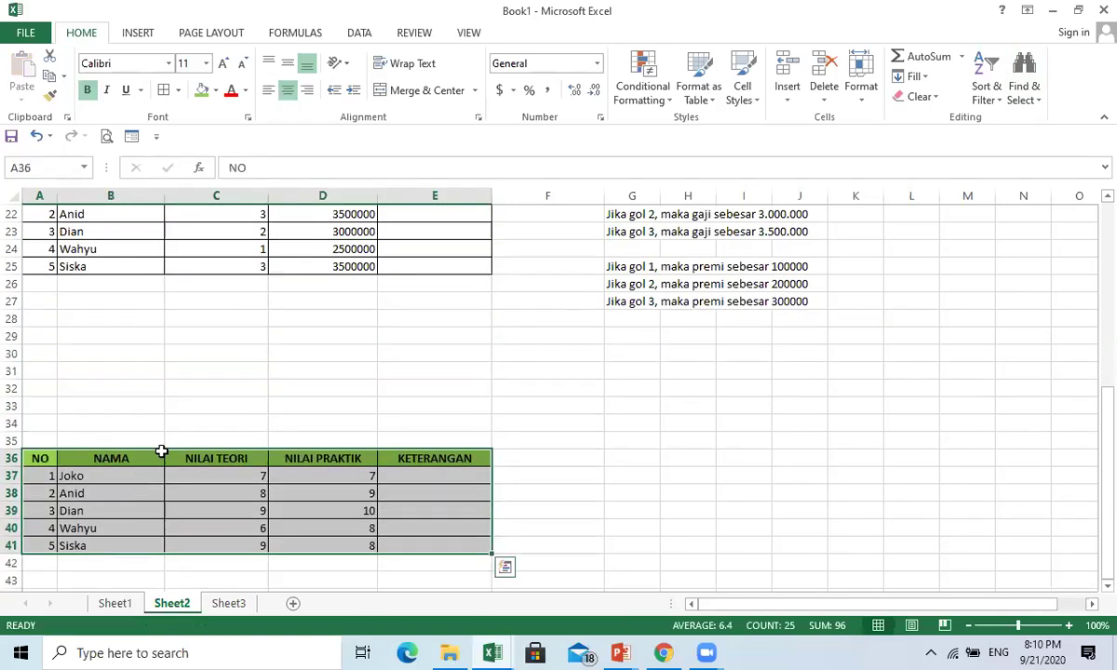
{"action": "left_click_drag", "start_coordinate": [162, 452], "coordinate": [191, 364]}
Enter the heading "Petunjuk" in G31 beside the moved table and "Jika" in G32 beneath it
{"action": "left_click", "coordinate": [549, 370]}
{"action": "left_click", "coordinate": [652, 354]}
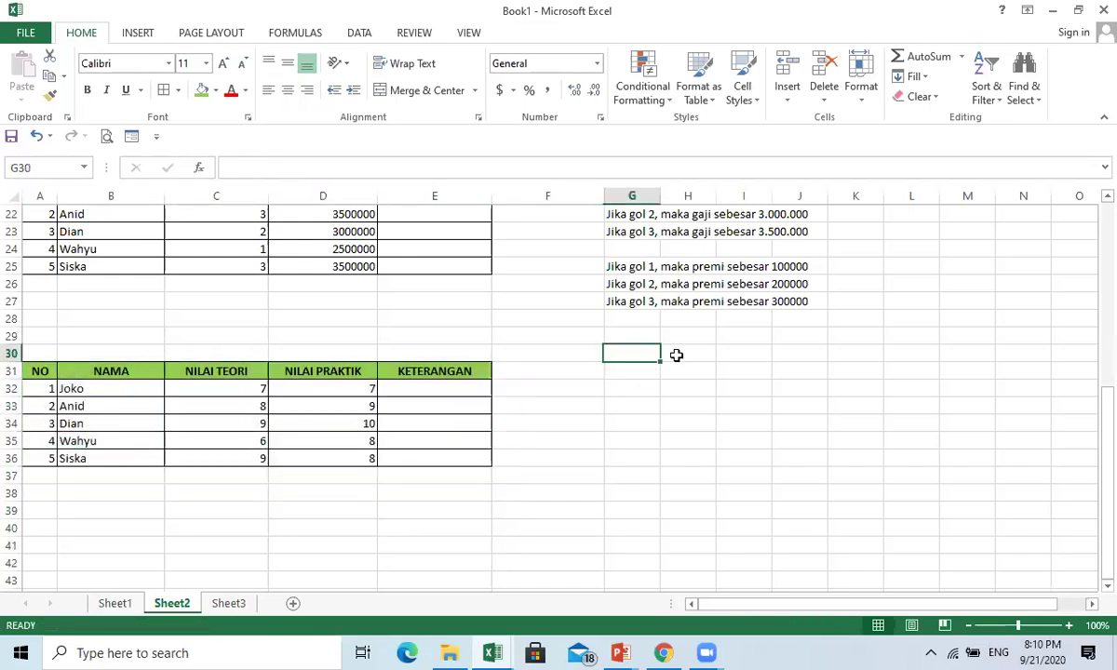
{"action": "left_click", "coordinate": [649, 365]}
{"action": "type", "text": "Pe"}
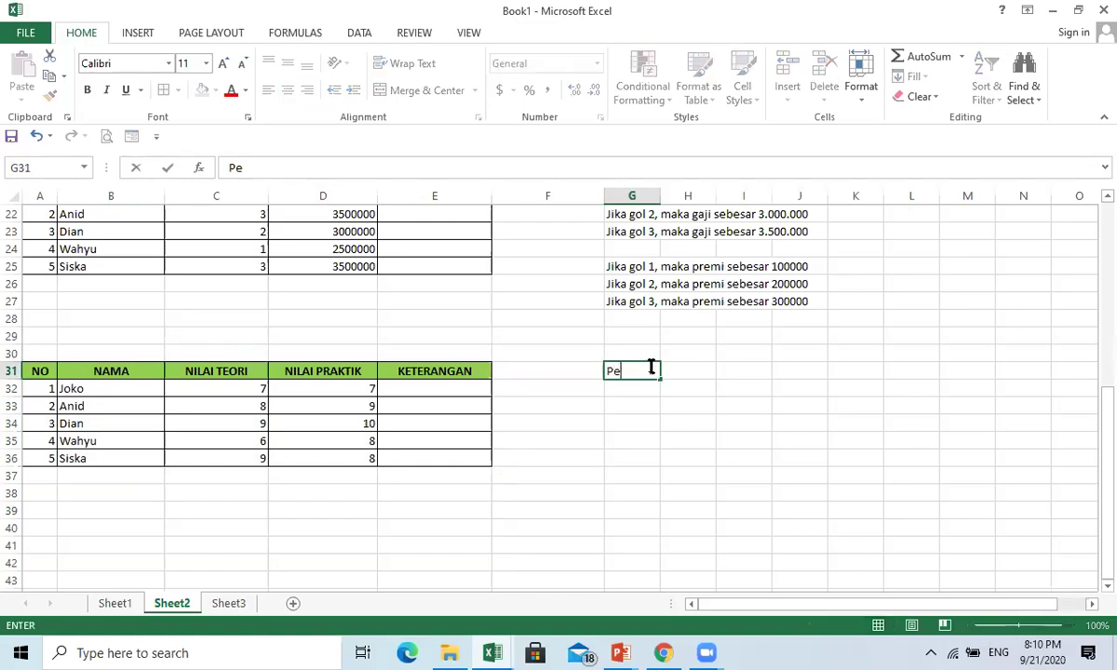
{"action": "type", "text": "tunjuk"}
{"action": "key", "text": "Return"}
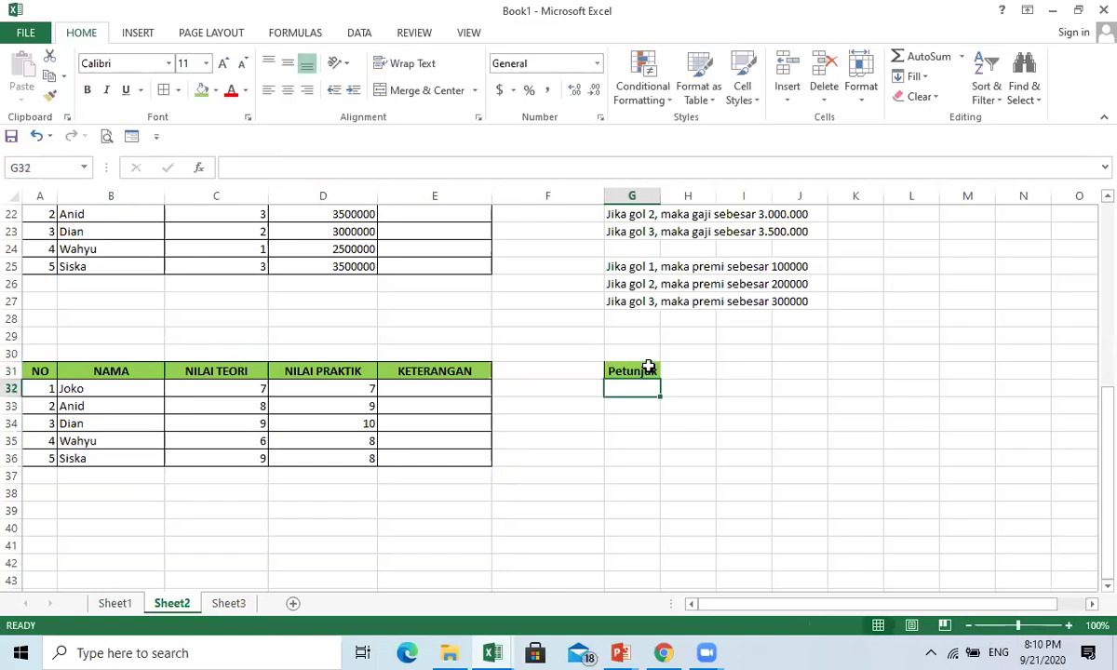
{"action": "type", "text": "Jika"}
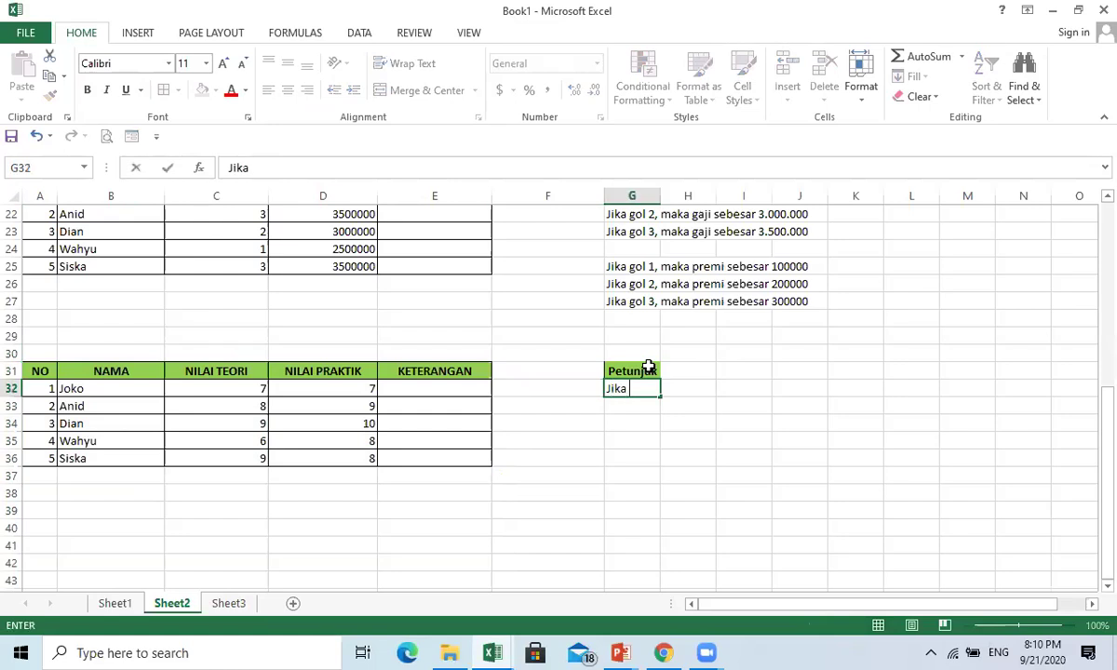
{"action": "left_click", "coordinate": [648, 370]}
{"action": "type", "text": "nilai"}
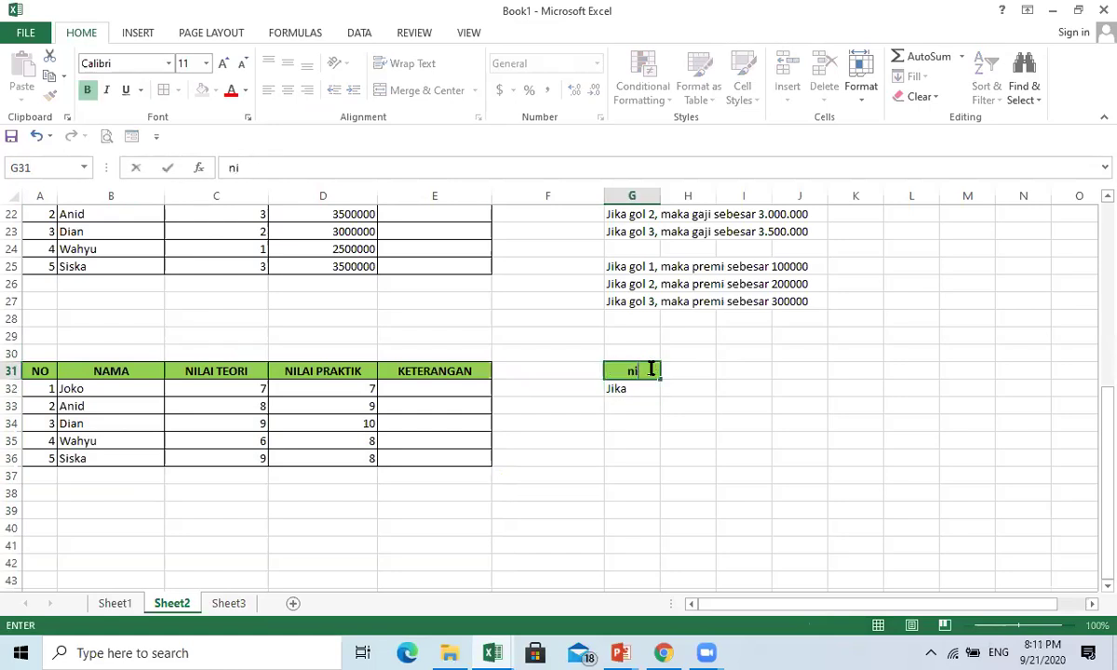
{"action": "key", "text": "Escape"}
Complete the rule in G32 as "Jika nilai teori dan nilai praktik lebih dari 7, maka siswa dinyatakan LULUS, selain itu GAGAL"
{"action": "key", "text": "Down"}
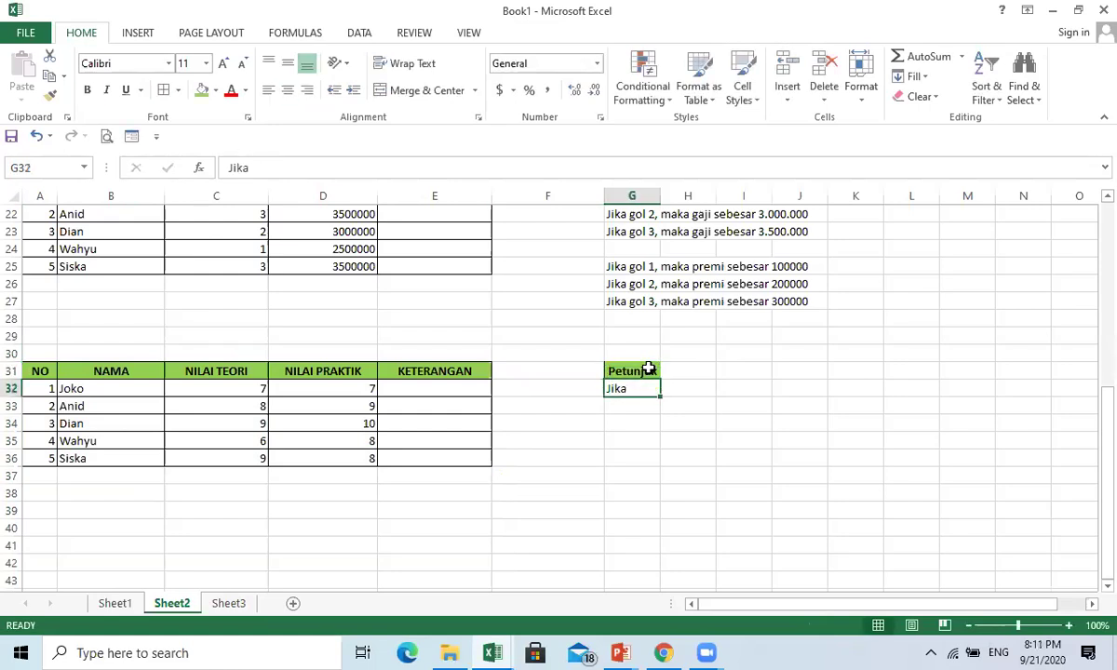
{"action": "key", "text": "F2"}
{"action": "type", "text": "nilai teori d"}
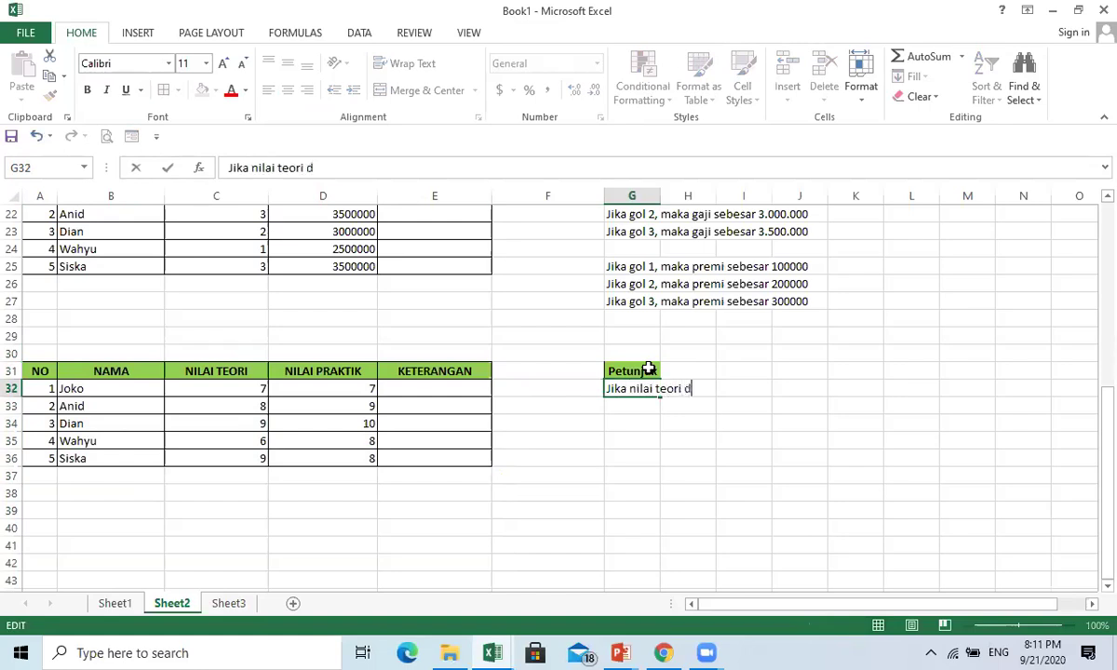
{"action": "type", "text": "an nilai "}
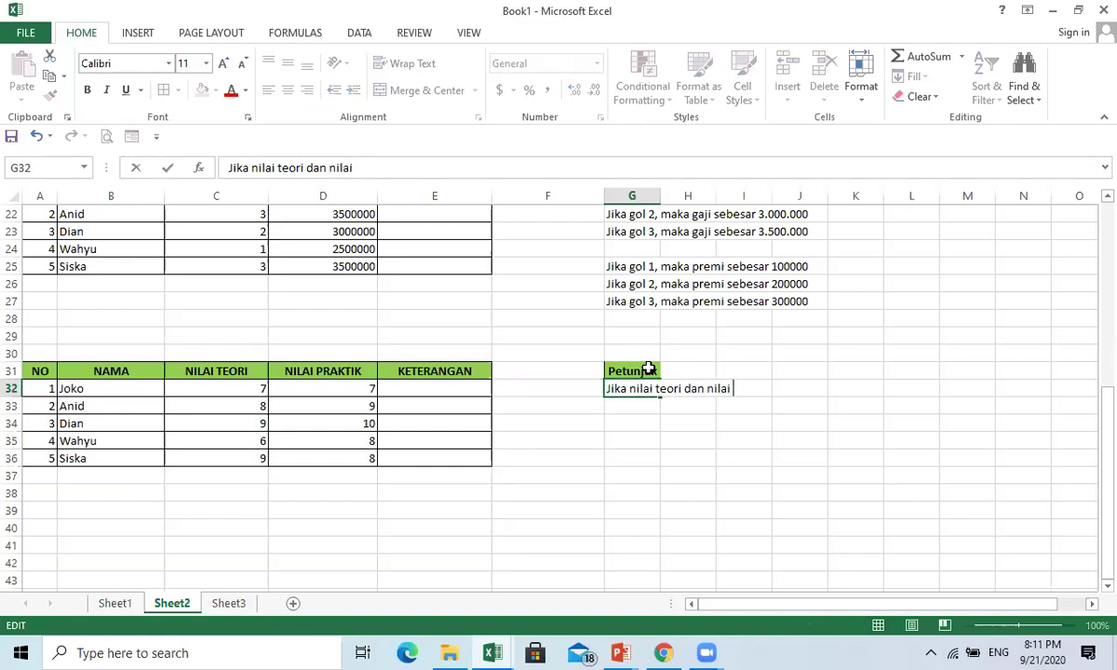
{"action": "type", "text": "praktik "}
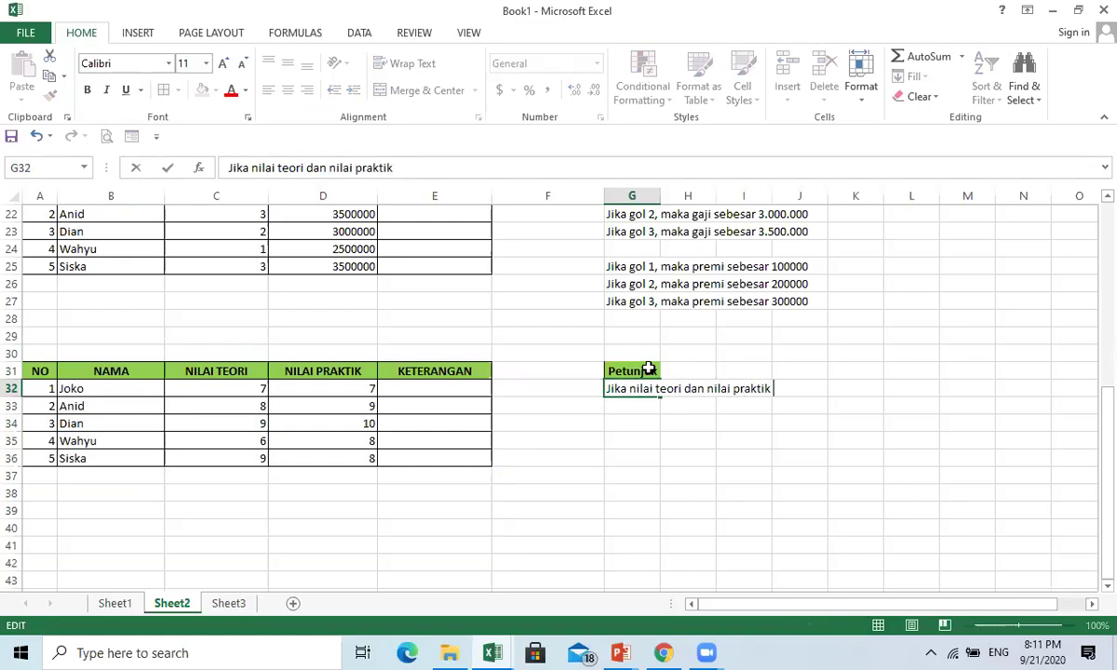
{"action": "type", "text": "lebih dari"}
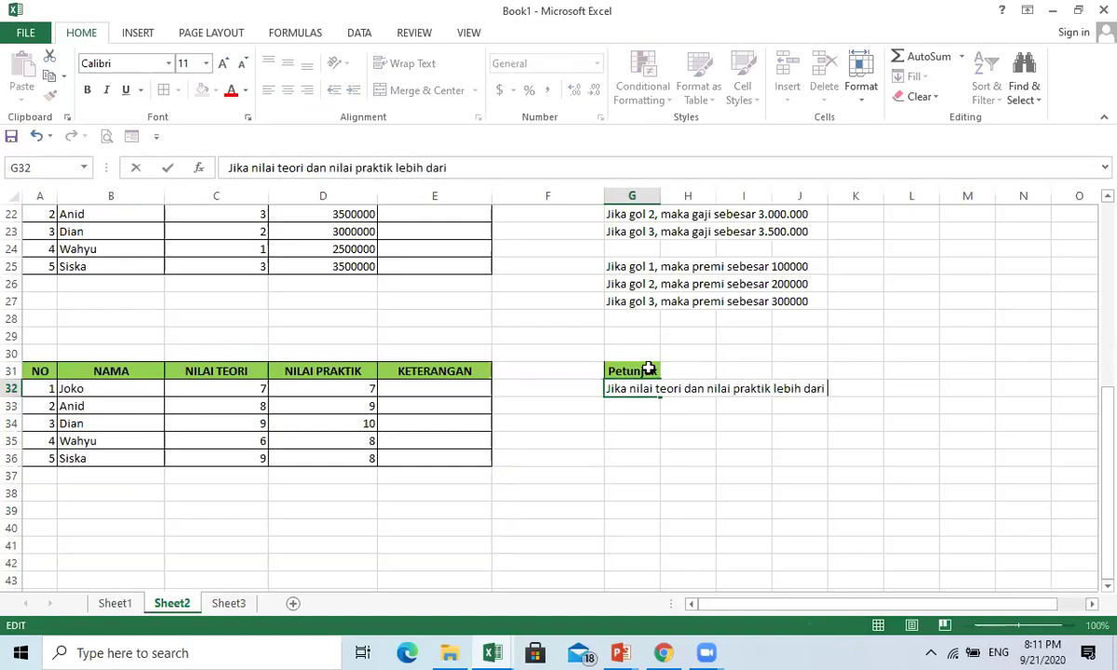
{"action": "type", "text": " 7, maka siswa din"}
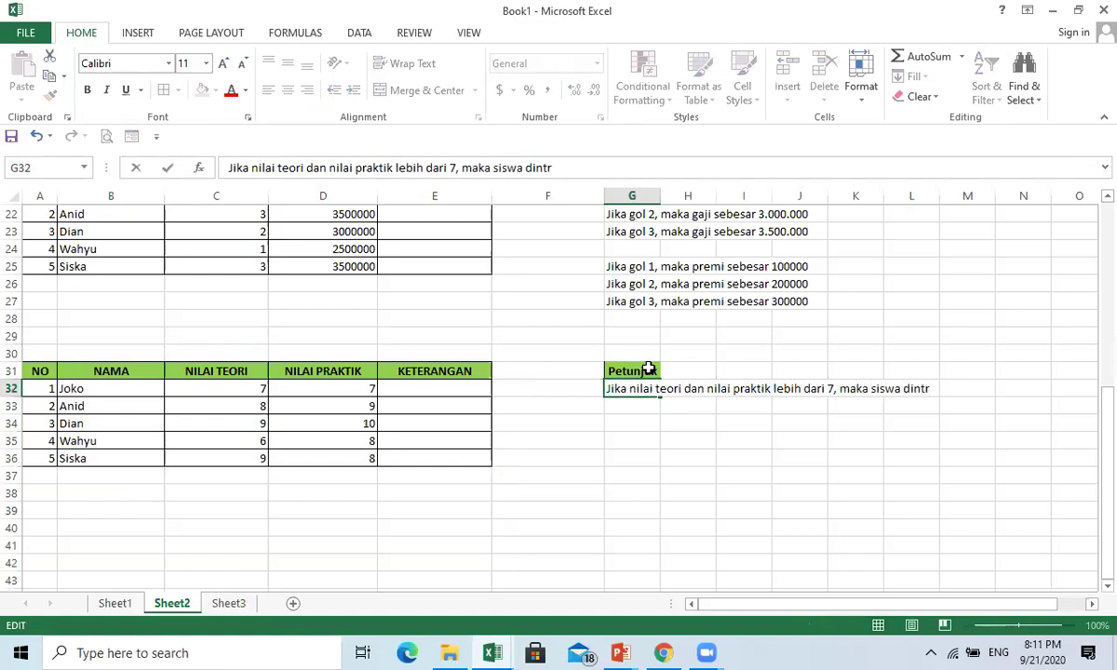
{"action": "type", "text": "yatakan LULUS, sel"}
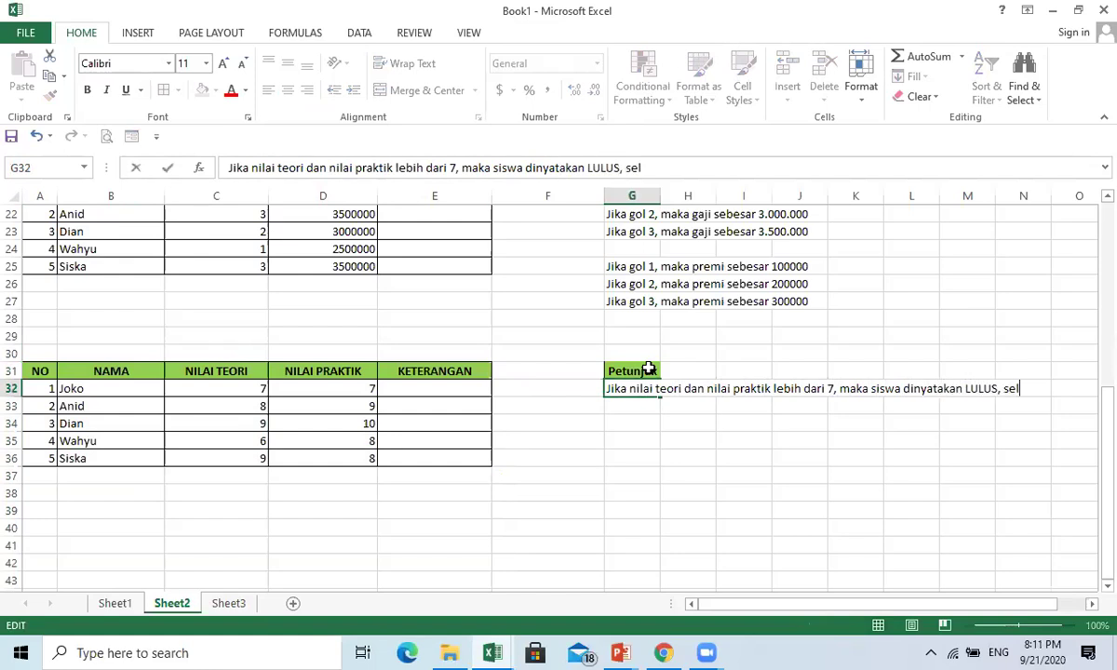
{"action": "type", "text": "ain itu GAGA"}
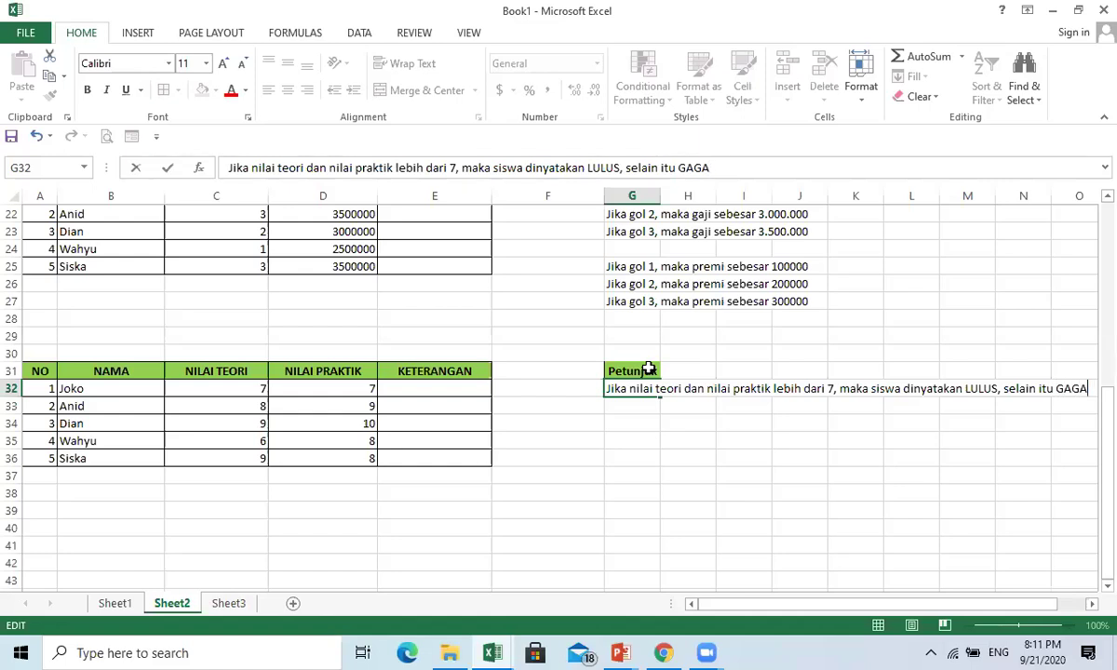
{"action": "type", "text": "L"}
{"action": "key", "text": "Return"}
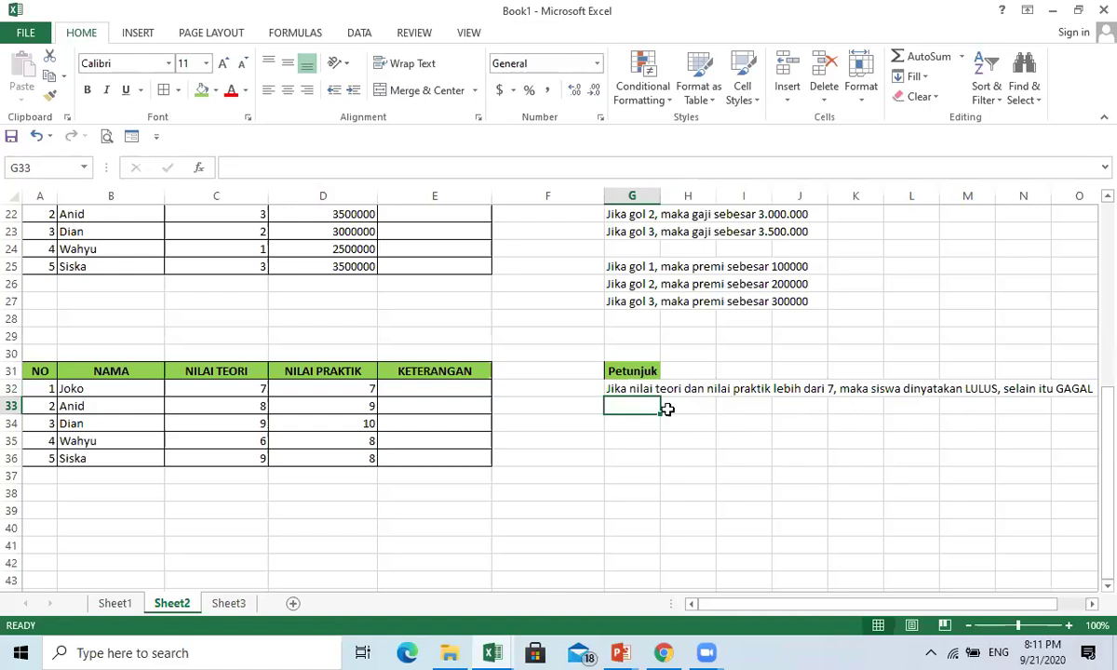
Enter the formula =IF(AND(C32>7,D32>7),"Lulus","Gagal") in E32, the first KETERANGAN cell of the score table
{"action": "left_click", "coordinate": [439, 387]}
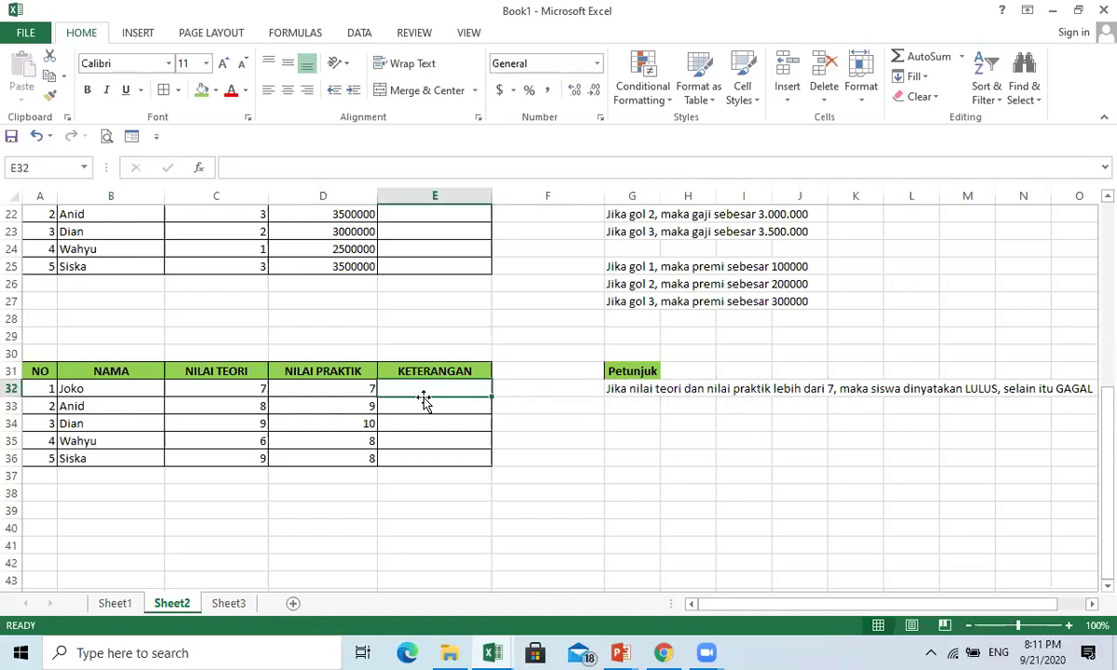
{"action": "type", "text": "="}
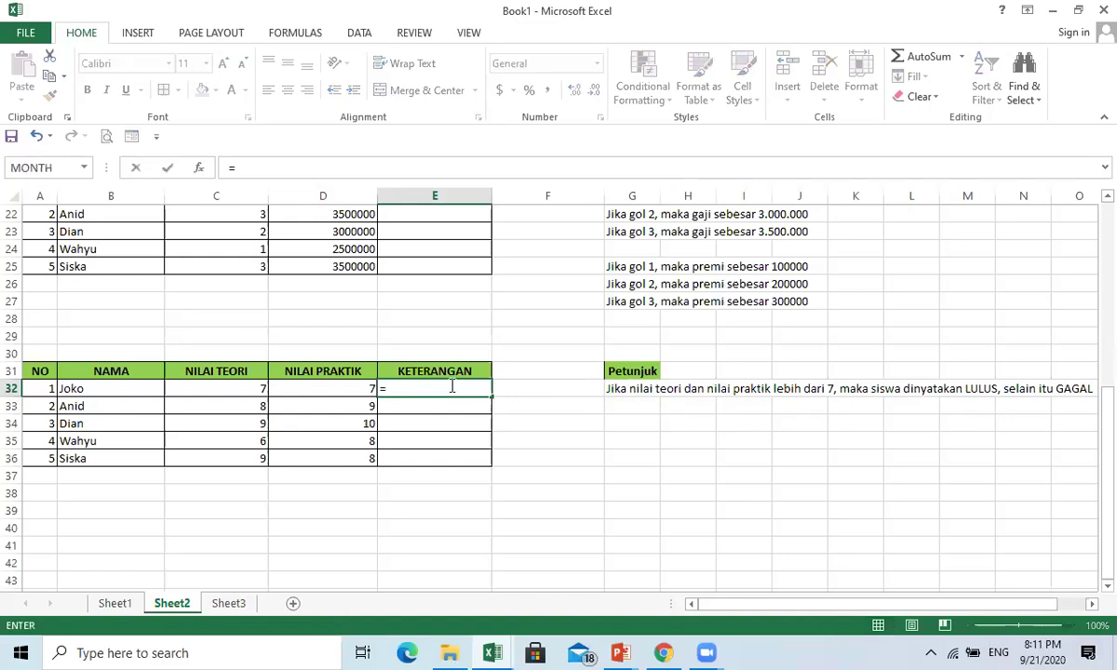
{"action": "type", "text": "if("}
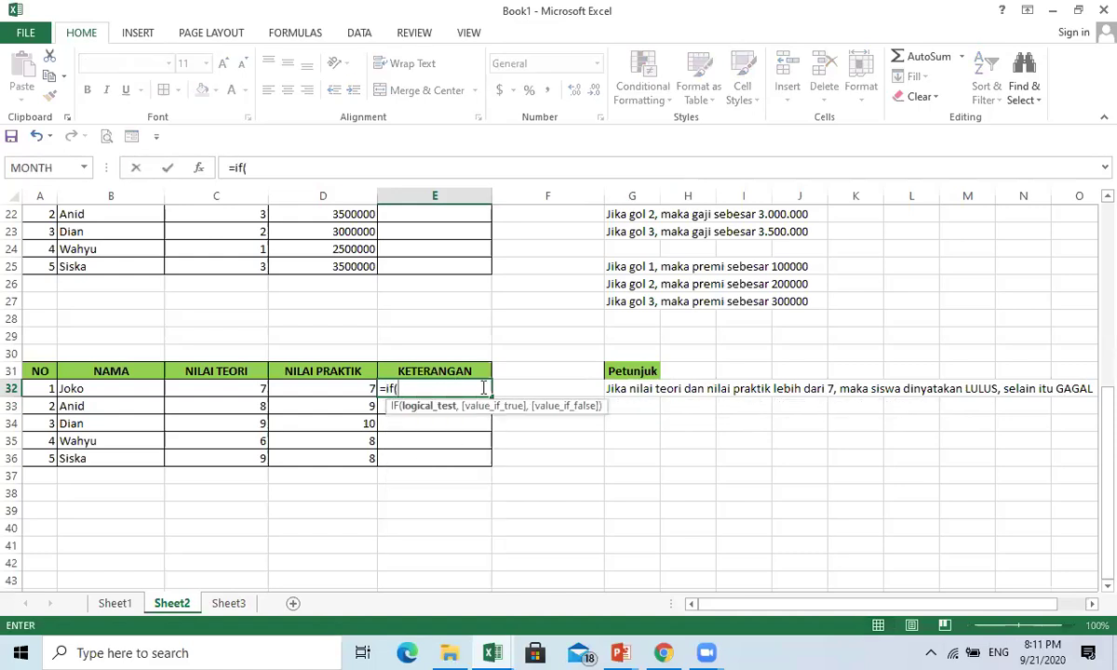
{"action": "type", "text": "and("}
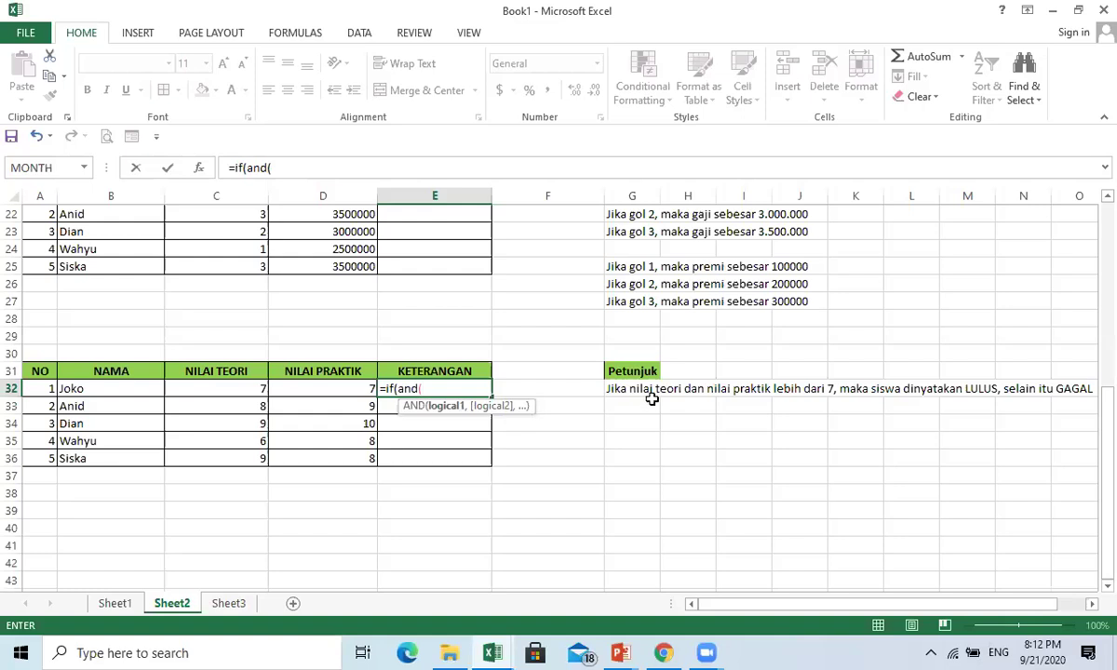
{"action": "left_click", "coordinate": [233, 385]}
{"action": "type", "text": ">7,"}
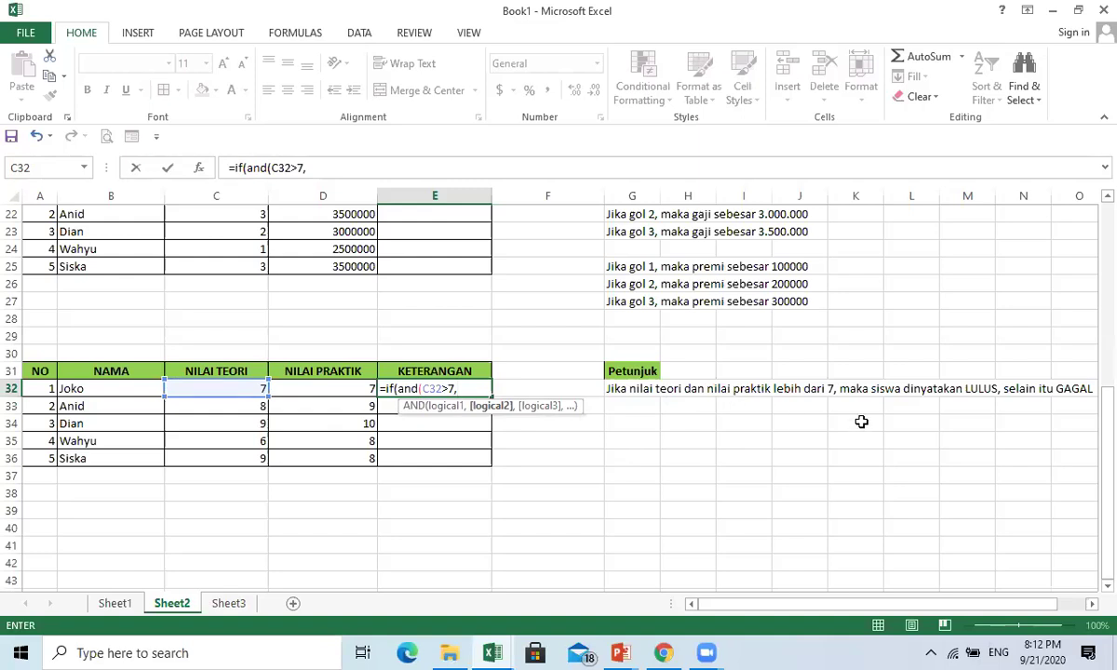
{"action": "left_click", "coordinate": [344, 388]}
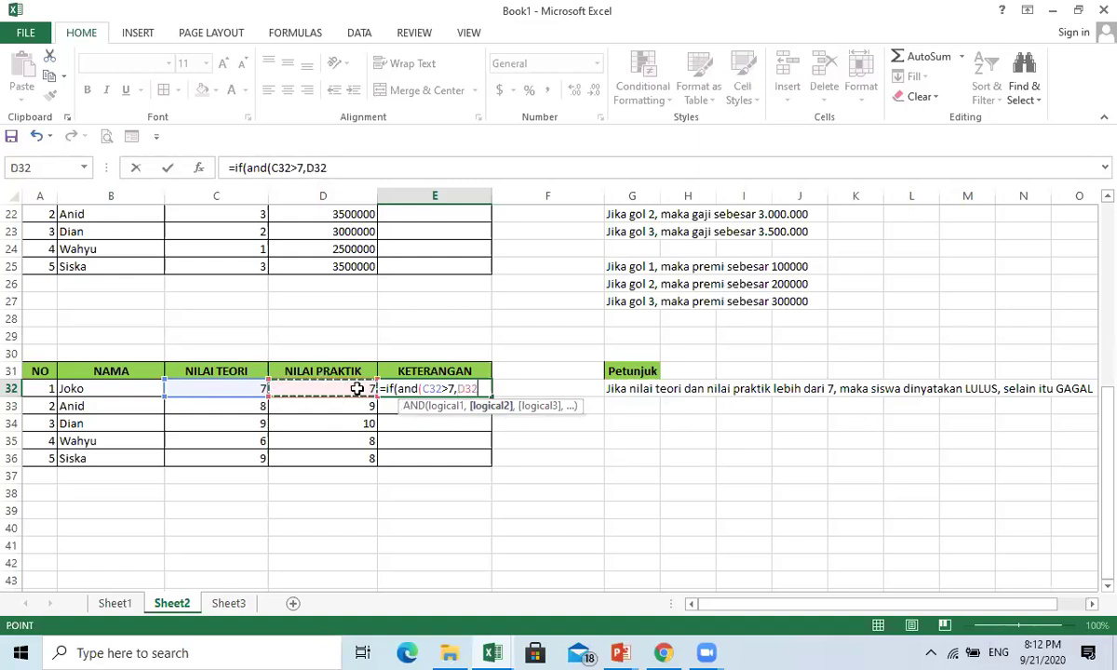
{"action": "type", "text": ">"}
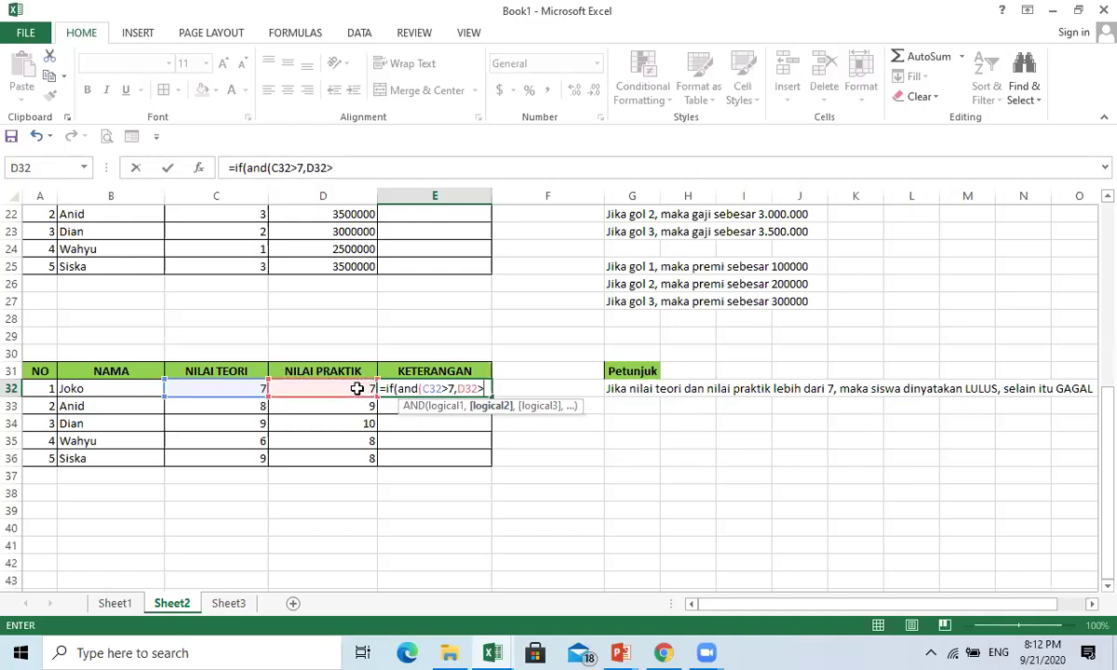
{"action": "type", "text": "7)"}
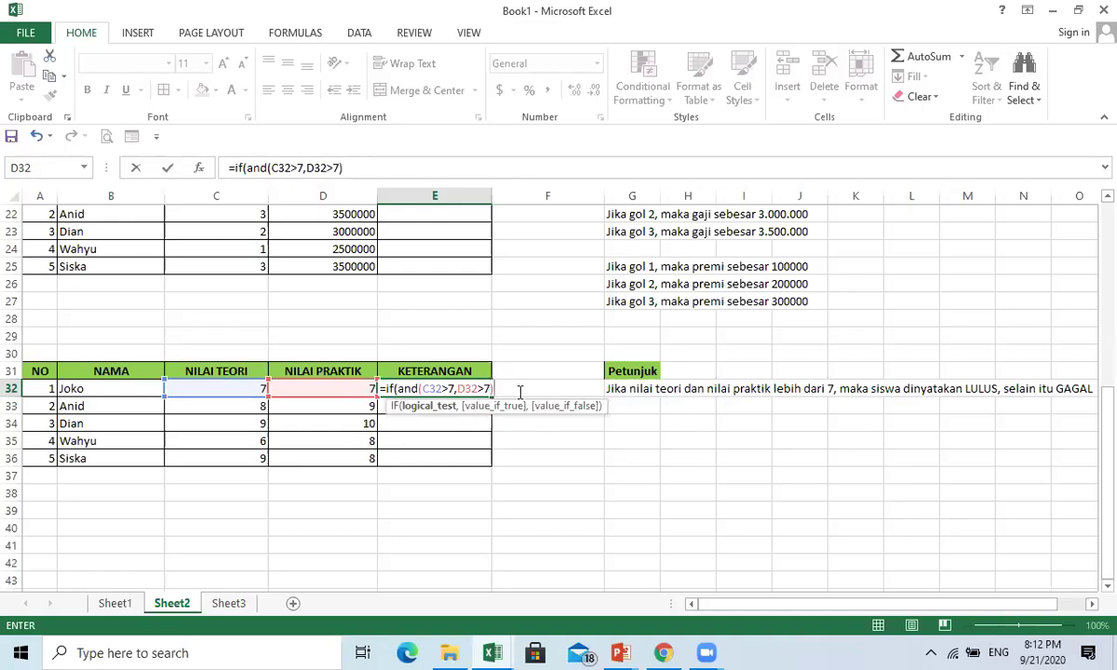
{"action": "type", "text": ",\"Lulus"}
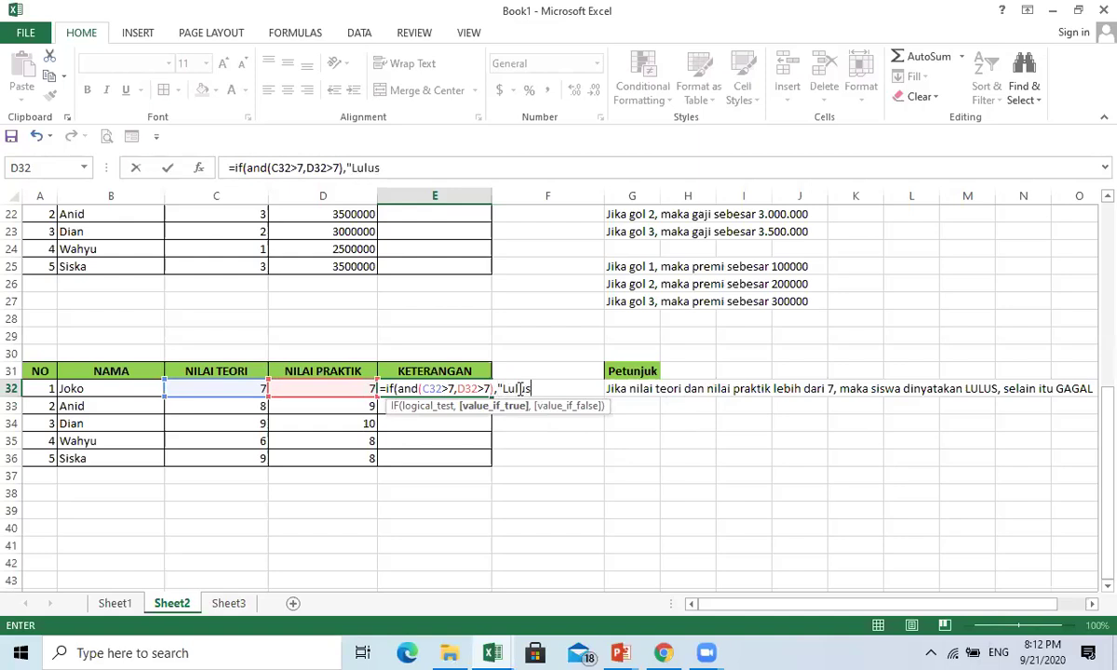
{"action": "type", "text": "\","}
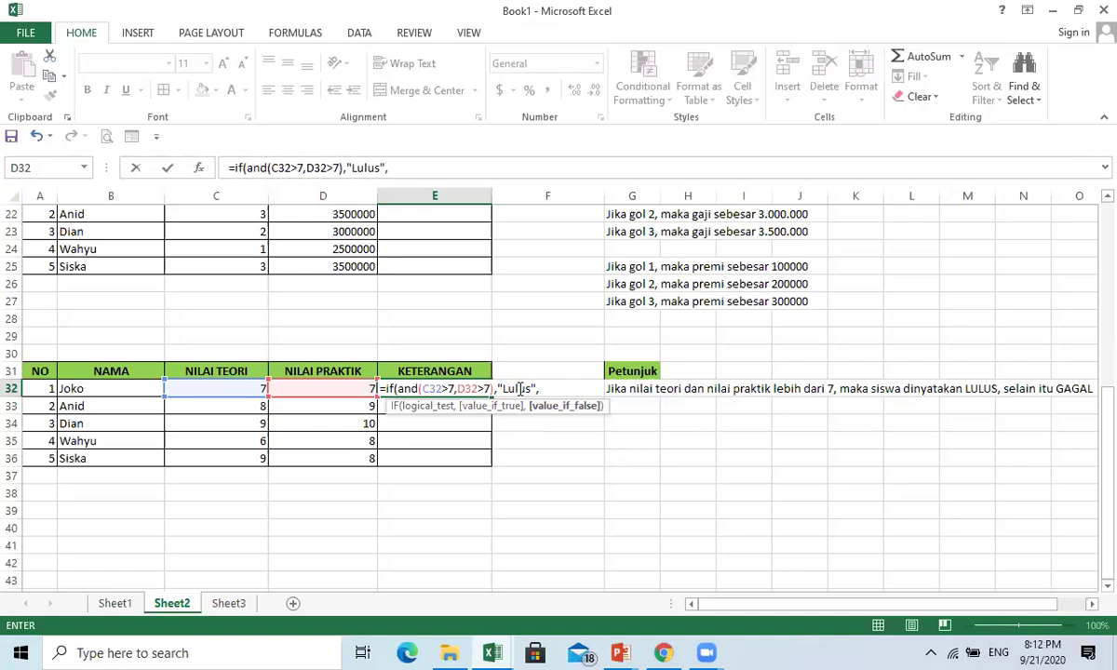
{"action": "type", "text": "\"Gagal\")"}
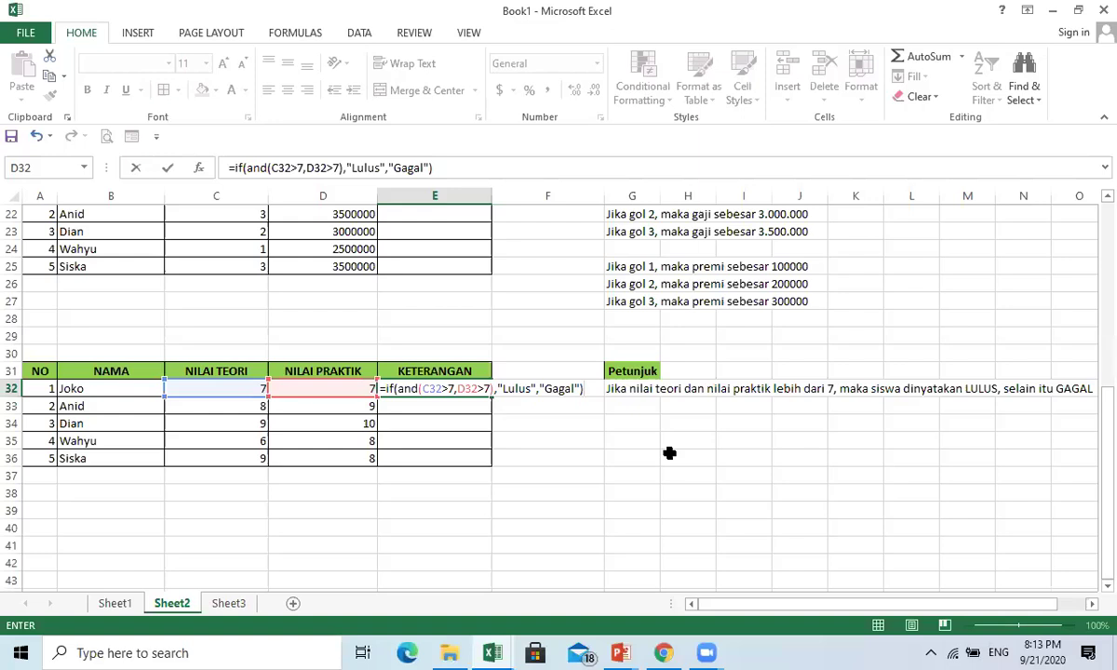
{"action": "key", "text": "Return"}
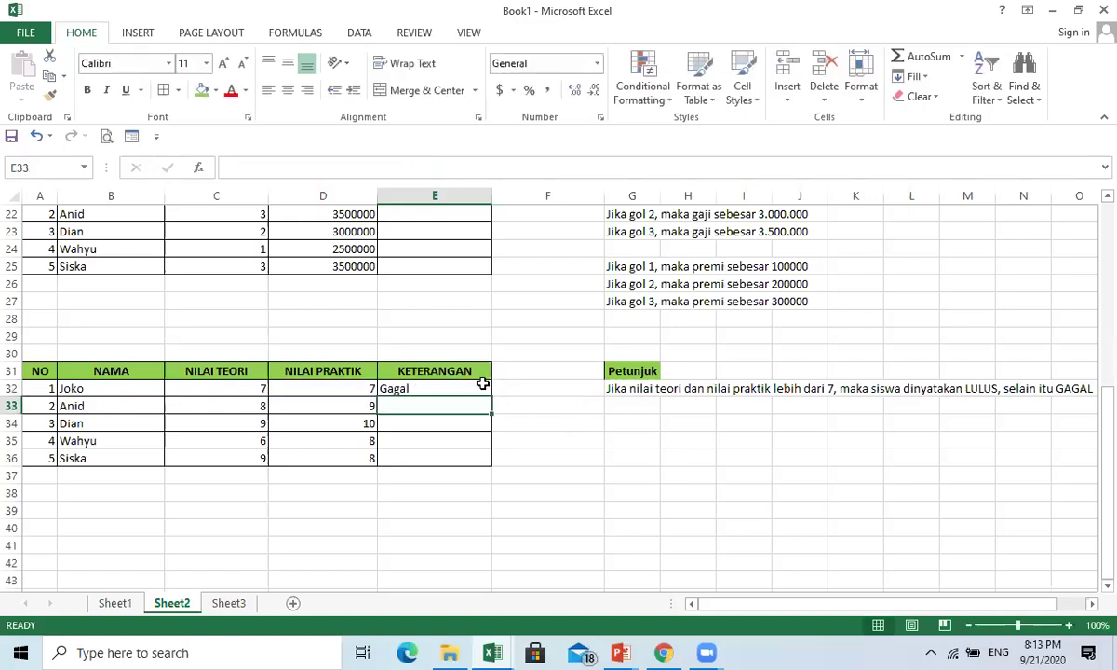
Fill the KETERANGAN formula from E32 down to E36
{"action": "left_click", "coordinate": [481, 383]}
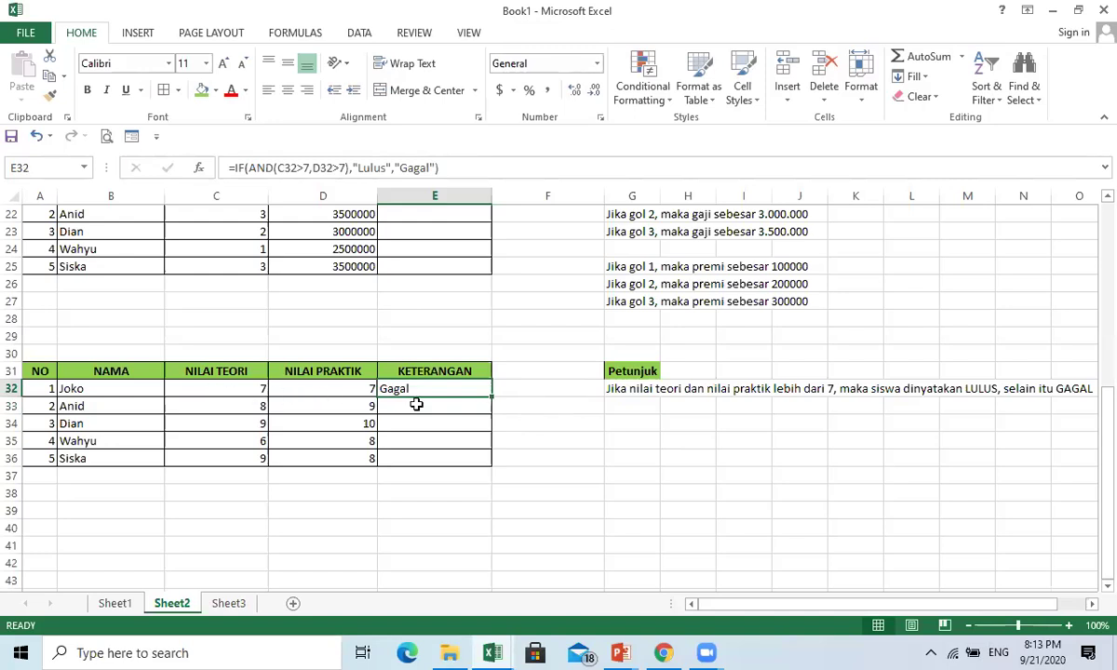
{"action": "left_click_drag", "start_coordinate": [493, 397], "coordinate": [492, 471]}
{"action": "left_click", "coordinate": [466, 505]}
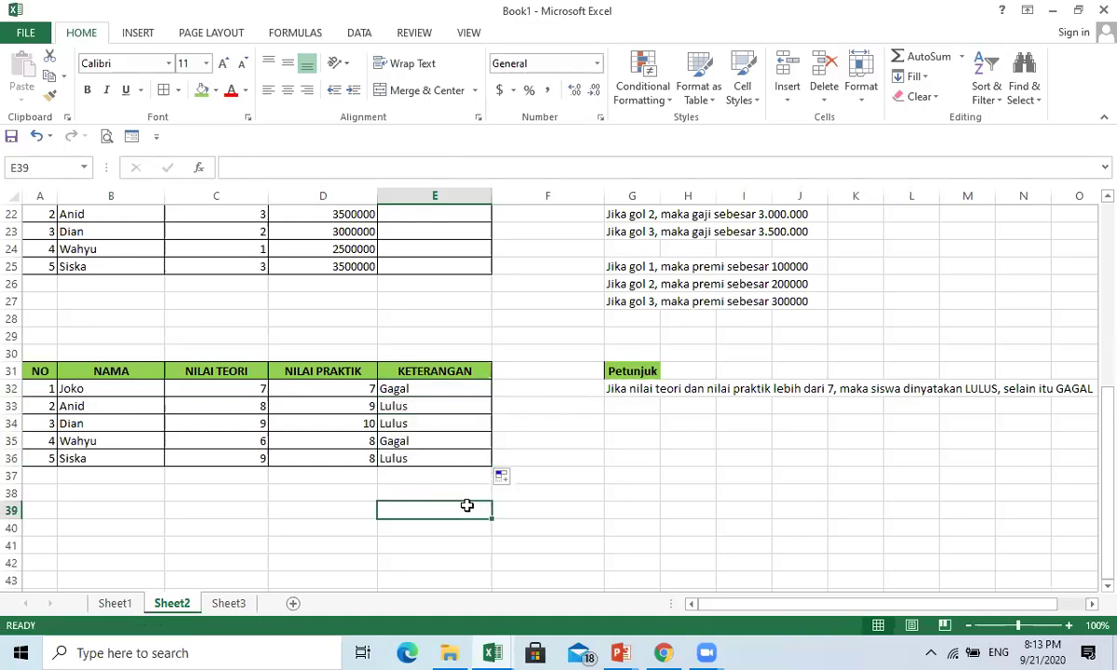
Copy the score table A31:E36, including its headers, and paste it at A39
{"action": "left_click_drag", "start_coordinate": [37, 371], "coordinate": [423, 456]}
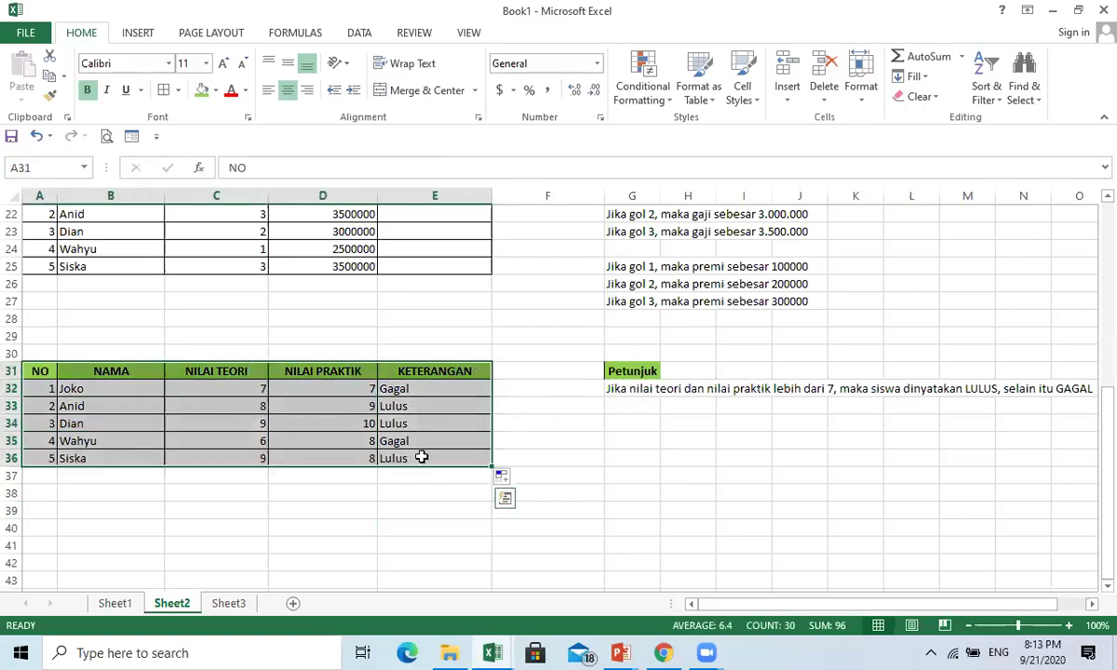
{"action": "key", "text": "ctrl+c"}
{"action": "left_click", "coordinate": [51, 509]}
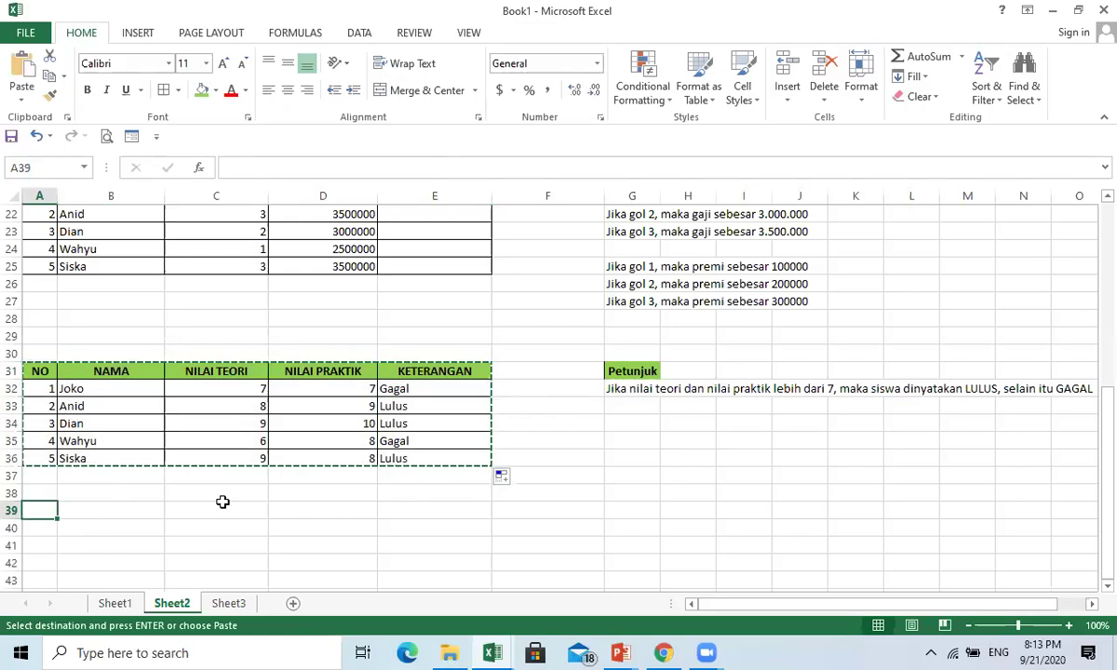
{"action": "key", "text": "Return"}
Clear the KETERANGAN results in E40:E44 of the newly pasted score table
{"action": "scroll", "coordinate": [423, 500], "scroll_direction": "down", "scroll_amount": 1}
{"action": "left_click_drag", "start_coordinate": [432, 479], "coordinate": [432, 537]}
{"action": "key", "text": "Delete"}
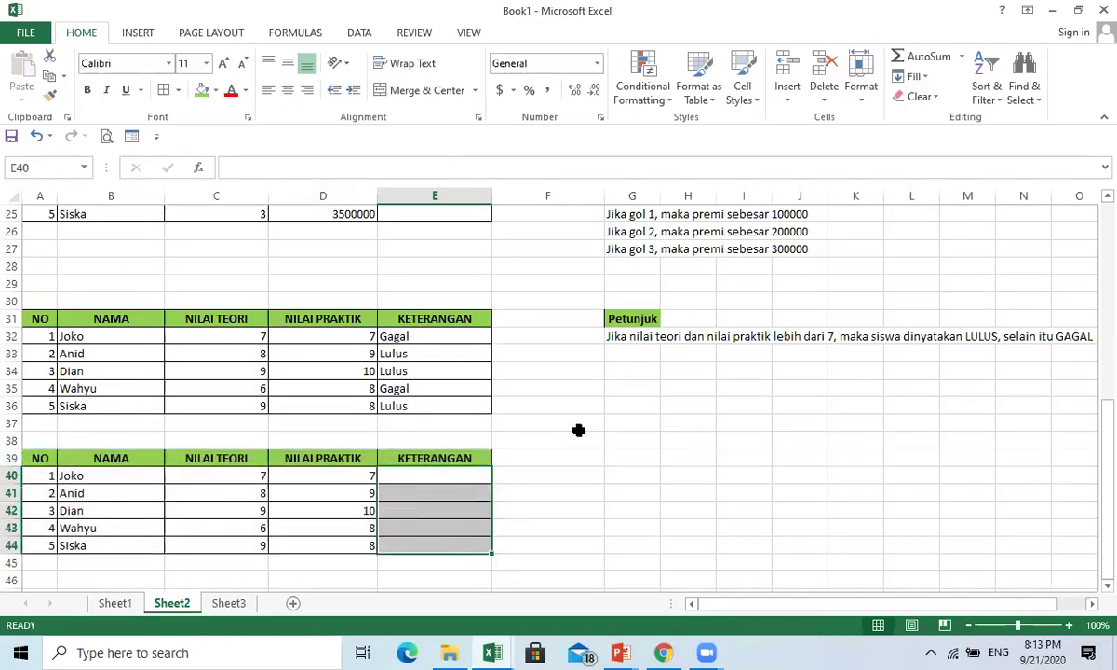
{"action": "left_click", "coordinate": [568, 425]}
Enter the heading "Petunjuk" in G39 beside the new score table
{"action": "left_click", "coordinate": [647, 456]}
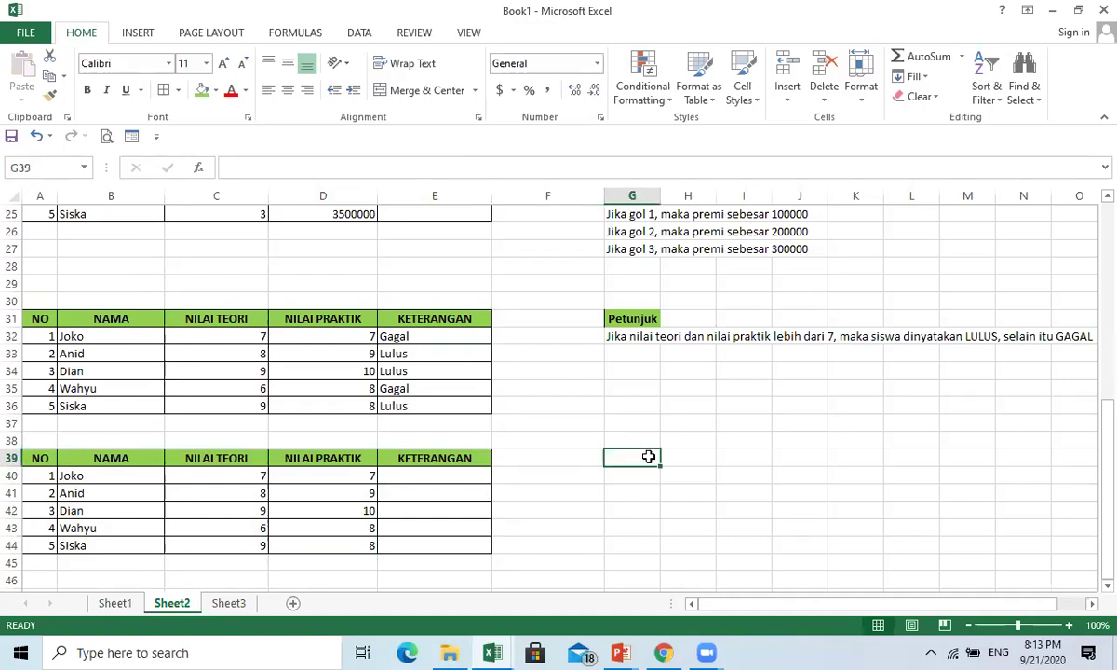
{"action": "type", "text": "Petunjuk"}
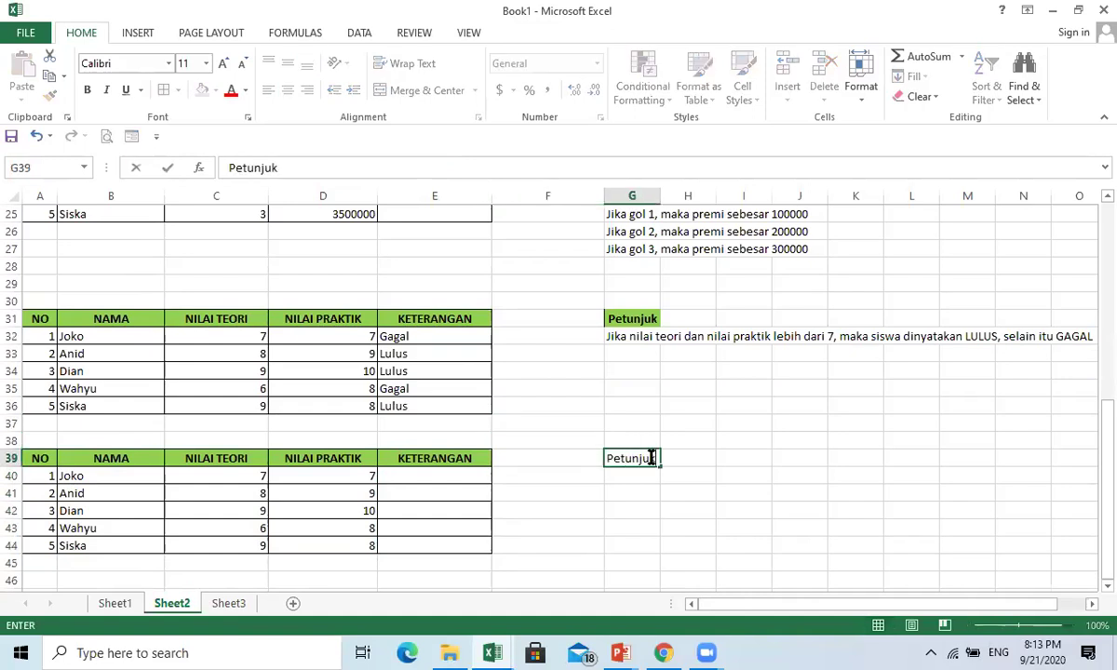
{"action": "key", "text": "Return"}
Enter in G40 "Jila nilai teori lebih dari 7 atau nilai praktik lebih dari 7 maka siswa dinyatakan lulu,"
{"action": "type", "text": "Jila nilai te"}
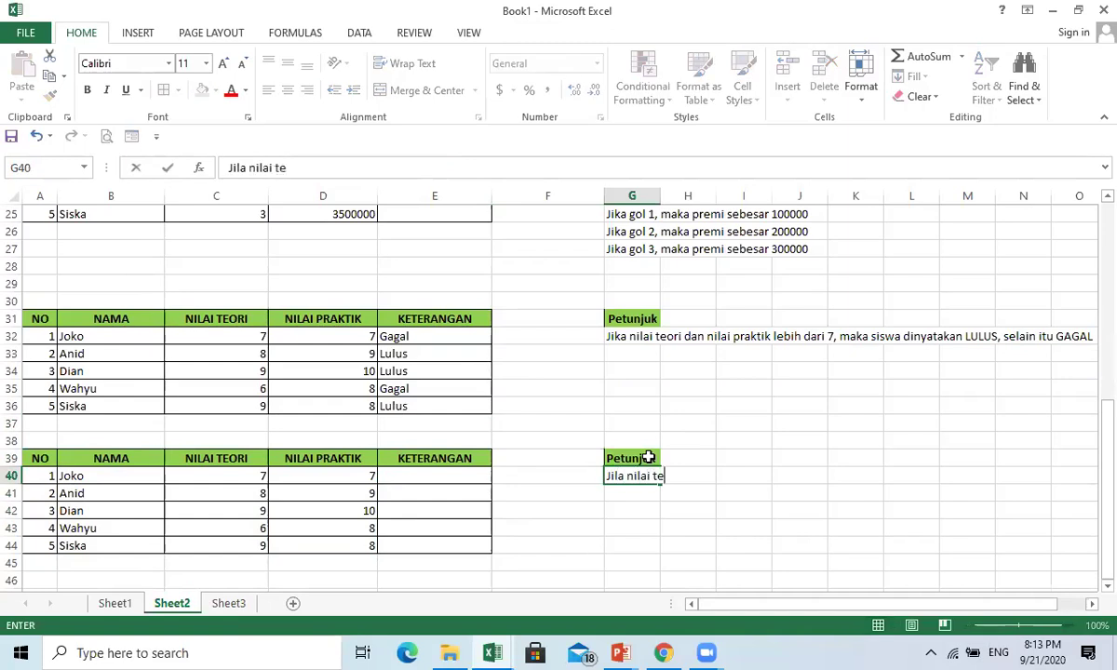
{"action": "type", "text": "ori lebih da"}
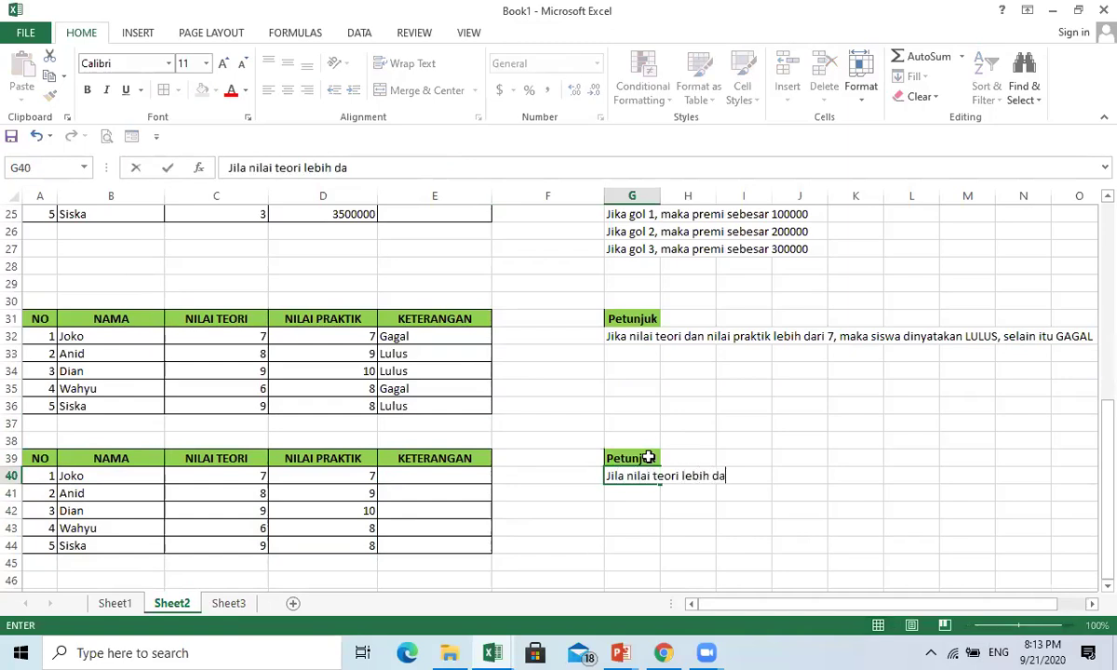
{"action": "type", "text": "ri 7 atau nilai praktik leb"}
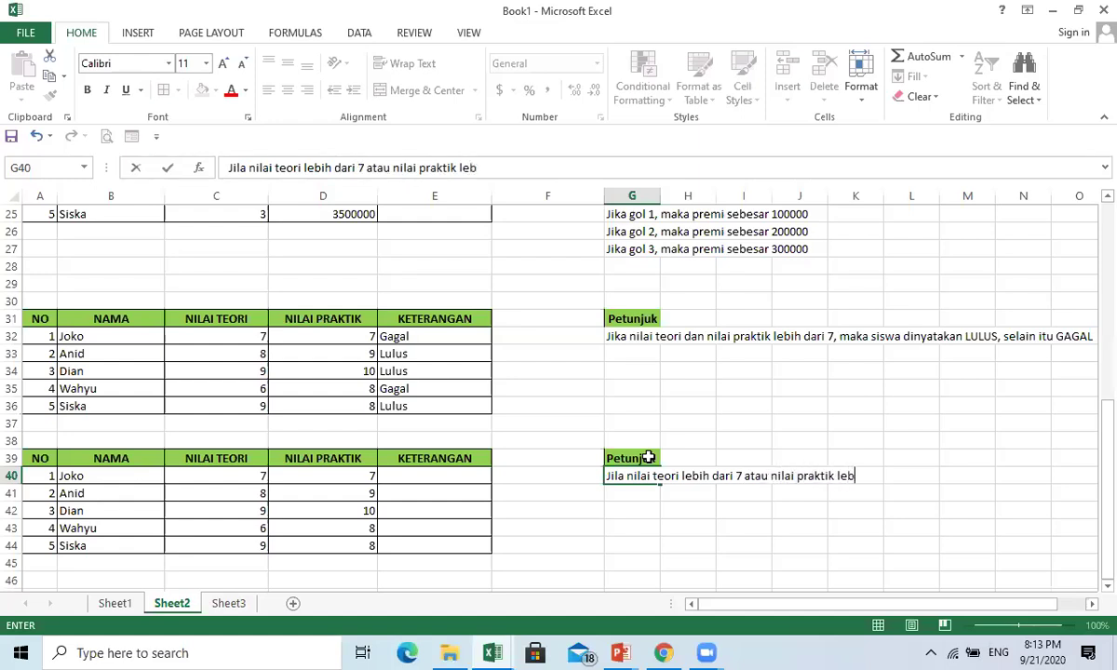
{"action": "type", "text": "ih dari 7 maka siswa diny"}
{"action": "type", "text": "at"}
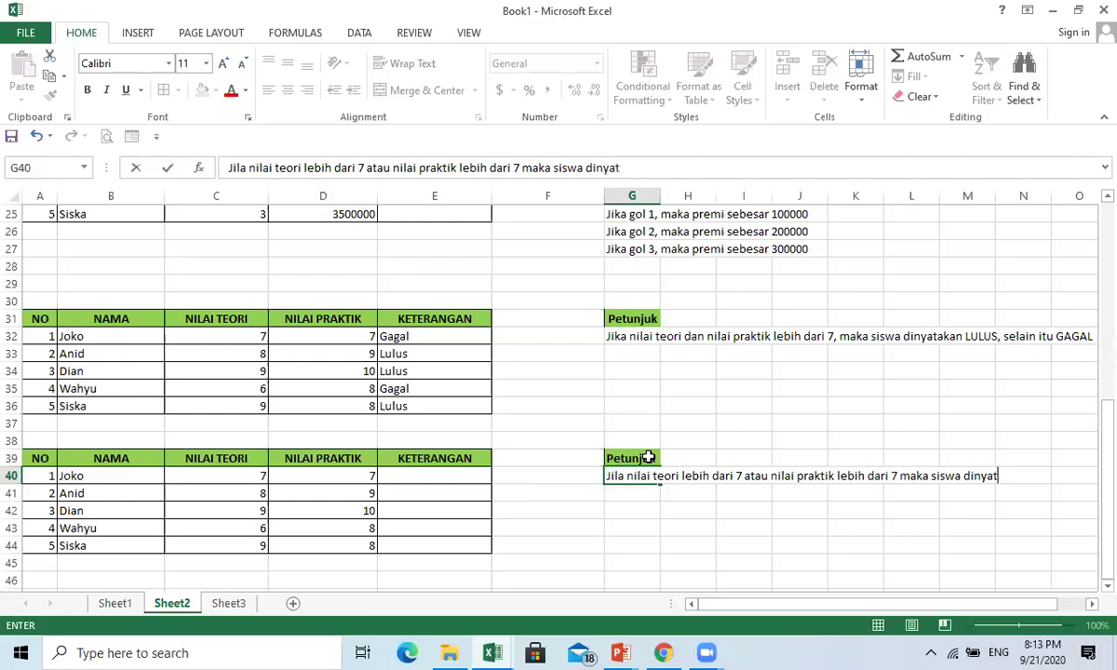
{"action": "type", "text": "akan lulu"}
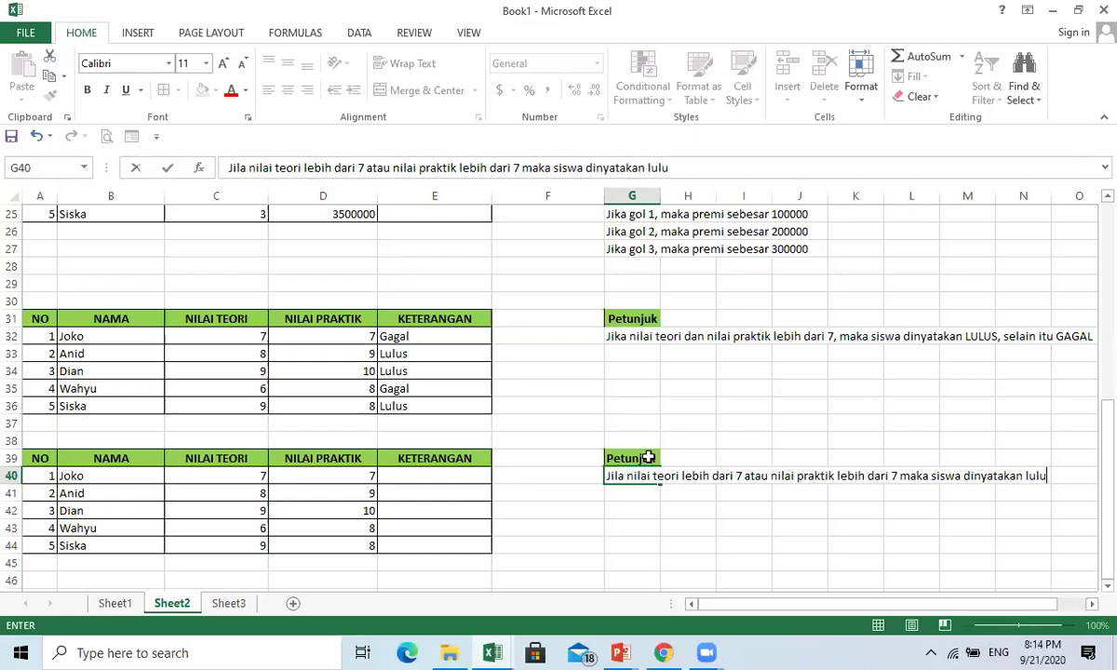
{"action": "type", "text": ","}
{"action": "key", "text": "Return"}
Enter the continuation of the pass rule, "selain itu Gagal", in G41
{"action": "type", "text": "se"}
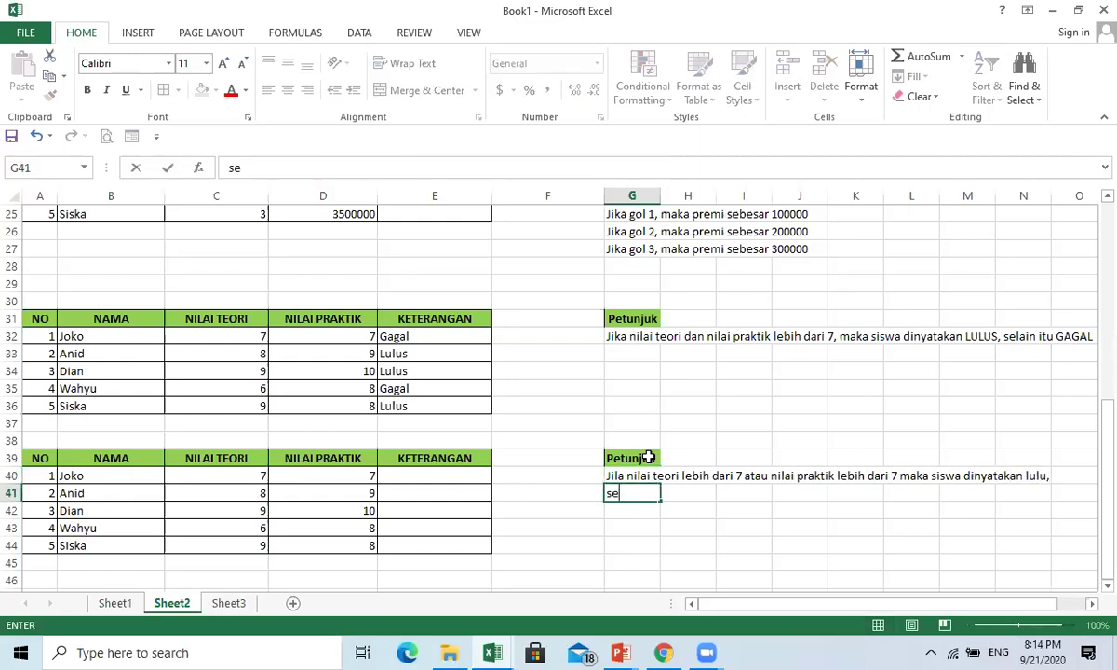
{"action": "type", "text": "lain itu Gagagl"}
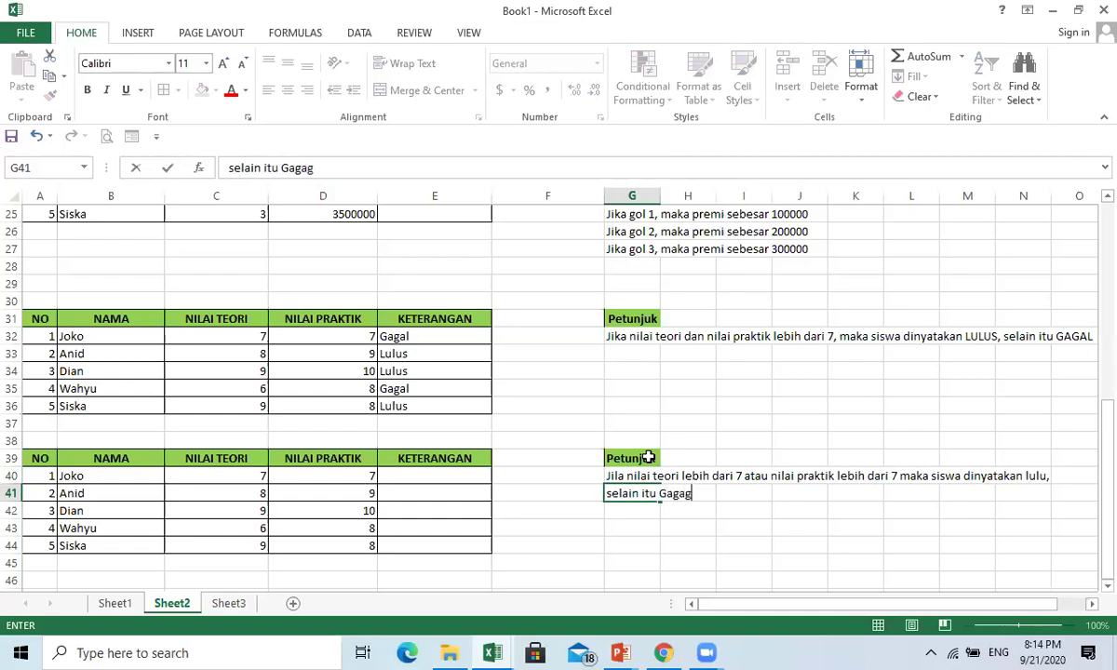
{"action": "key", "text": "BackSpace"}
{"action": "key", "text": "BackSpace"}
{"action": "type", "text": "l"}
{"action": "key", "text": "Return"}
Correct the last word of the rule in G40 so it ends with "lulus,"
{"action": "key", "text": "Up"}
{"action": "key", "text": "Up"}
{"action": "key", "text": "F2"}
{"action": "key", "text": "BackSpace"}
{"action": "key", "text": "BackSpace"}
{"action": "type", "text": "us,"}
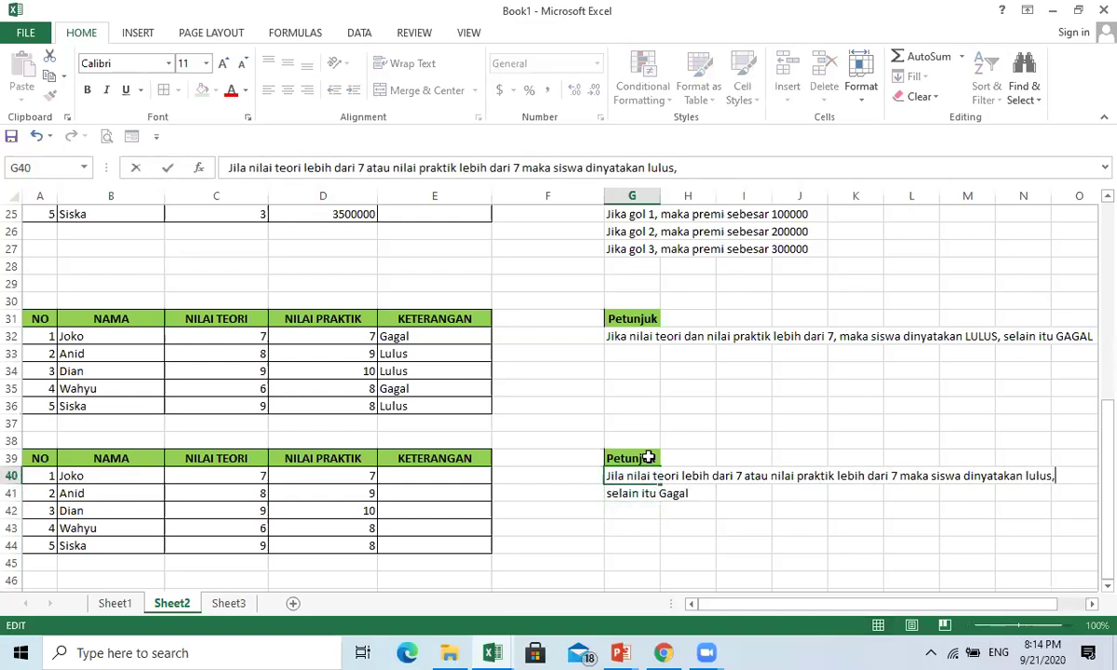
{"action": "key", "text": "Return"}
{"action": "left_click", "coordinate": [548, 507]}
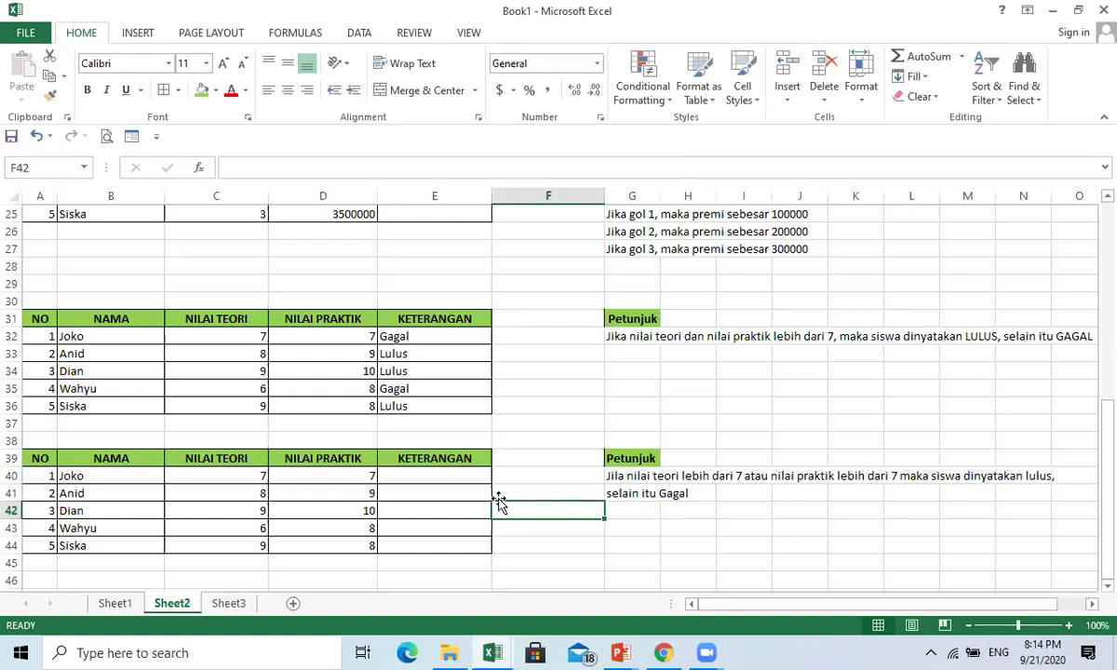
{"action": "left_click", "coordinate": [463, 476]}
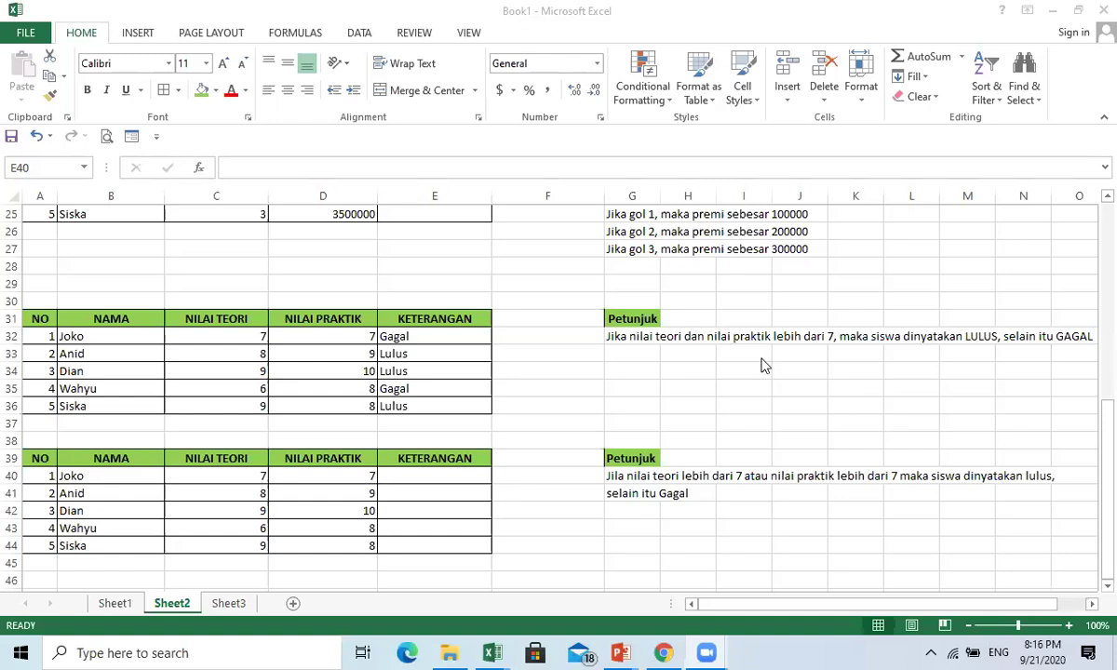
{"action": "left_click", "coordinate": [464, 480]}
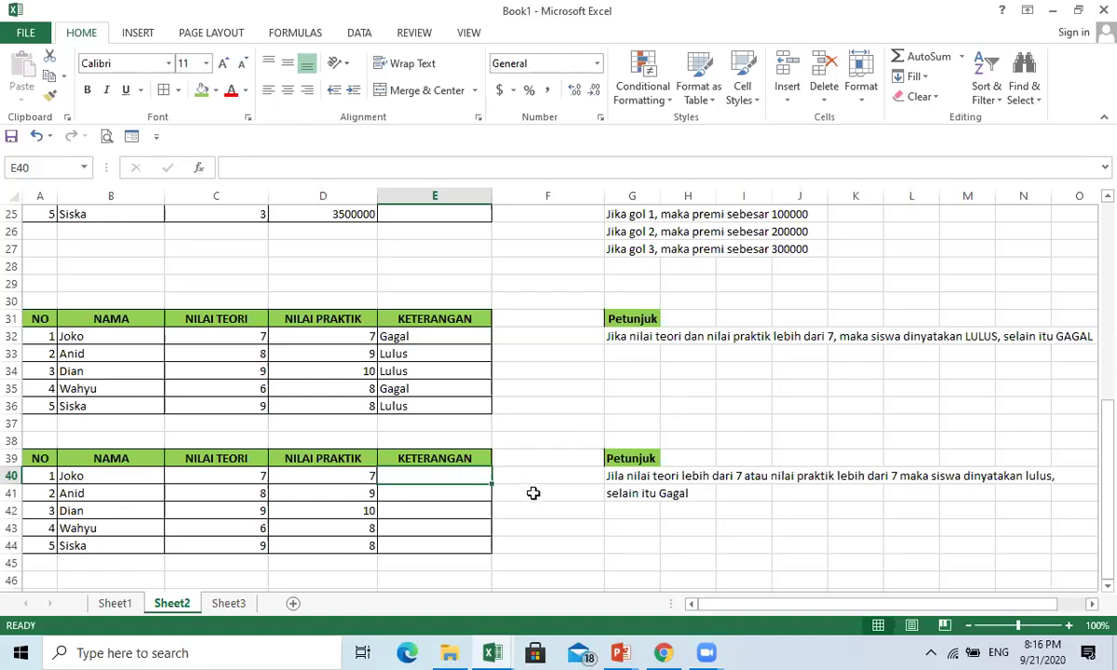
{"action": "left_click", "coordinate": [568, 470]}
{"action": "left_click", "coordinate": [462, 474]}
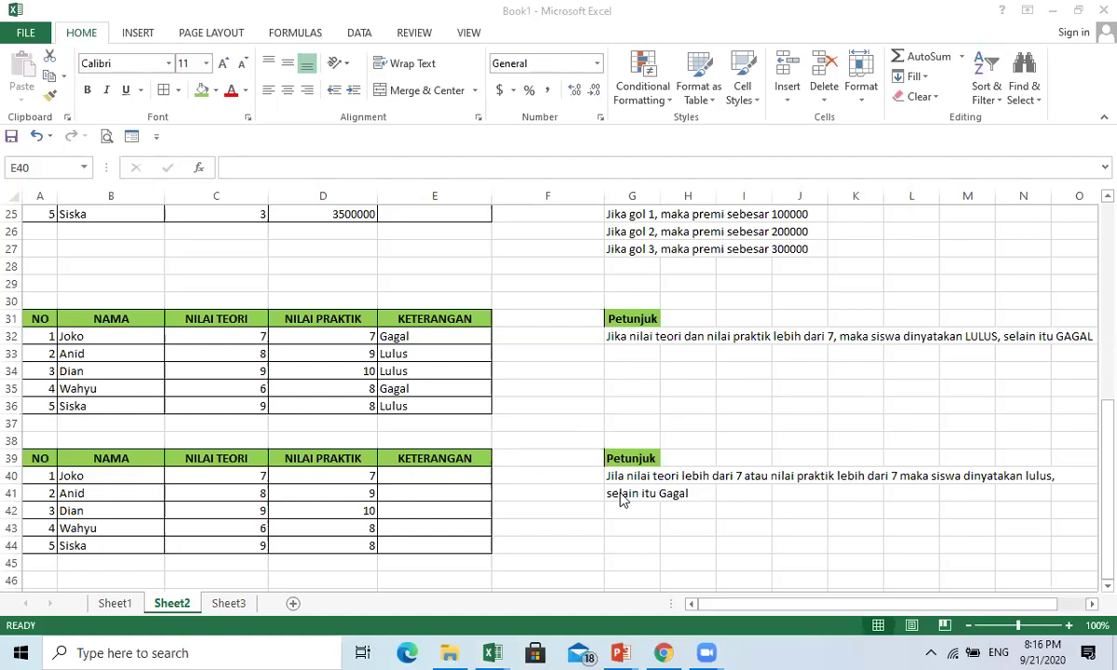
{"action": "left_click", "coordinate": [895, 601]}
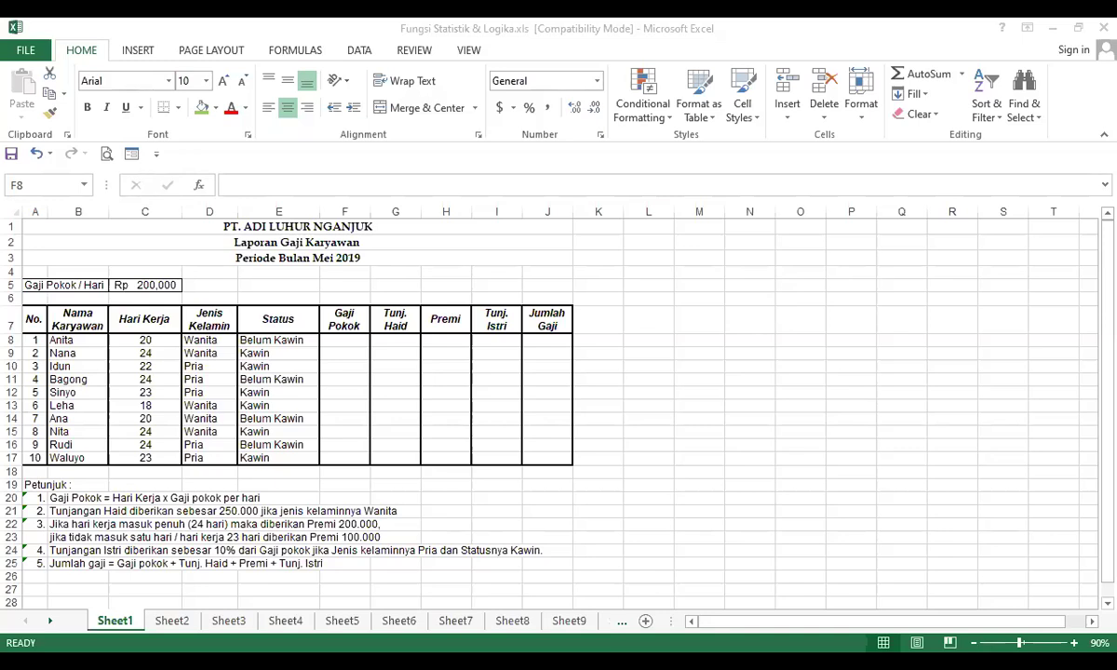
Return to the Book1 workbook and add the note "lebih dari sama dengan" in G47 with the operator ">=" as text in G48
{"action": "key", "text": "alt+Tab"}
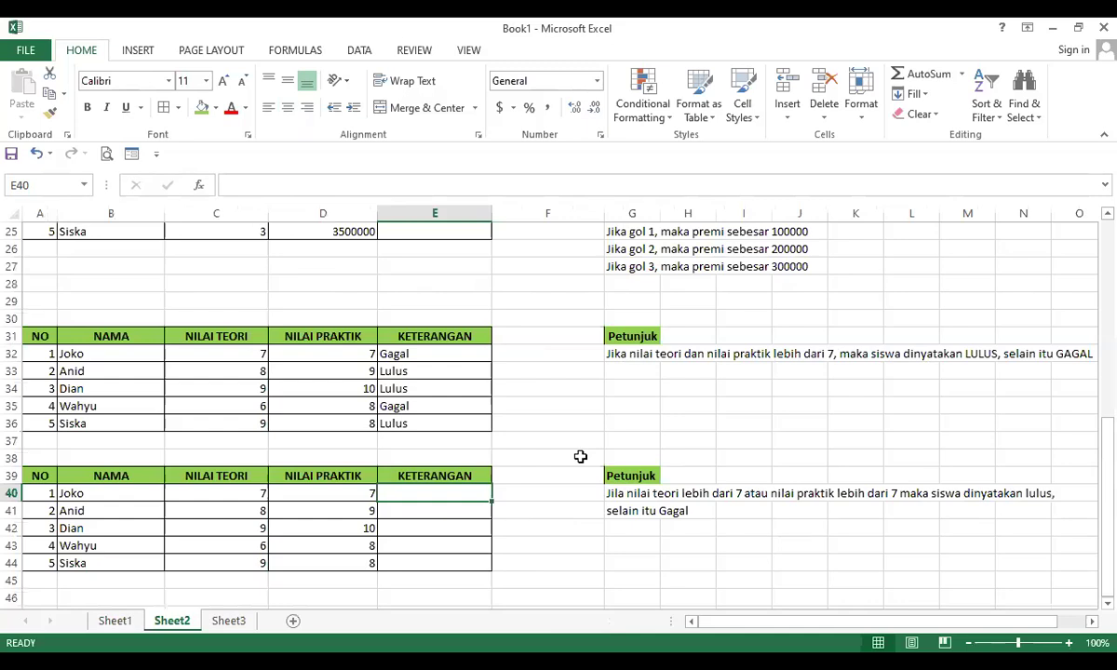
{"action": "left_click", "coordinate": [581, 537]}
{"action": "scroll", "coordinate": [580, 549], "scroll_direction": "down", "scroll_amount": 3}
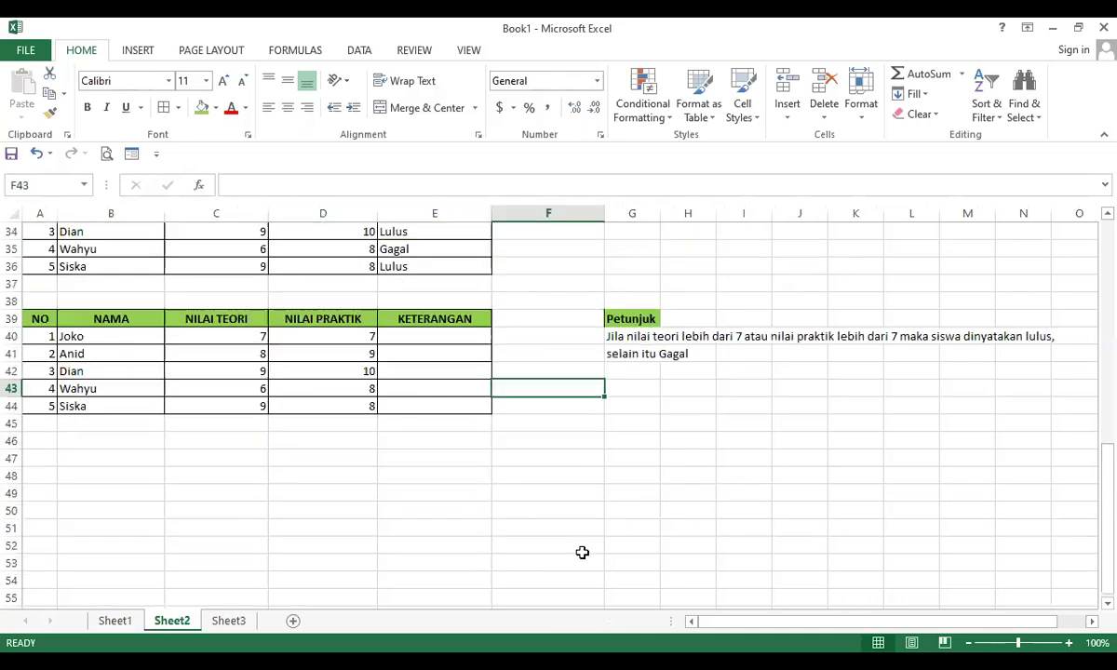
{"action": "left_click", "coordinate": [456, 511]}
{"action": "left_click", "coordinate": [626, 456]}
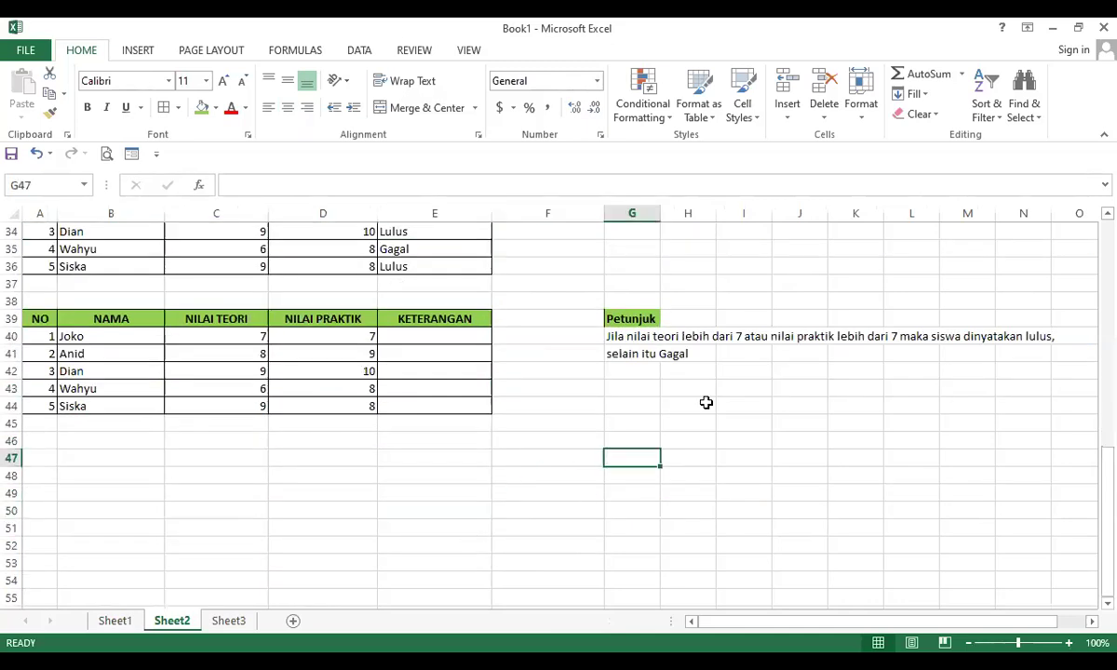
{"action": "type", "text": "lebih dari sama dengan"}
{"action": "key", "text": "Return"}
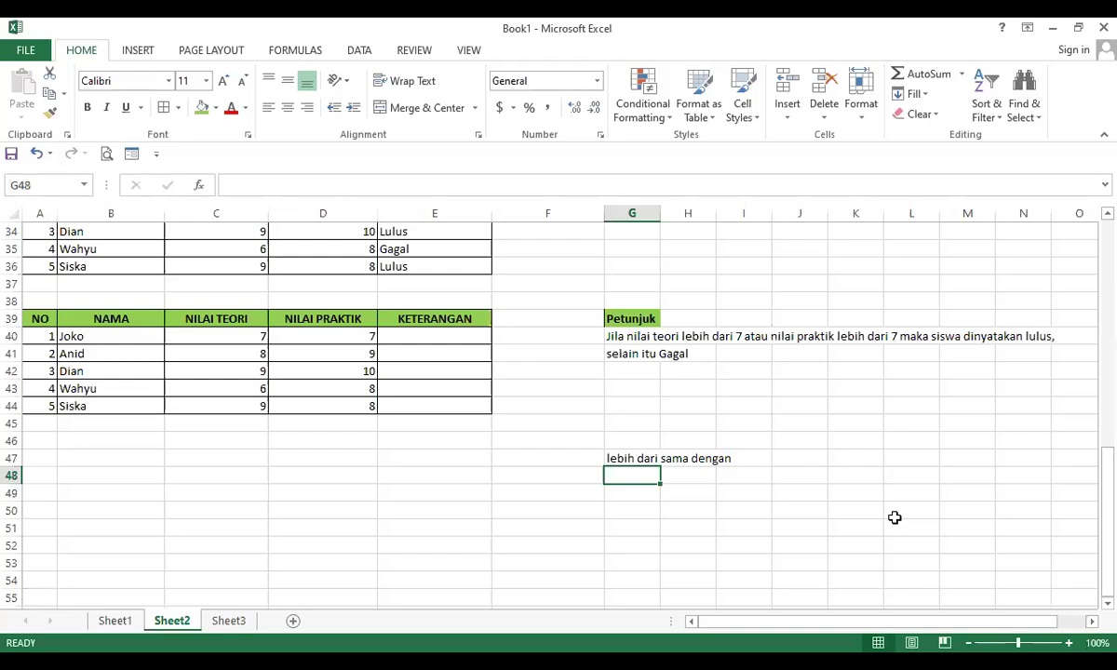
{"action": "type", "text": "'"}
{"action": "type", "text": ">="}
{"action": "key", "text": "Return"}
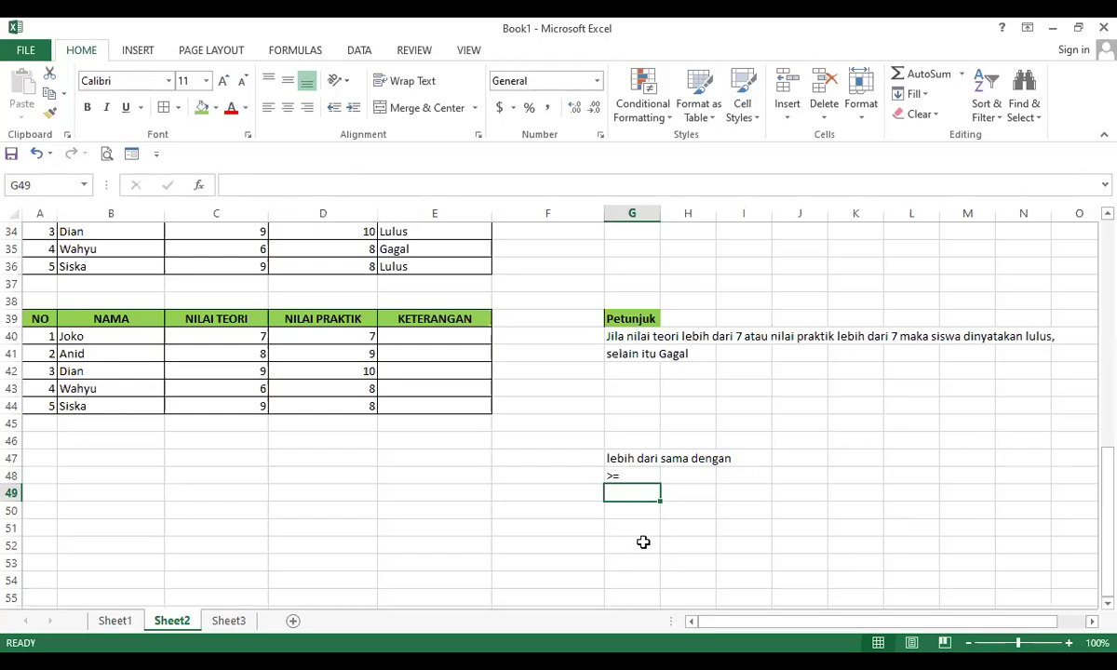
Enter the operator "<>" as text in G50 below the operator note
{"action": "scroll", "coordinate": [643, 541], "scroll_direction": "down", "scroll_amount": 1}
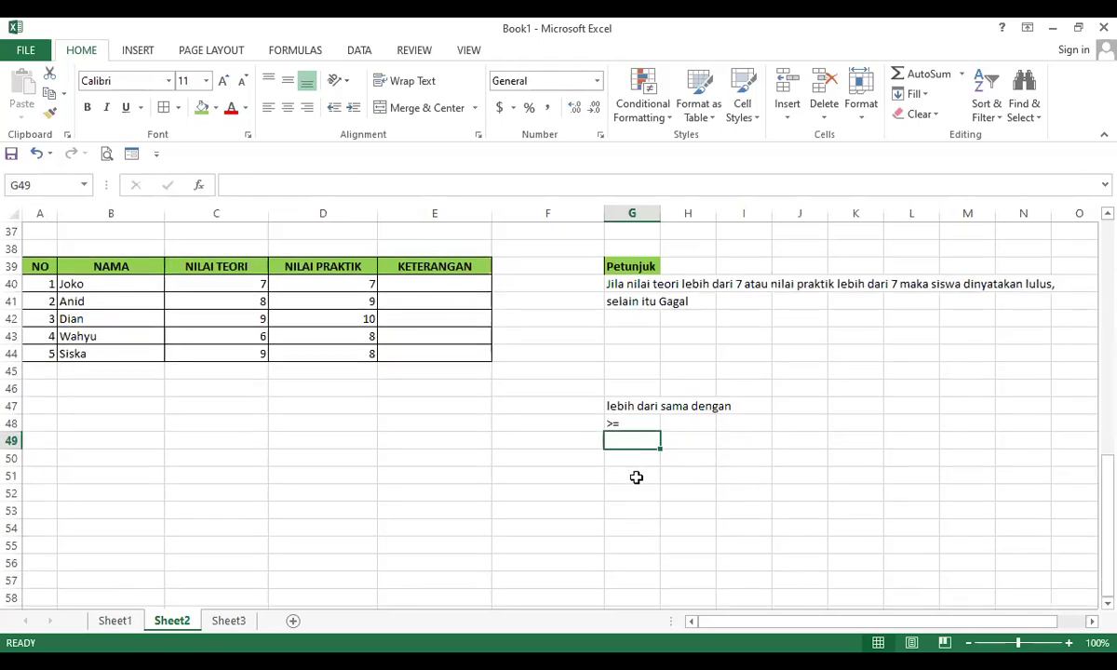
{"action": "left_click", "coordinate": [642, 457]}
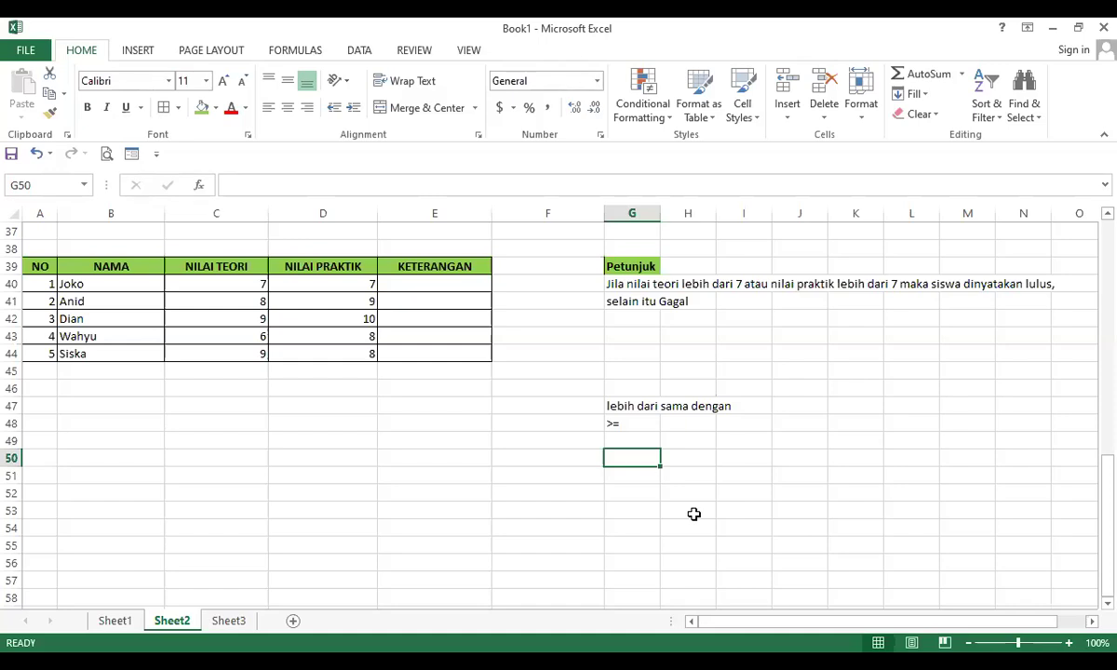
{"action": "type", "text": "'"}
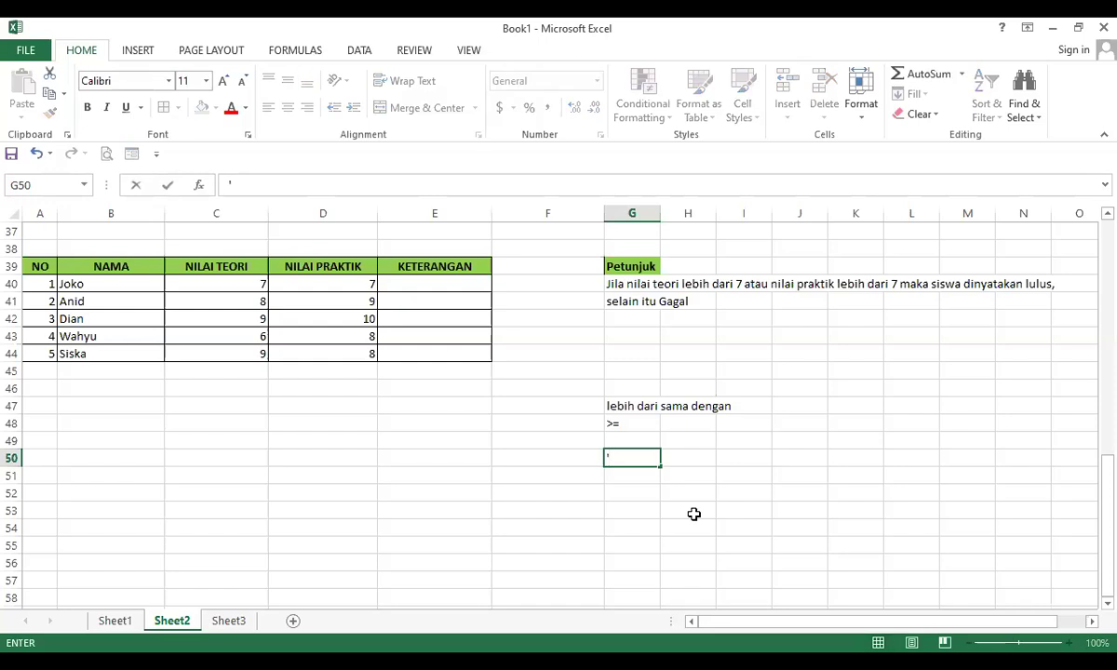
{"action": "type", "text": "<>"}
{"action": "key", "text": "Return"}
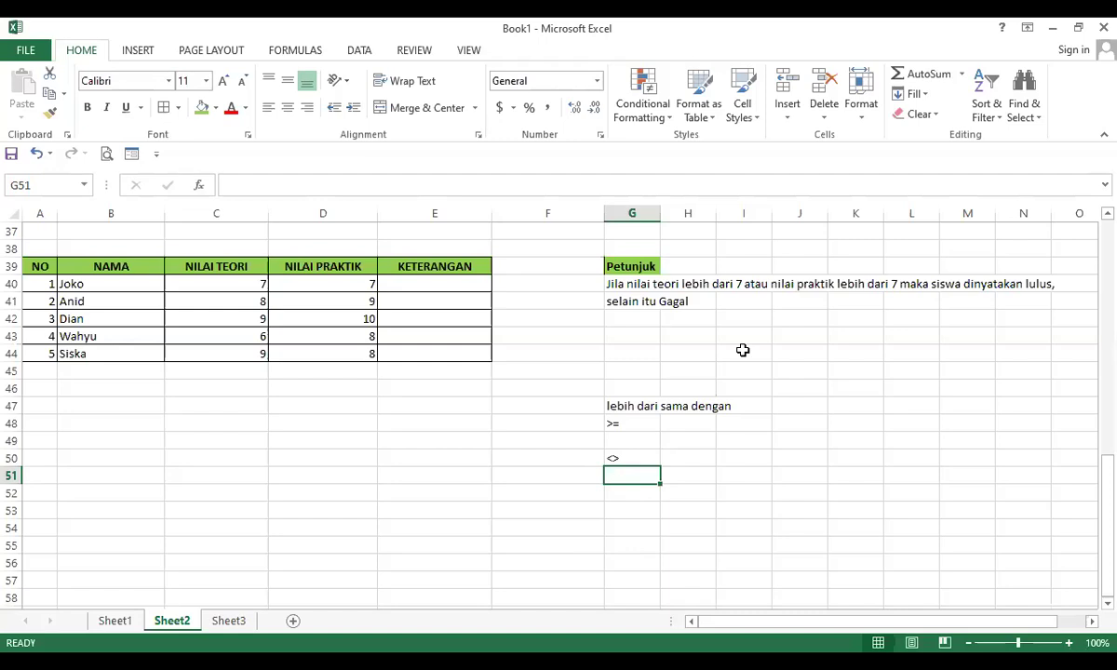
{"action": "scroll", "coordinate": [743, 350], "scroll_direction": "up", "scroll_amount": 6}
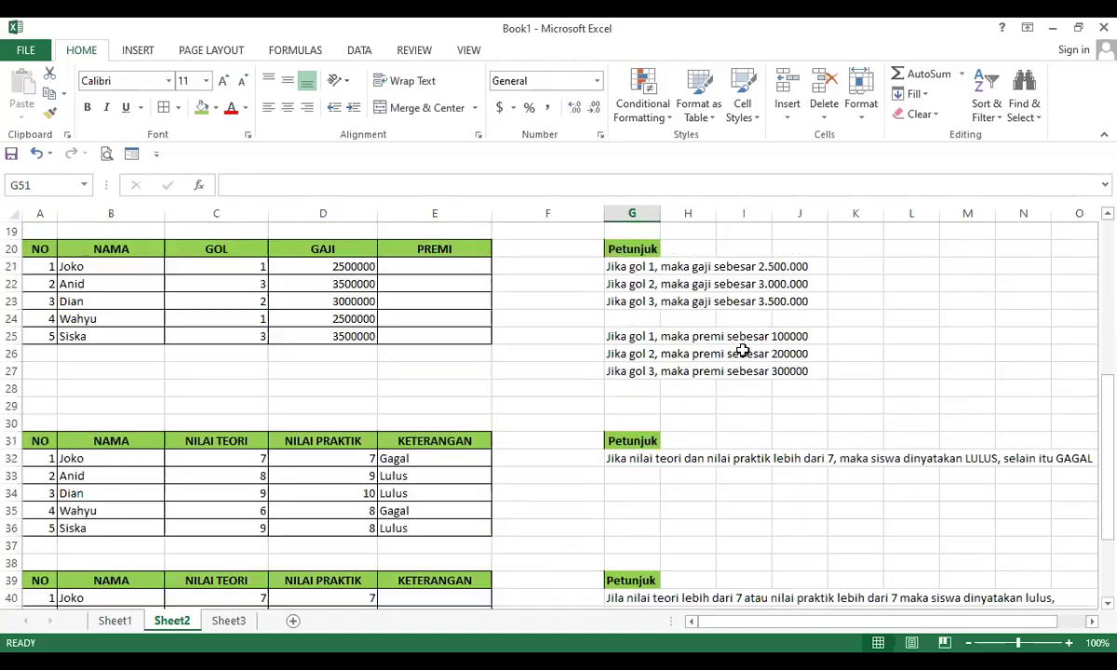
{"action": "scroll", "coordinate": [743, 350], "scroll_direction": "down", "scroll_amount": 5}
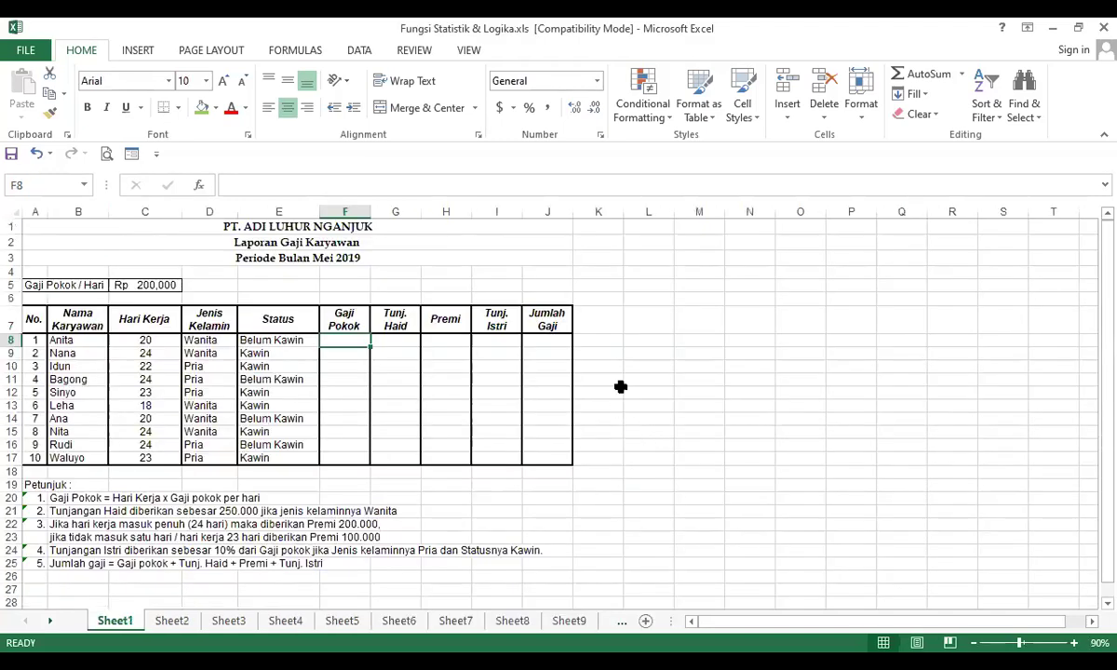
Unmerge the three report title rows in A1:J3 on Sheet1 of the Fungsi Statistik & Logika.xls workbook
{"action": "left_click", "coordinate": [649, 365]}
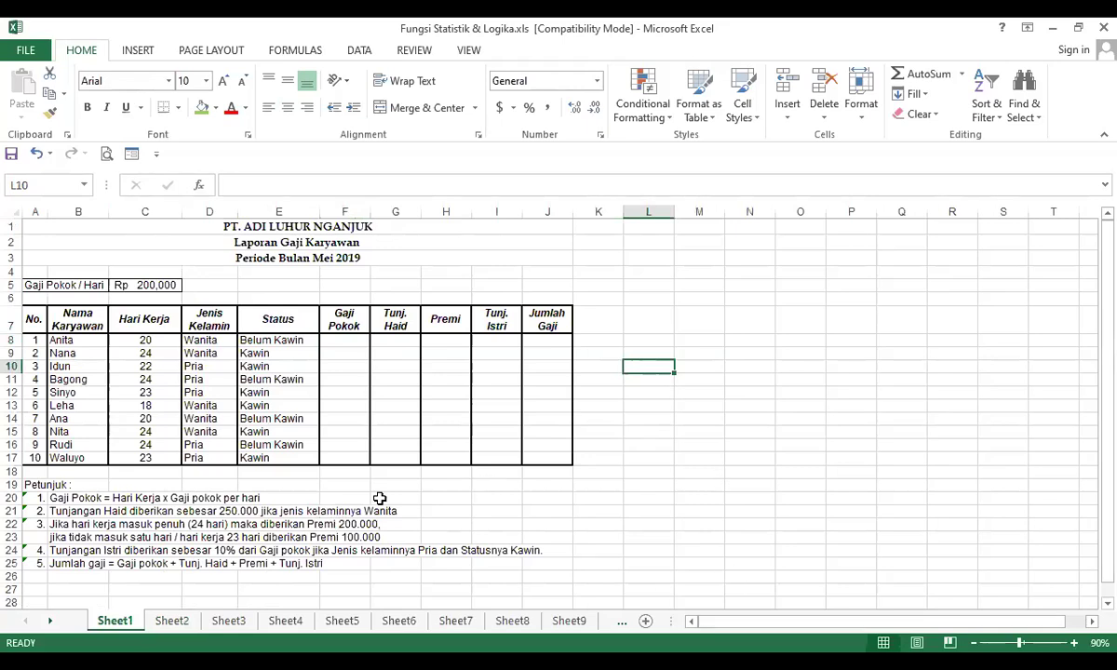
{"action": "scroll", "coordinate": [524, 523], "scroll_direction": "up", "scroll_amount": 1}
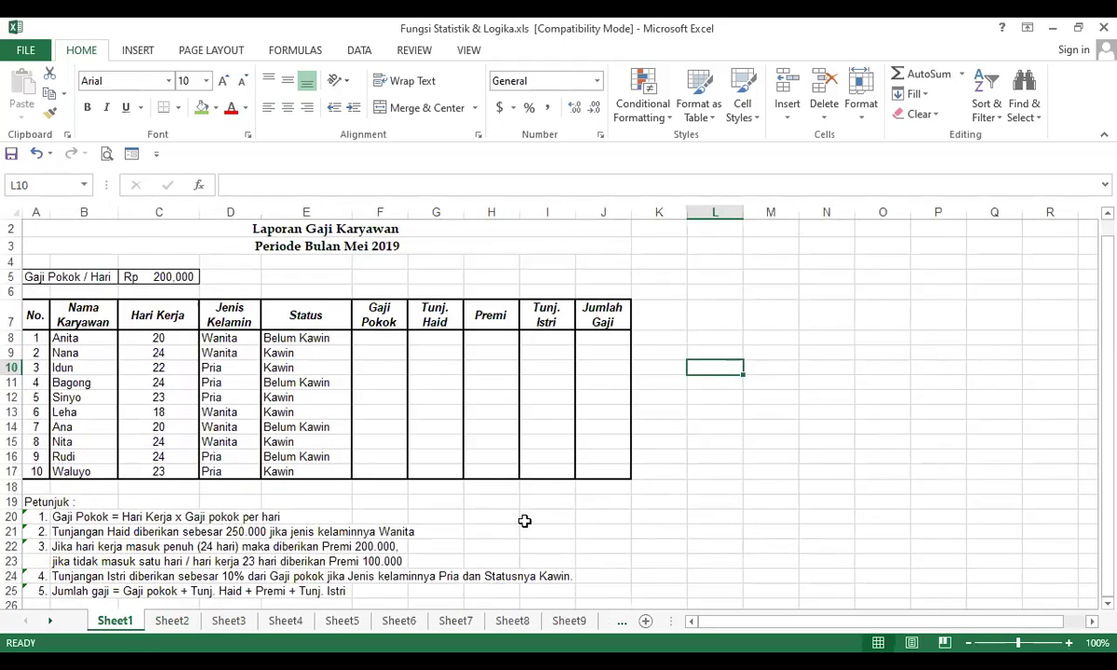
{"action": "scroll", "coordinate": [470, 326], "scroll_direction": "up", "scroll_amount": 1}
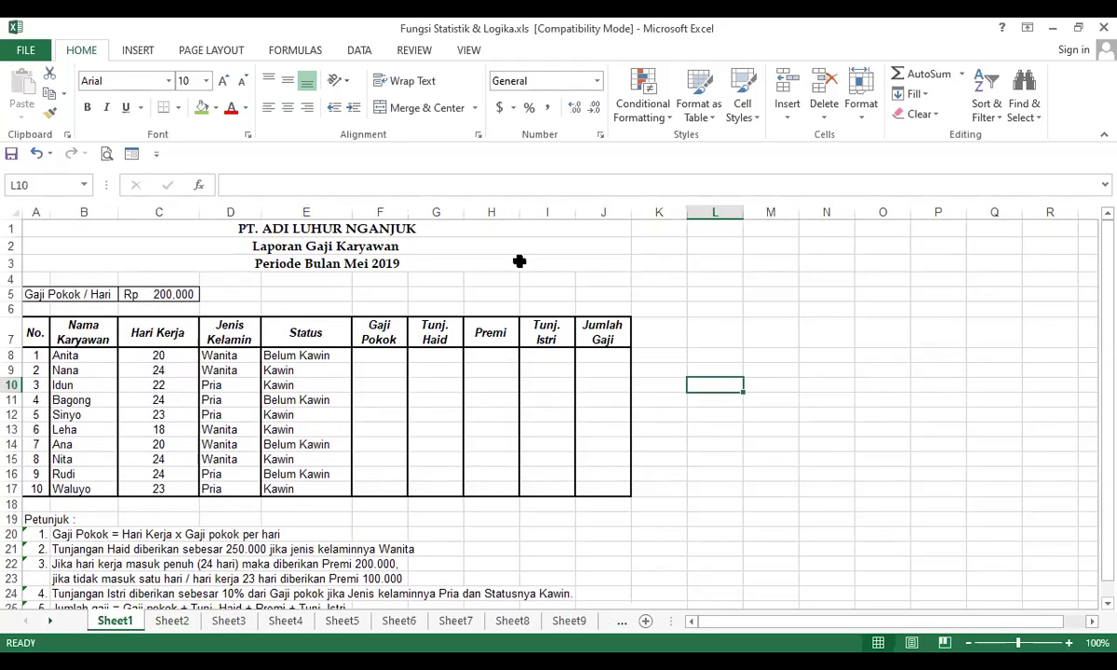
{"action": "left_click", "coordinate": [541, 231]}
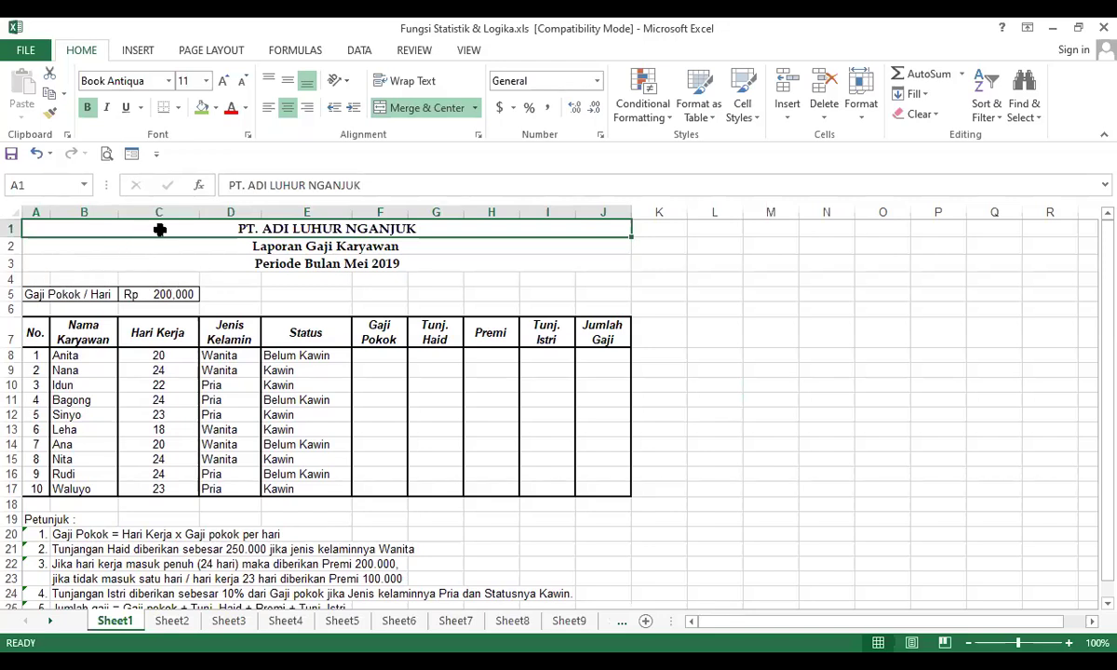
{"action": "left_click", "coordinate": [536, 258], "text": "shift"}
{"action": "left_click", "coordinate": [414, 108]}
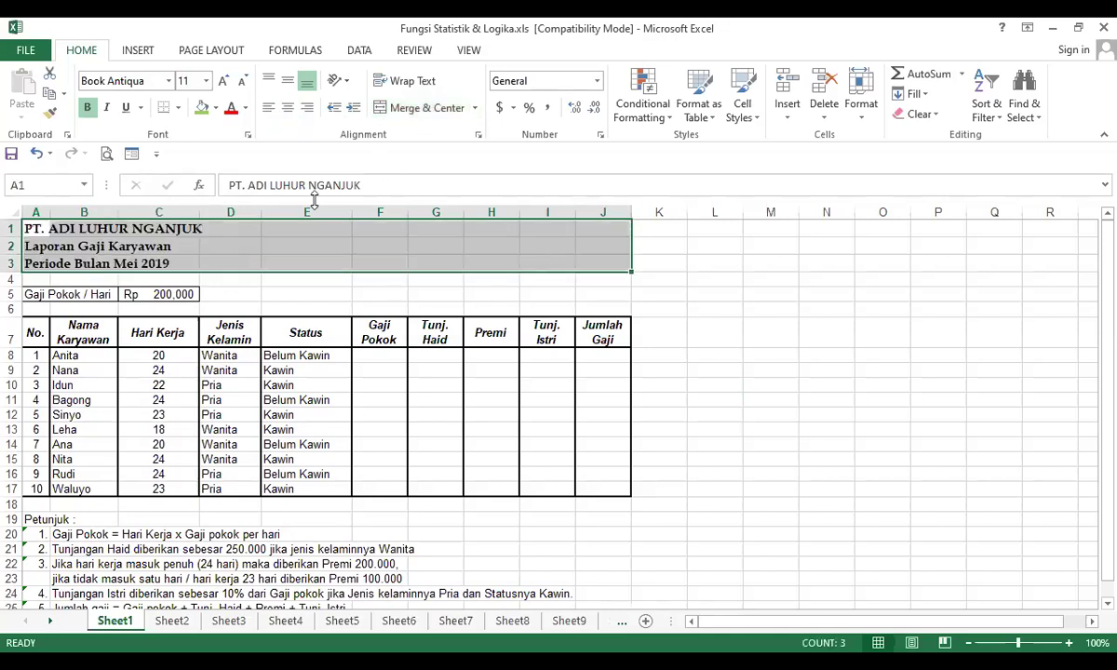
{"action": "left_click", "coordinate": [291, 249]}
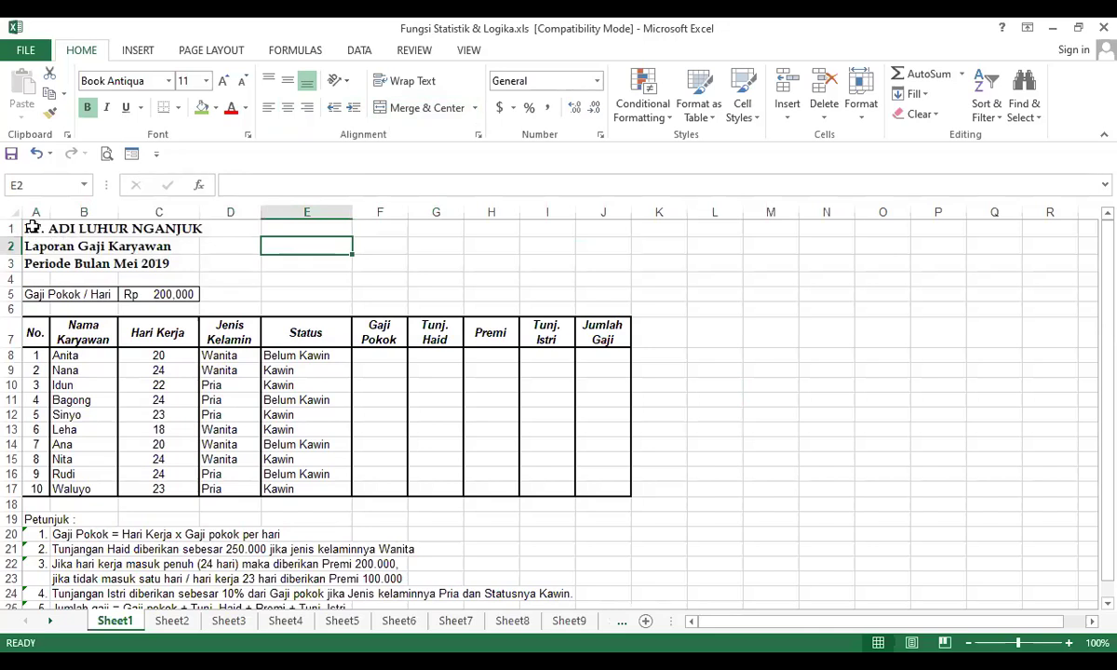
Merge and center each of the three report title rows separately across columns A to J
{"action": "left_click", "coordinate": [32, 229]}
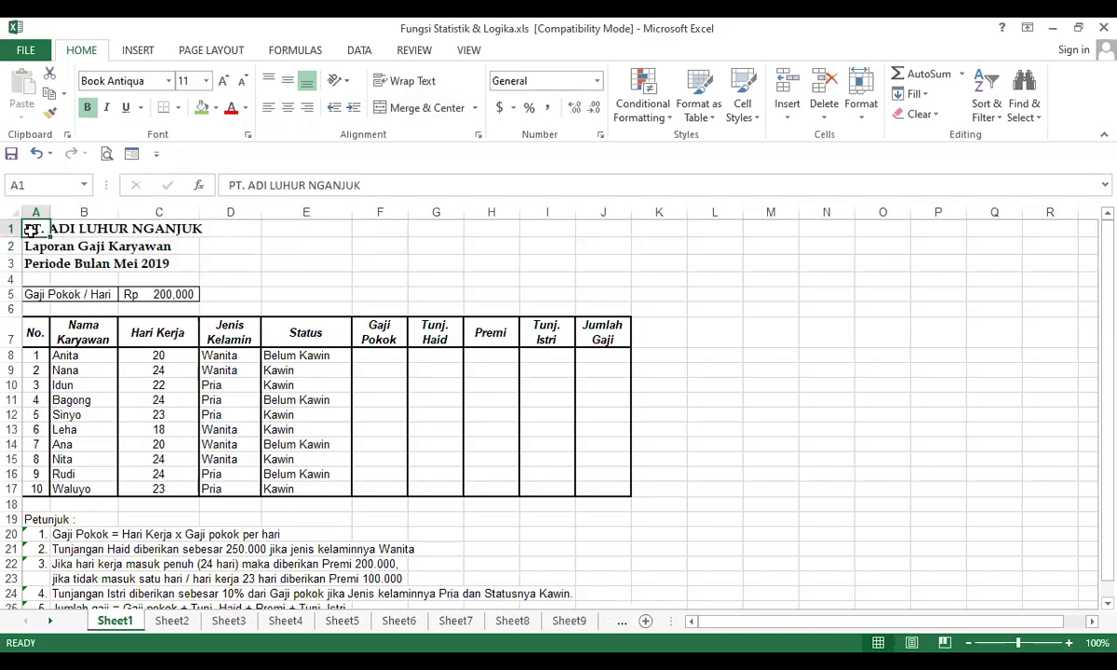
{"action": "left_click_drag", "start_coordinate": [31, 230], "coordinate": [613, 229]}
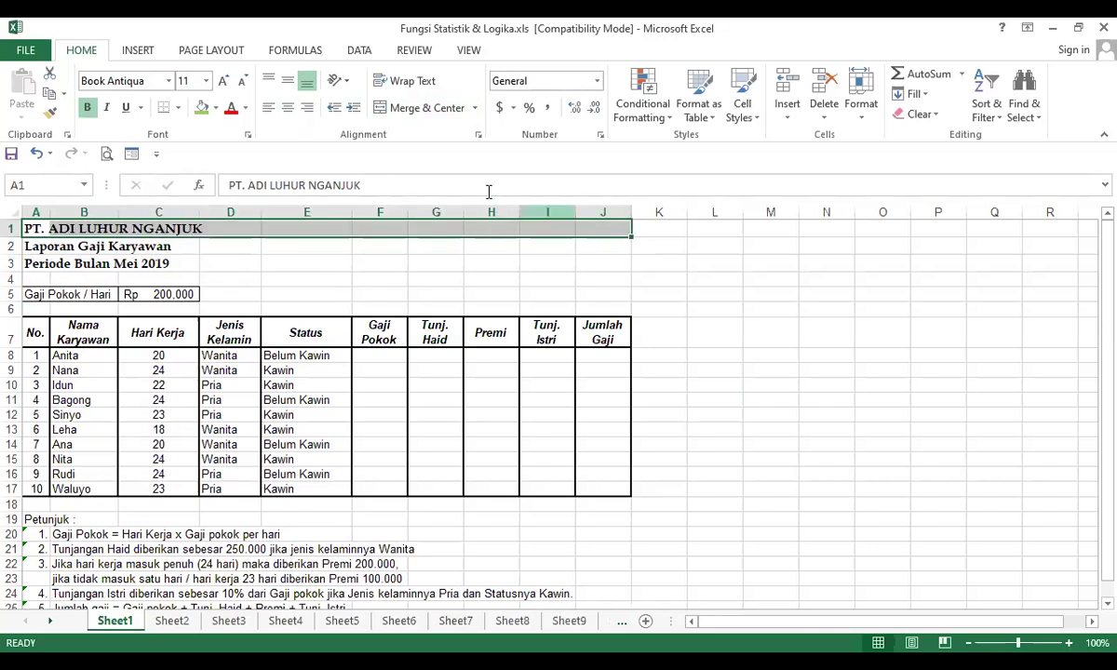
{"action": "left_click", "coordinate": [431, 112]}
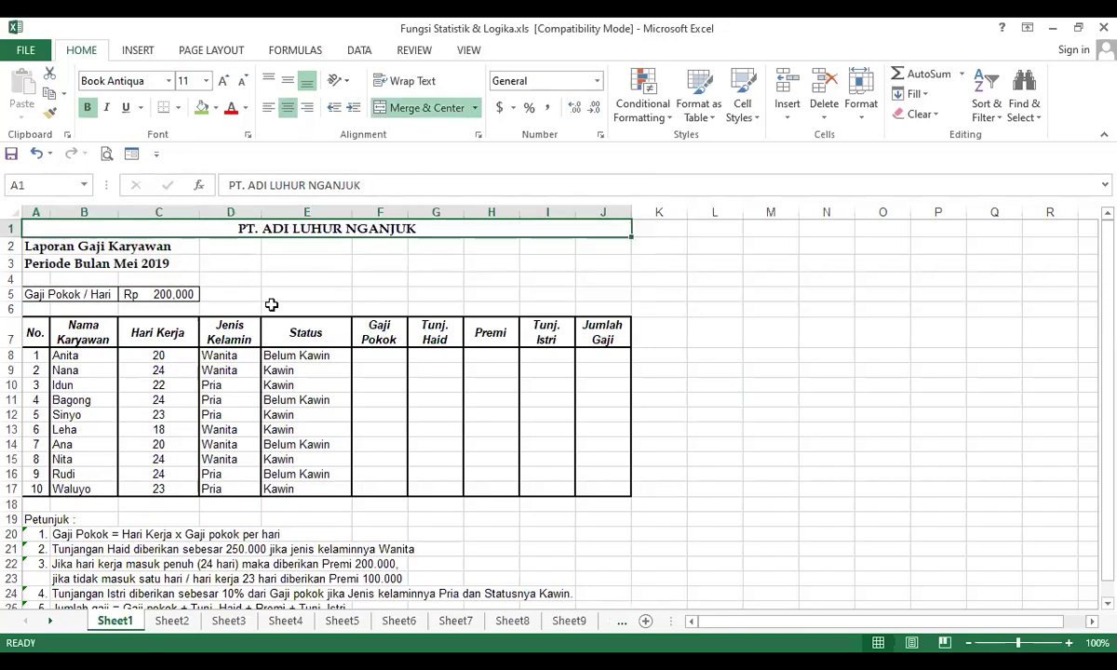
{"action": "left_click_drag", "start_coordinate": [41, 247], "coordinate": [592, 237]}
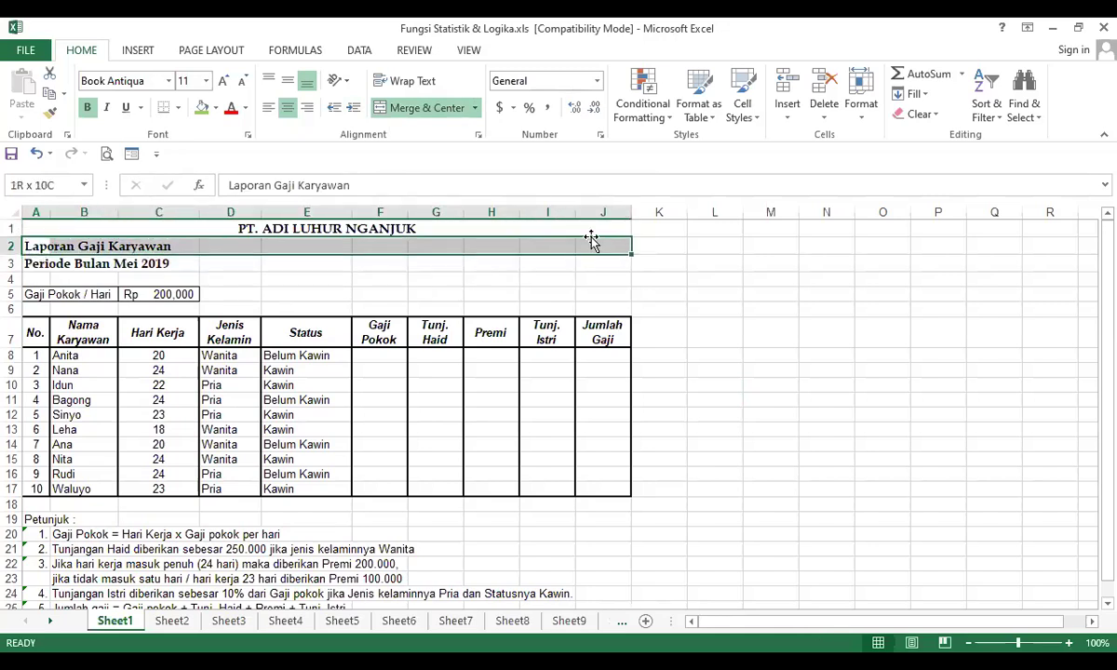
{"action": "left_click", "coordinate": [430, 110]}
{"action": "left_click_drag", "start_coordinate": [84, 264], "coordinate": [601, 266]}
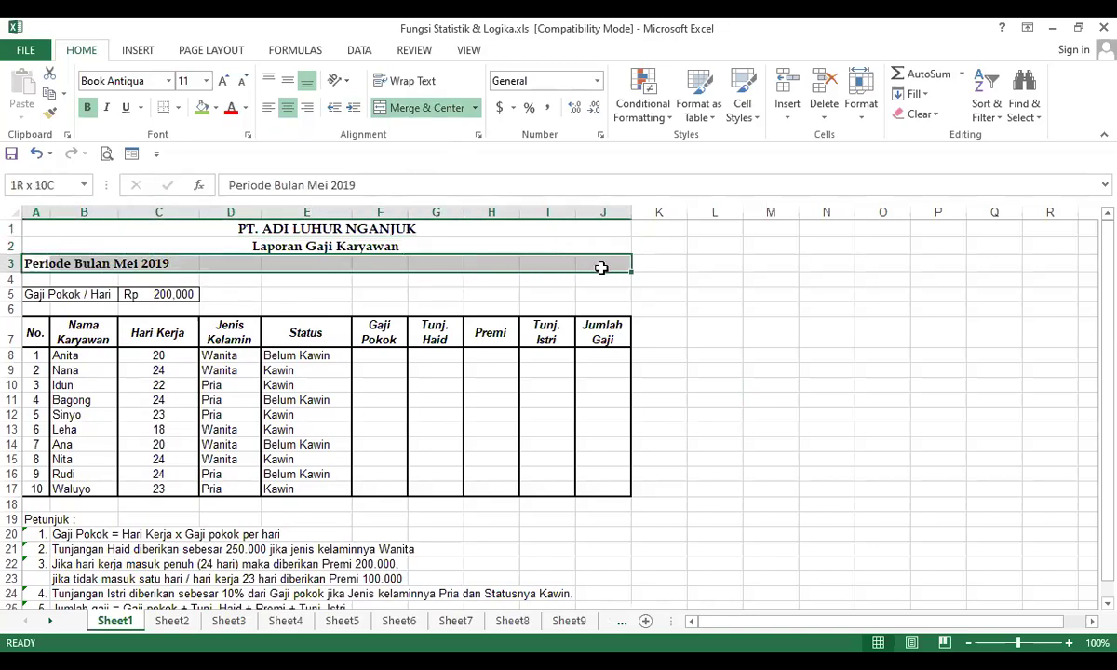
{"action": "left_click", "coordinate": [442, 112]}
{"action": "left_click", "coordinate": [412, 293]}
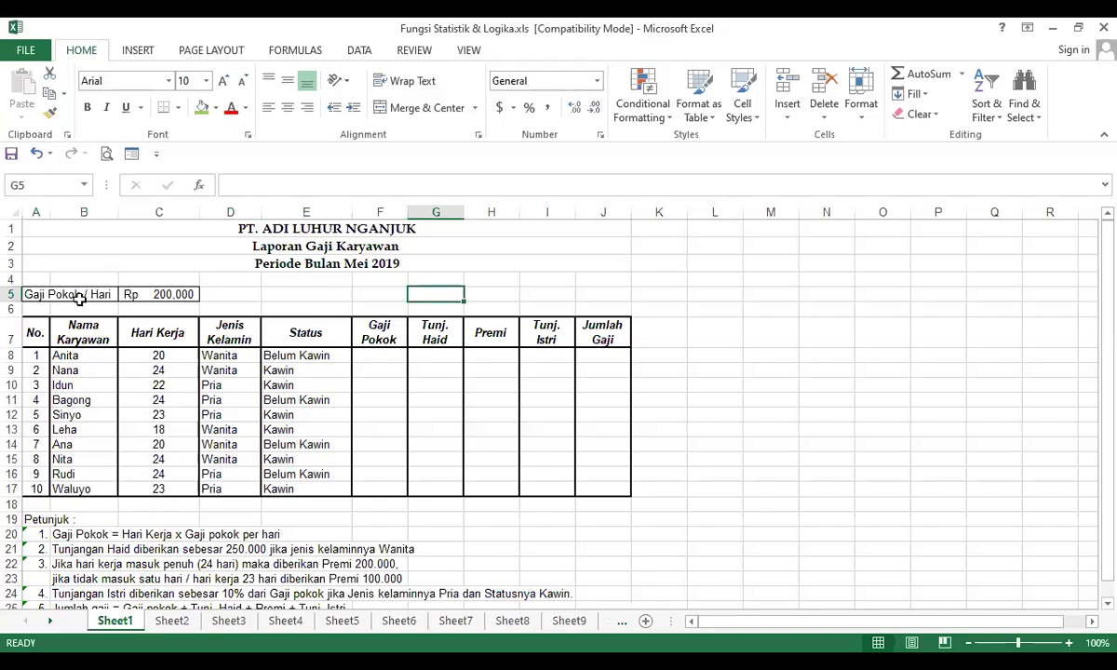
{"action": "left_click", "coordinate": [174, 294]}
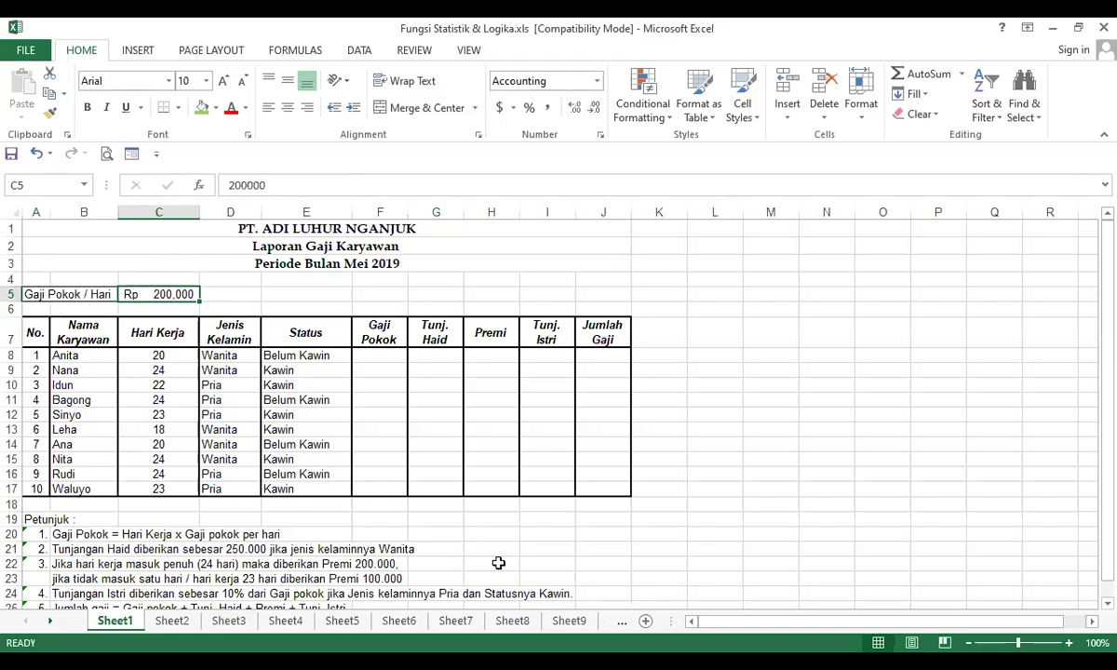
{"action": "left_click", "coordinate": [304, 303]}
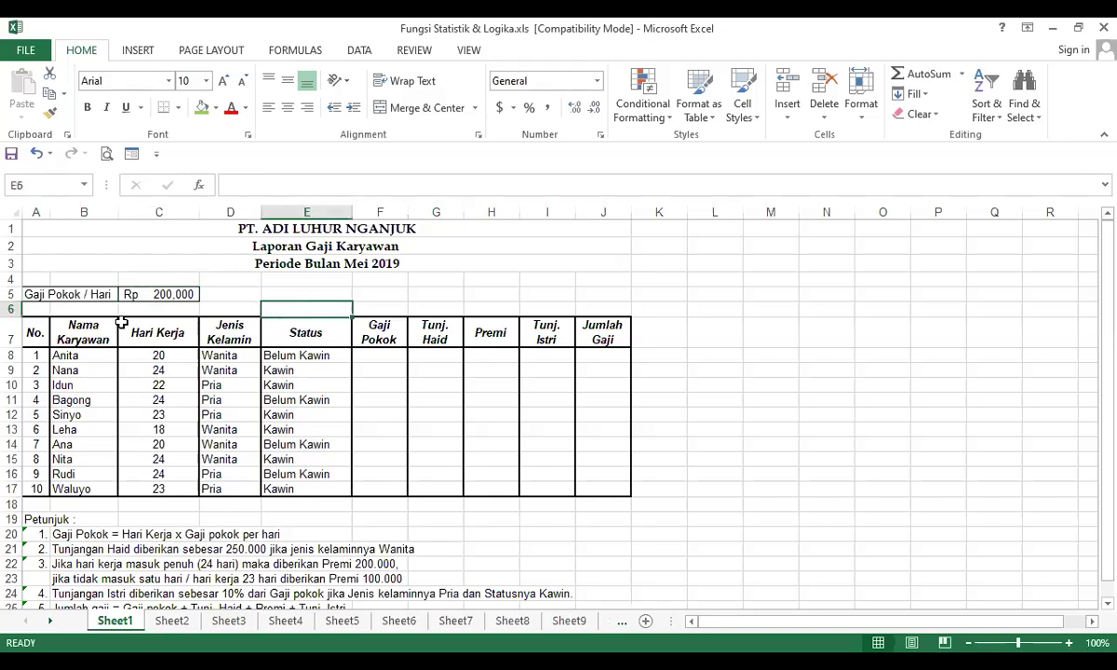
{"action": "left_click", "coordinate": [36, 337]}
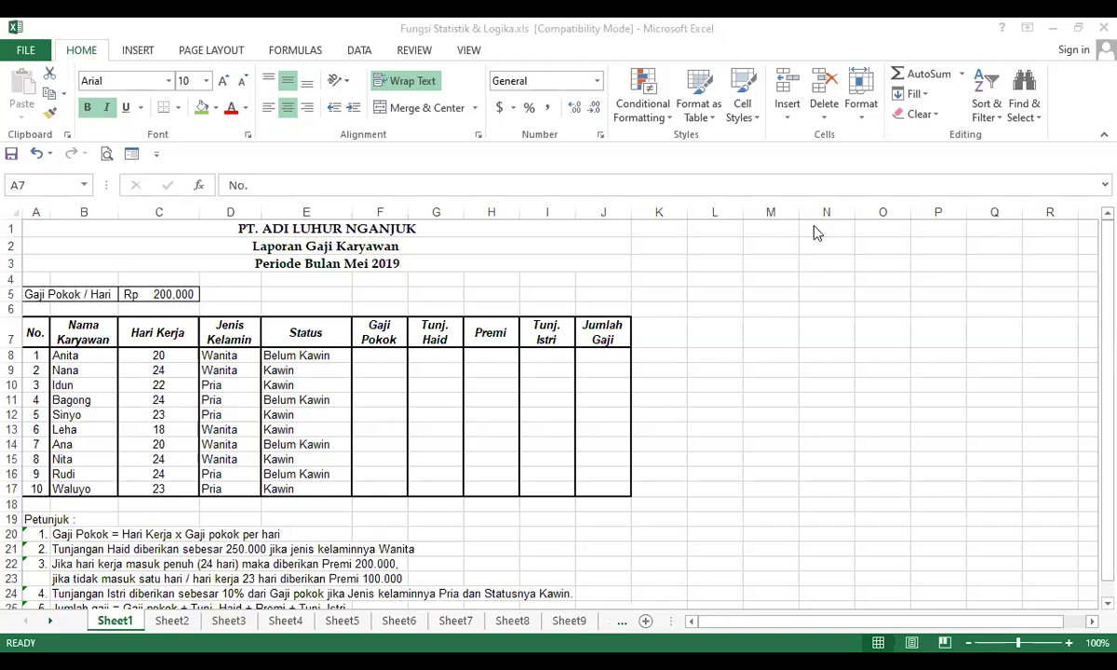
{"action": "left_click", "coordinate": [724, 330]}
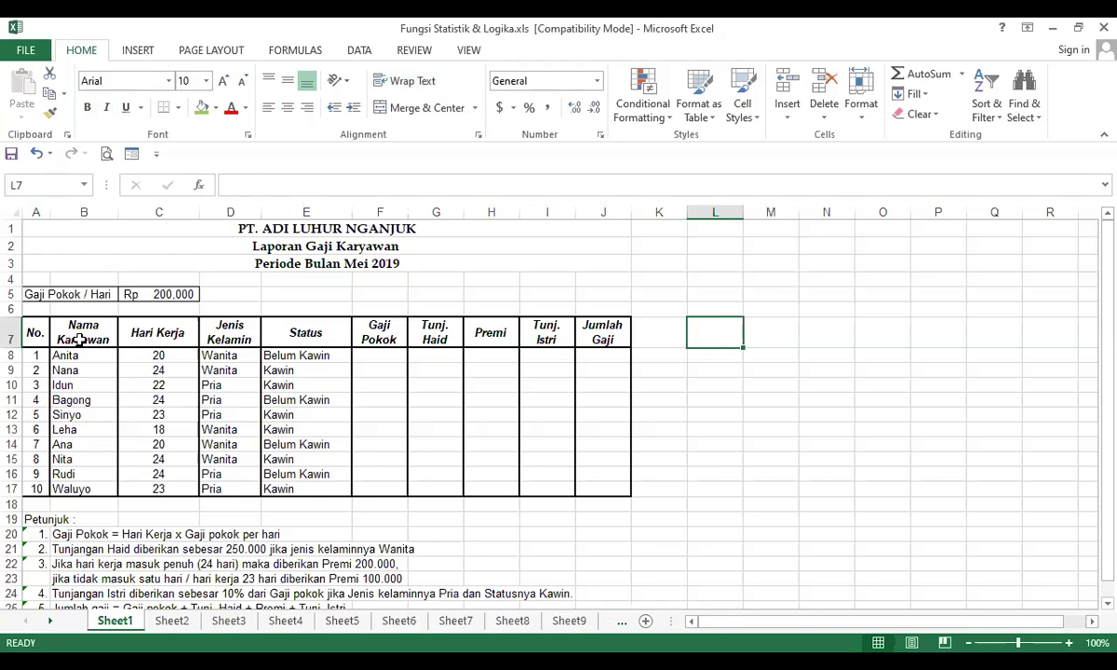
{"action": "left_click", "coordinate": [974, 629]}
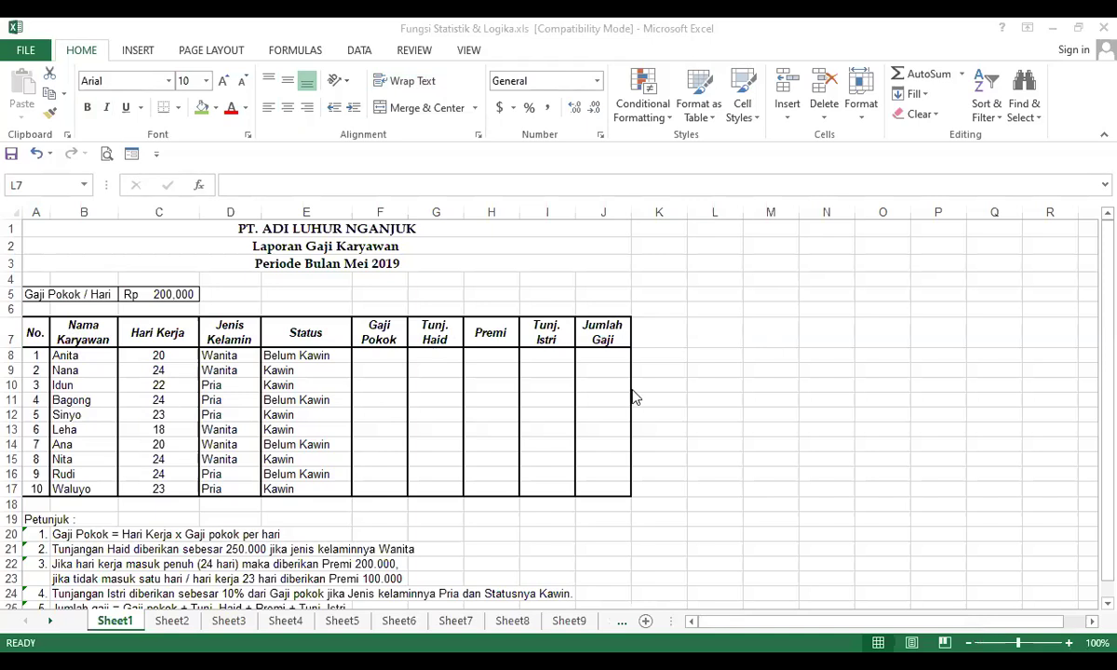
Widen the Gaji Pokok column slightly and zoom the sheet to 115%
{"action": "left_click", "coordinate": [394, 357]}
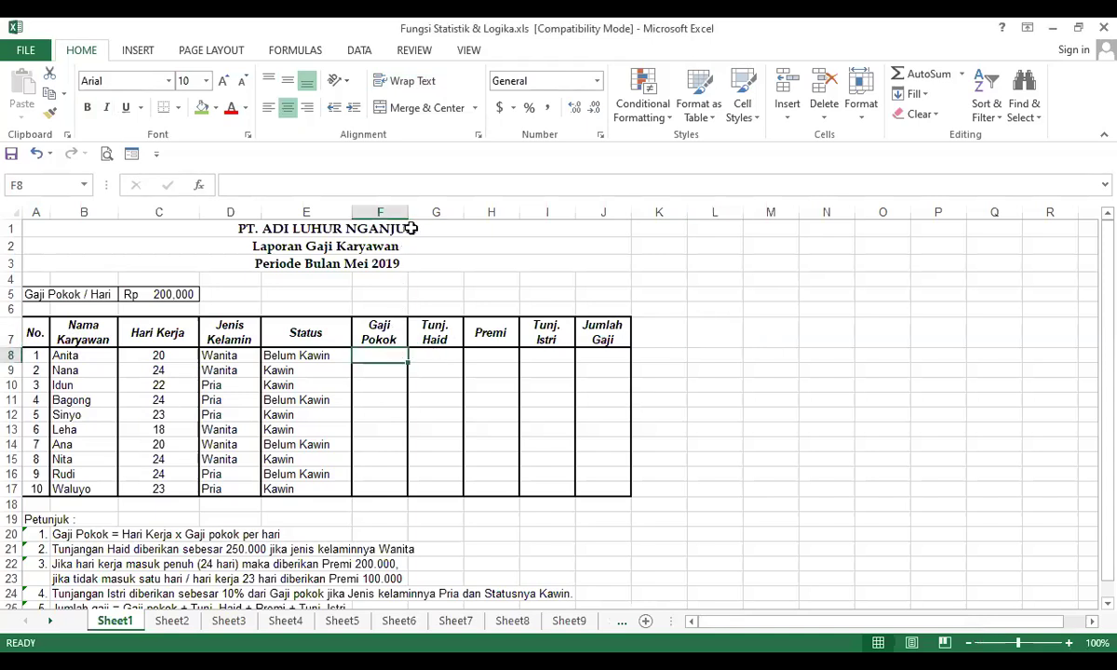
{"action": "left_click_drag", "start_coordinate": [409, 213], "coordinate": [418, 212]}
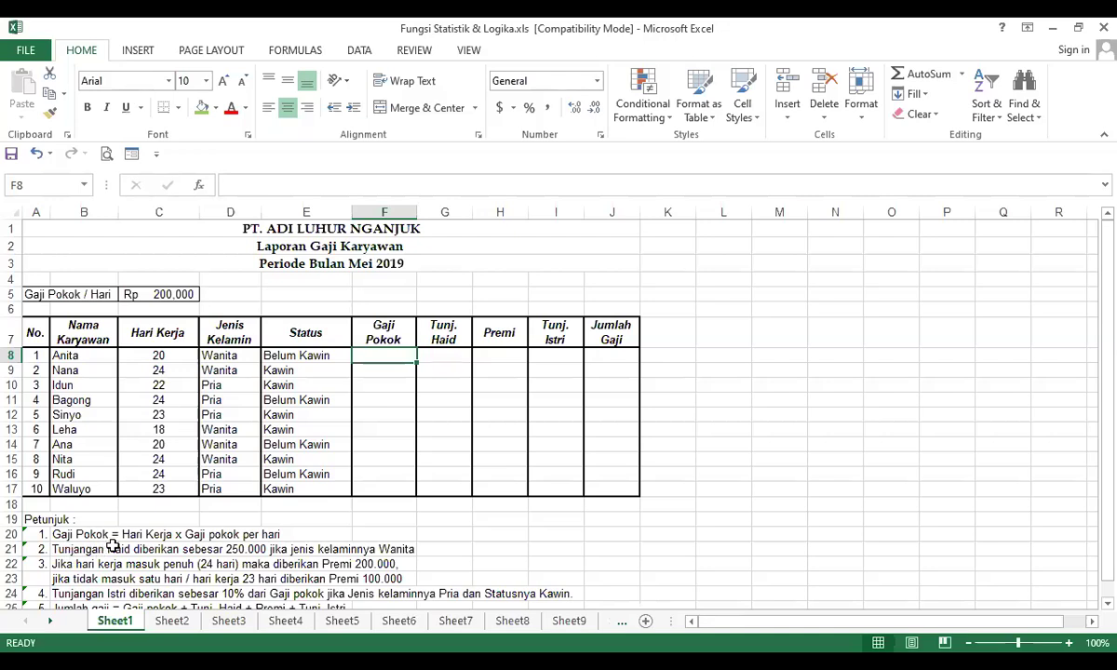
{"action": "scroll", "coordinate": [112, 546], "scroll_direction": "down", "scroll_amount": 1}
{"action": "scroll", "coordinate": [122, 544], "scroll_direction": "up", "scroll_amount": 2}
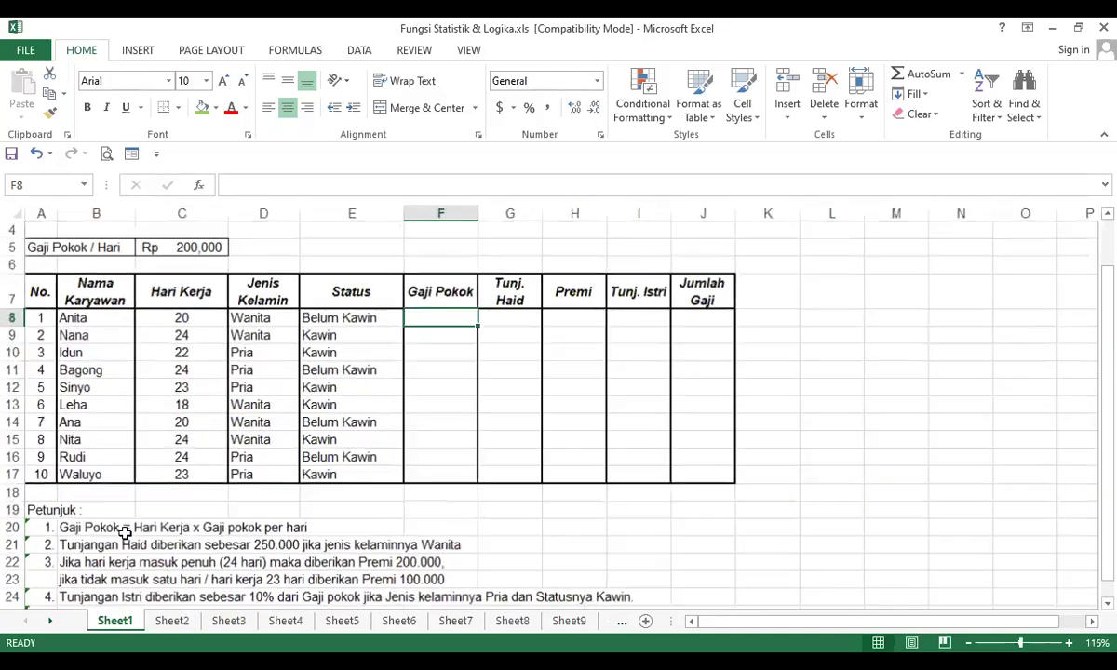
{"action": "scroll", "coordinate": [128, 544], "scroll_direction": "up", "scroll_amount": 1}
{"action": "scroll", "coordinate": [140, 544], "scroll_direction": "down", "scroll_amount": 1}
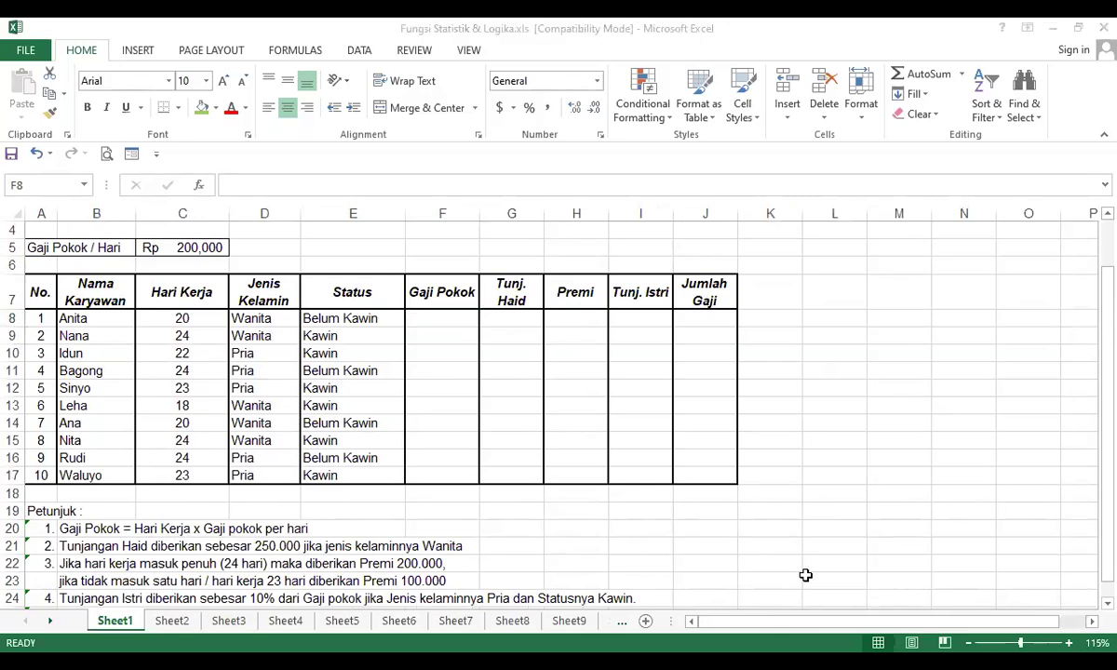
Enter the formula =C8*$C$5 in F8 to compute the first employee's Gaji Pokok with an absolute daily rate
{"action": "left_click", "coordinate": [456, 322]}
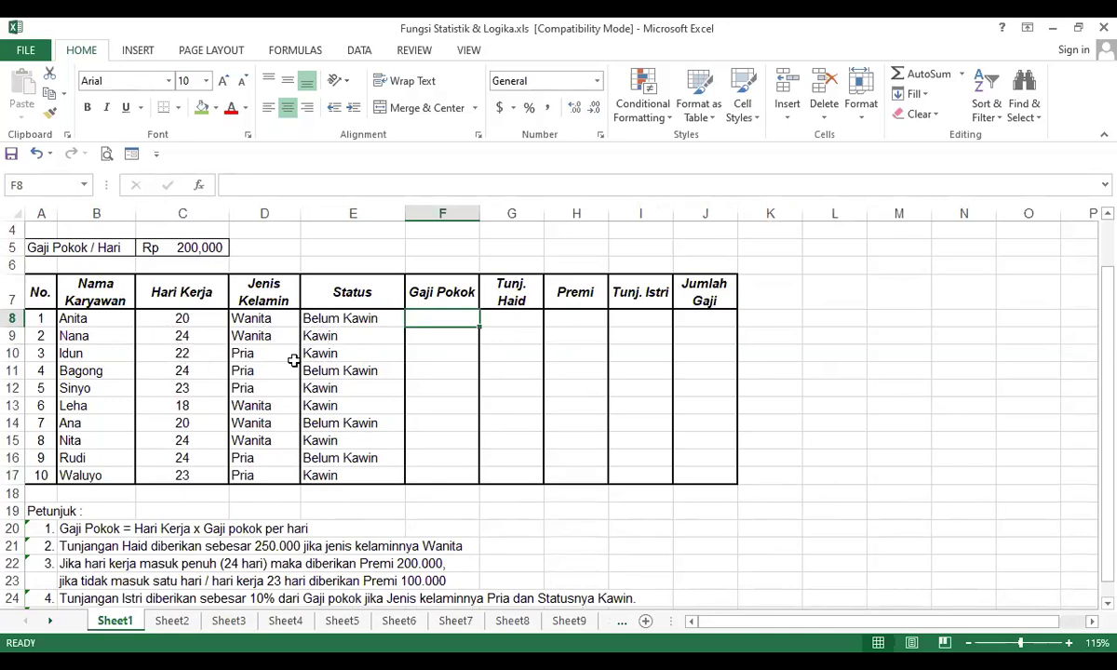
{"action": "type", "text": "="}
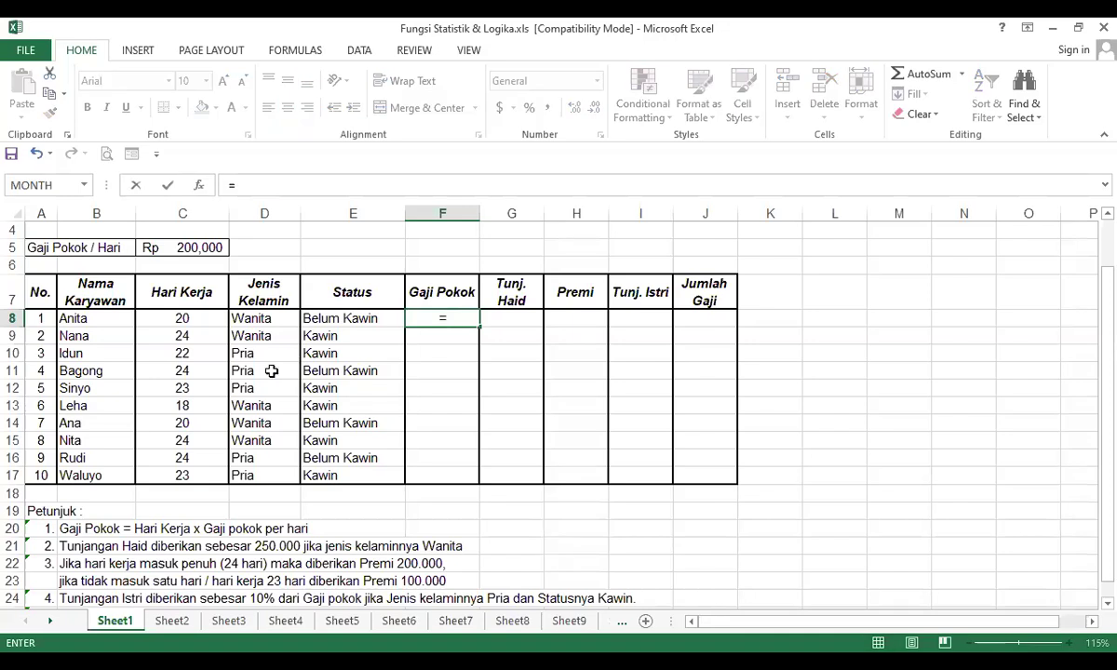
{"action": "left_click", "coordinate": [188, 318]}
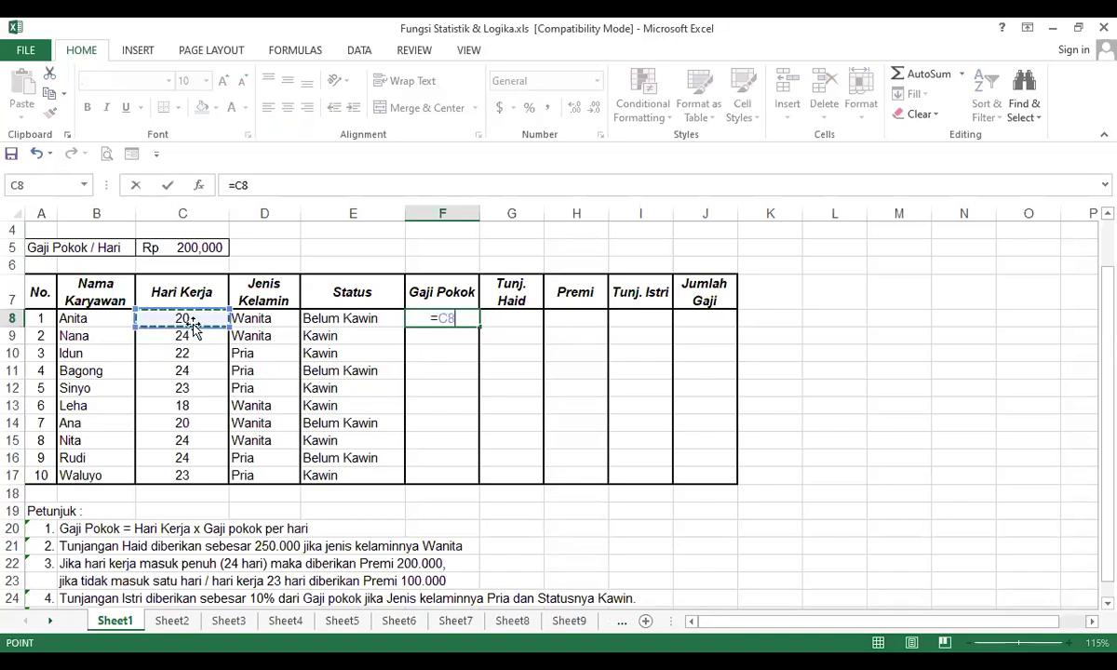
{"action": "type", "text": "*"}
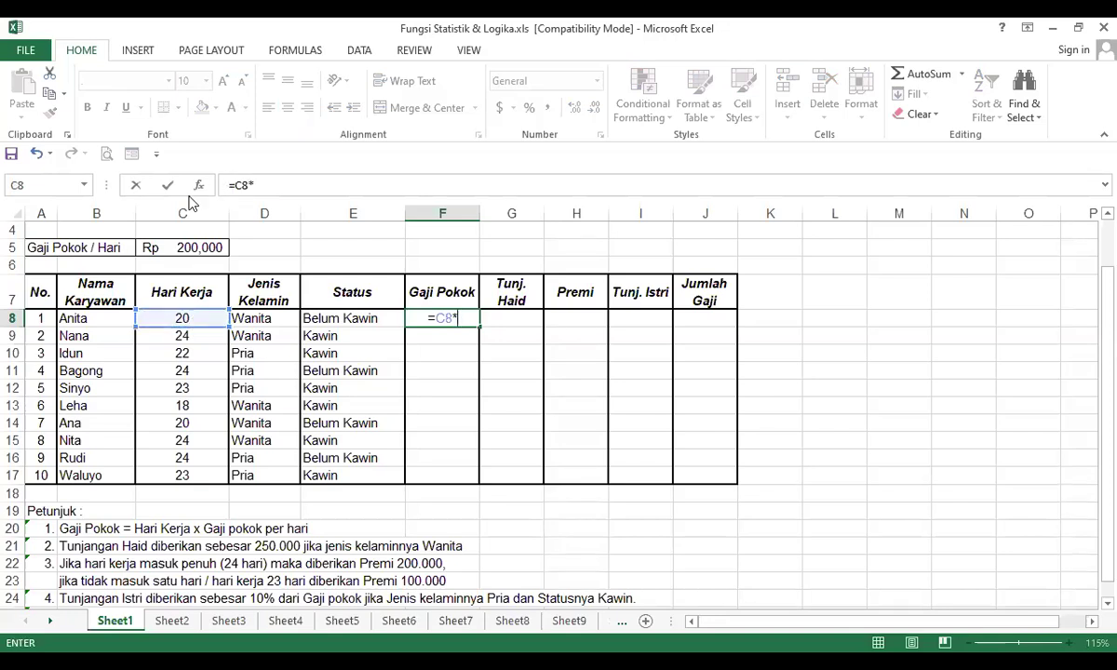
{"action": "left_click", "coordinate": [189, 246]}
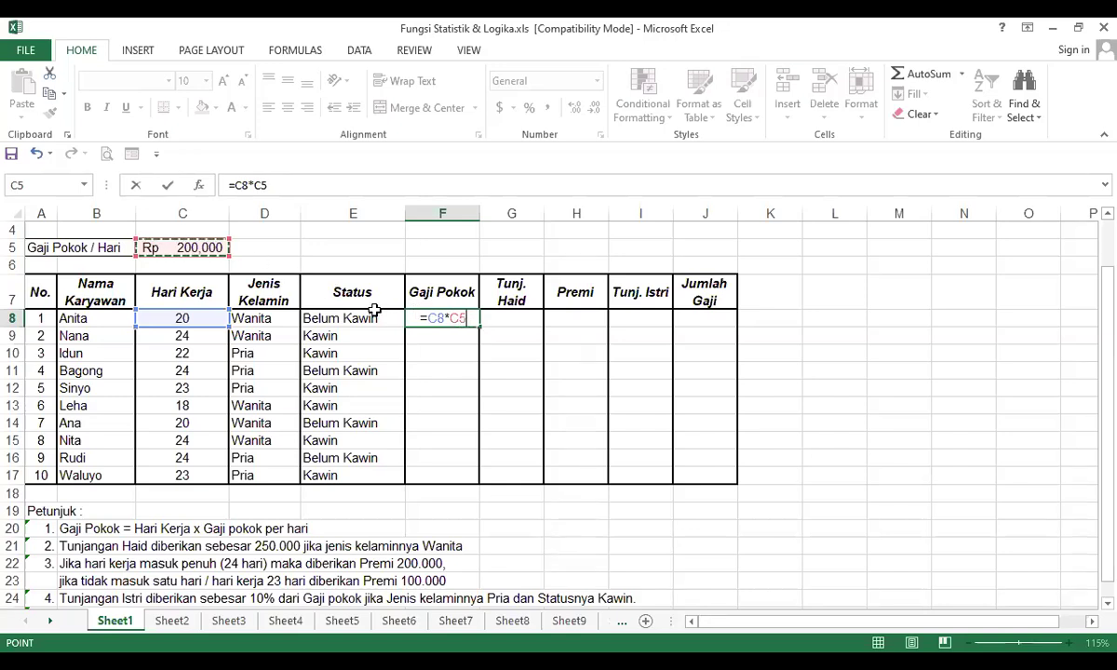
{"action": "key", "text": "F4"}
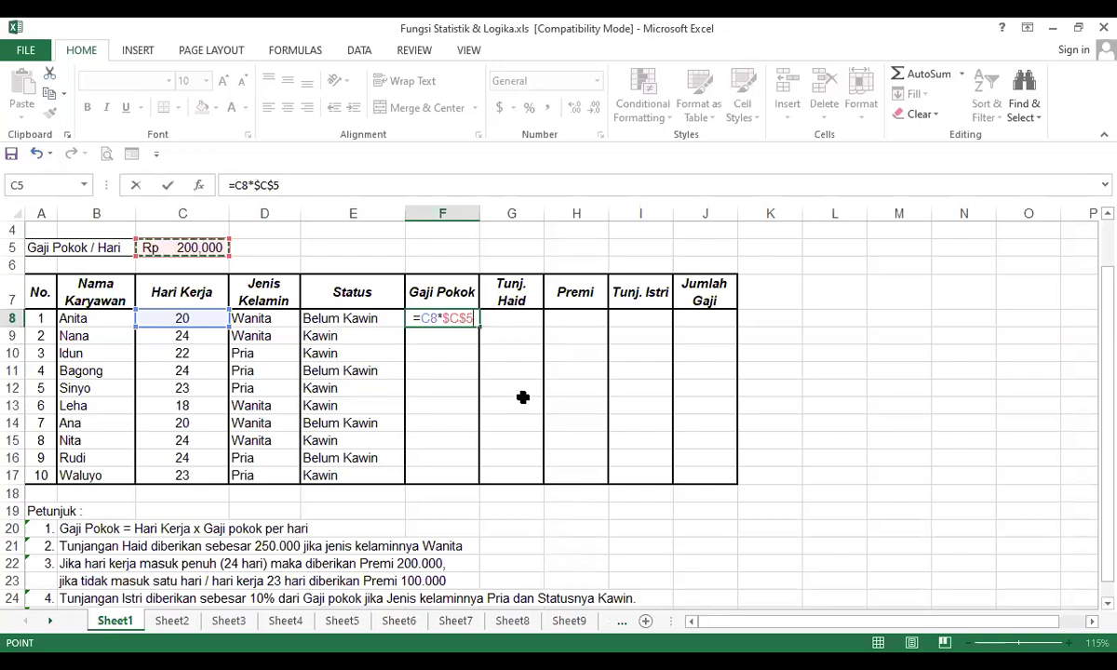
{"action": "key", "text": "Return"}
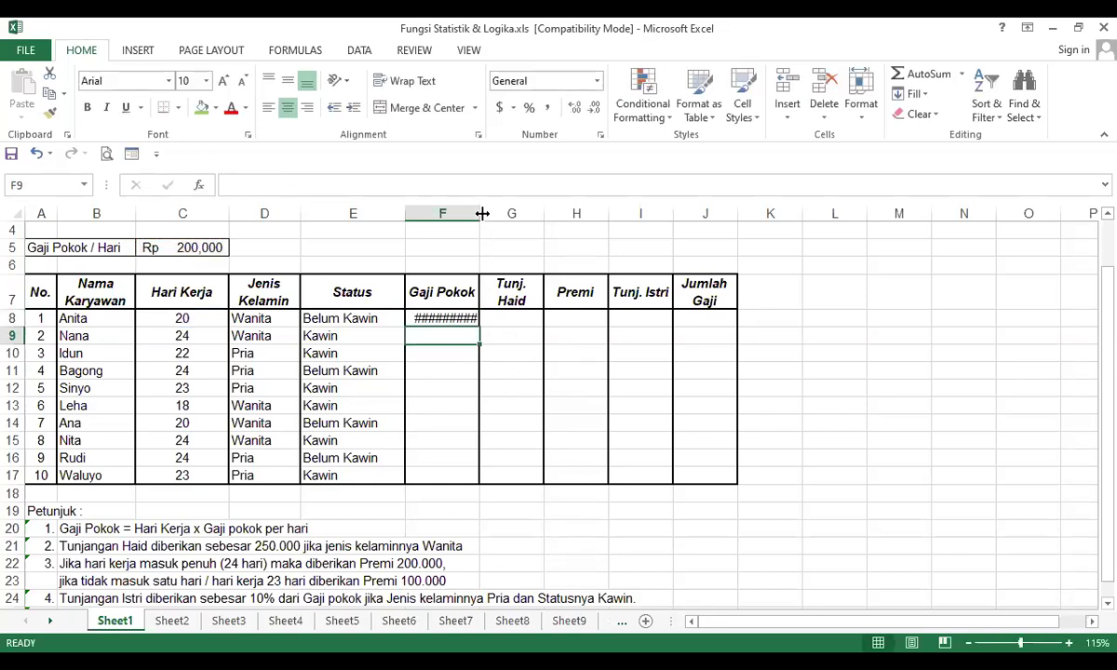
Widen the Gaji Pokok column to fit its amounts and copy the F8 formula down to F17
{"action": "left_click_drag", "start_coordinate": [481, 214], "coordinate": [498, 213]}
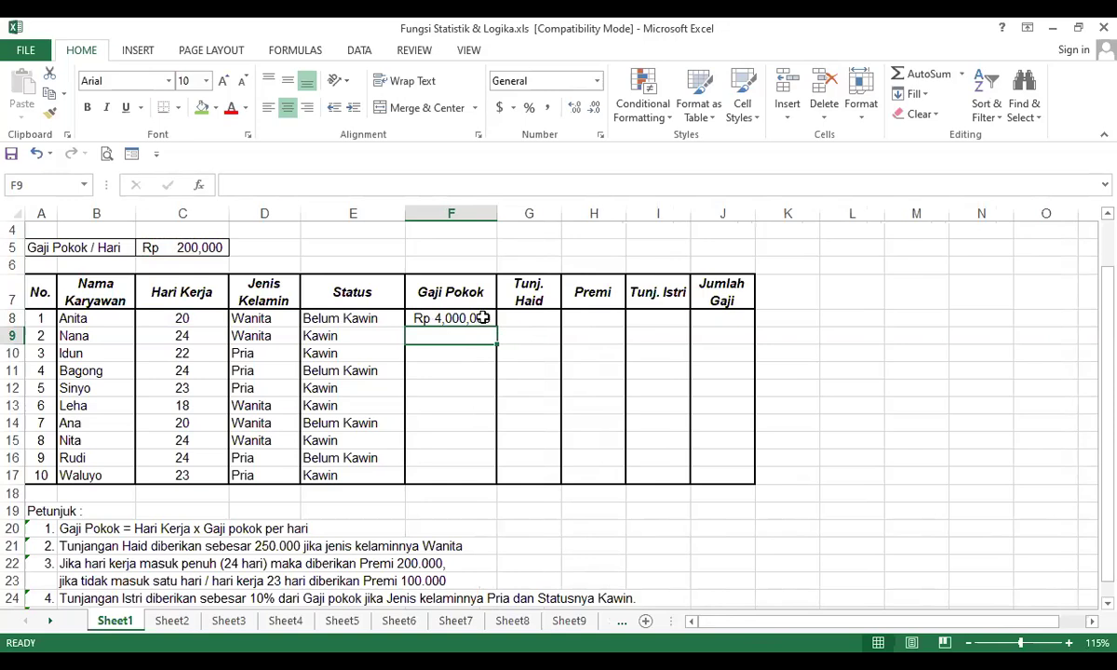
{"action": "left_click", "coordinate": [483, 320]}
{"action": "left_click_drag", "start_coordinate": [501, 328], "coordinate": [501, 482]}
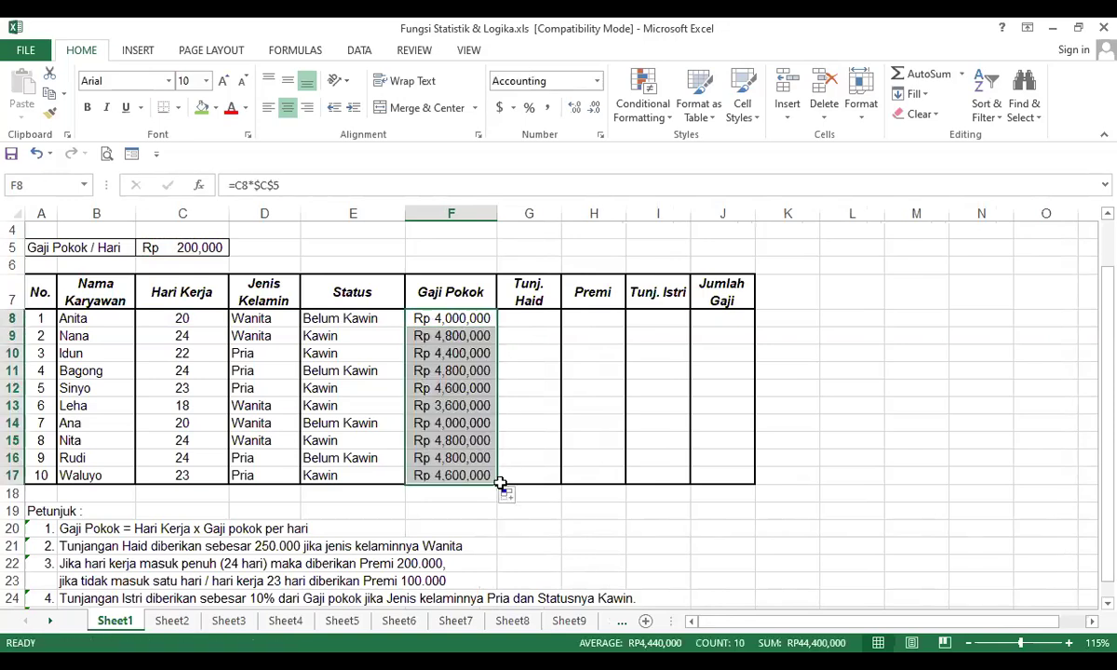
Widen the Tunj. Haid column slightly and enter the formula =IF(D8="Wanita",250000,0) in G8 for the first employee
{"action": "left_click", "coordinate": [529, 320]}
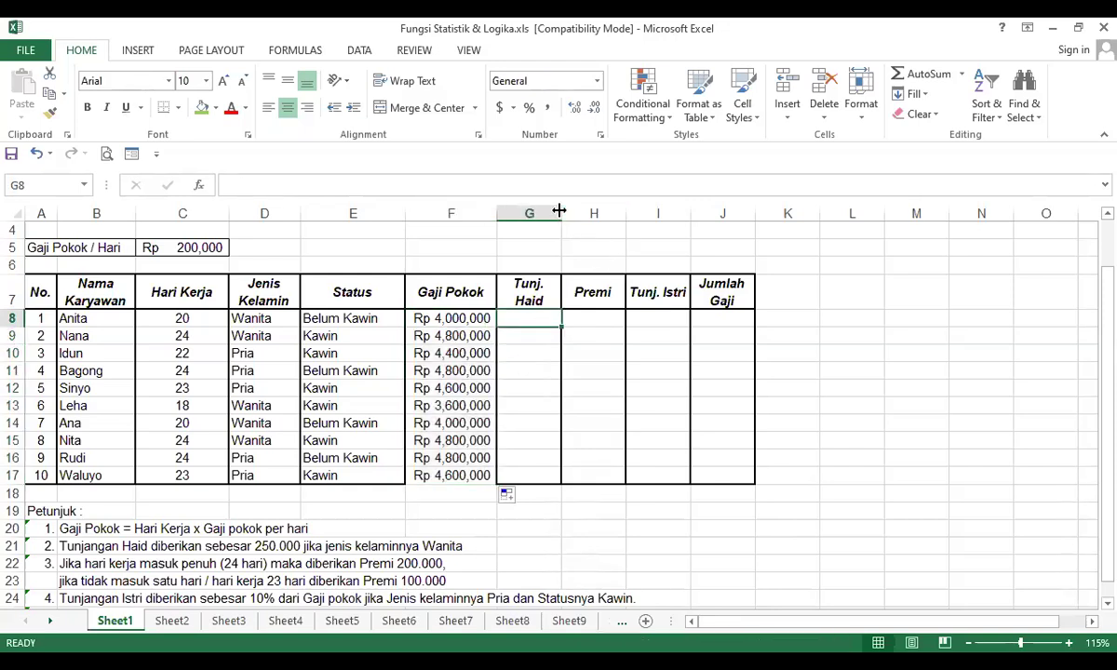
{"action": "left_click_drag", "start_coordinate": [560, 211], "coordinate": [570, 212]}
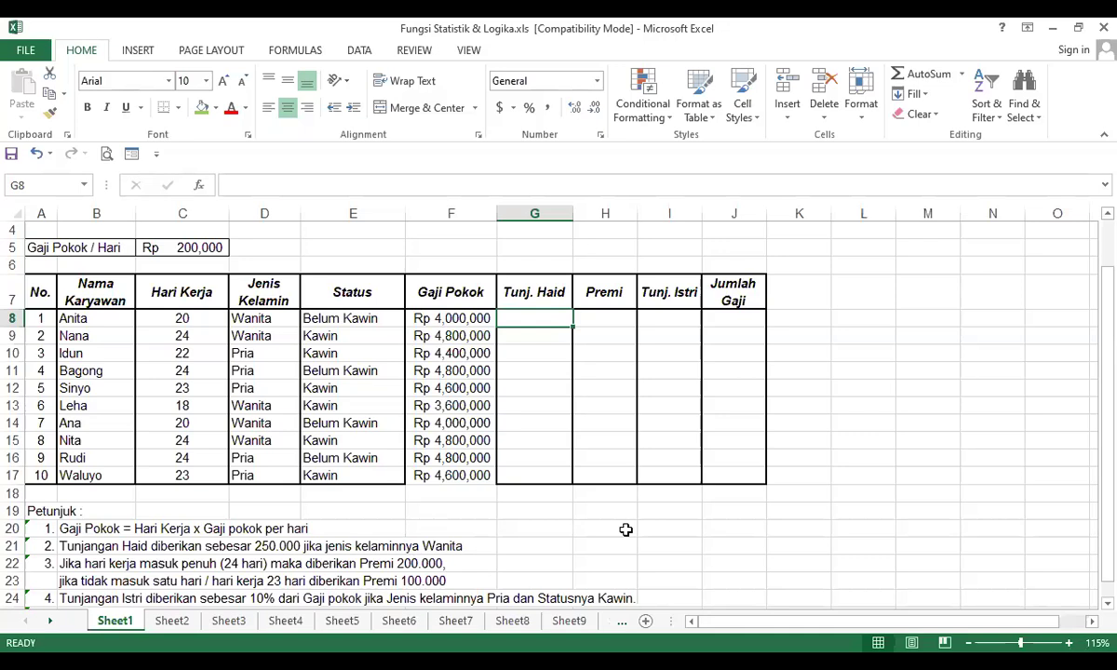
{"action": "type", "text": "="}
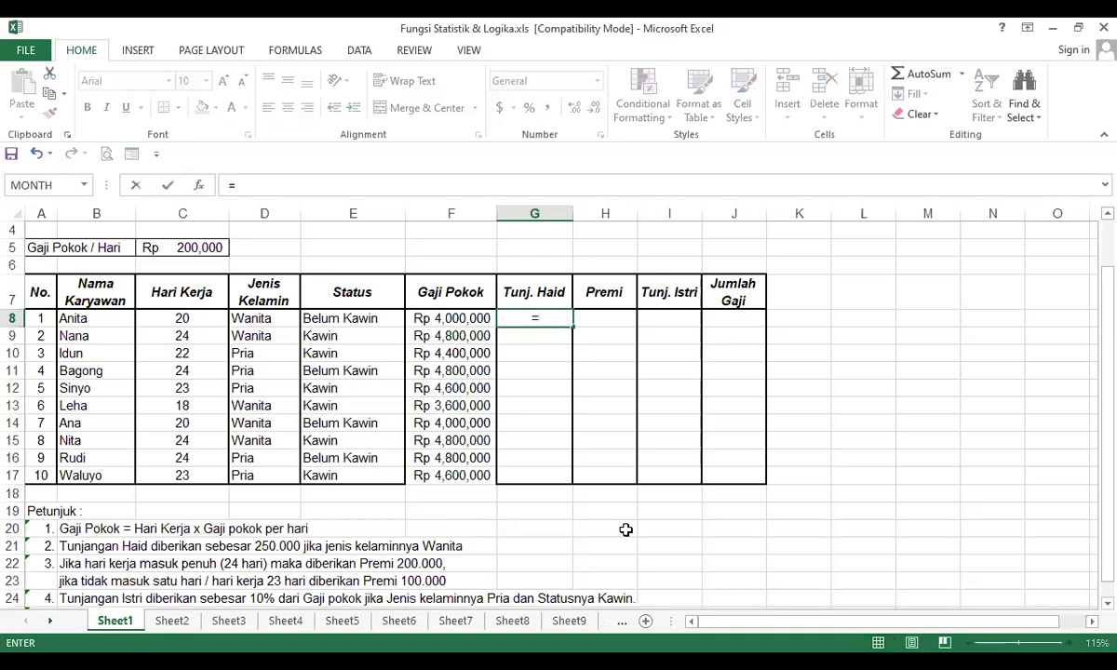
{"action": "type", "text": "if("}
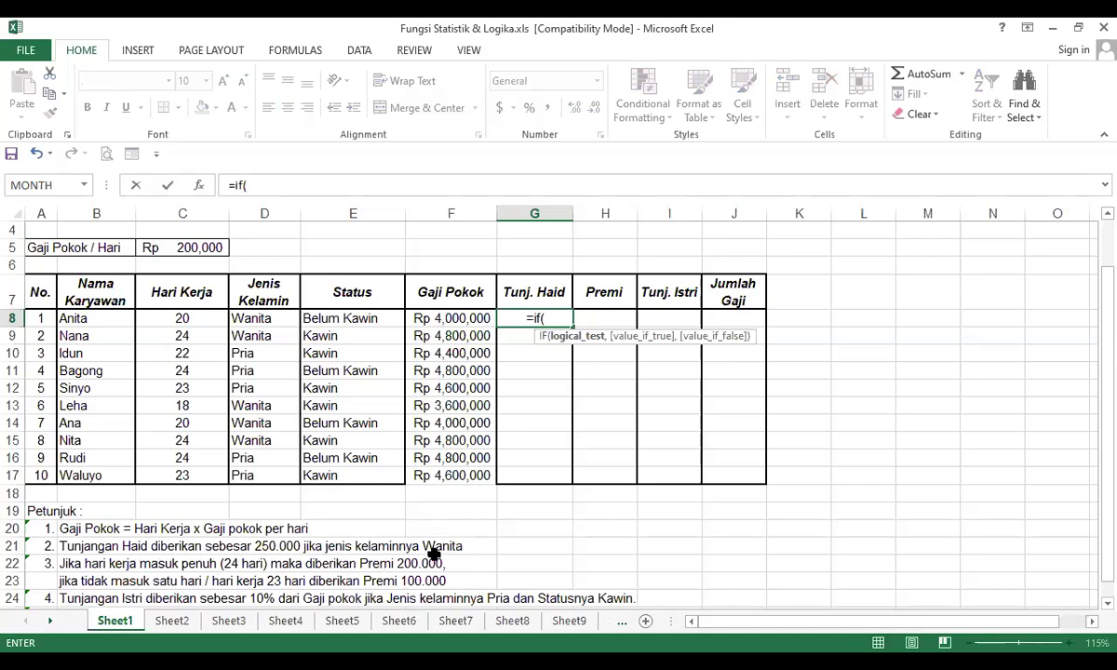
{"action": "left_click", "coordinate": [255, 326]}
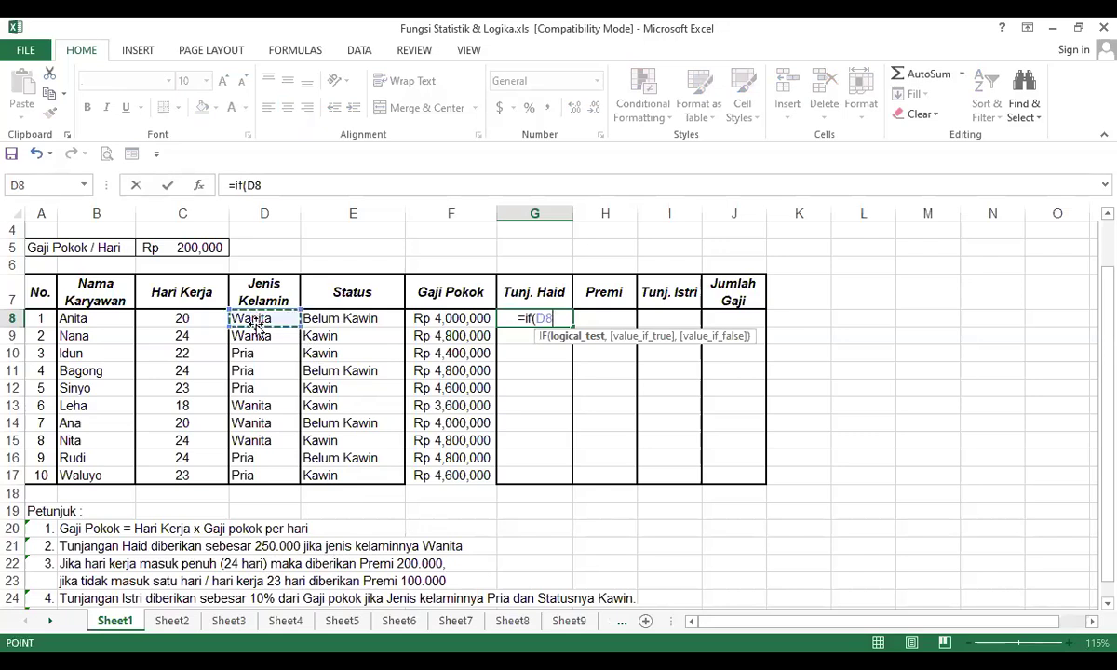
{"action": "type", "text": "="}
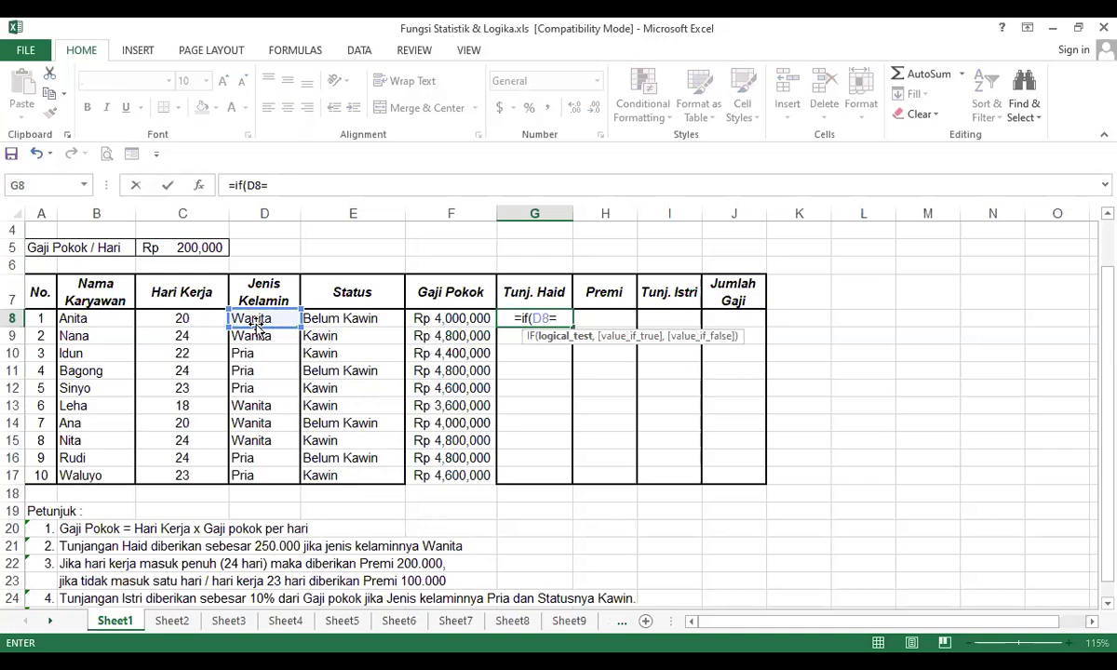
{"action": "type", "text": "\""}
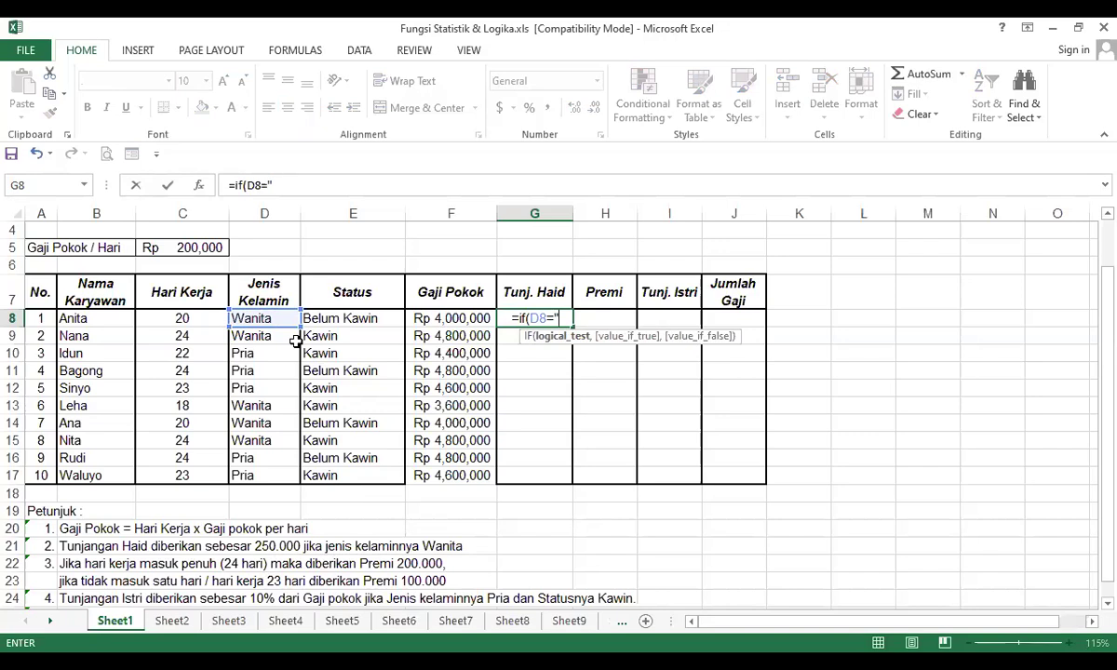
{"action": "type", "text": "Wanita\""}
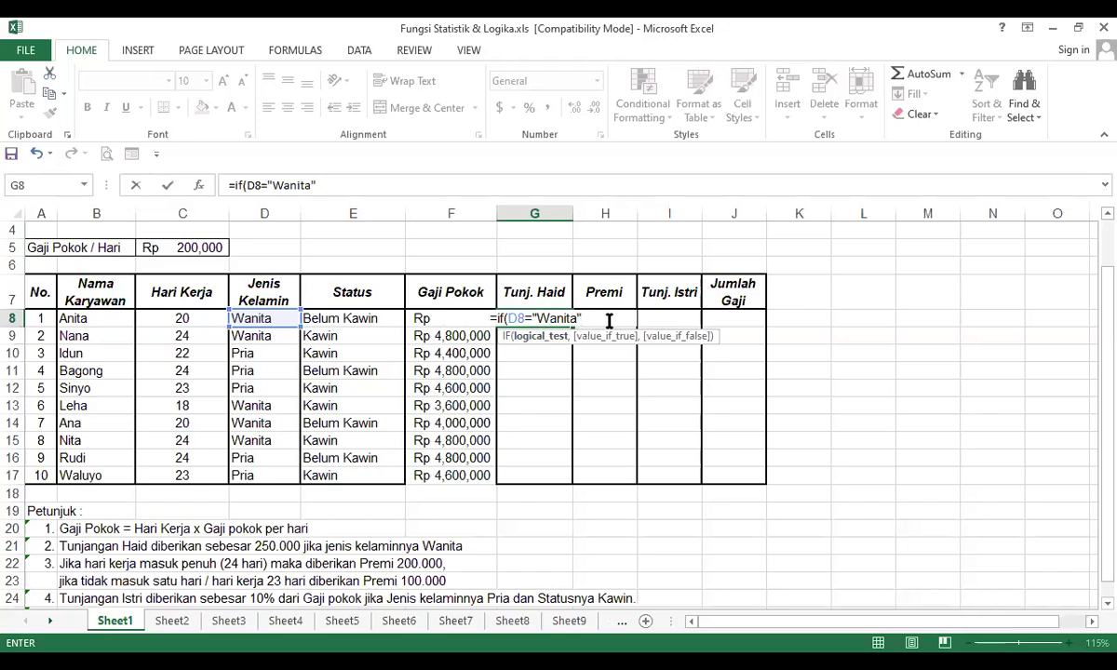
{"action": "type", "text": ","}
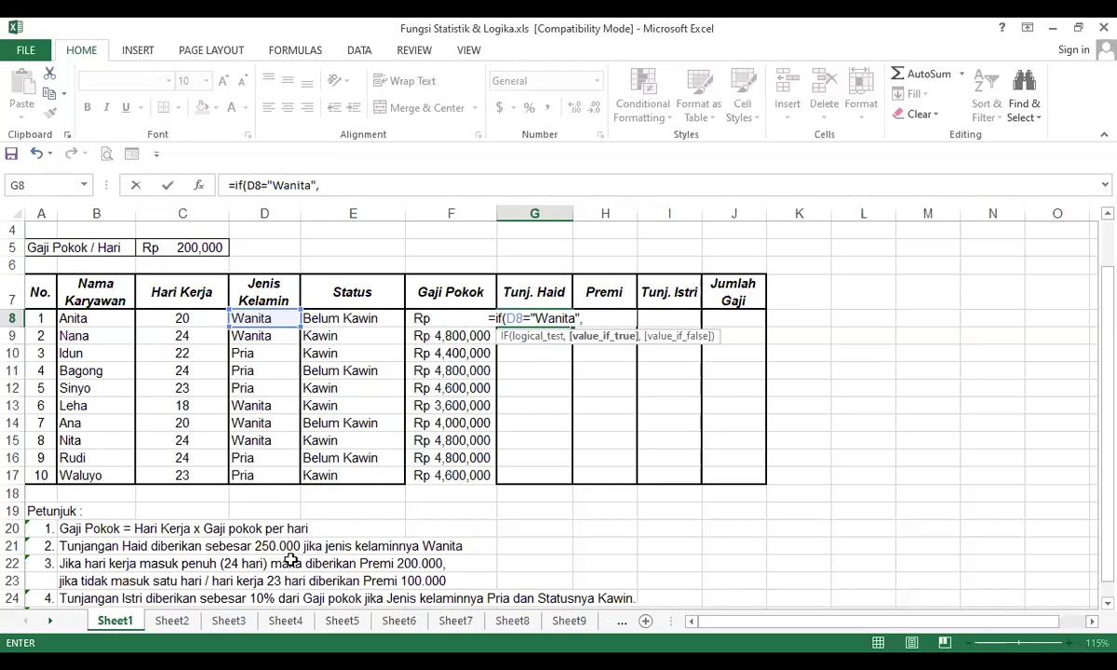
{"action": "type", "text": "2500000"}
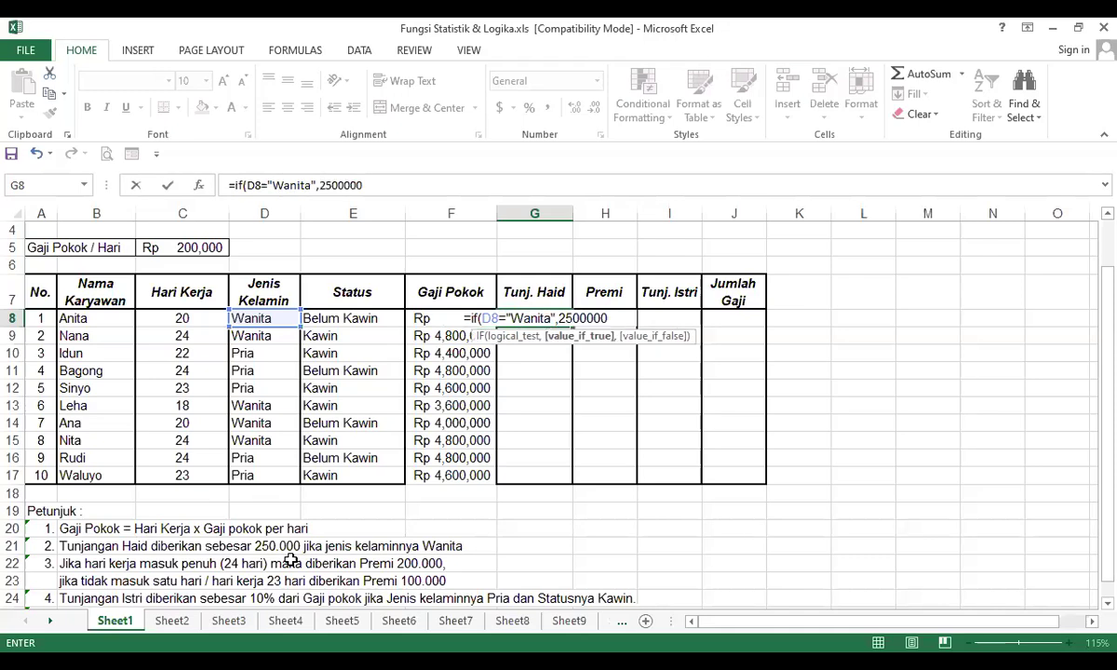
{"action": "key", "text": "BackSpace"}
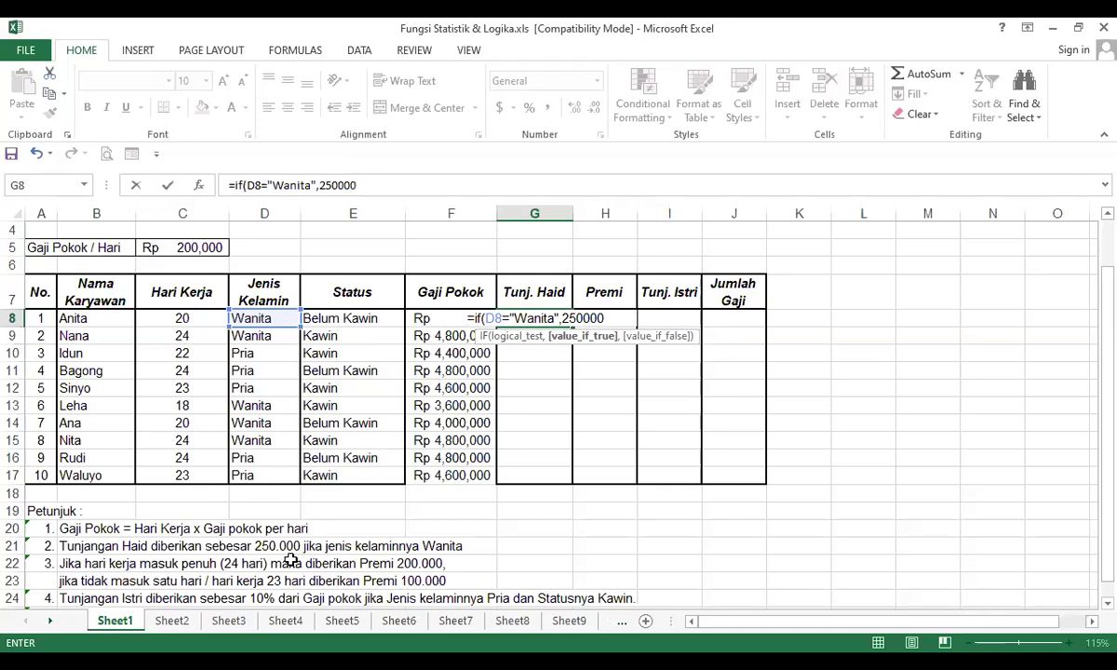
{"action": "type", "text": ",0)"}
{"action": "key", "text": "Return"}
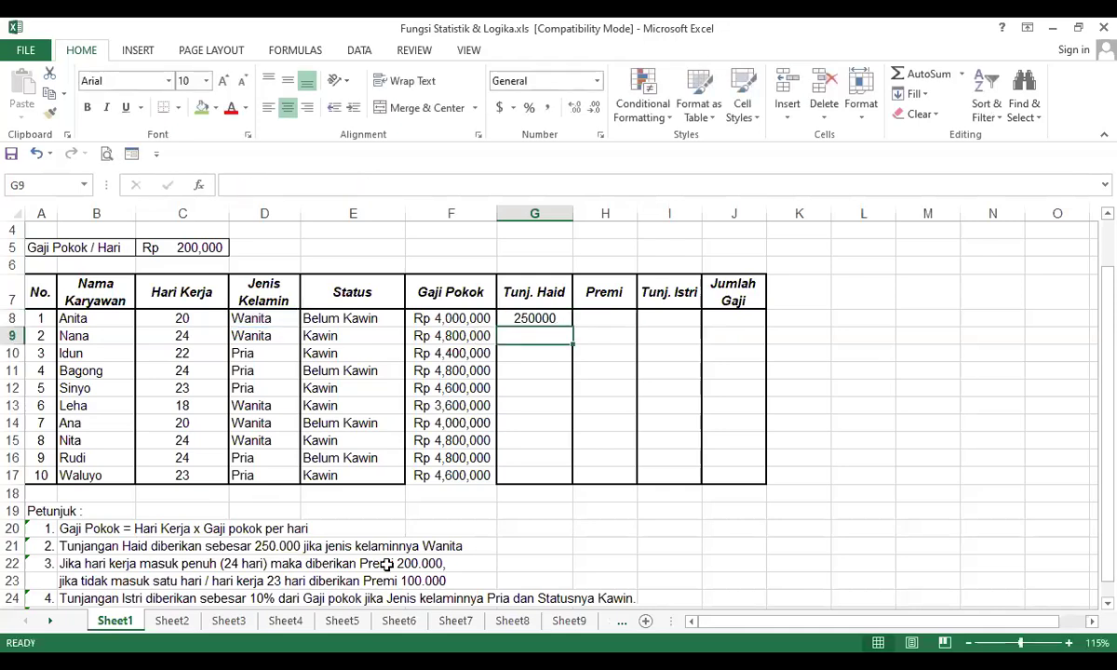
Copy the Tunj. Haid formula from G8 down to G17 for all employees
{"action": "left_click", "coordinate": [554, 317]}
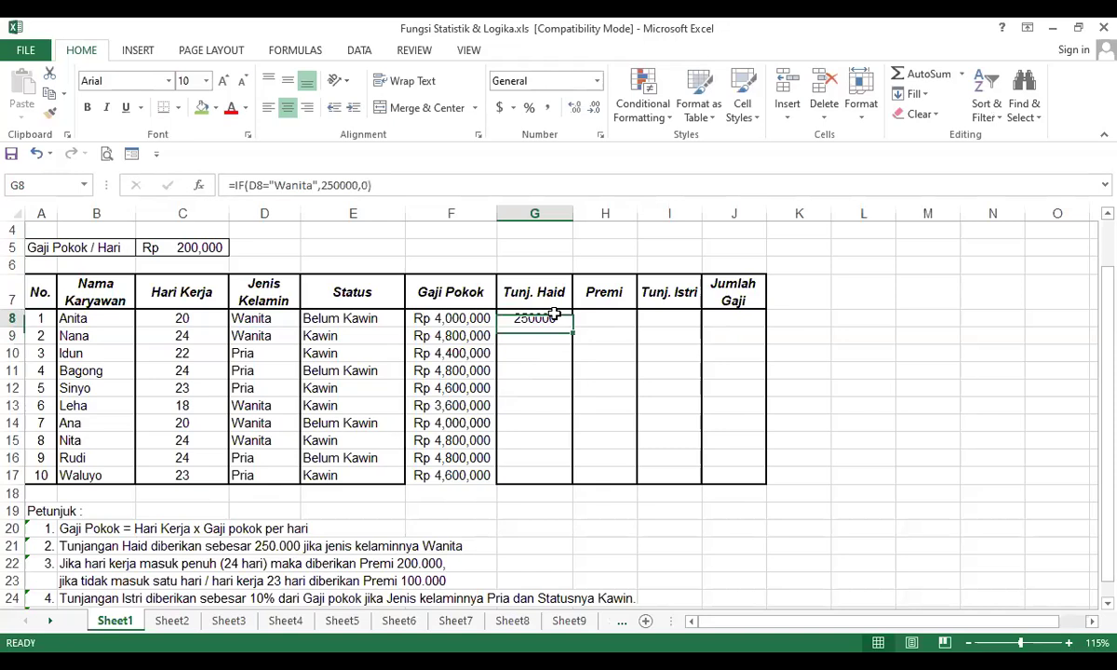
{"action": "left_click_drag", "start_coordinate": [571, 330], "coordinate": [567, 489]}
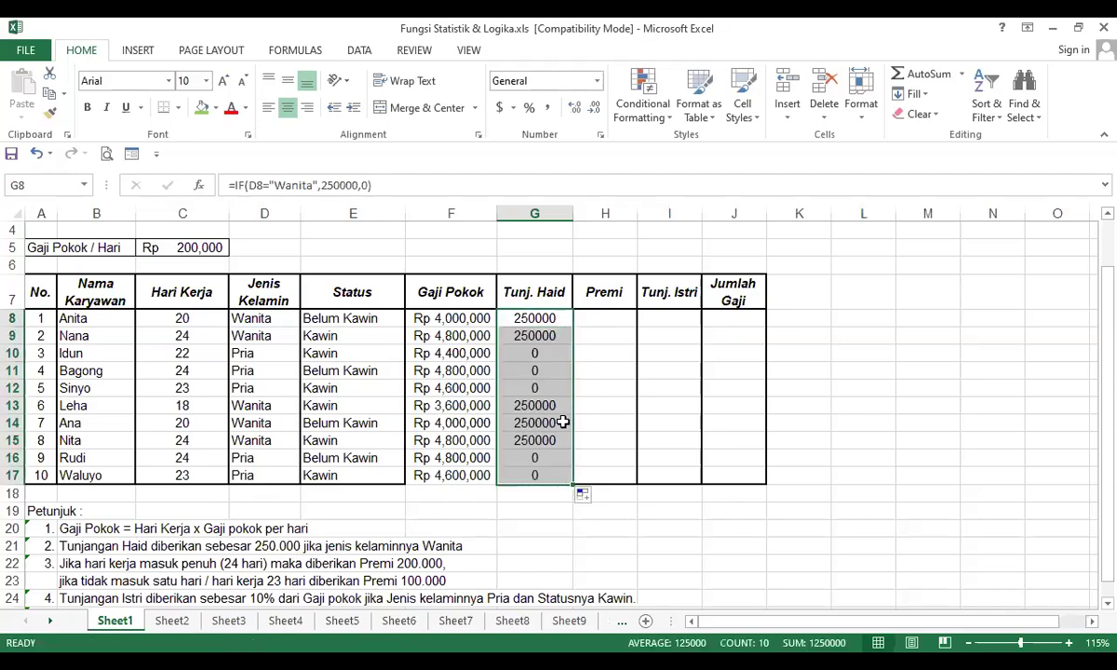
Begin the Premi formula in H8 with =IF(C8=24,200000, to give the full-attendance premium
{"action": "left_click", "coordinate": [603, 317]}
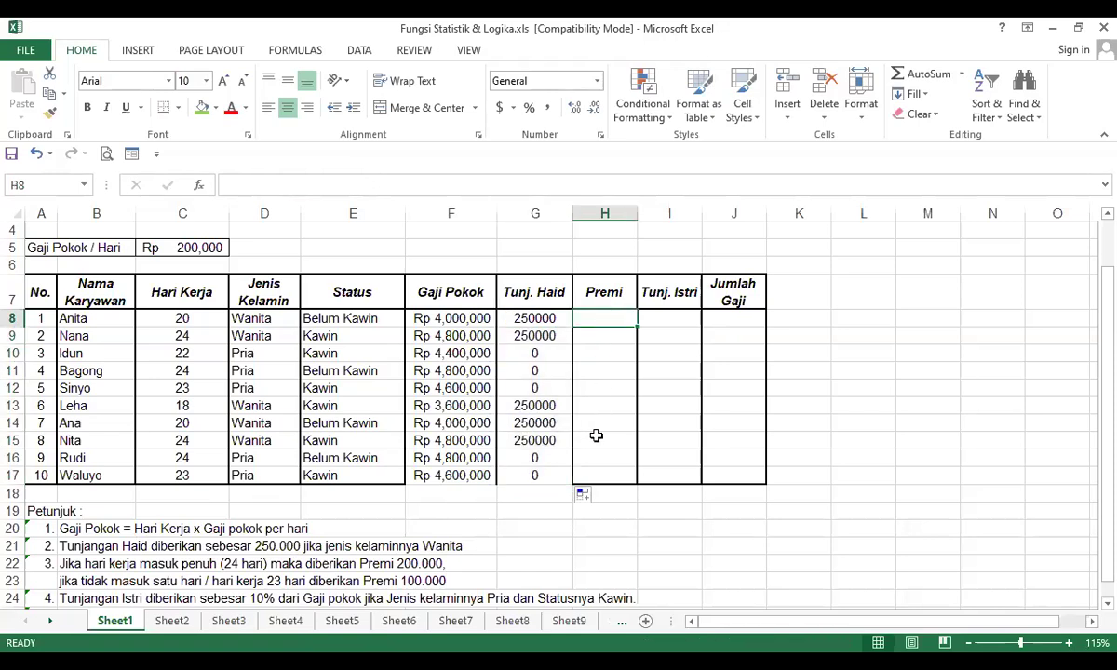
{"action": "scroll", "coordinate": [596, 435], "scroll_direction": "down", "scroll_amount": 1}
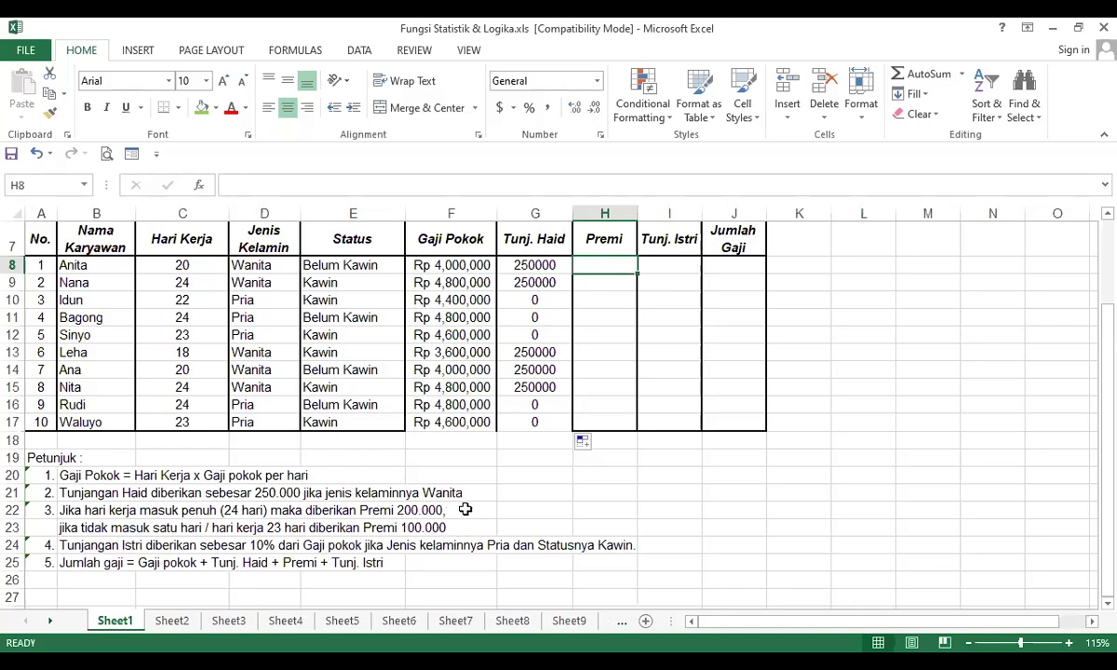
{"action": "type", "text": "="}
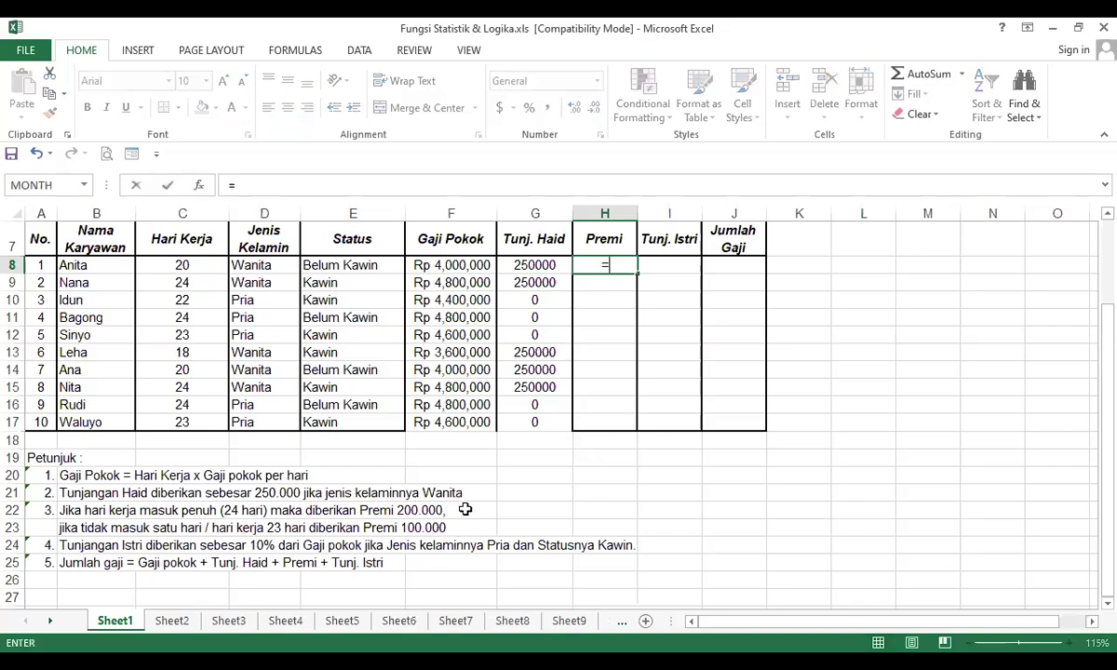
{"action": "type", "text": "if("}
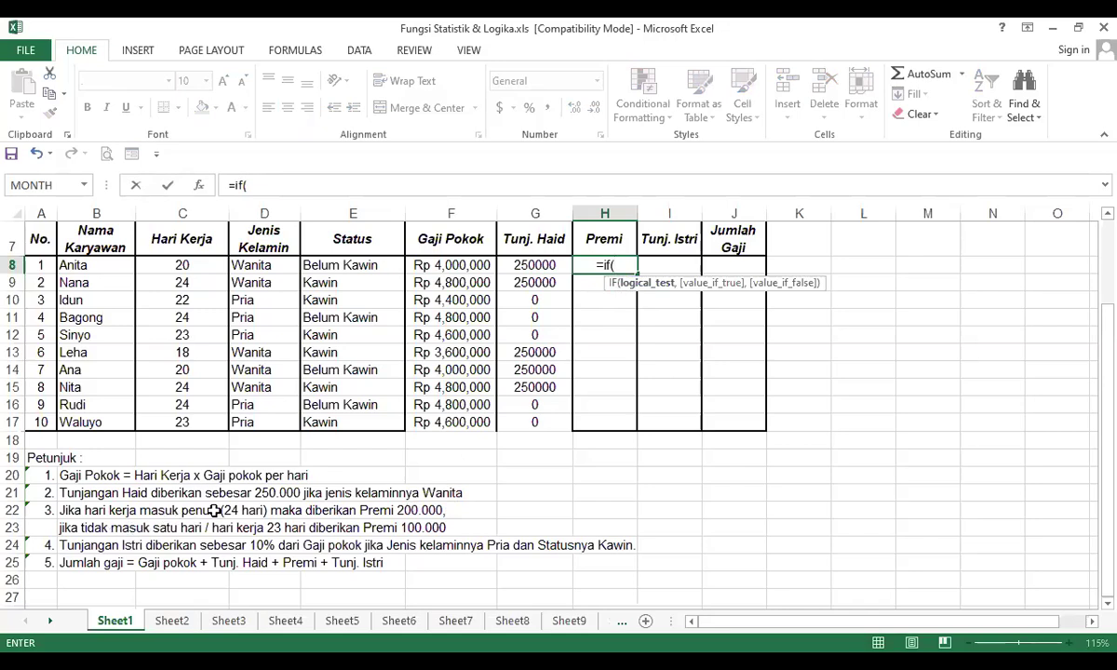
{"action": "left_click", "coordinate": [187, 268]}
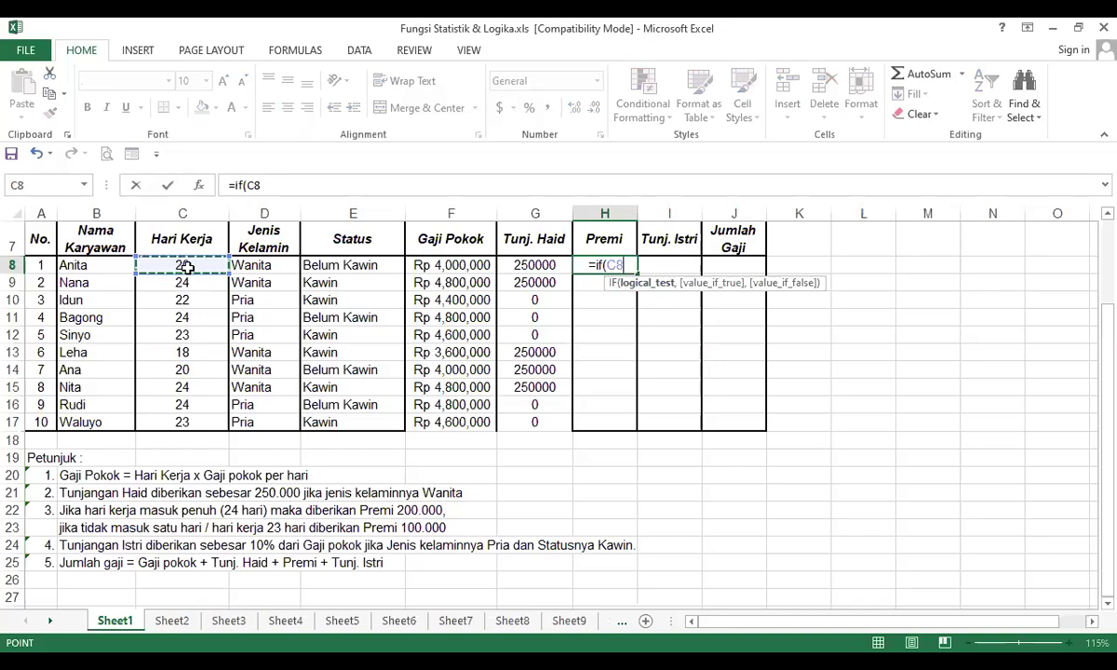
{"action": "type", "text": "="}
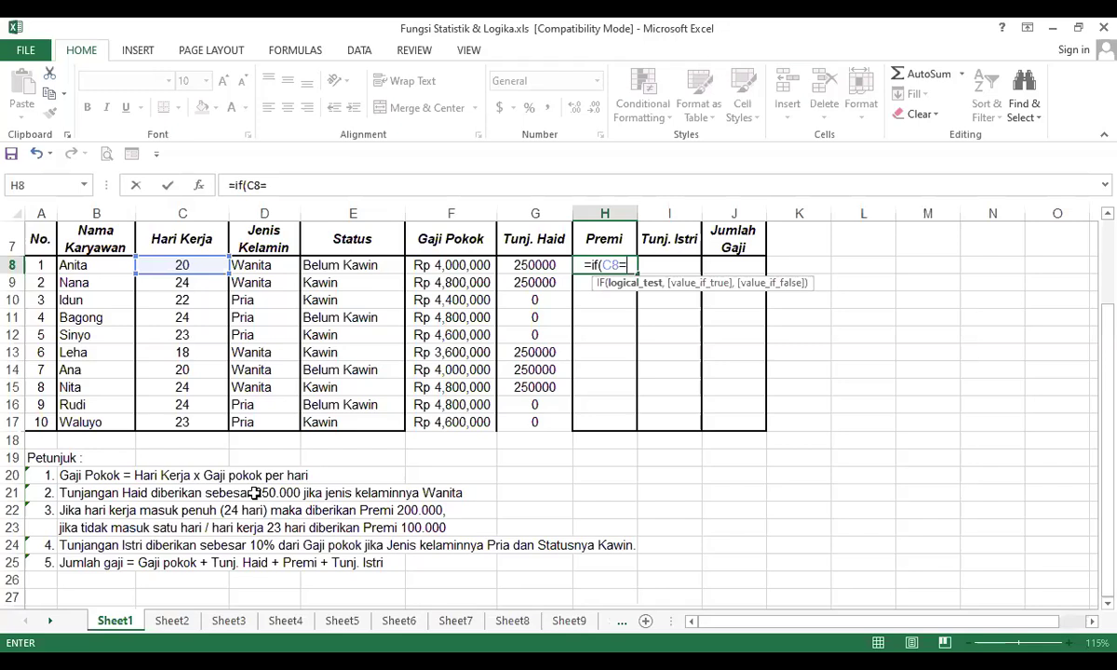
{"action": "type", "text": "24,"}
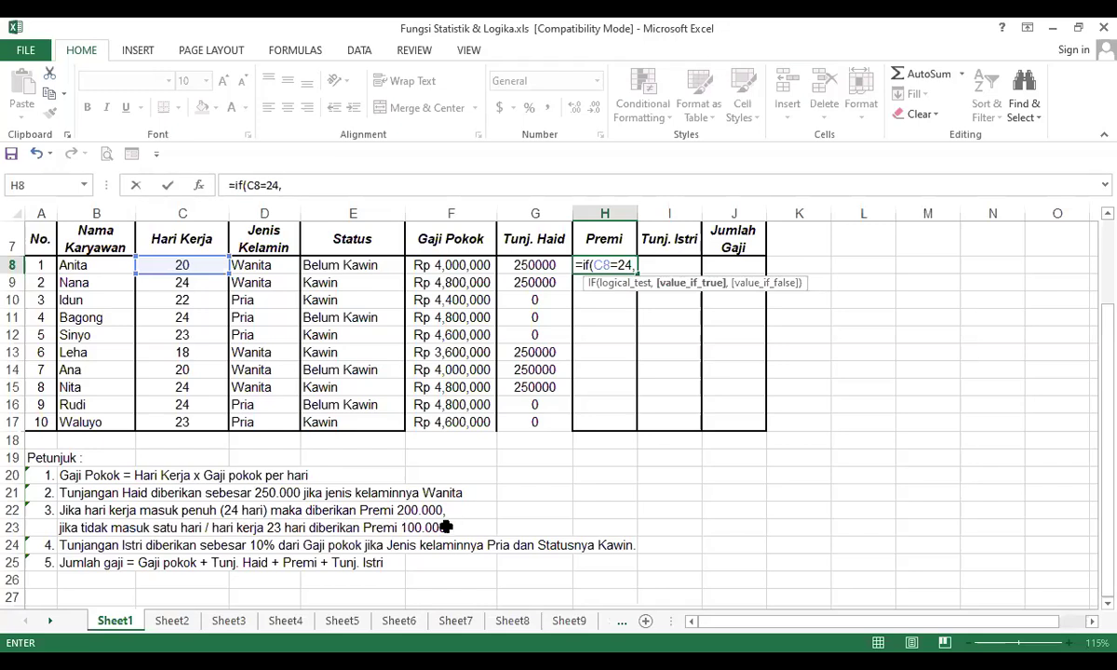
{"action": "type", "text": "2"}
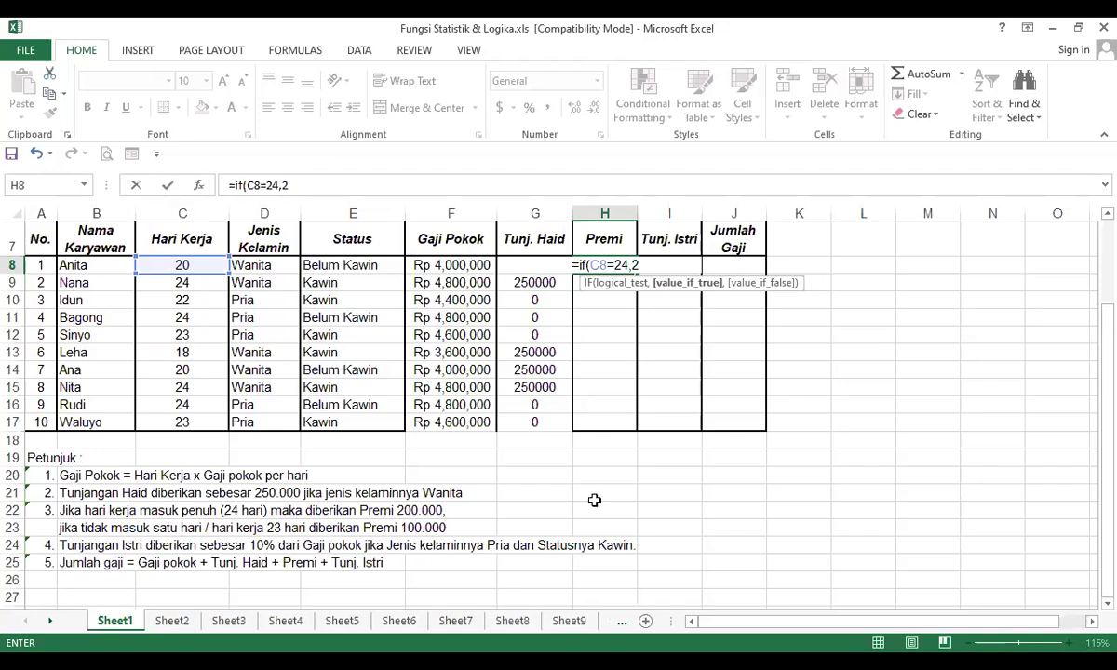
{"action": "type", "text": "00000,"}
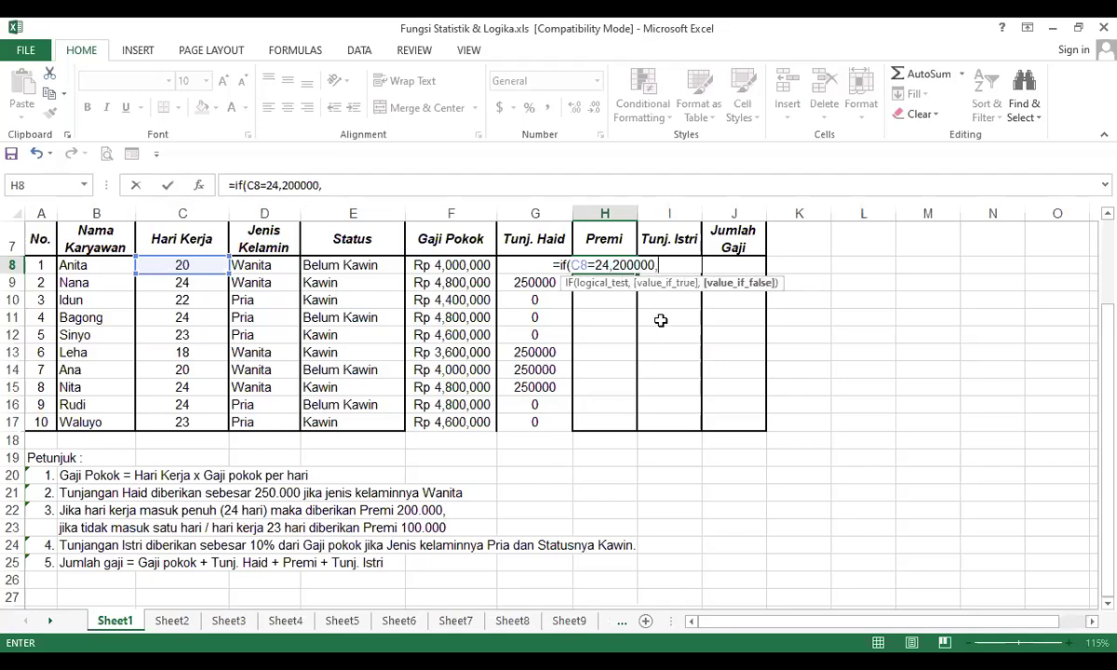
Complete the H8 Premi formula with the nested condition IF(C8=23,100000,0)) for 23 working days
{"action": "type", "text": "if("}
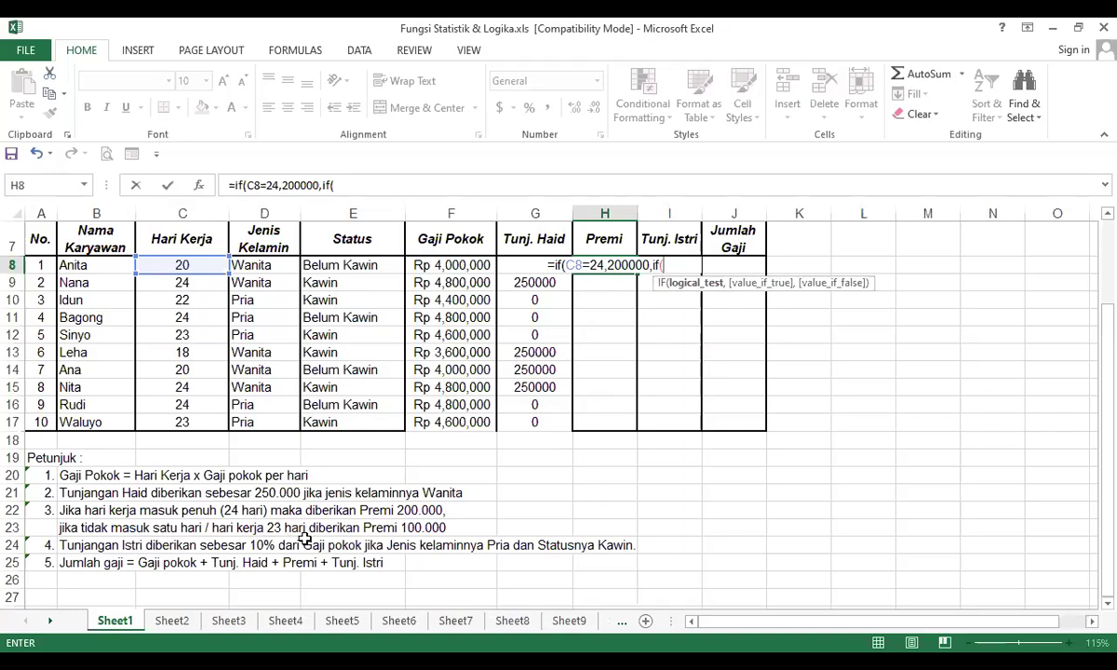
{"action": "left_click", "coordinate": [201, 265]}
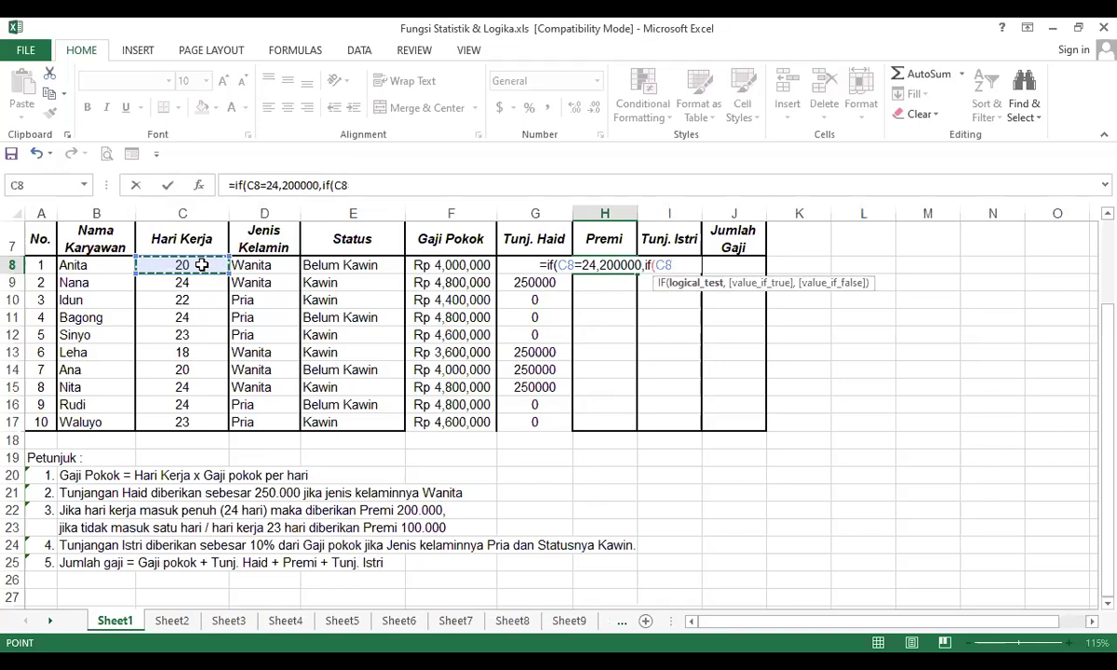
{"action": "type", "text": "=23"}
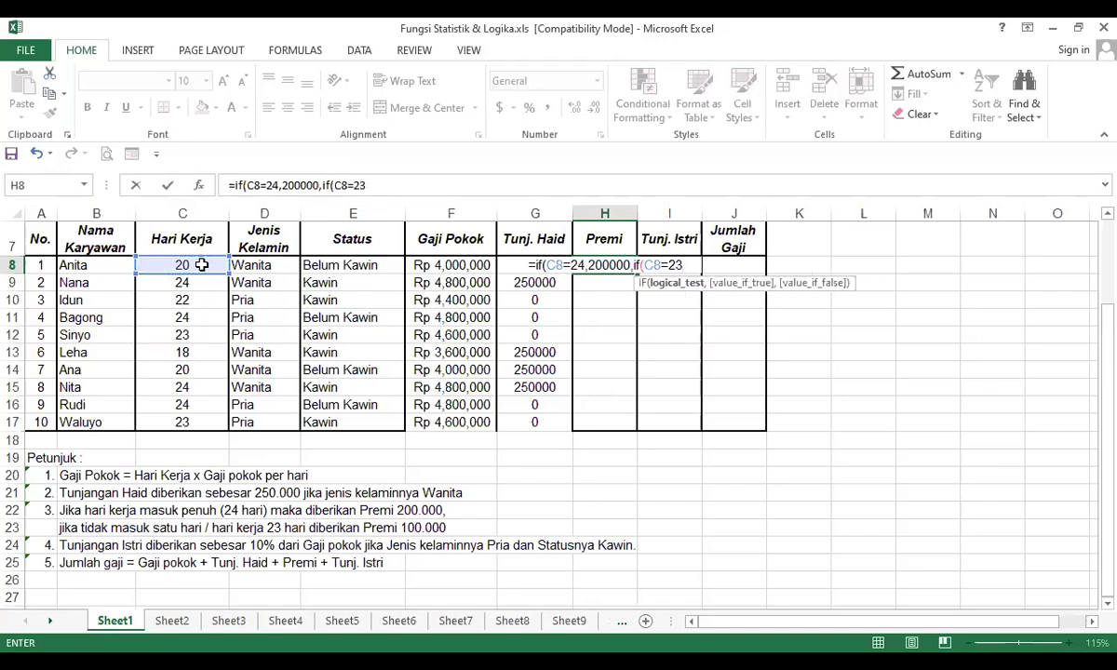
{"action": "type", "text": ","}
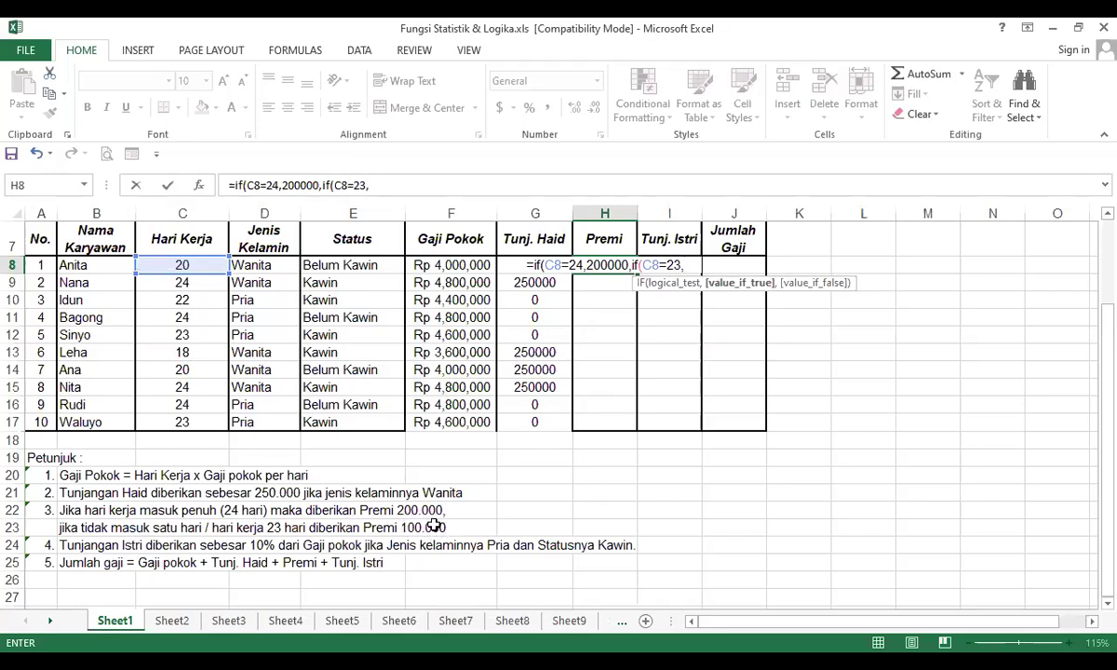
{"action": "type", "text": "100000"}
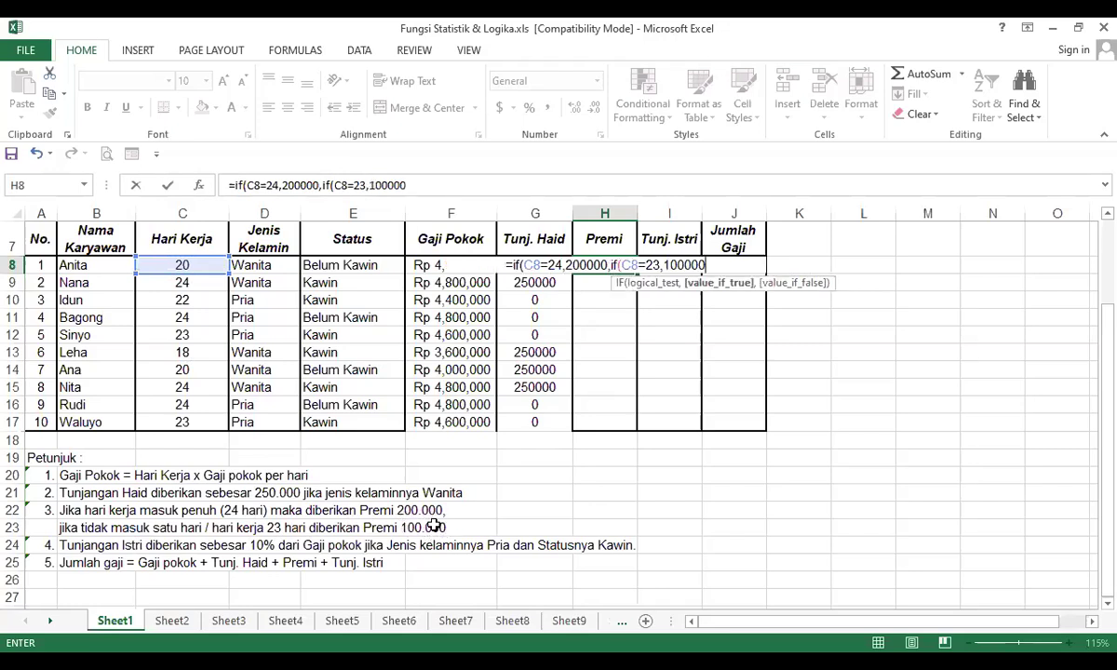
{"action": "type", "text": ","}
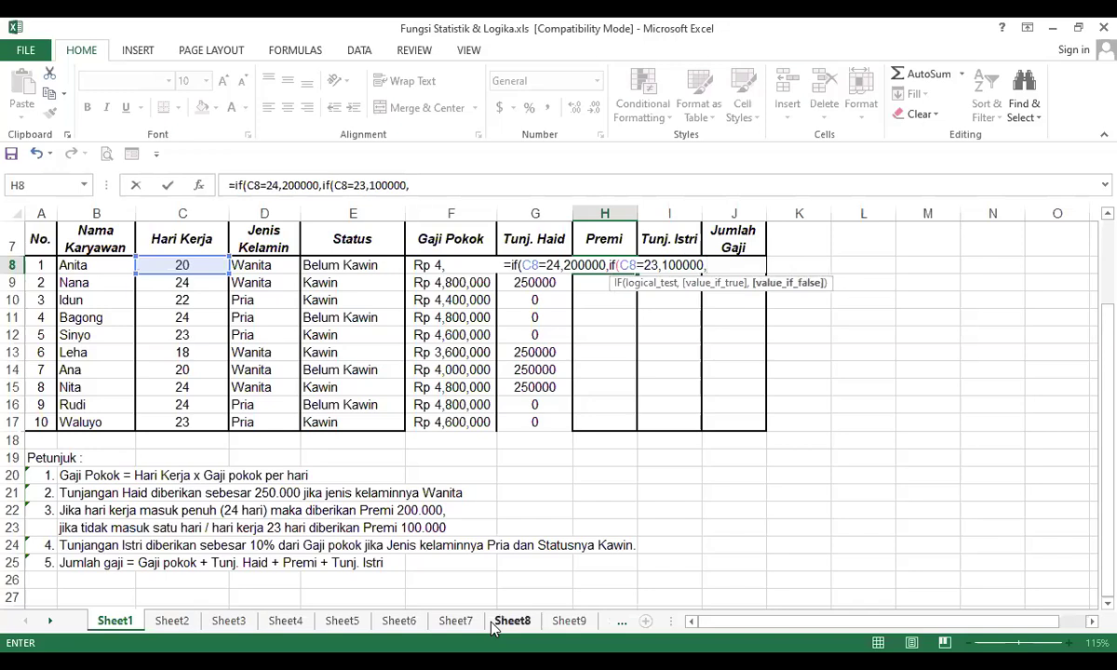
{"action": "type", "text": "0"}
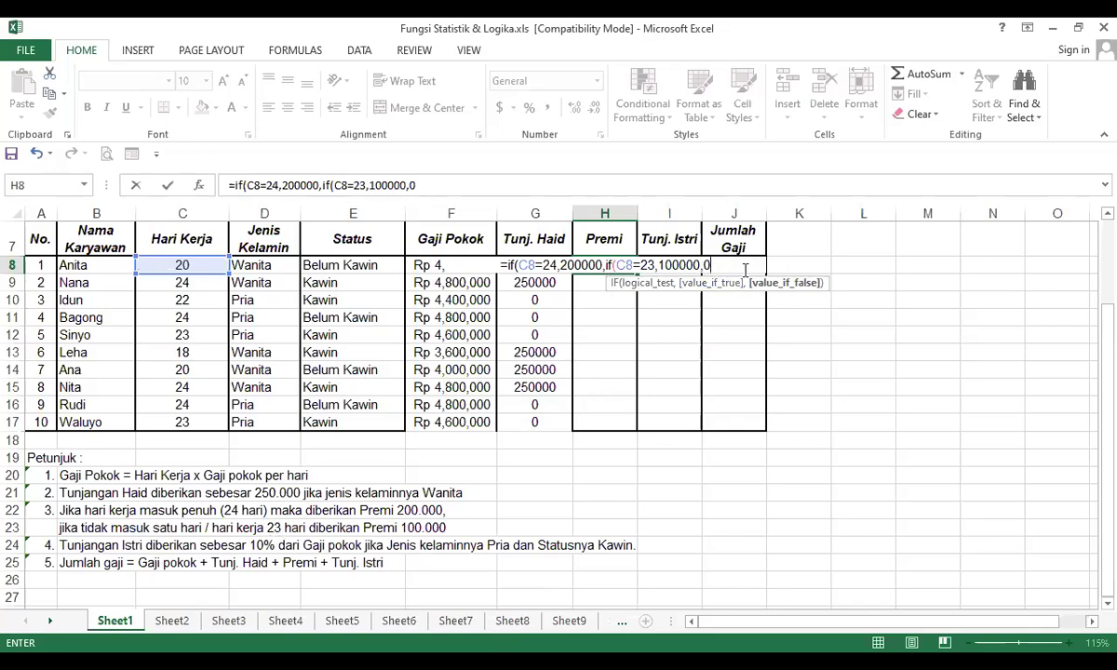
{"action": "type", "text": "))"}
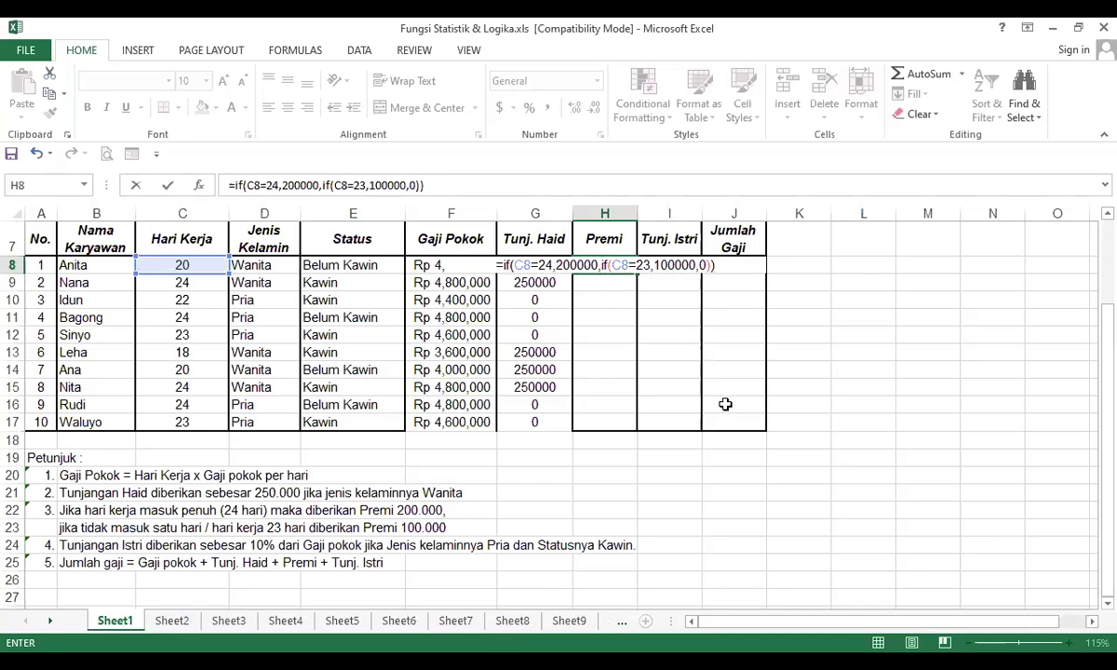
{"action": "key", "text": "Return"}
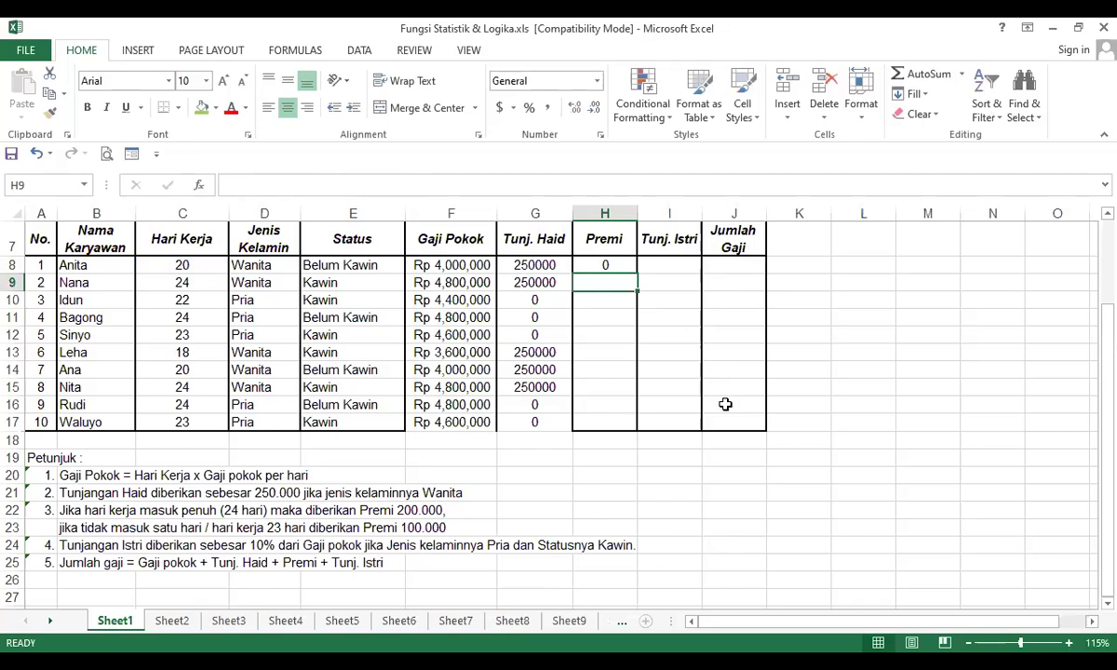
Copy the Premi formula from H8 down to H17 and select the first Tunj. Istri cell, I8
{"action": "left_click", "coordinate": [624, 265]}
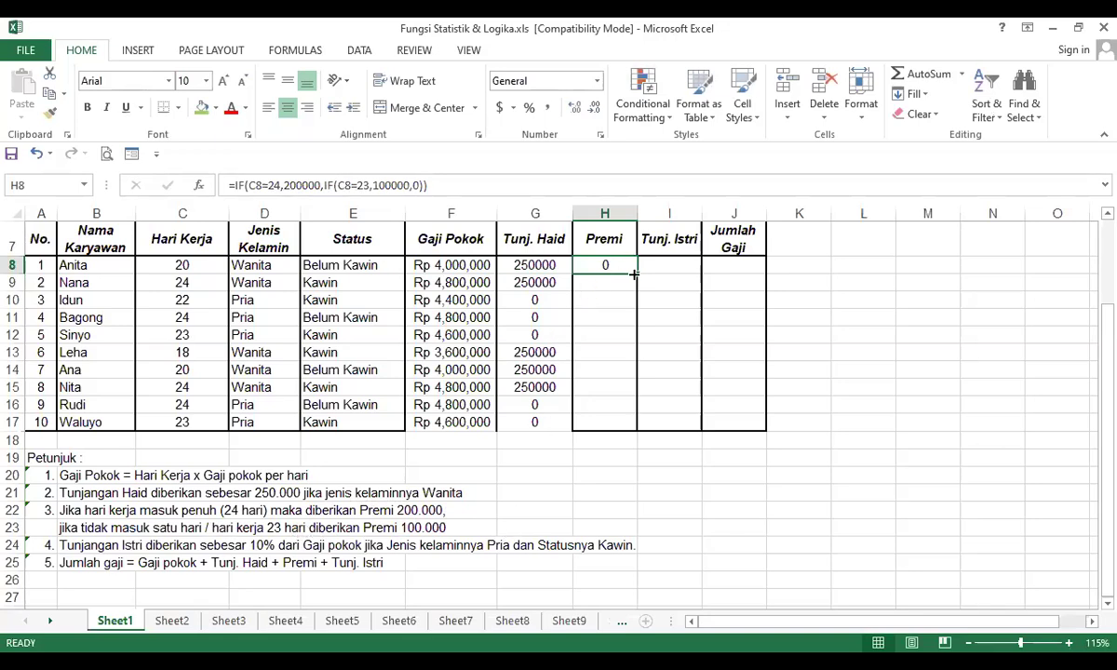
{"action": "left_click_drag", "start_coordinate": [638, 273], "coordinate": [633, 430]}
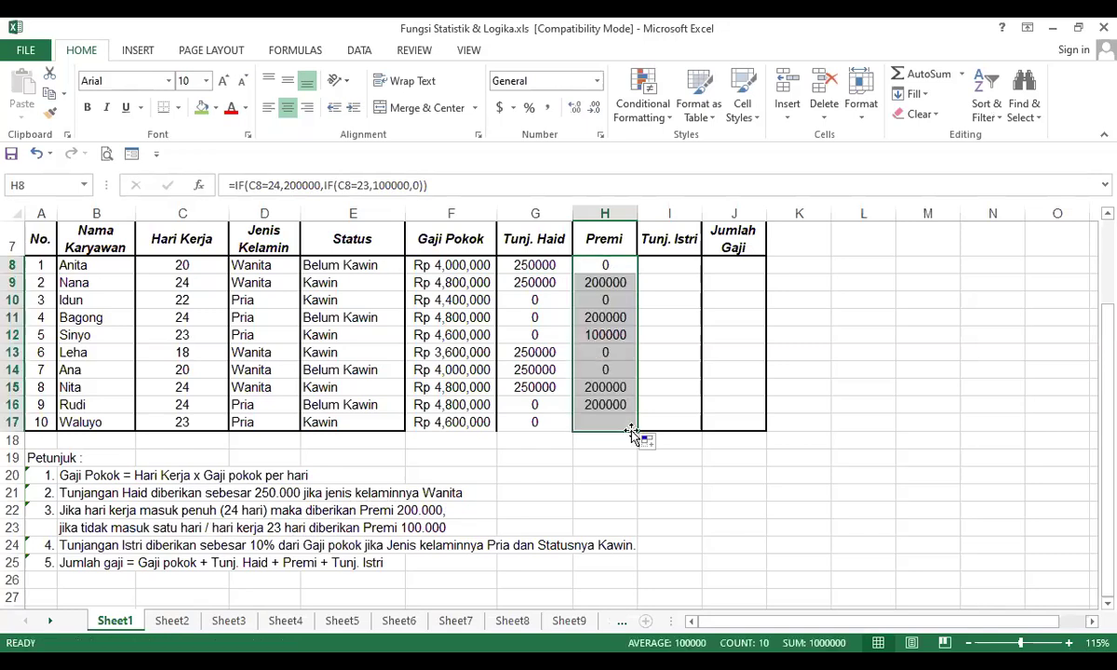
{"action": "left_click", "coordinate": [679, 265]}
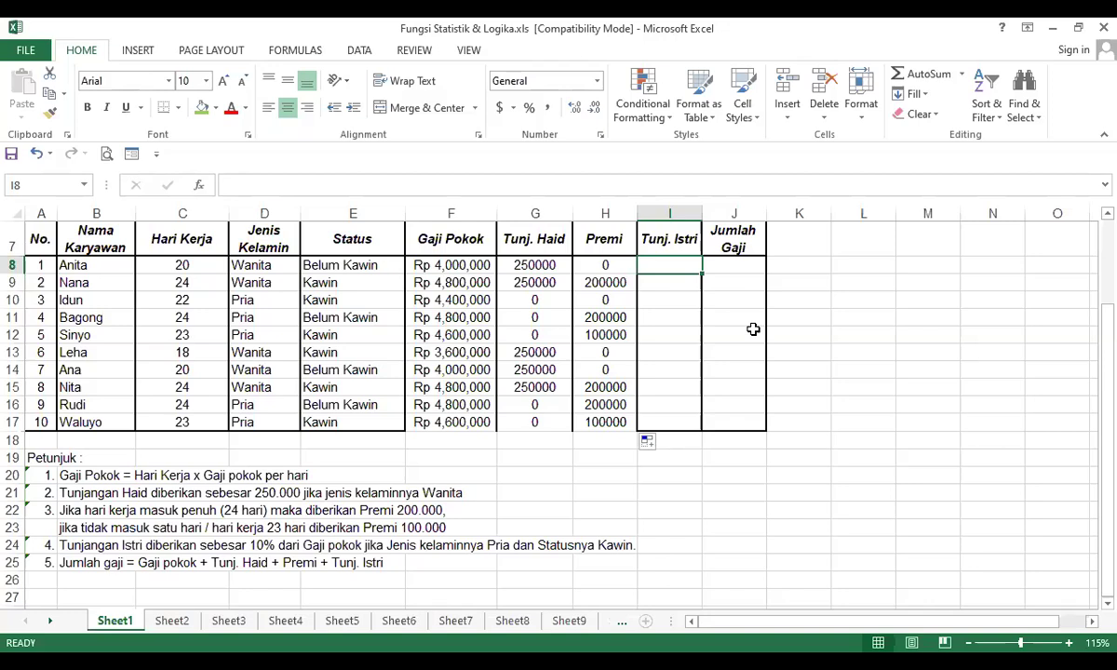
Begin the Tunj. Istri formula in I8 with =IF(AND(D8="Pria",E8="Kawin") to test for married male employees
{"action": "type", "text": "="}
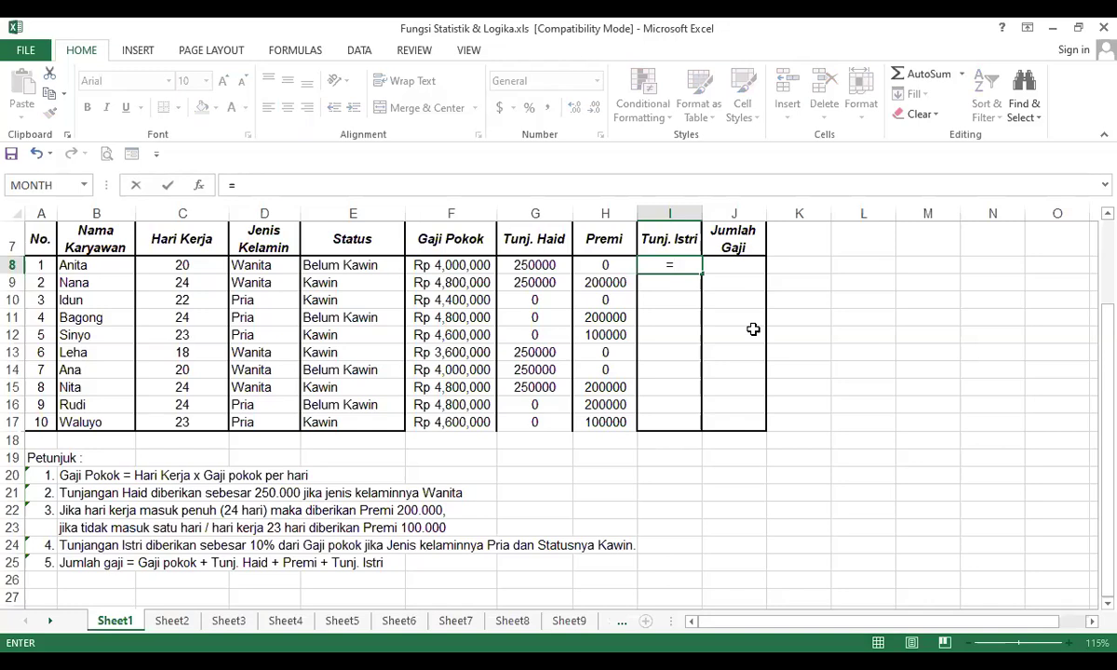
{"action": "type", "text": "if(and("}
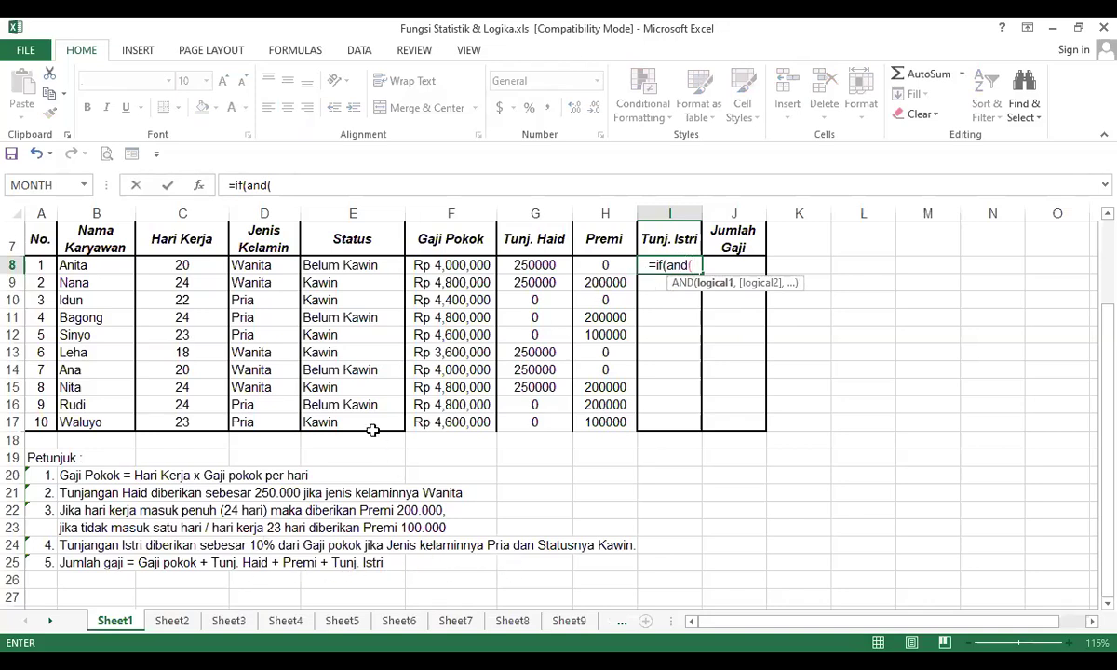
{"action": "left_click", "coordinate": [259, 267]}
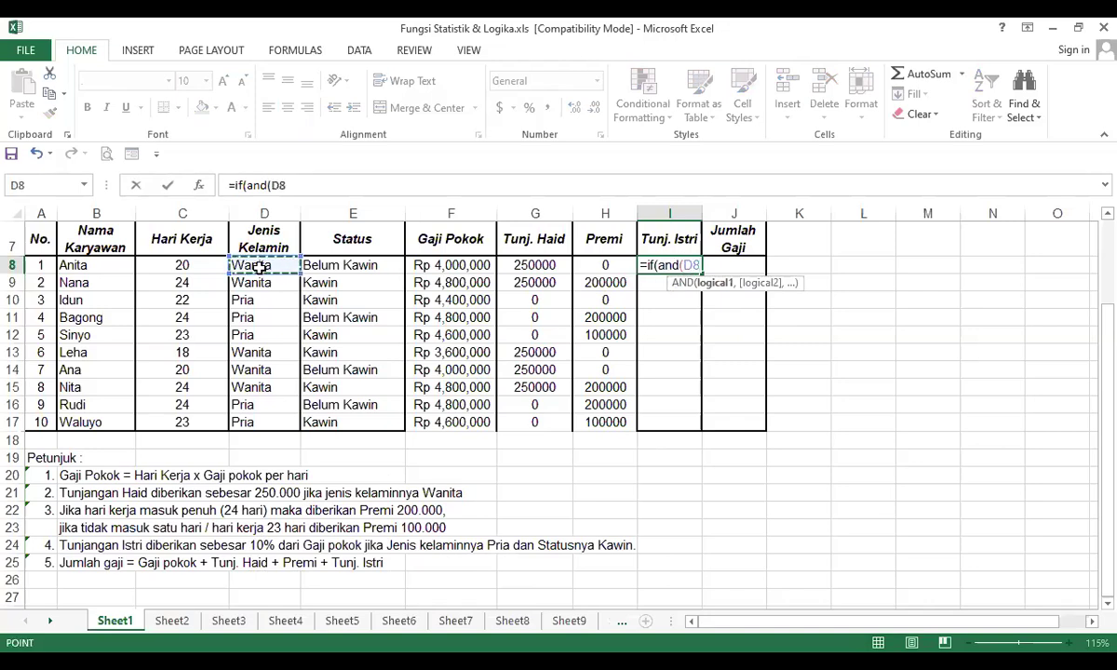
{"action": "type", "text": "="}
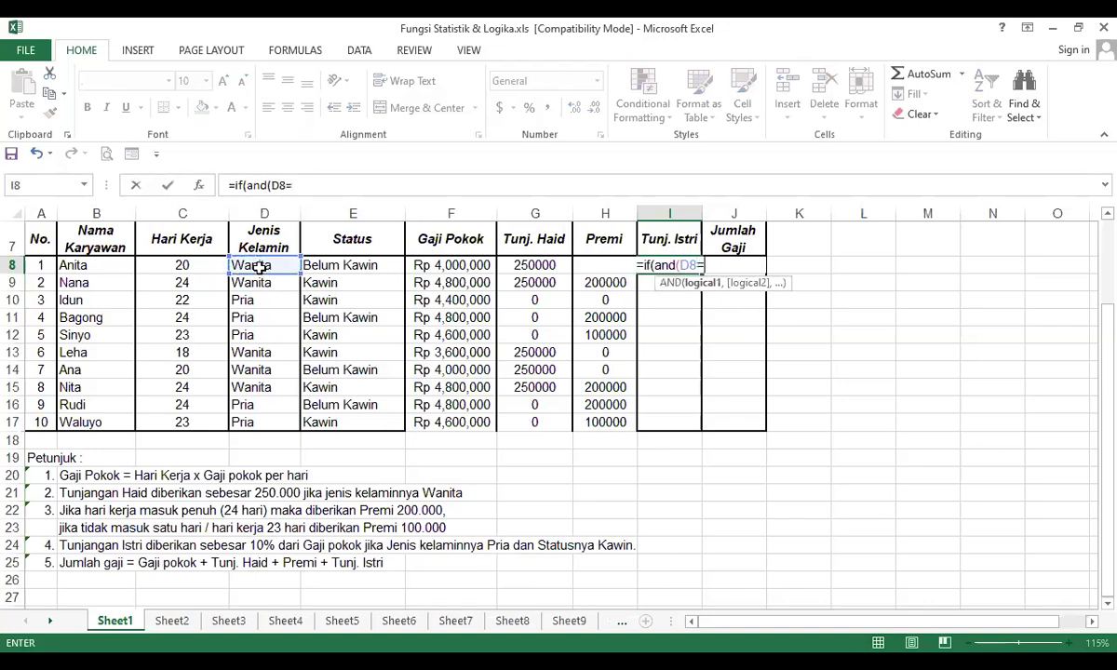
{"action": "type", "text": "\"Pria"}
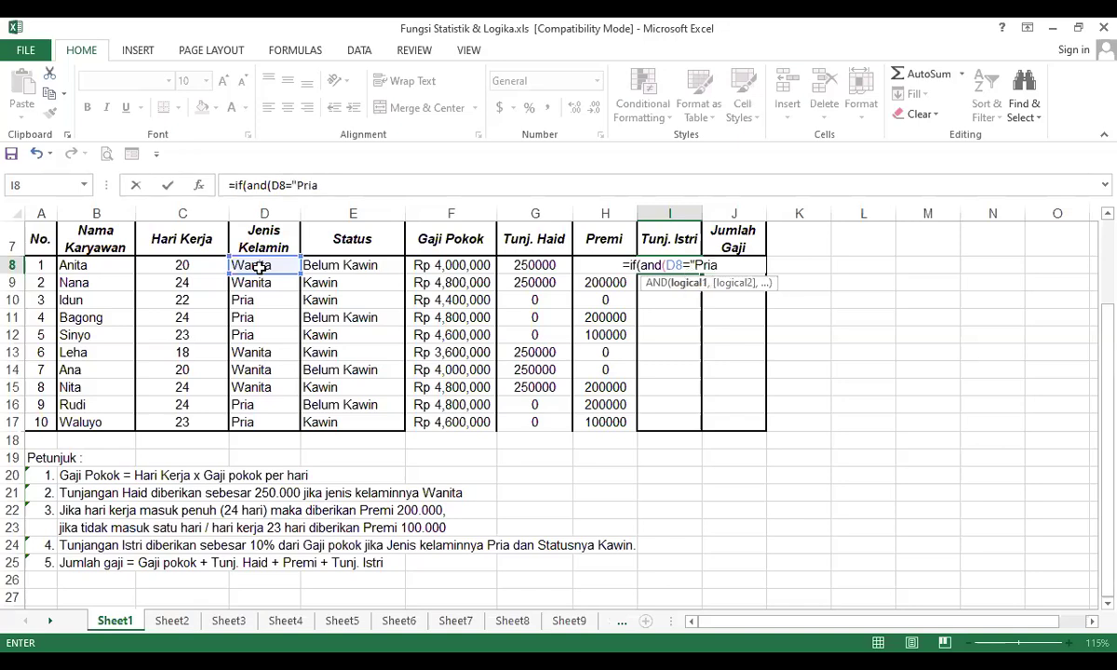
{"action": "type", "text": "\","}
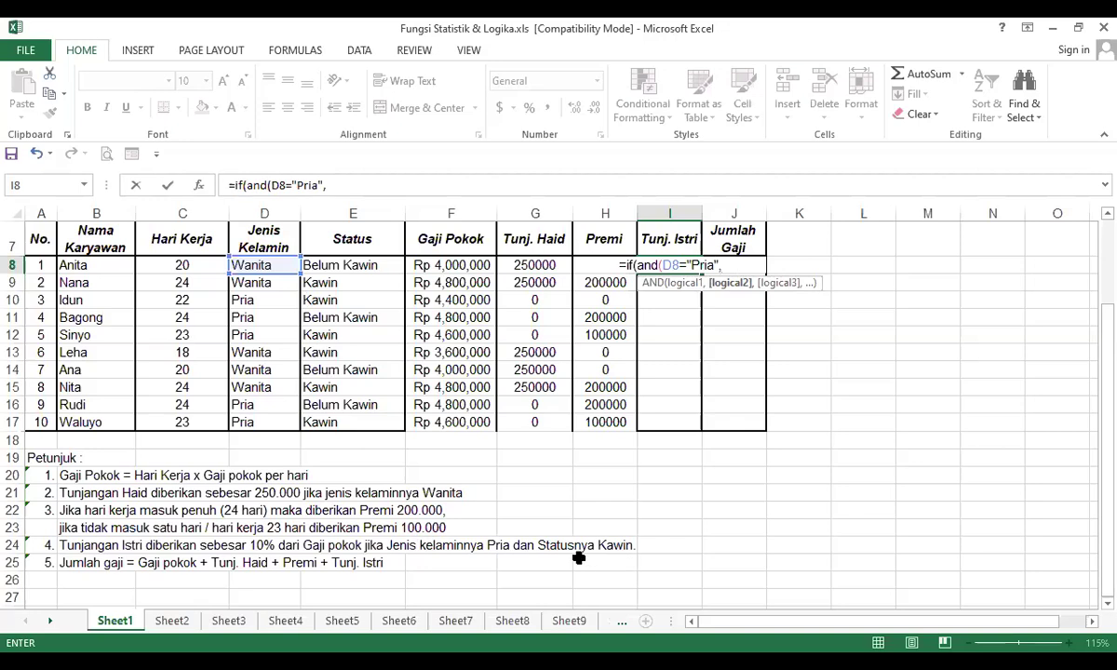
{"action": "left_click", "coordinate": [362, 266]}
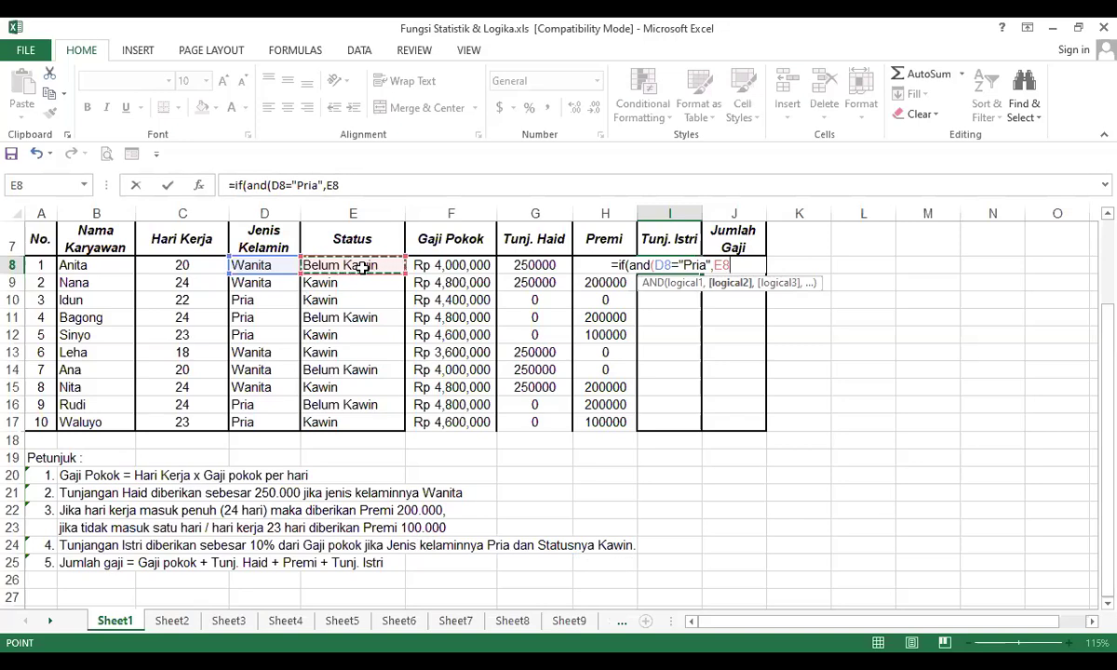
{"action": "type", "text": "="}
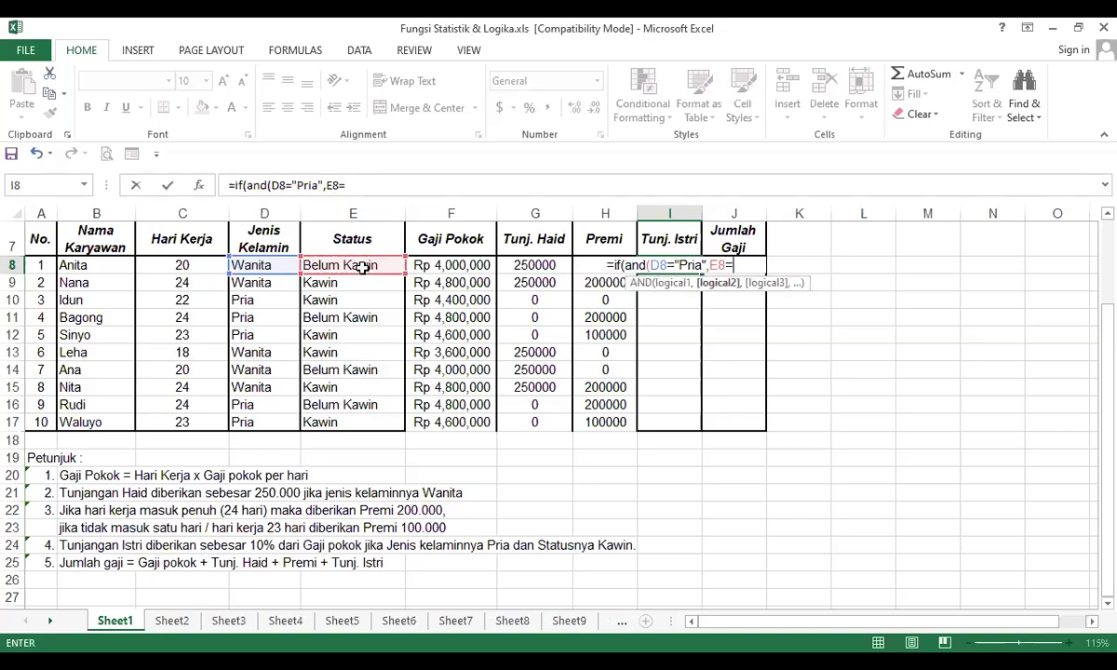
{"action": "type", "text": "\""}
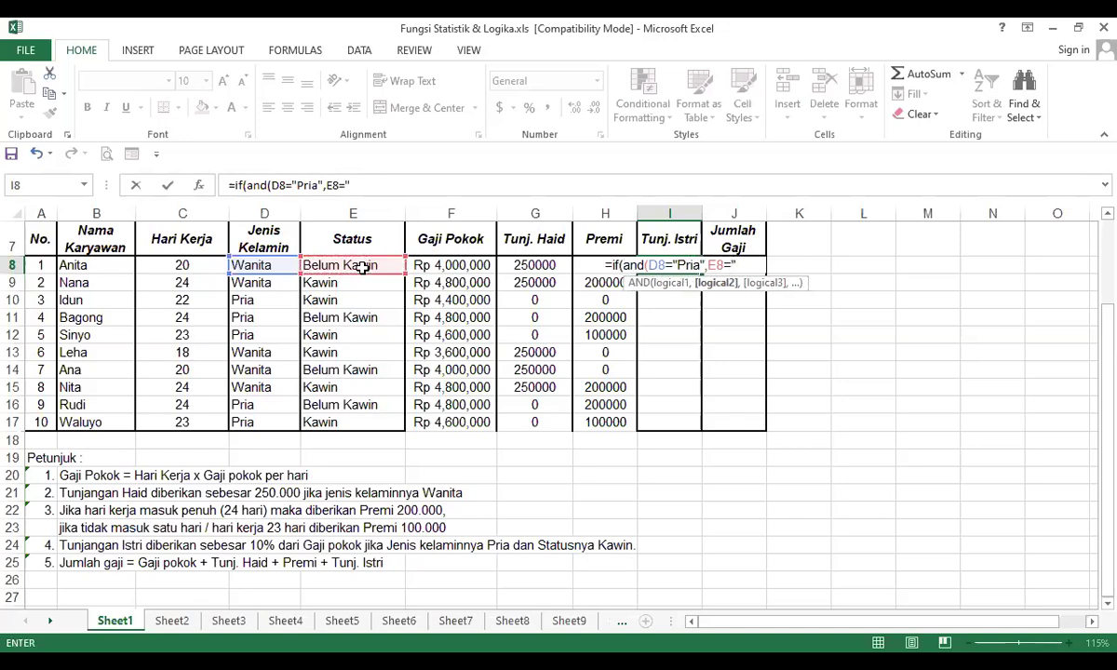
{"action": "type", "text": "Kawin\""}
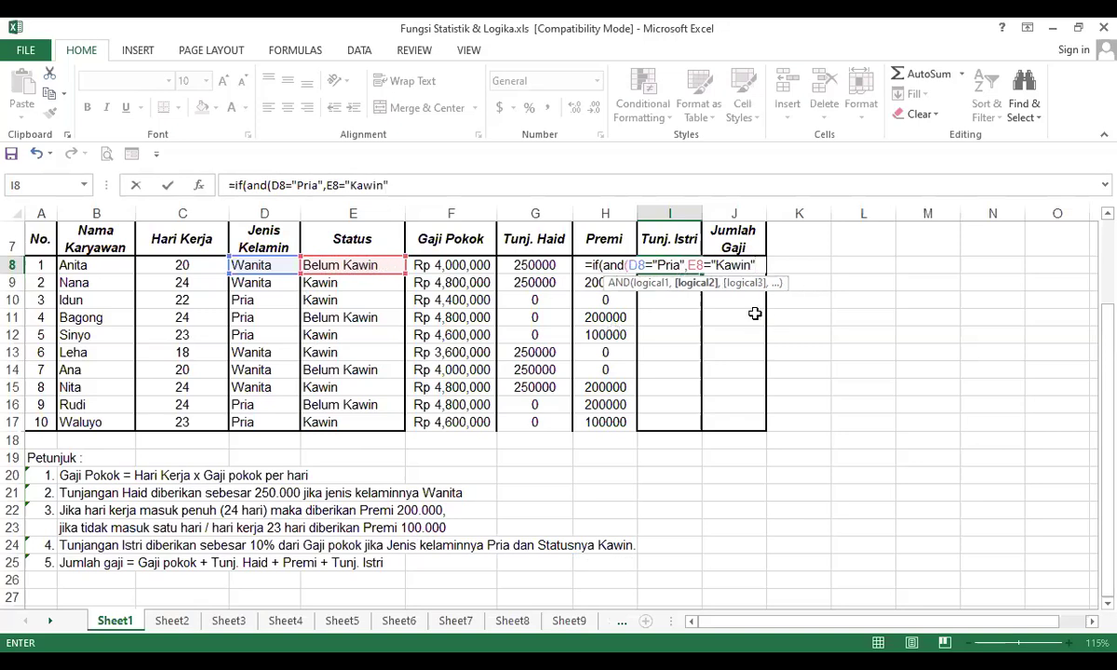
{"action": "type", "text": ")"}
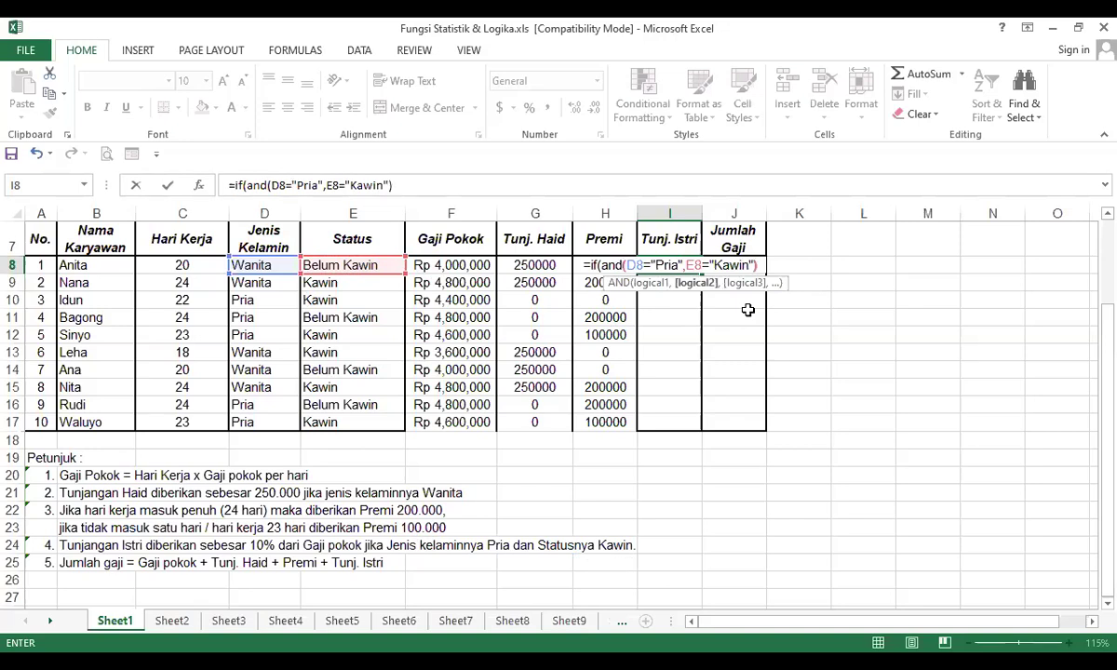
Complete the I8 formula with ,10%*F8,0) for the 10% wife allowance and copy it down to I17
{"action": "type", "text": ","}
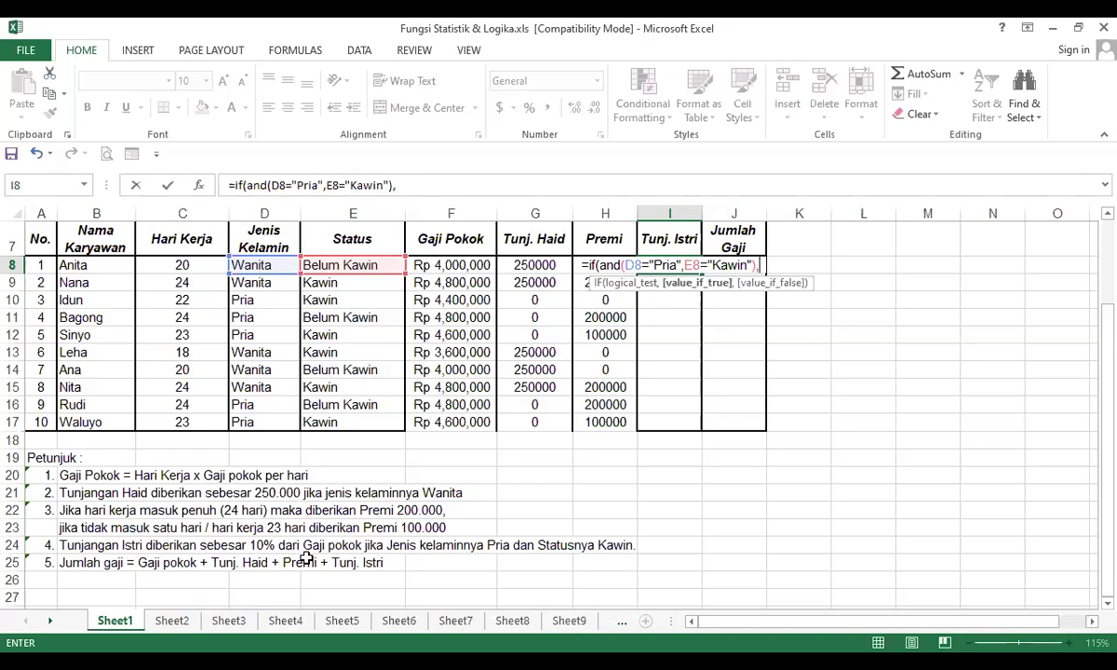
{"action": "type", "text": "10%*"}
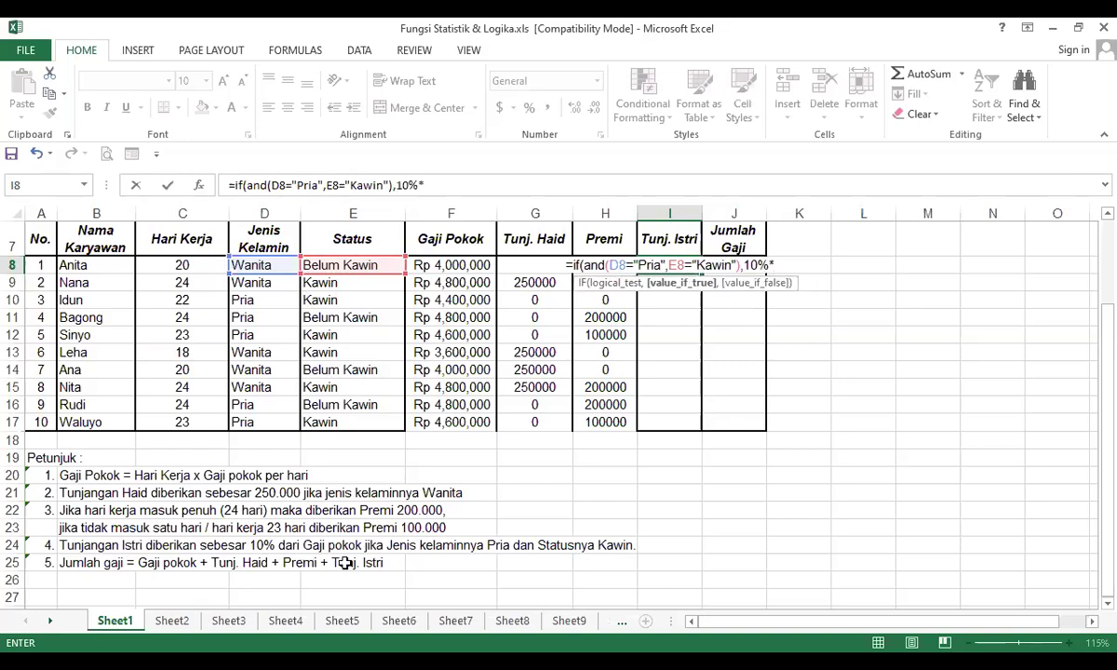
{"action": "left_click", "coordinate": [489, 267]}
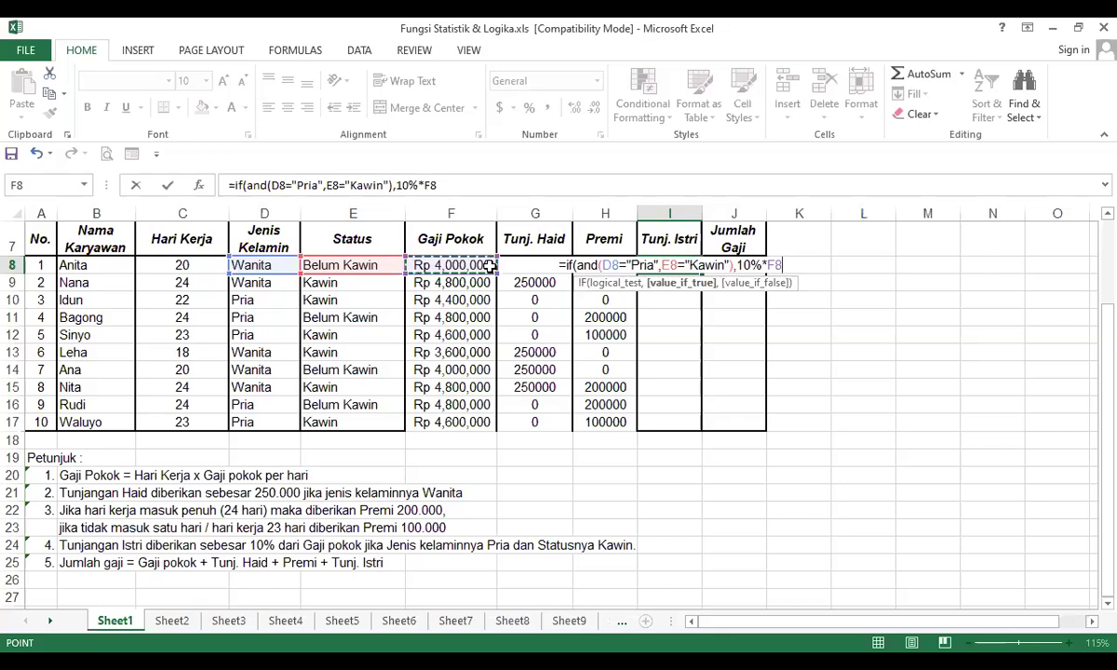
{"action": "type", "text": ","}
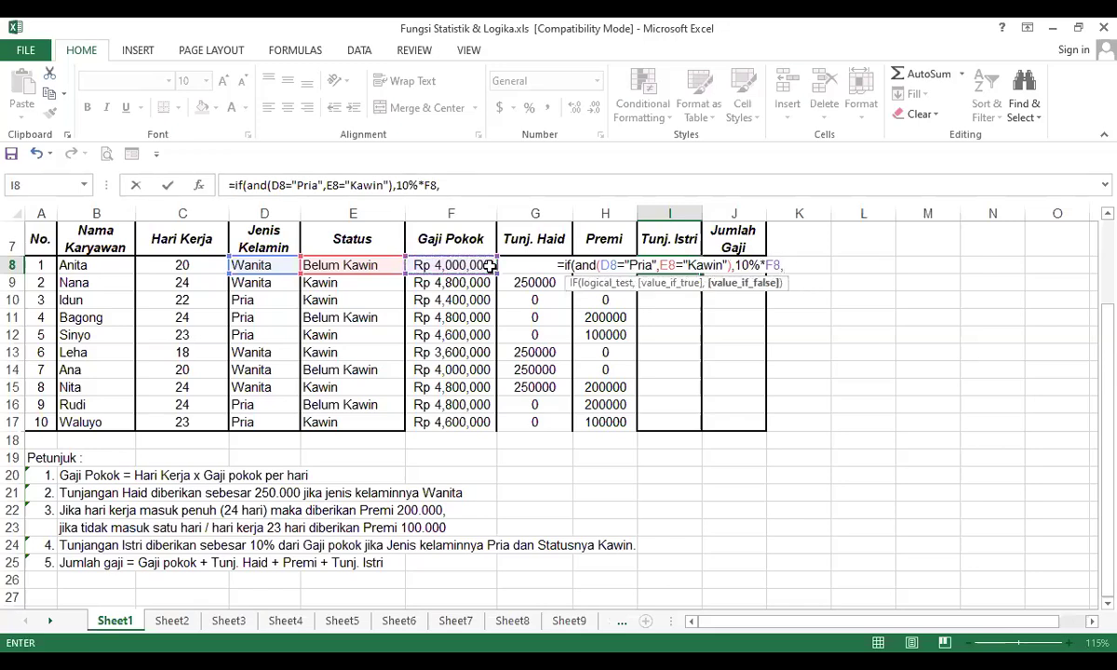
{"action": "type", "text": "0"}
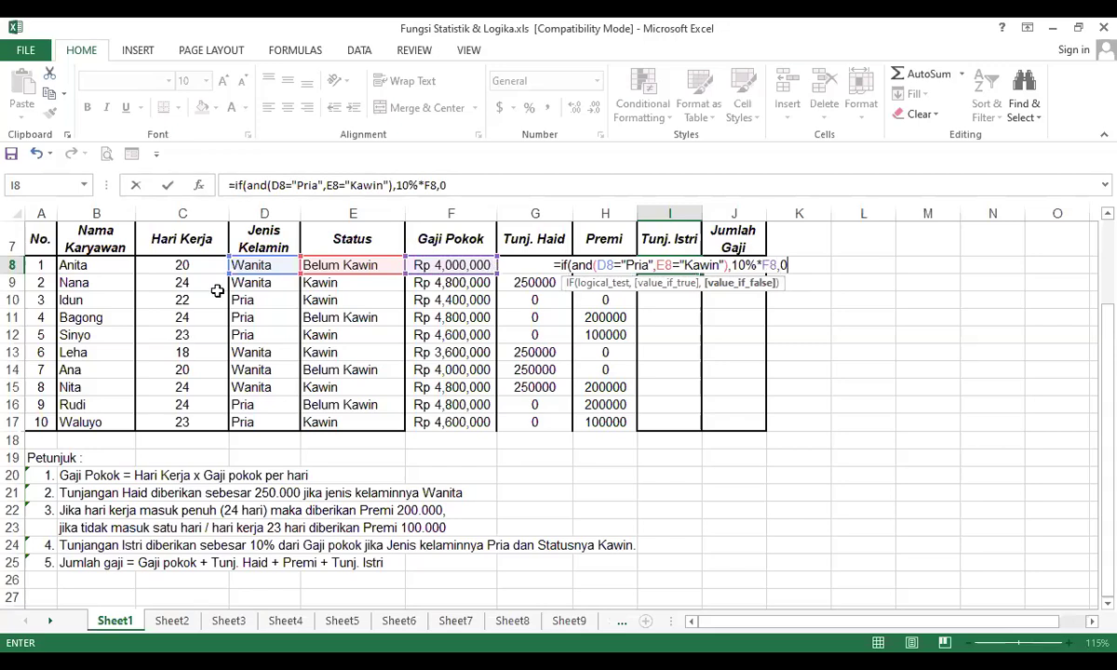
{"action": "type", "text": ")"}
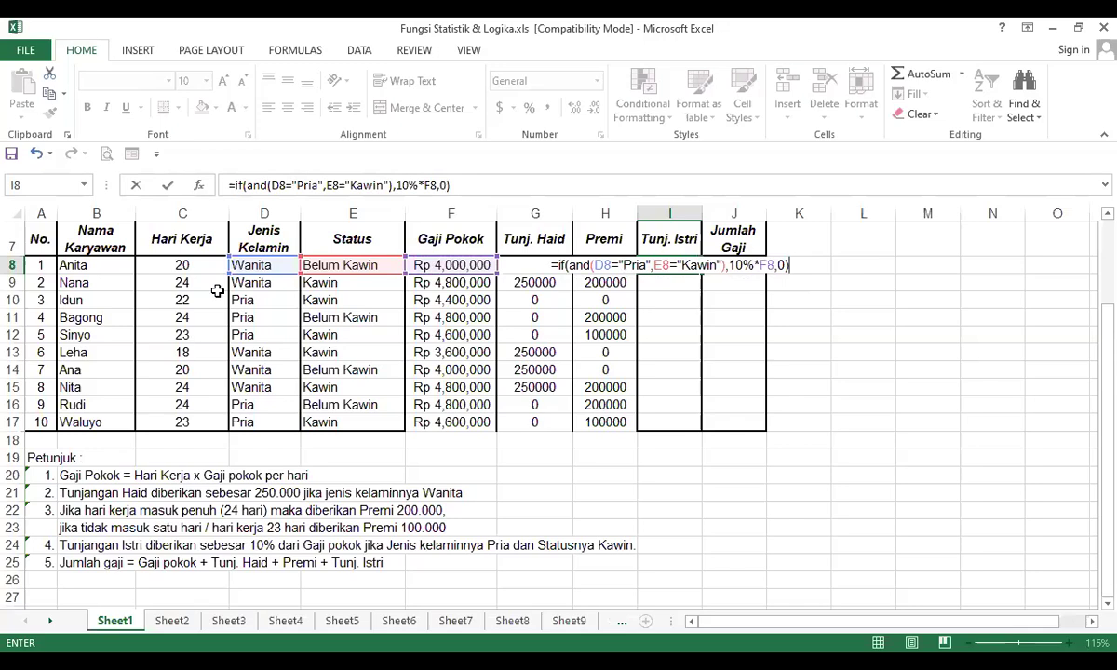
{"action": "key", "text": "Return"}
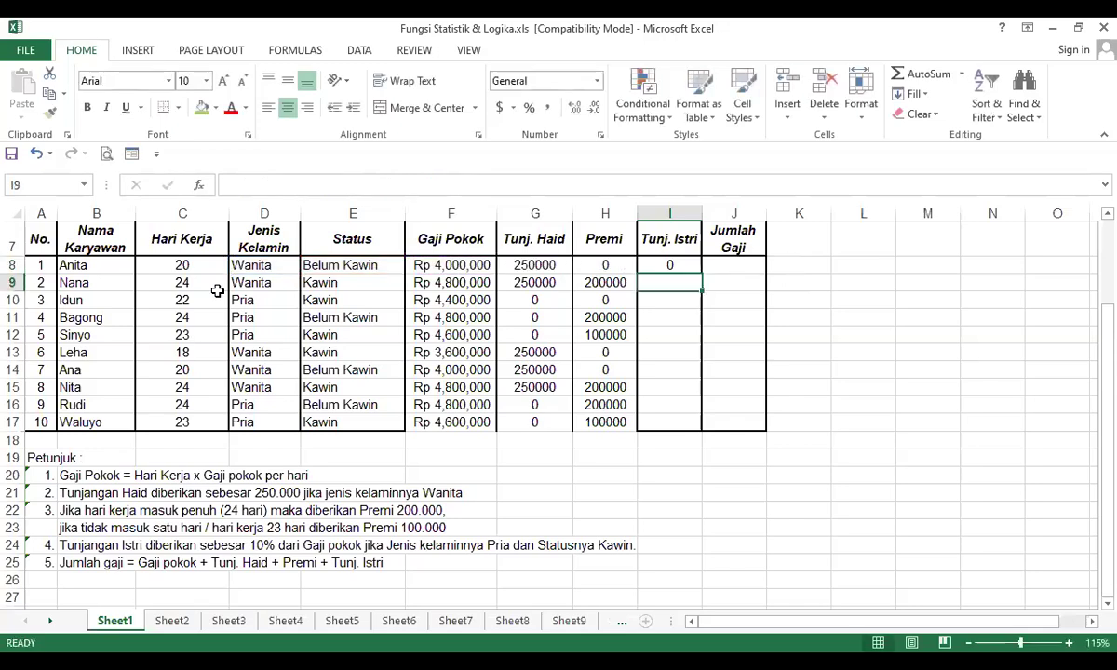
{"action": "left_click", "coordinate": [688, 265]}
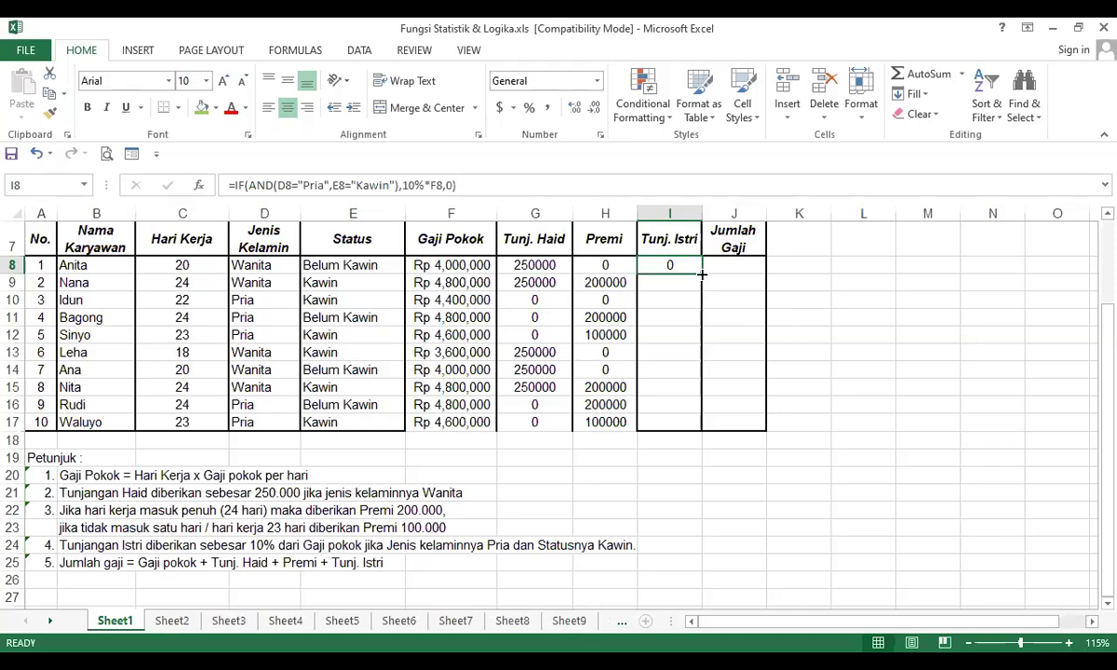
{"action": "left_click_drag", "start_coordinate": [702, 274], "coordinate": [691, 426]}
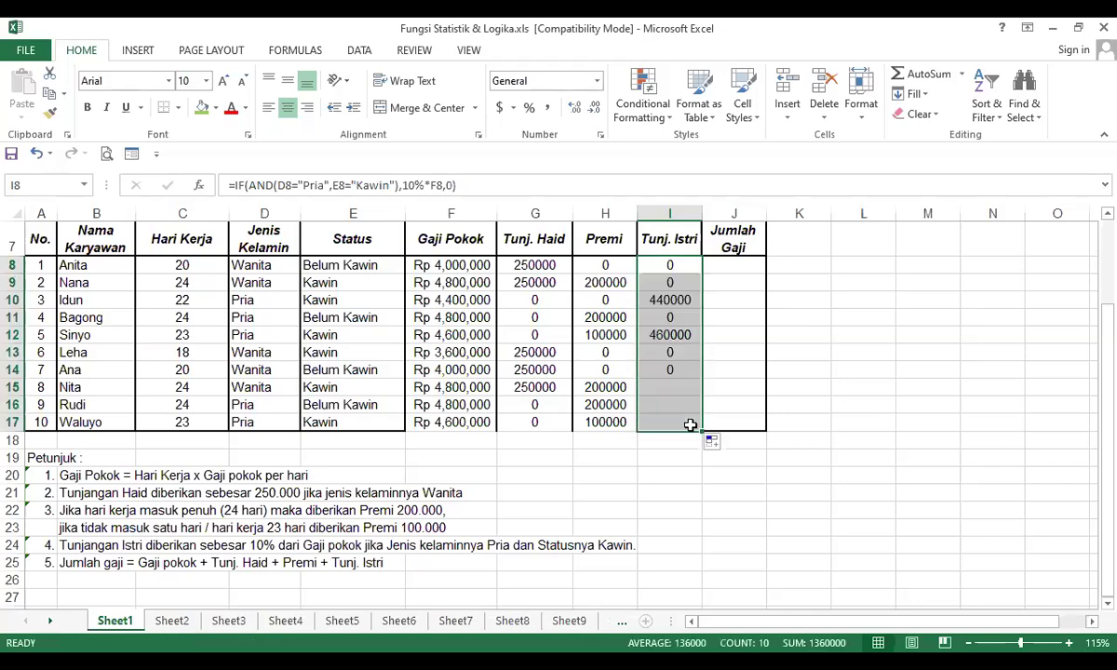
Calculate the Jumlah Gaji total in J8 with =SUM(F8:I8) and widen column J to fit its contents
{"action": "left_click", "coordinate": [734, 261]}
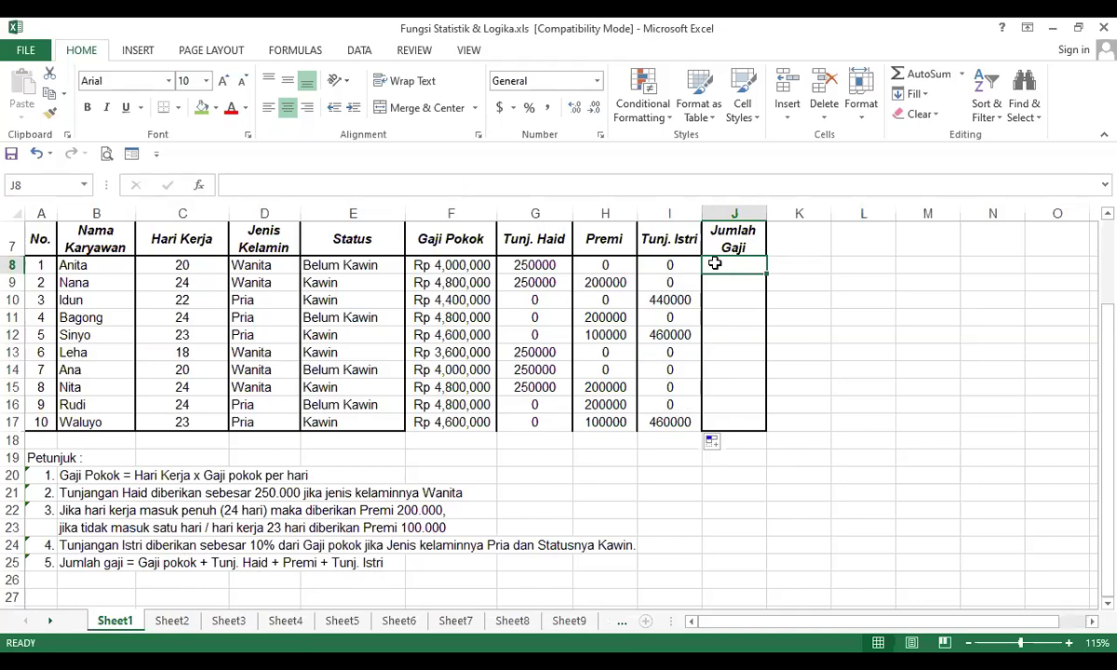
{"action": "type", "text": "="}
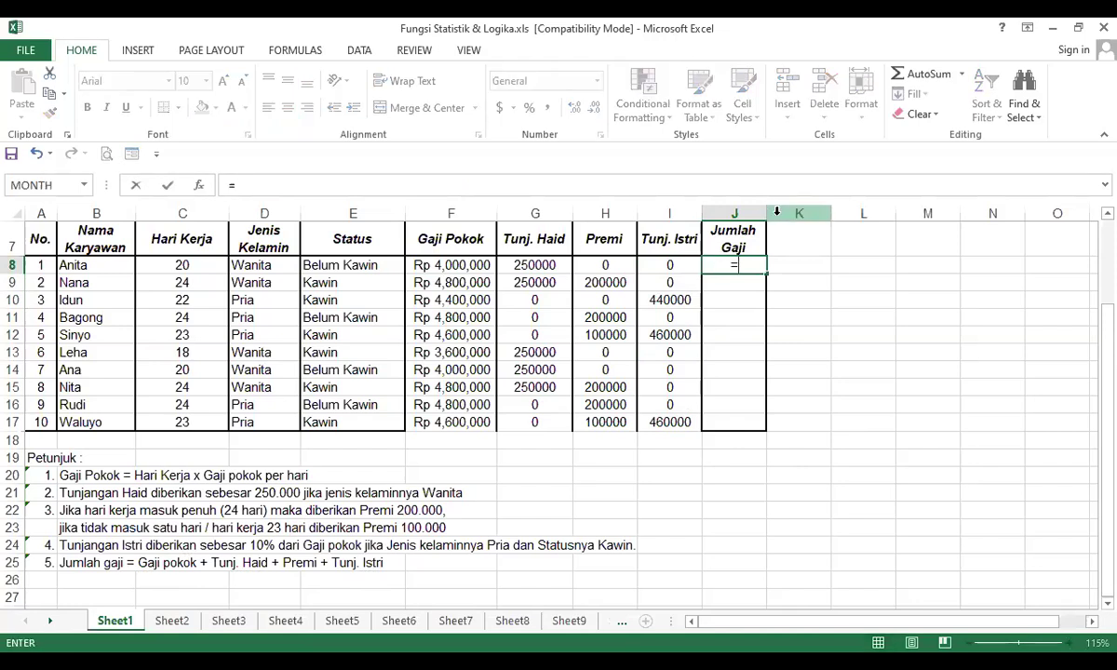
{"action": "type", "text": "sum("}
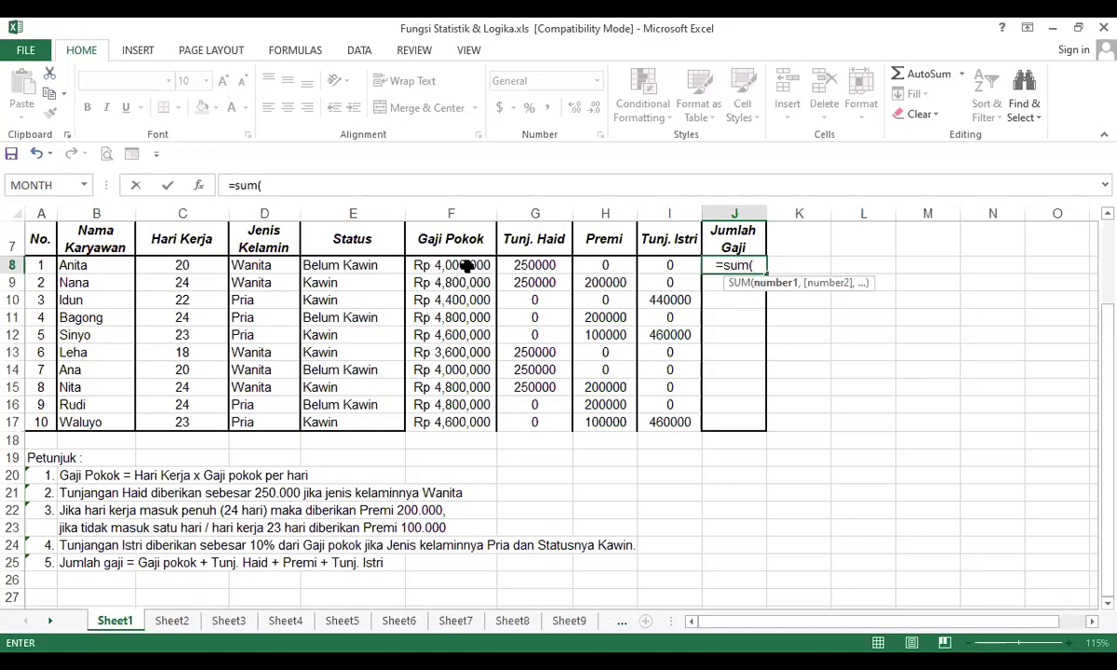
{"action": "left_click_drag", "start_coordinate": [468, 265], "coordinate": [649, 266]}
{"action": "type", "text": ")"}
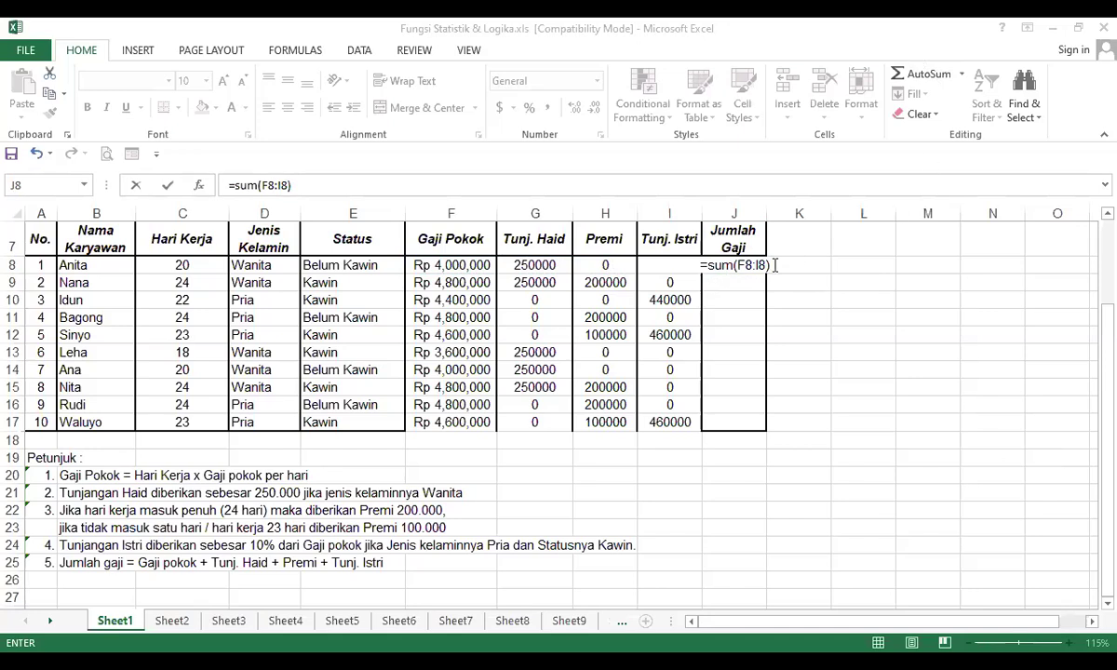
{"action": "key", "text": "Return"}
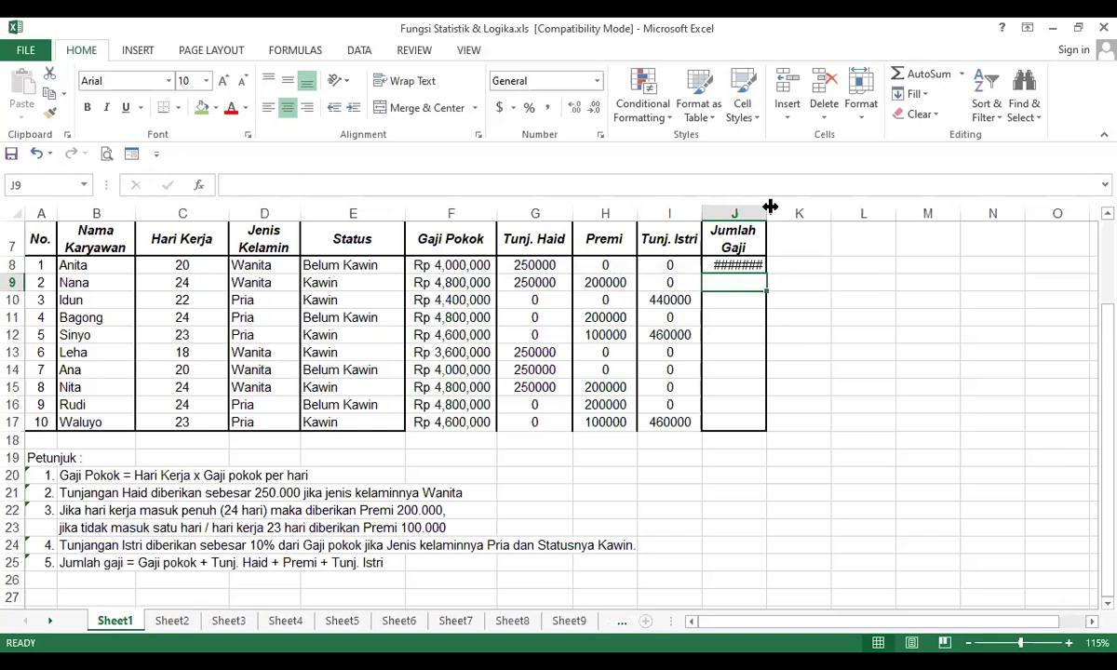
{"action": "double_click", "coordinate": [767, 213]}
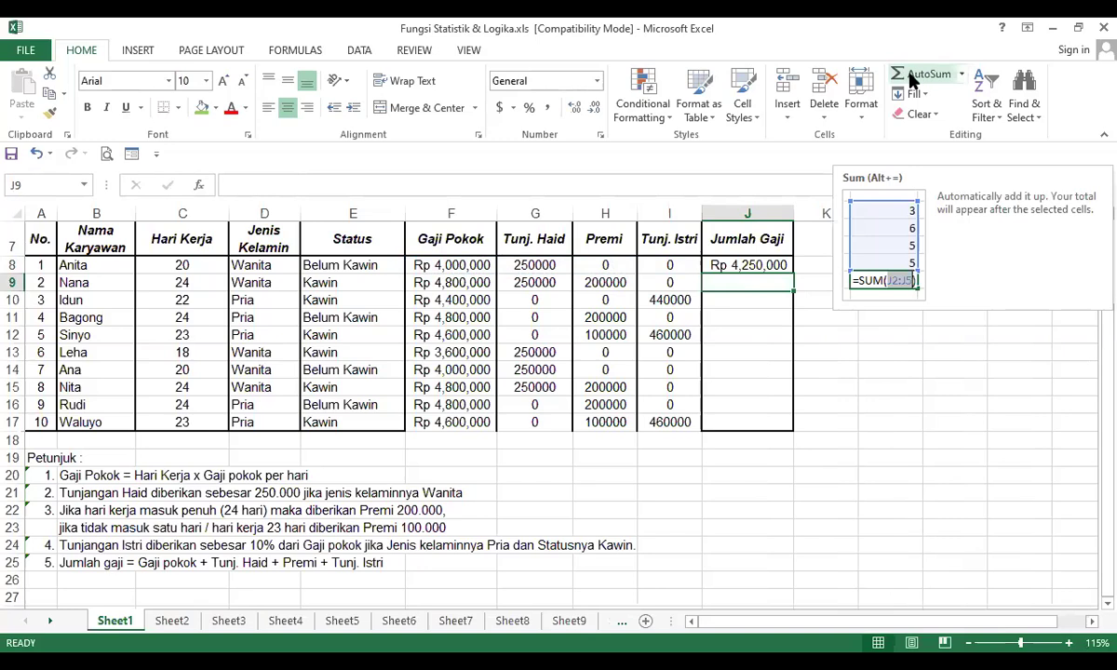
Total the second employee's pay in J9 with =SUM(F9:I9) and copy the formula down to J17
{"action": "type", "text": "=SUM("}
{"action": "left_click", "coordinate": [439, 282]}
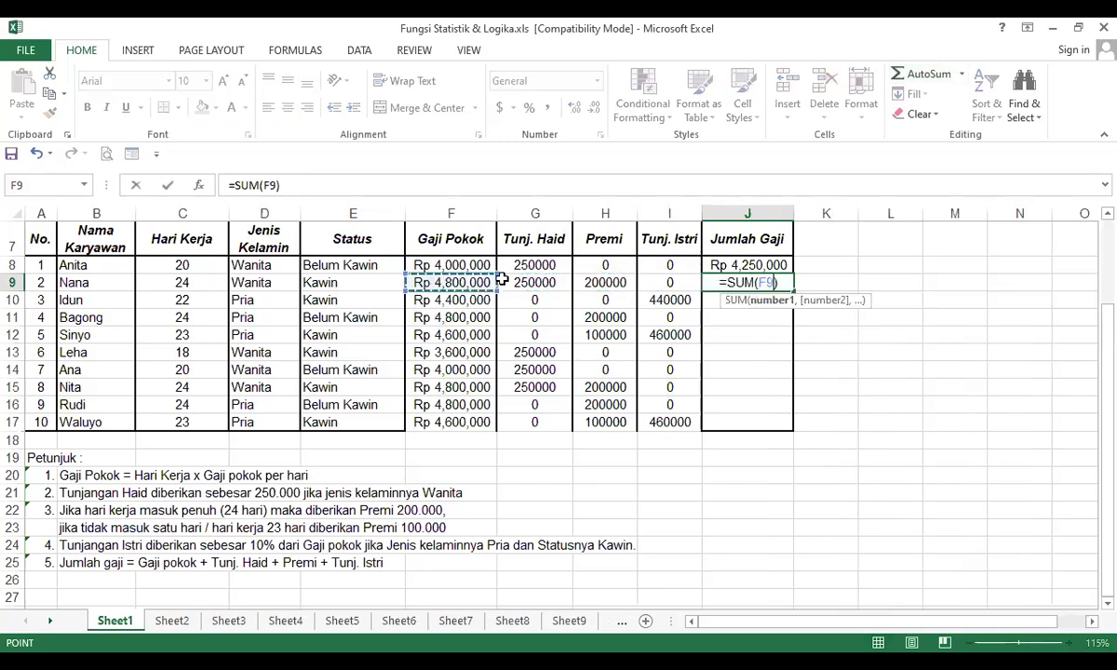
{"action": "left_click_drag", "start_coordinate": [494, 282], "coordinate": [668, 283]}
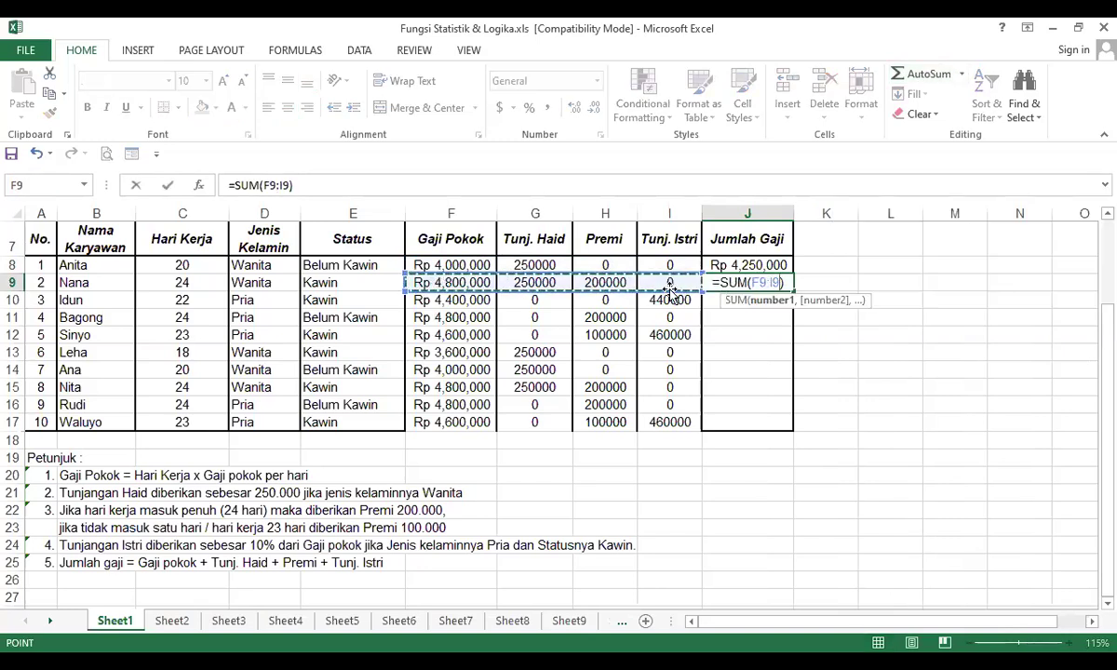
{"action": "key", "text": "Return"}
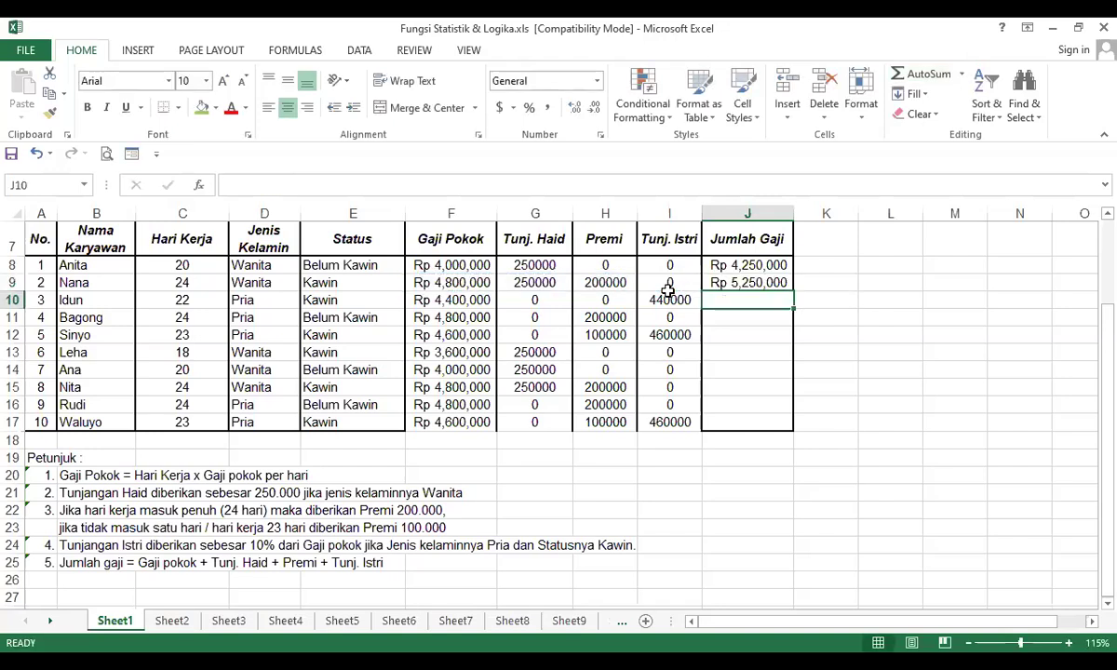
{"action": "left_click", "coordinate": [787, 283]}
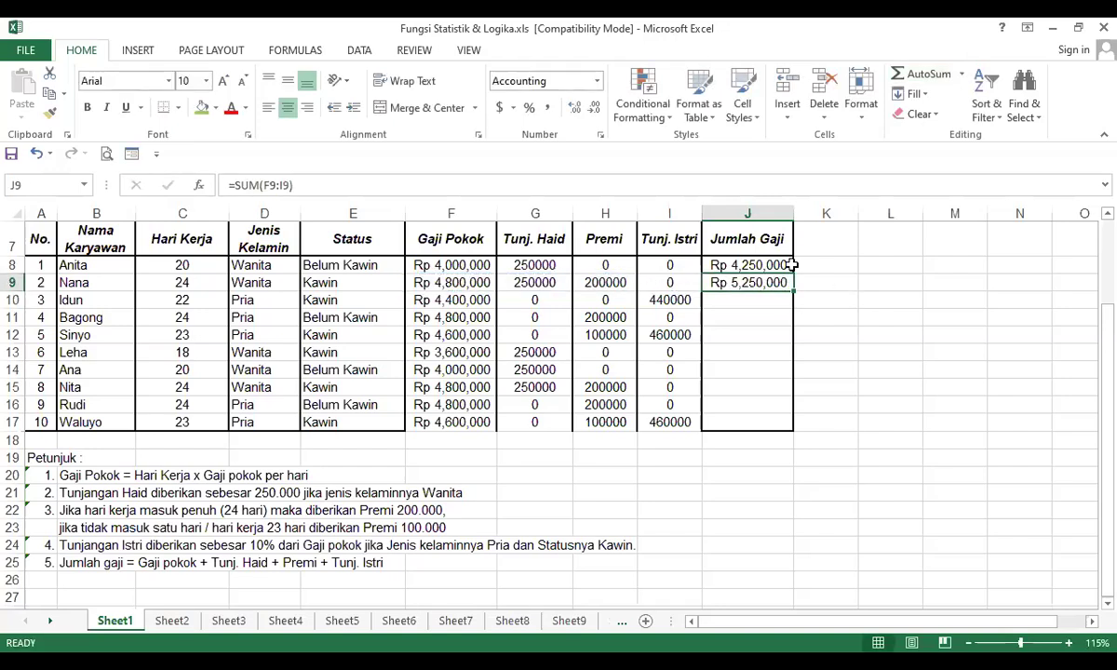
{"action": "left_click_drag", "start_coordinate": [793, 291], "coordinate": [775, 430]}
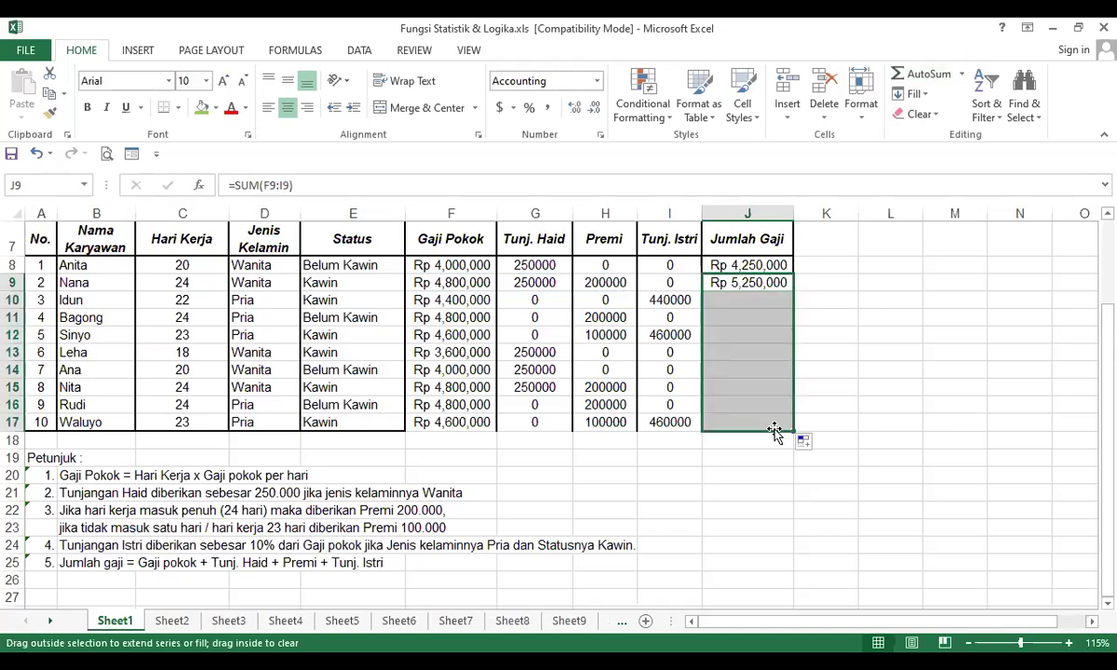
{"action": "left_click", "coordinate": [716, 486]}
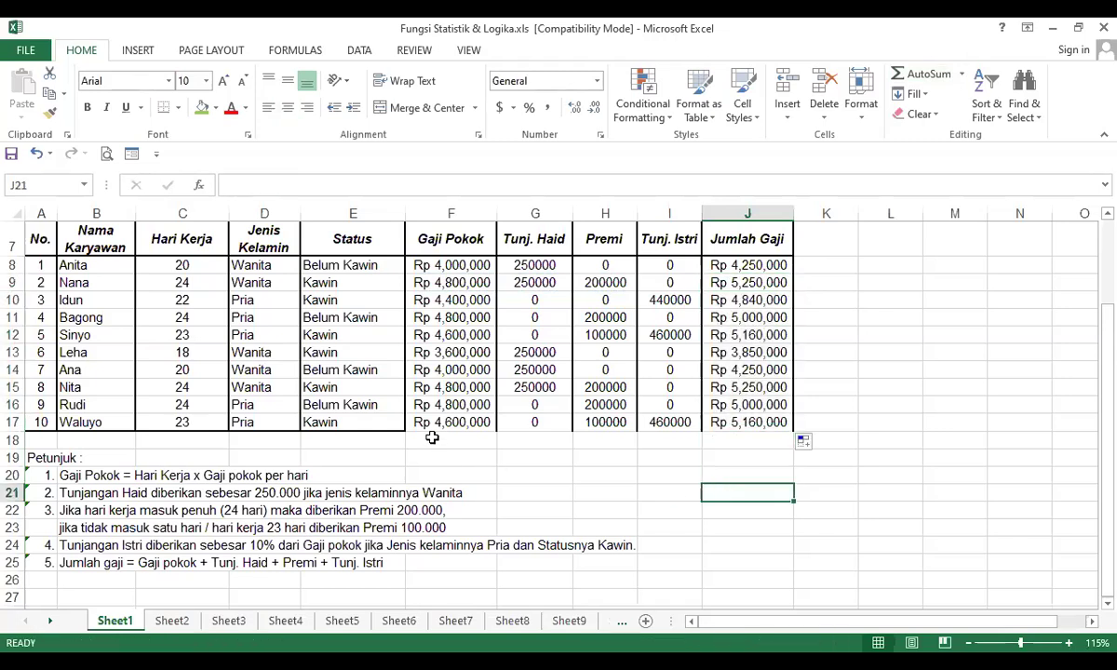
Add a thick bottom border to F17:J17 to close off the last row of the salary table
{"action": "left_click_drag", "start_coordinate": [426, 422], "coordinate": [749, 422]}
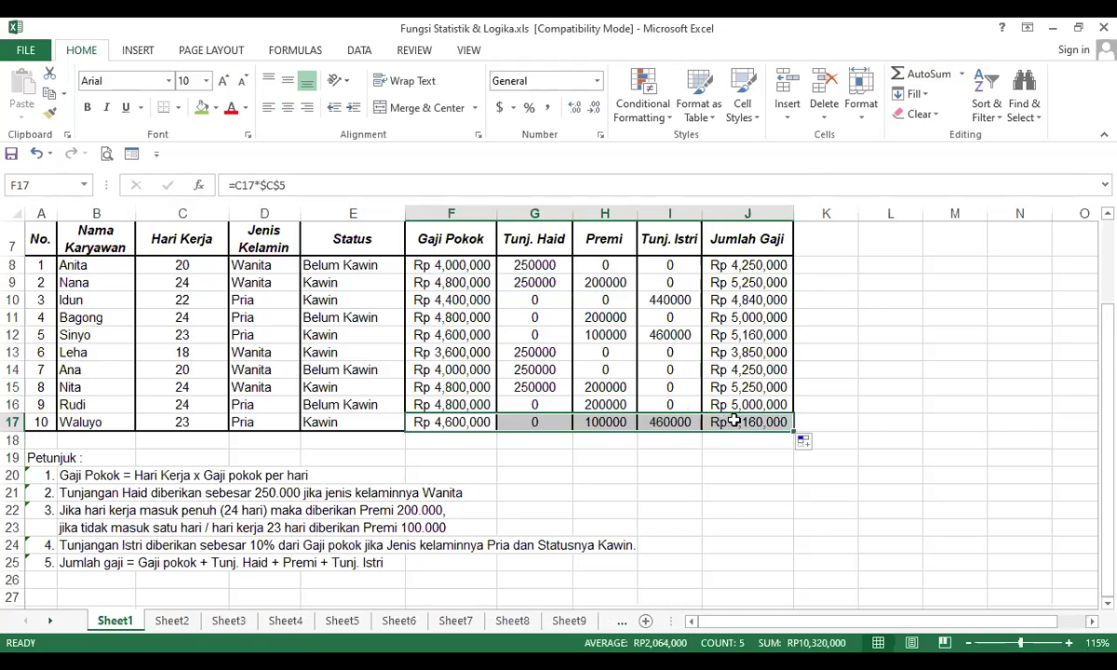
{"action": "left_click", "coordinate": [178, 107]}
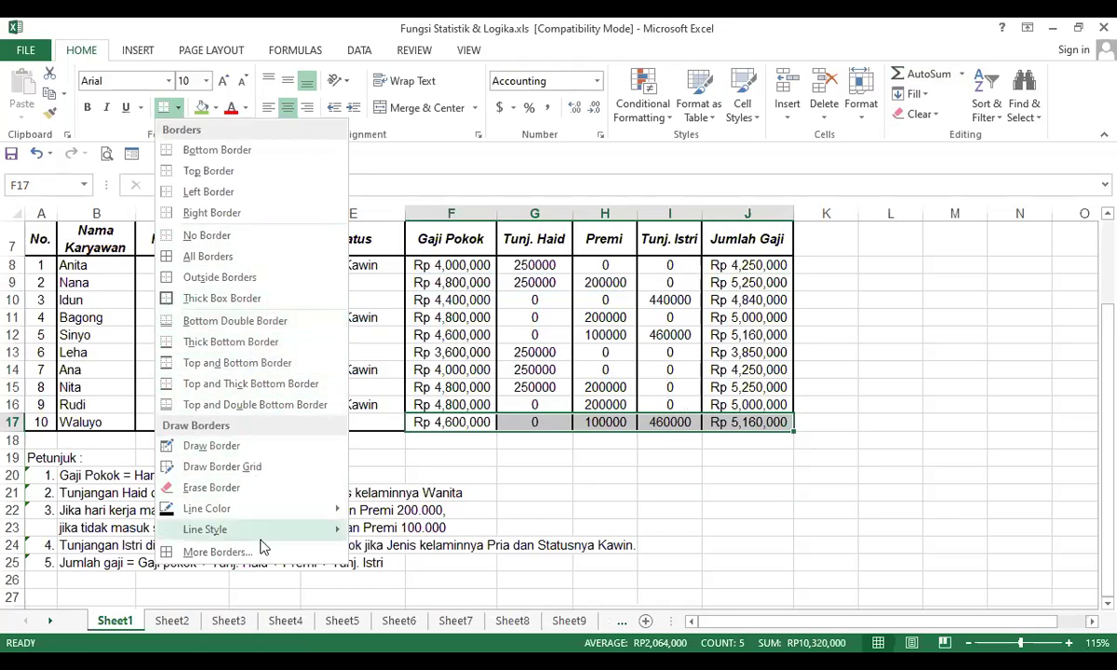
{"action": "key", "text": "Escape"}
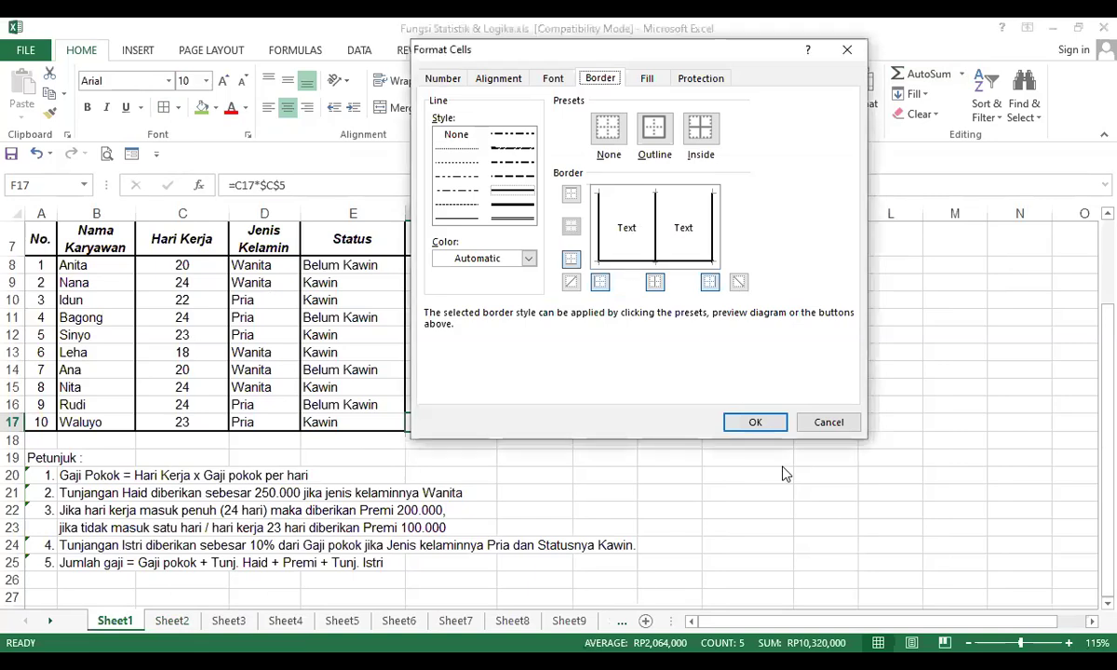
{"action": "left_click", "coordinate": [777, 427]}
{"action": "left_click", "coordinate": [715, 479]}
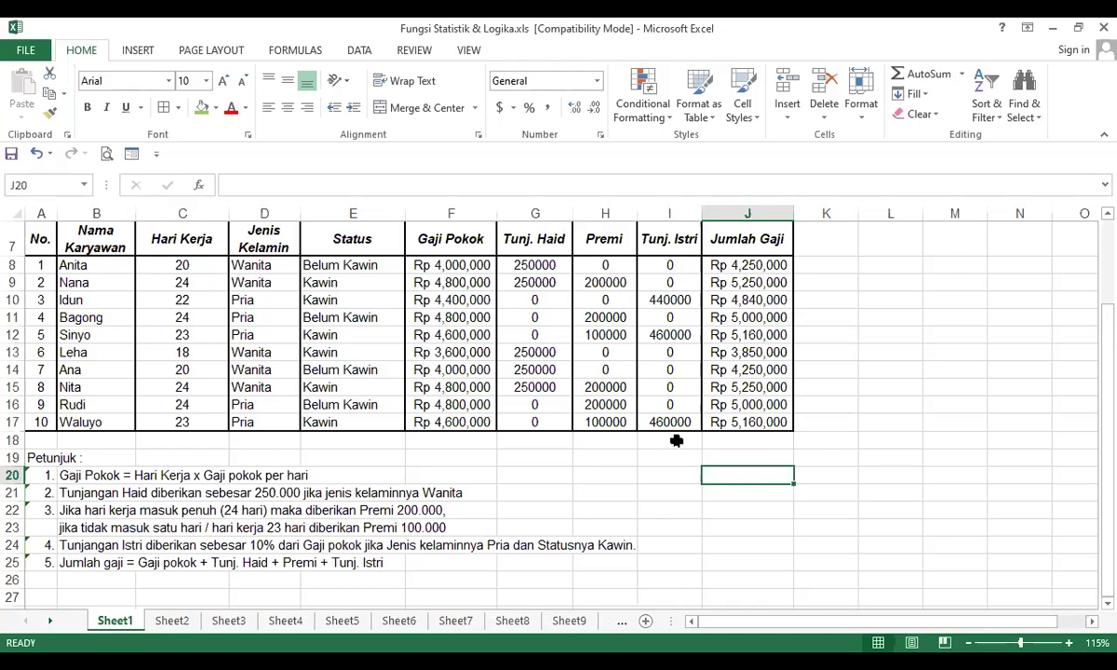
{"action": "scroll", "coordinate": [677, 423], "scroll_direction": "up", "scroll_amount": 2}
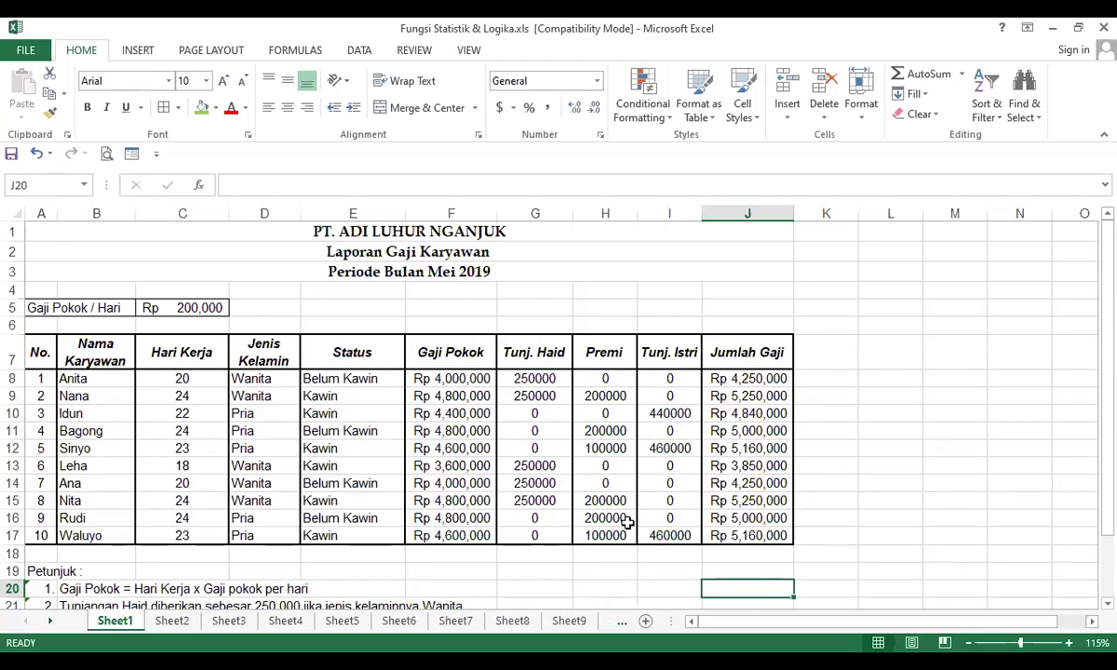